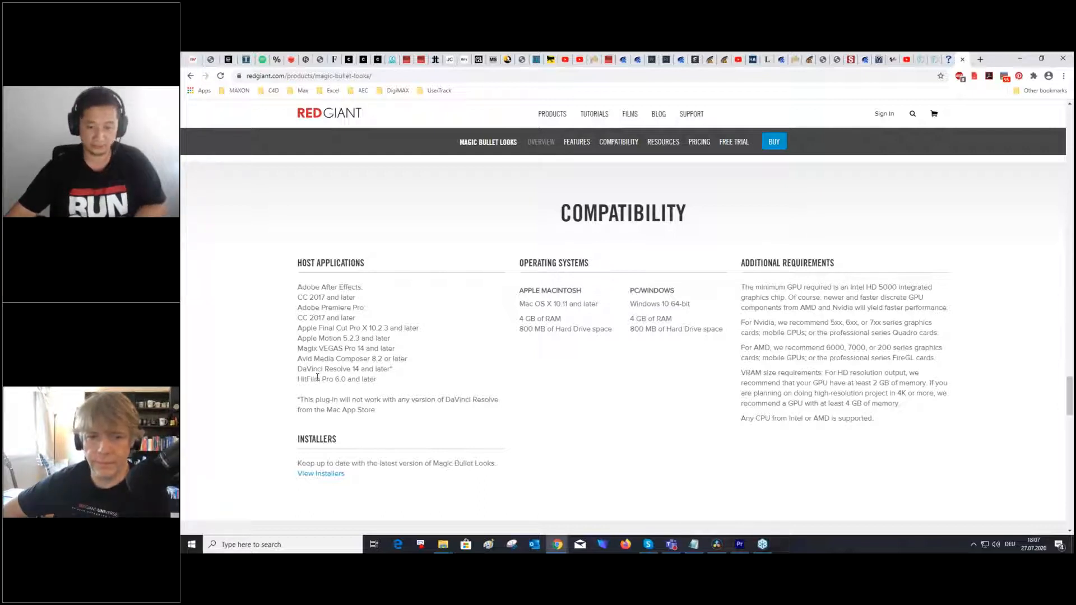
- Switch to DaVinci Resolve and set the first node's Lift to -0.01 and Gain to 1.04
left_click(1019, 58)
left_click(716, 545)
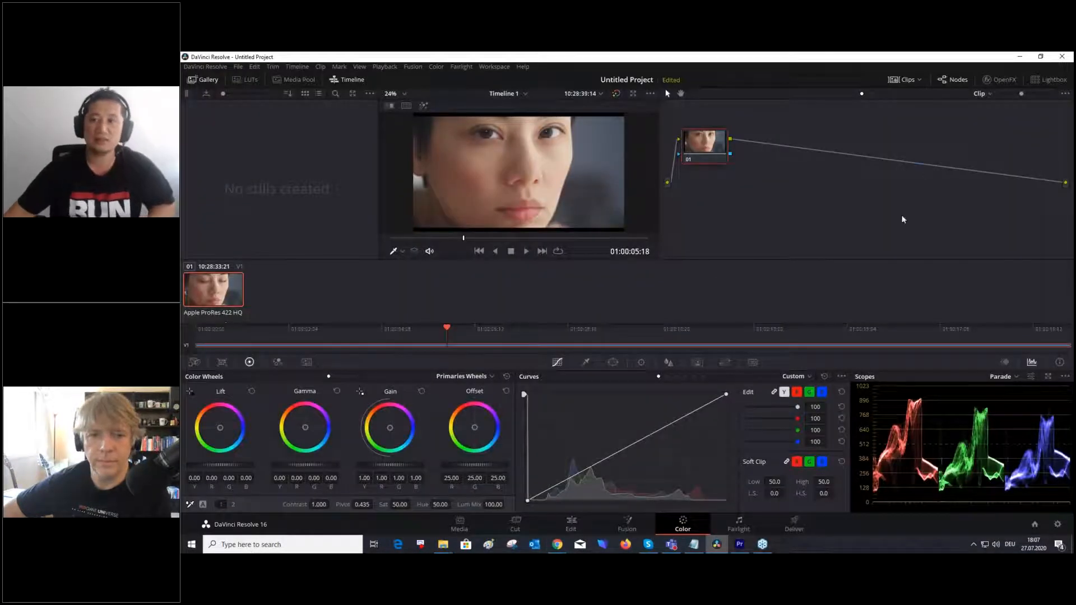
left_click(1006, 82)
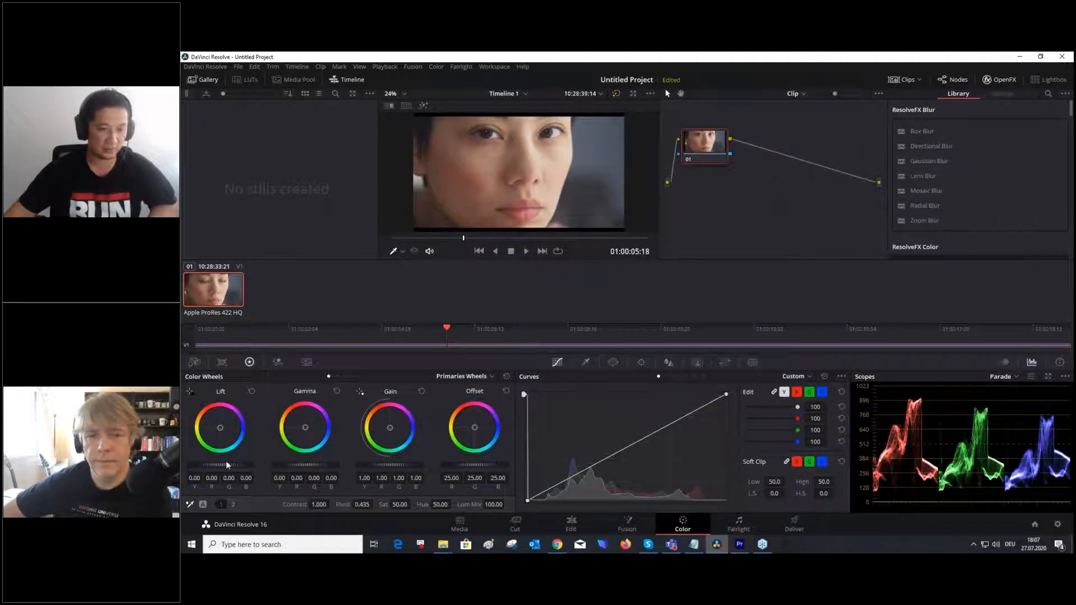
left_click_drag(221, 464, 217, 464)
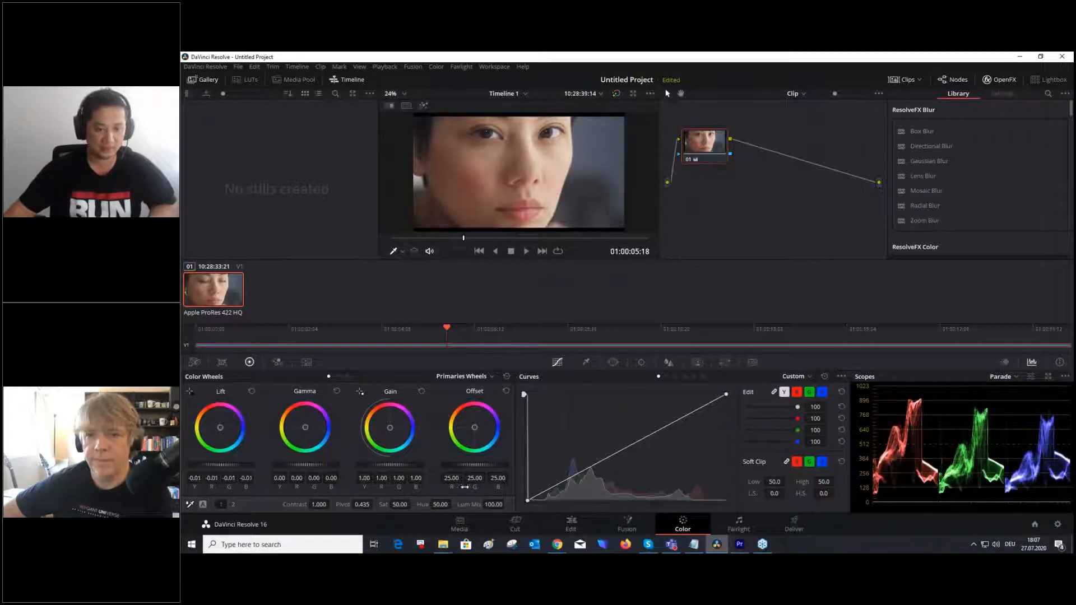
left_click_drag(389, 464, 399, 465)
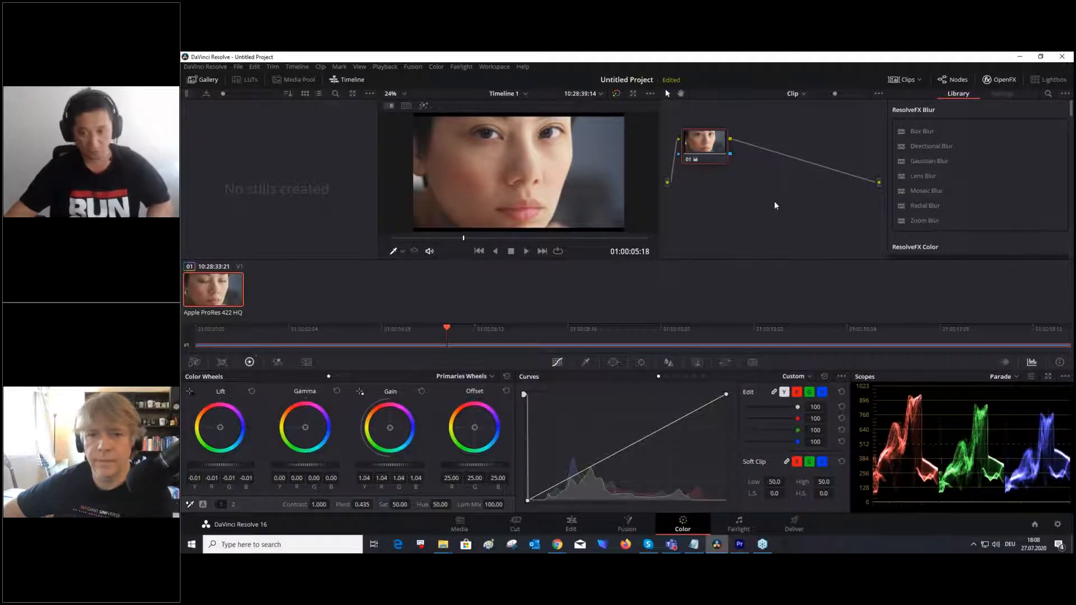
- Add a serial node after the first one and apply the RG Magic Bullet Looks effect to it
key("alt+s")
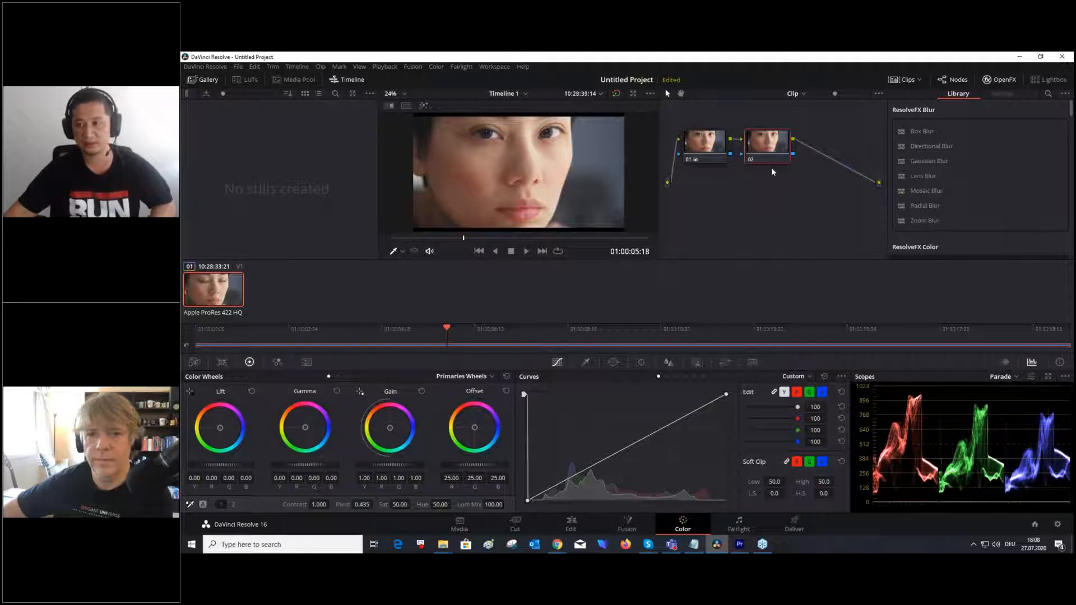
left_click(1000, 82)
left_click(1001, 82)
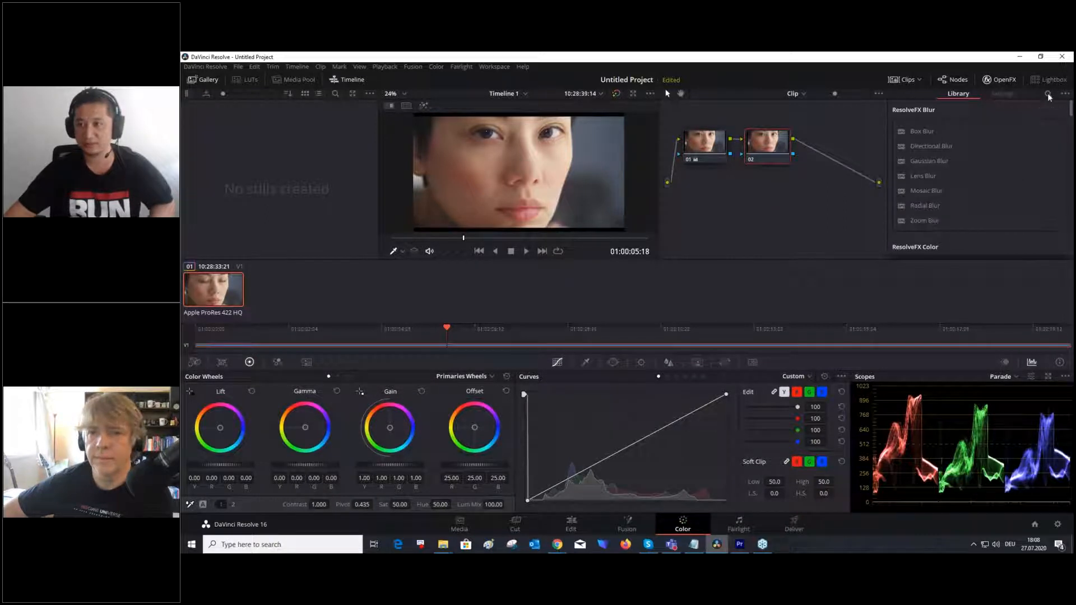
left_click(1047, 94)
type("looks")
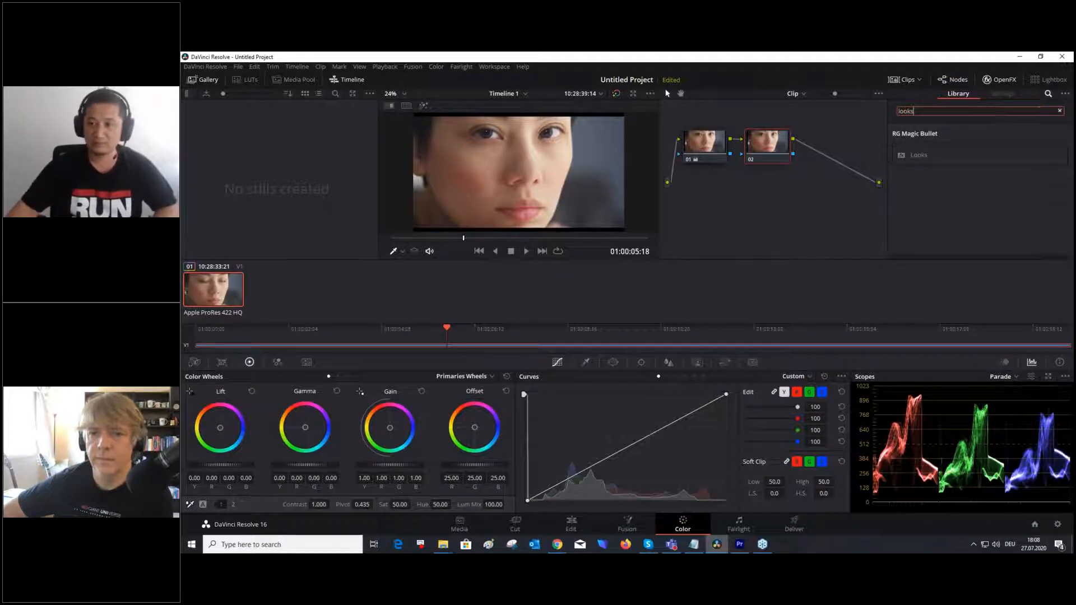
left_click_drag(916, 155, 766, 147)
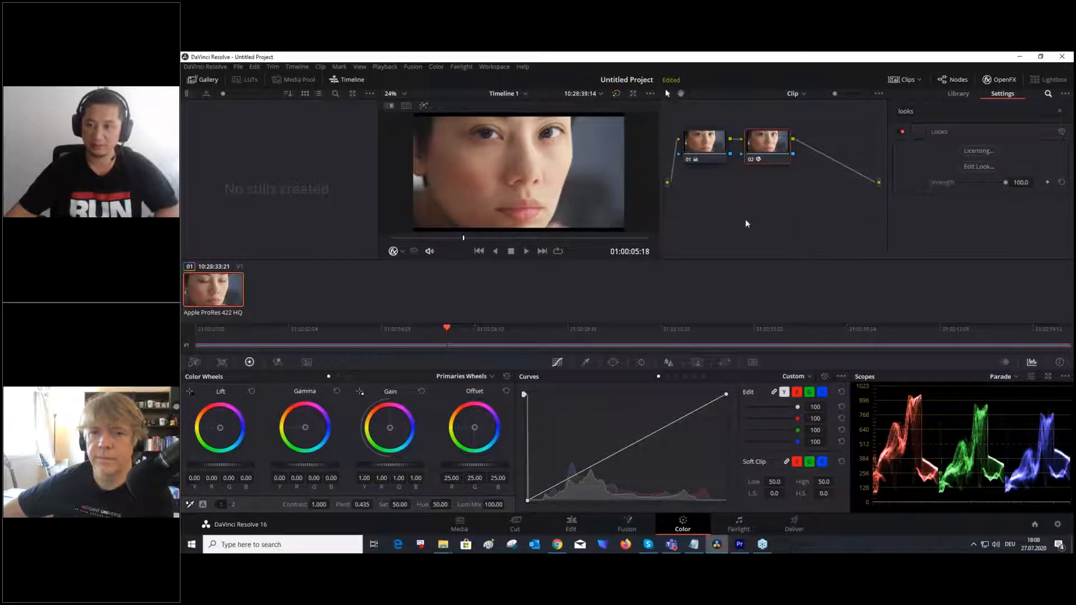
- Open the look editor from the second node, and close it together with DaVinci Resolve
left_click(977, 166)
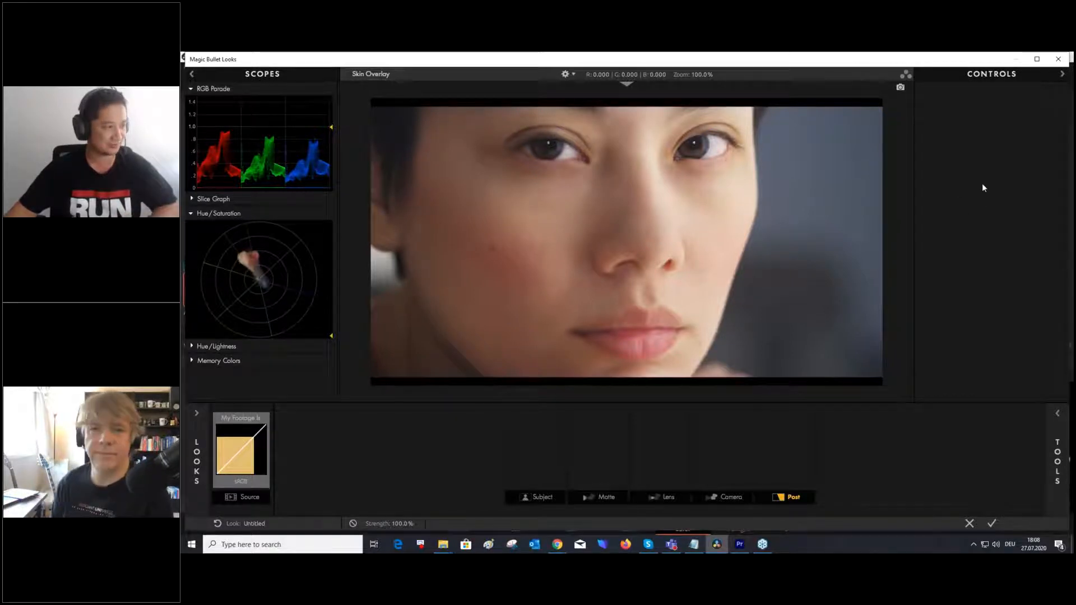
left_click(1059, 59)
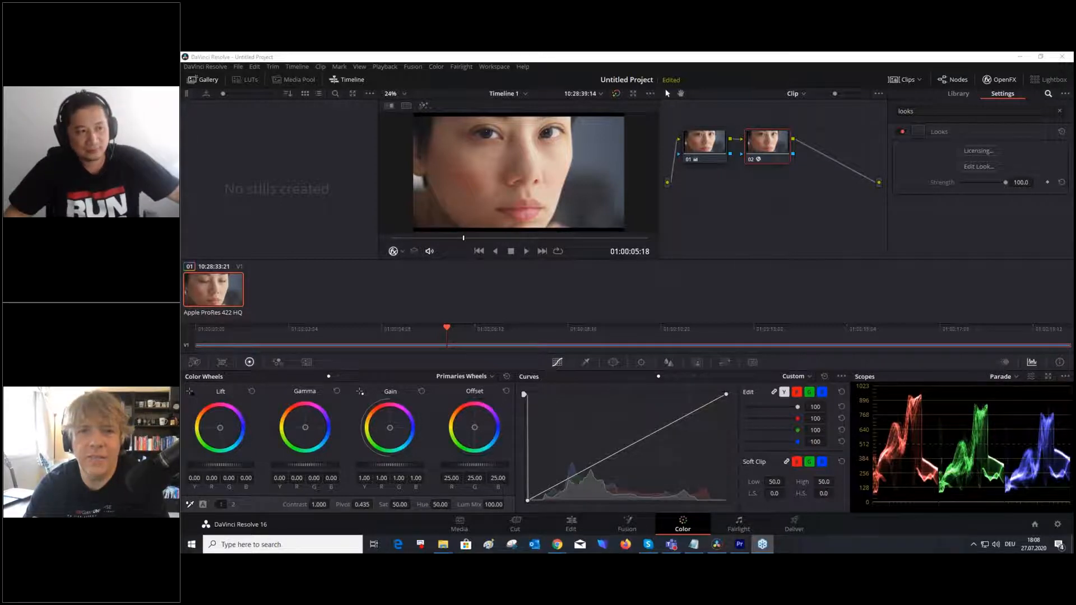
left_click(1061, 57)
left_click(596, 329)
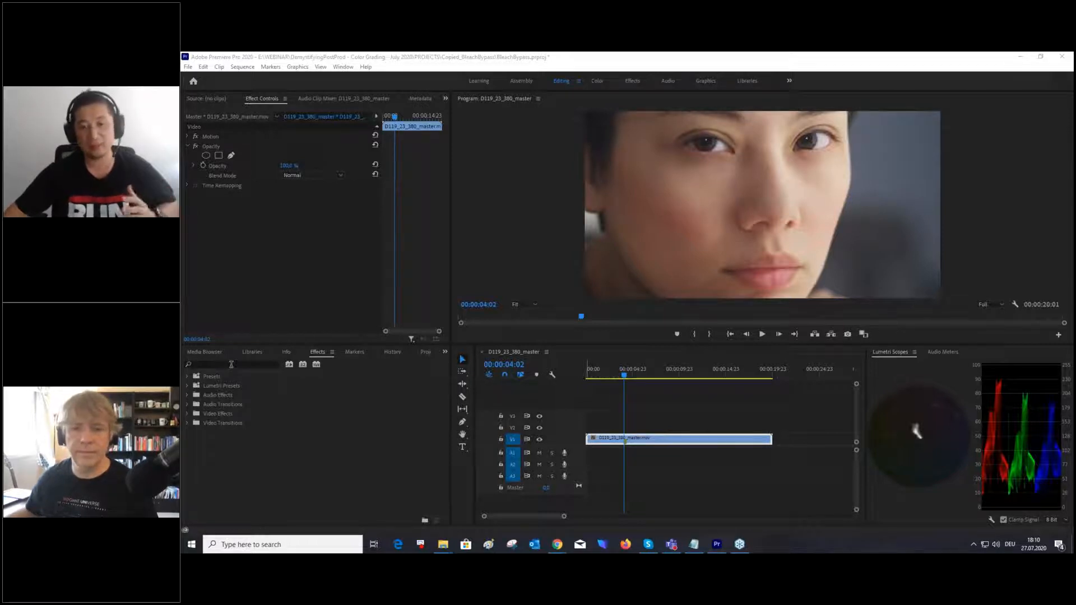
- In Premiere Pro, search the effects for "bullet", apply Looks to the timeline clip and open its look editor
left_click(274, 365)
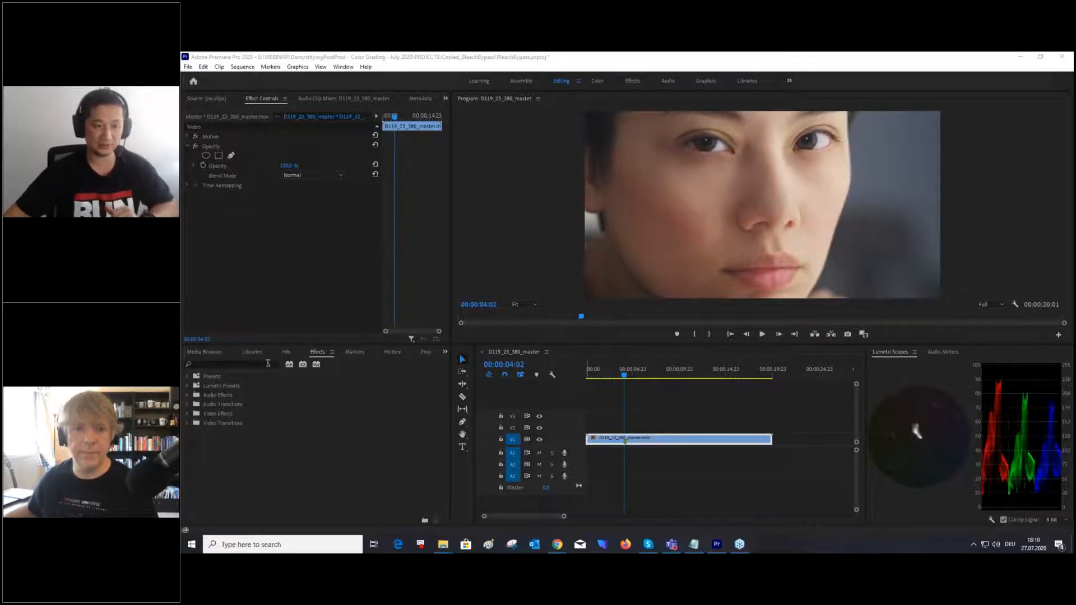
type("bullet")
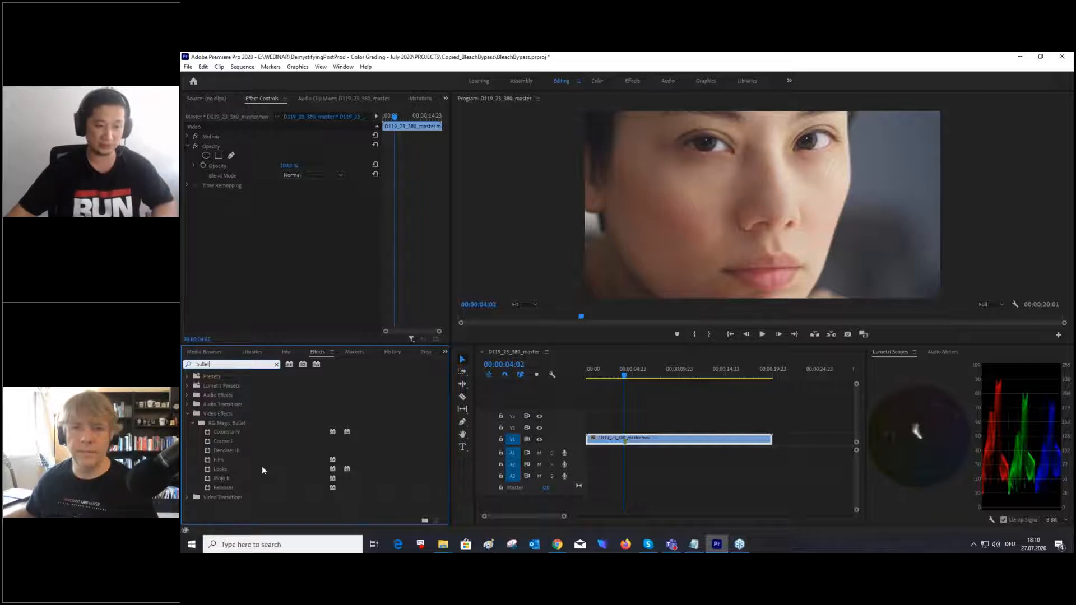
left_click(220, 470)
left_click_drag(221, 467, 695, 440)
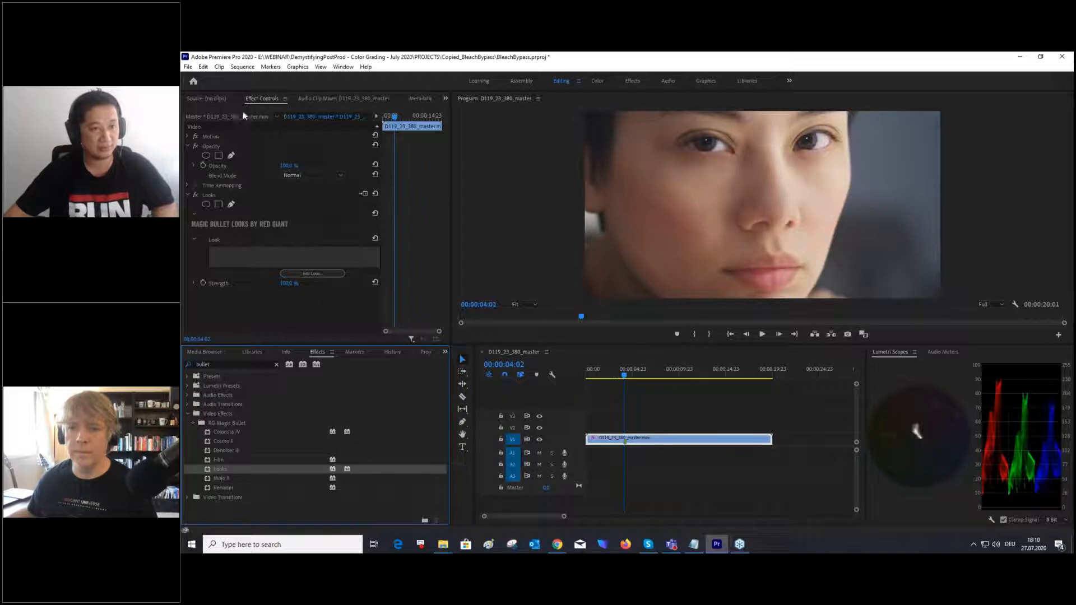
left_click(305, 274)
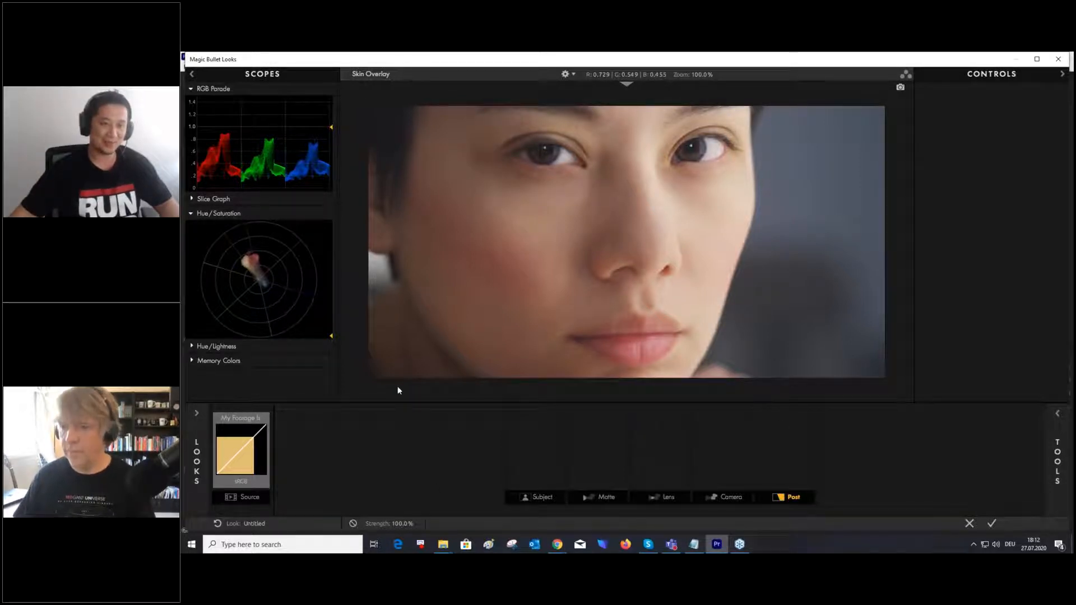
- Collapse the scopes and controls, and examine the Analog Tribe and Times and Places preset looks
left_click(233, 75)
left_click(1026, 76)
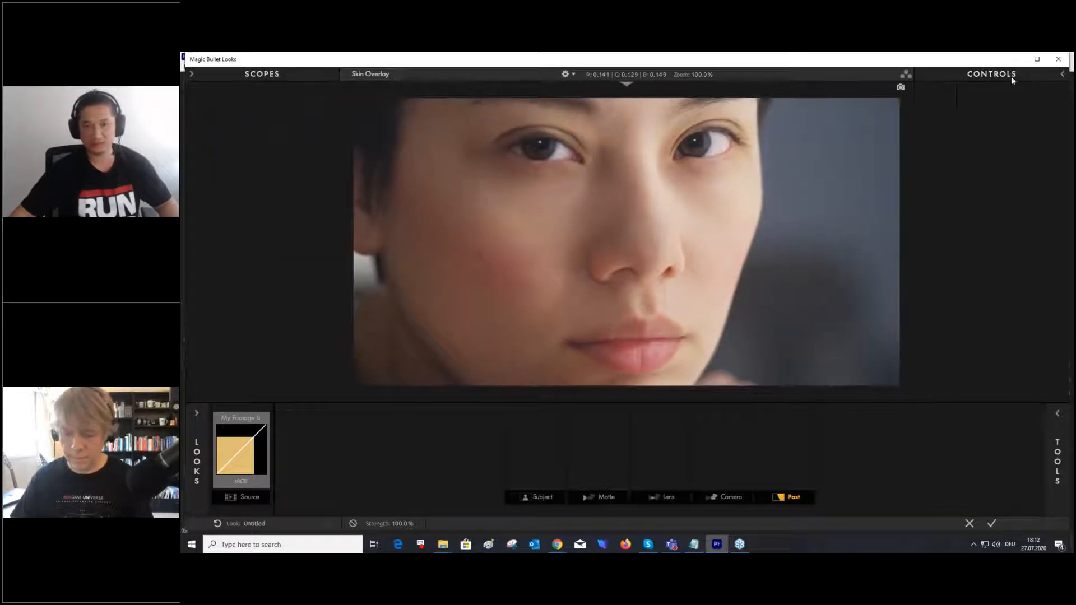
left_click(197, 455)
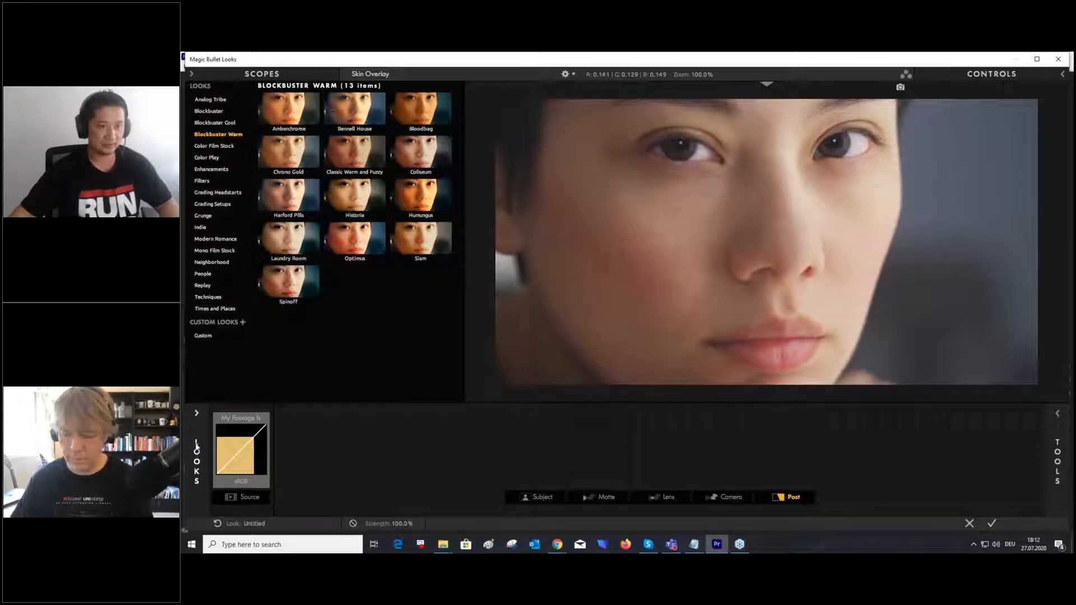
left_click(212, 99)
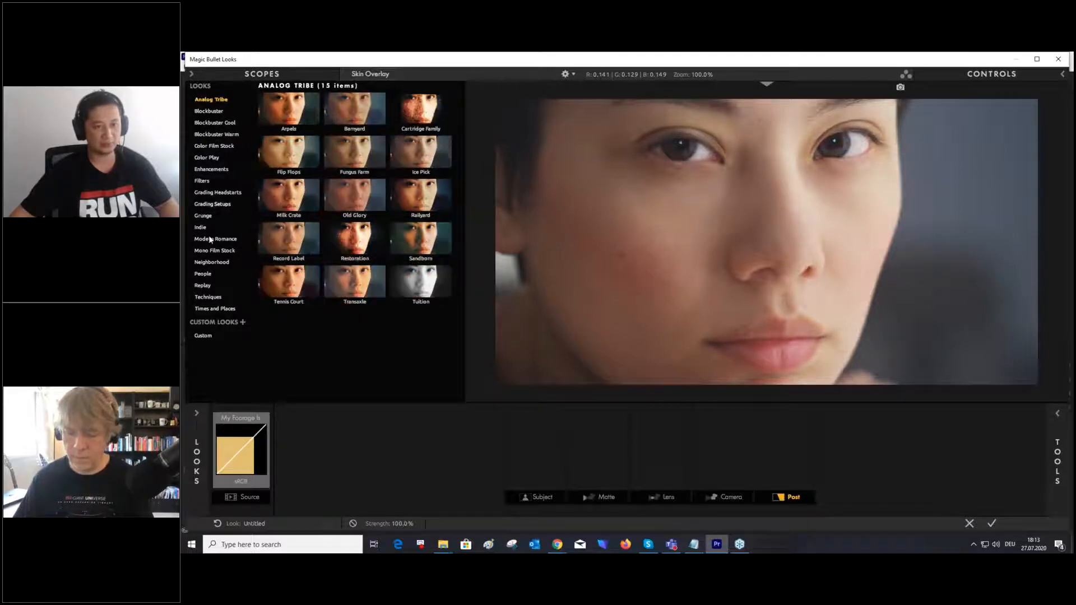
left_click(211, 309)
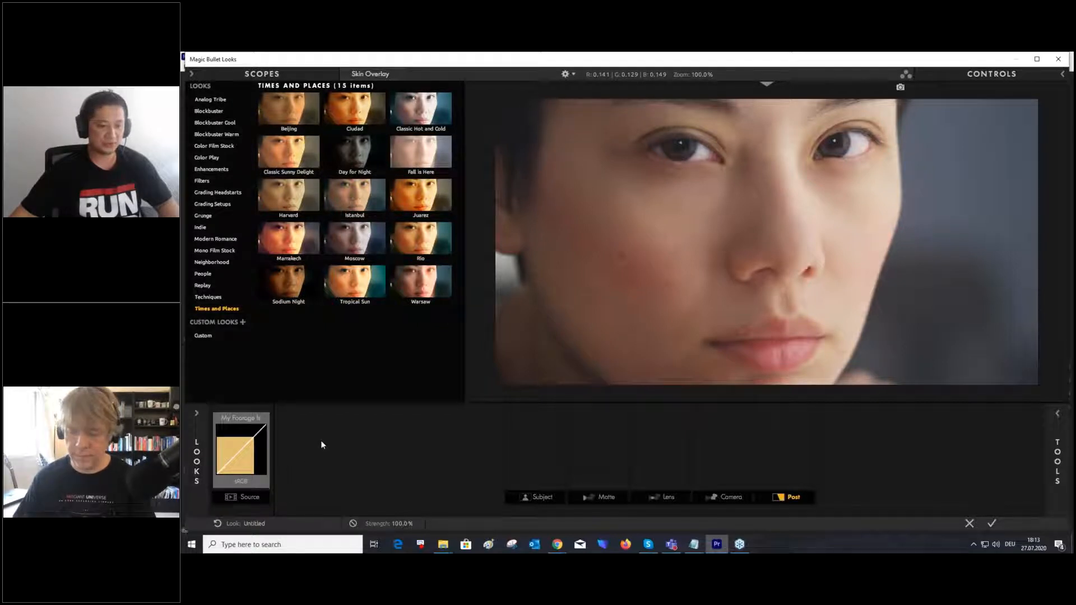
left_click(199, 430)
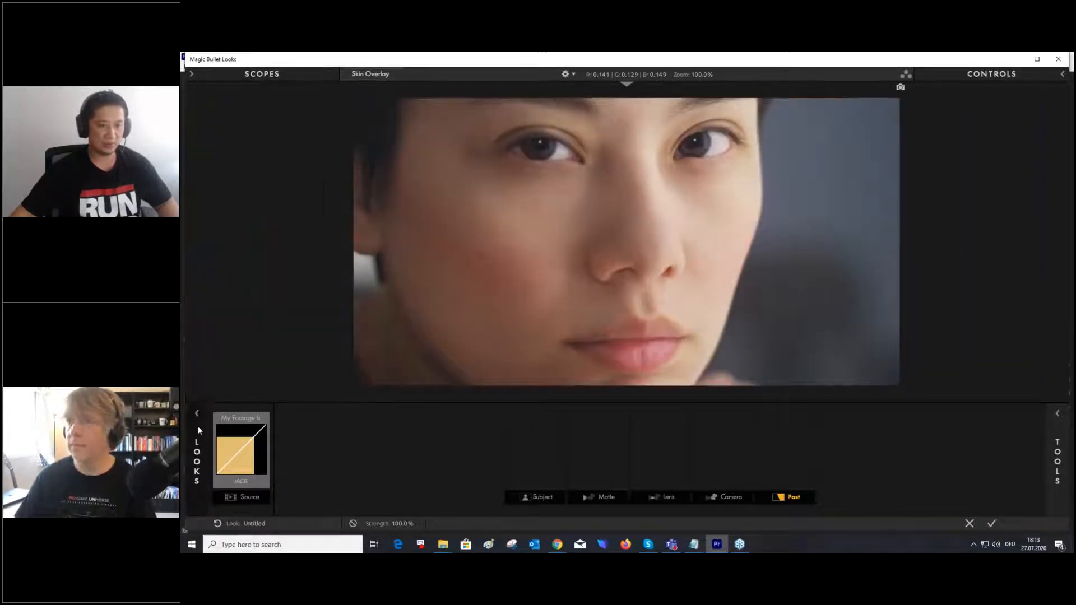
left_click(197, 430)
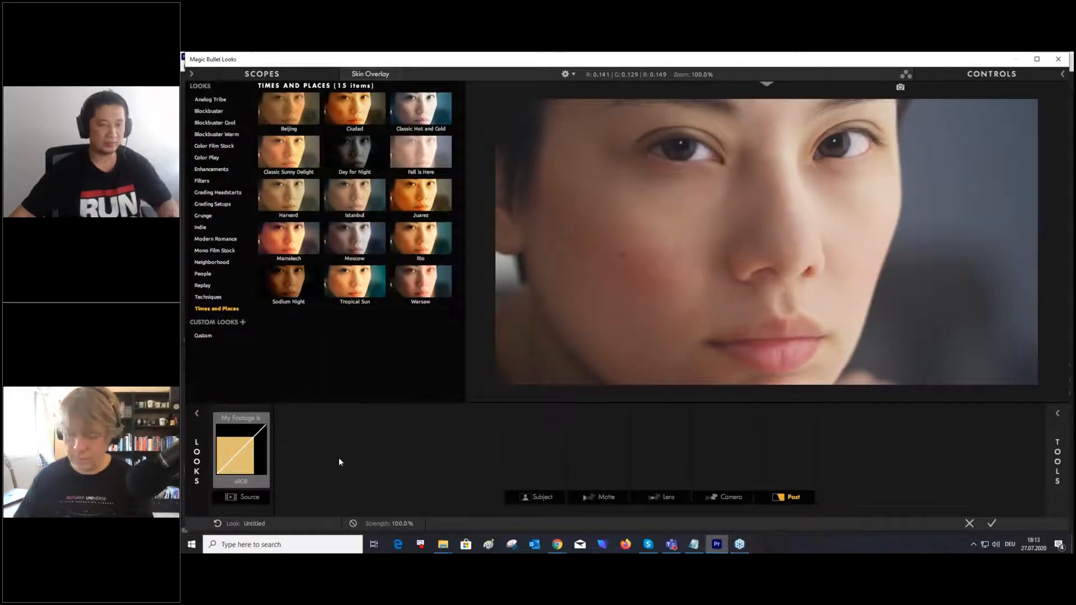
left_click(197, 452)
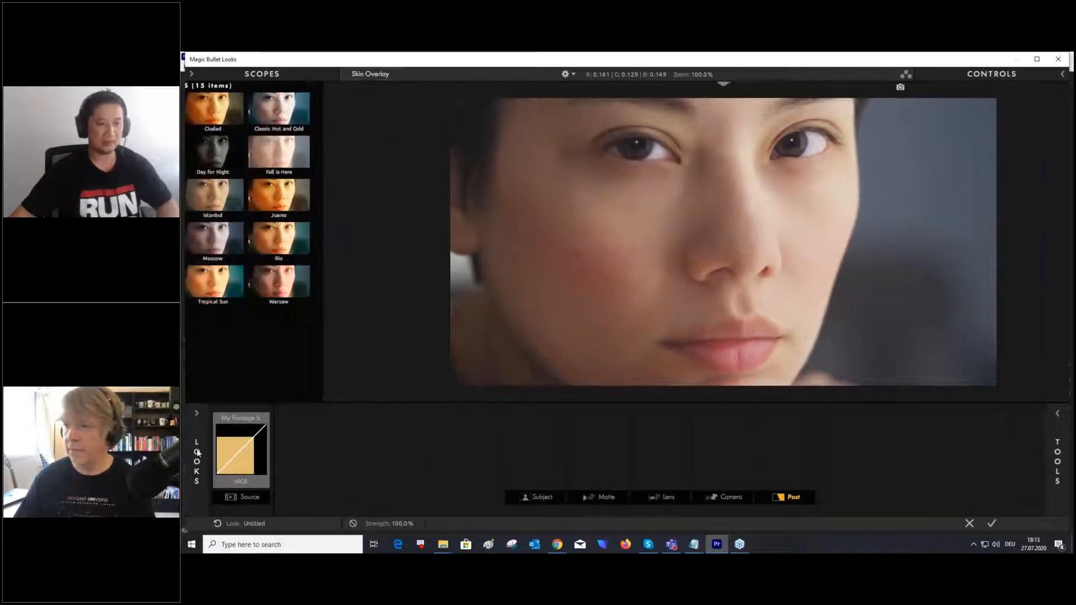
- Widen the scopes area and move the Hue/Saturation scope above the Slice Graph, leaving the scopes collapsed
left_click(246, 76)
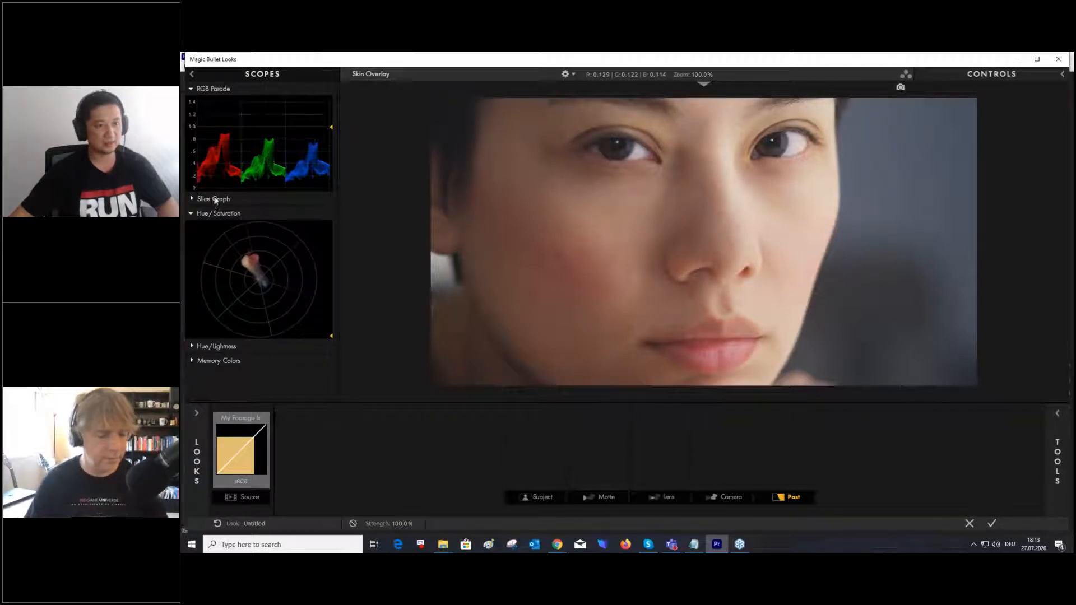
left_click(191, 199)
left_click(191, 199)
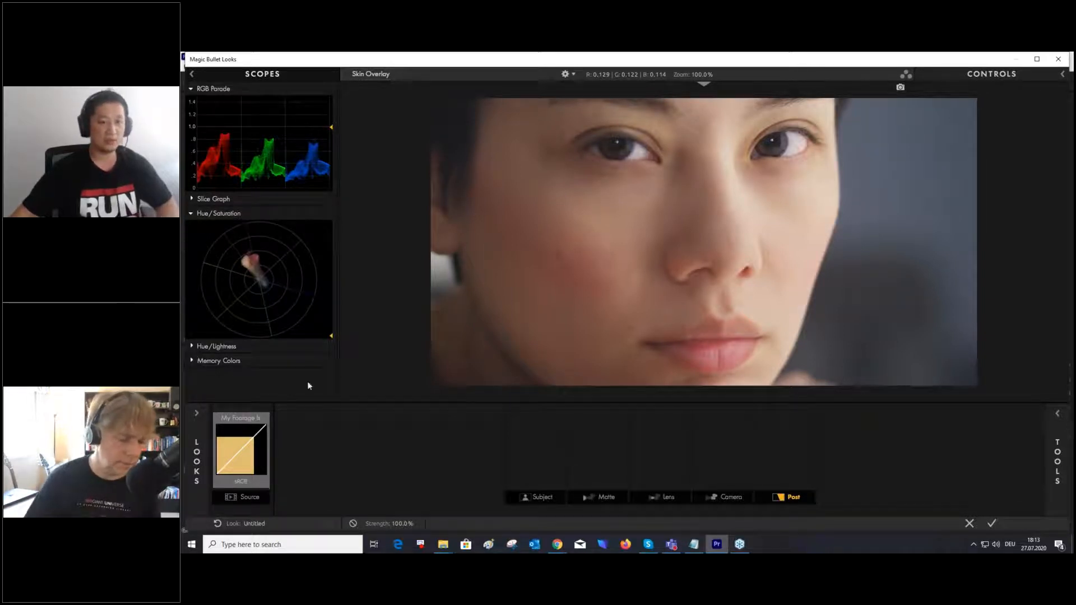
mouse_move(381, 222)
left_mouse_down()
mouse_move(490, 220)
mouse_move(368, 223)
mouse_move(389, 221)
left_mouse_up()
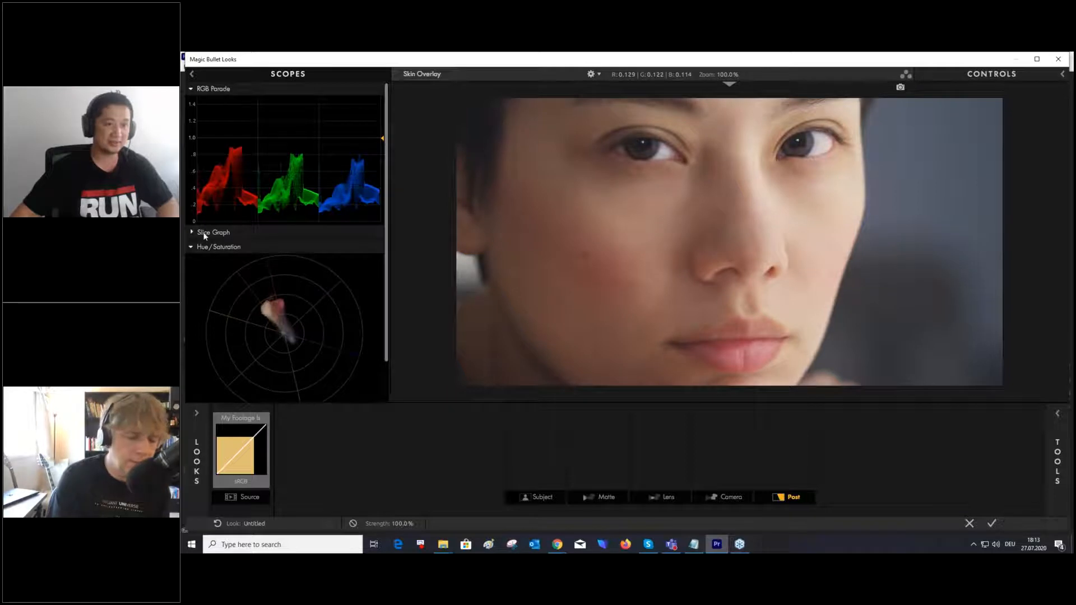
left_click_drag(209, 246, 229, 222)
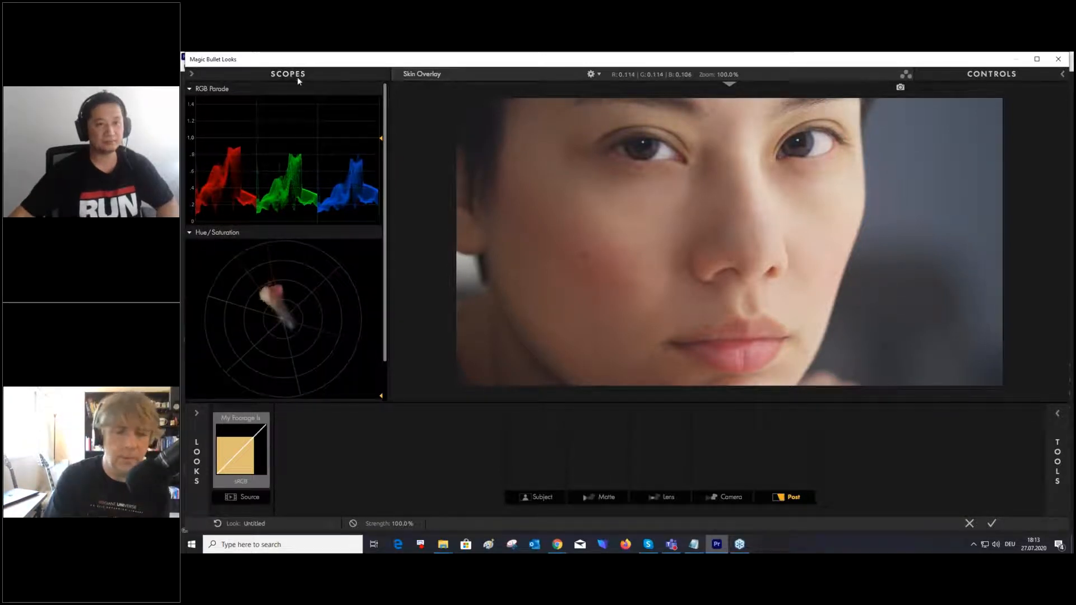
left_click(299, 75)
- Show the tool collection and look through the tools available for the Post stage
left_click(1059, 462)
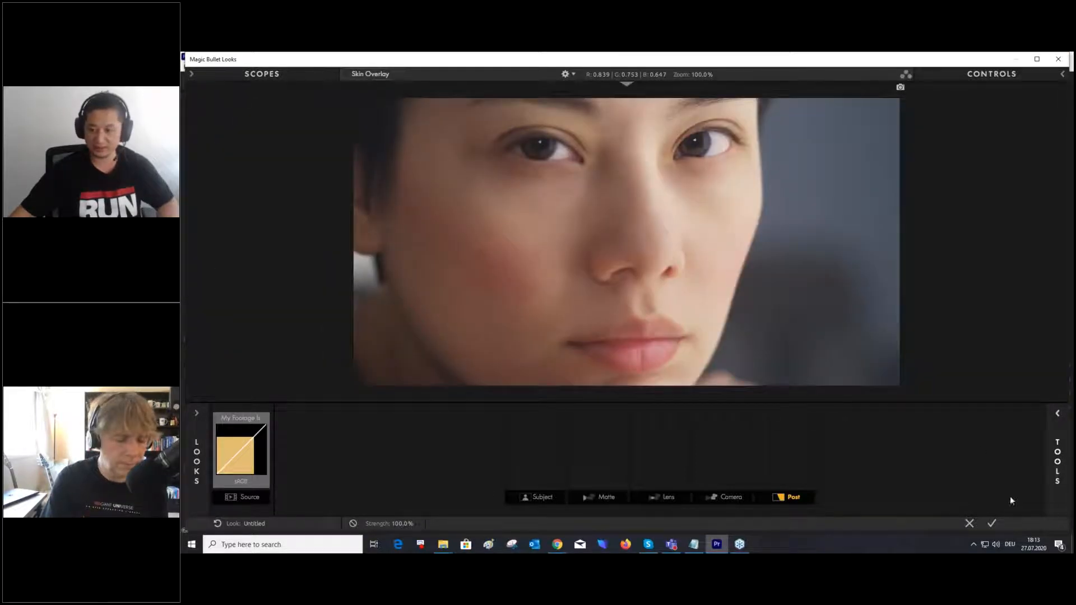
left_click(1057, 482)
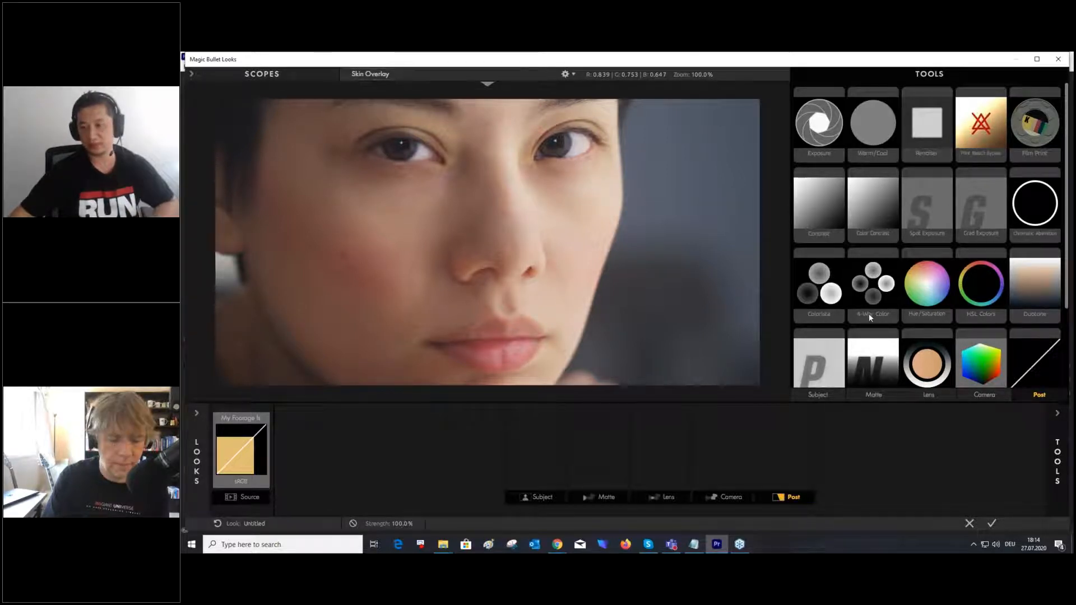
scroll(869, 313, "down", 1)
- Try the Pop tool in the Subject stage, move it to the Matte stage and delete it
mouse_move(819, 310)
left_mouse_down()
mouse_move(751, 342)
mouse_move(758, 434)
mouse_move(769, 443)
mouse_move(531, 456)
mouse_move(791, 445)
mouse_move(776, 301)
mouse_move(694, 228)
mouse_move(450, 159)
mouse_move(451, 198)
mouse_move(515, 194)
mouse_move(463, 211)
mouse_move(488, 253)
left_mouse_up()
left_click_drag(464, 245, 309, 255)
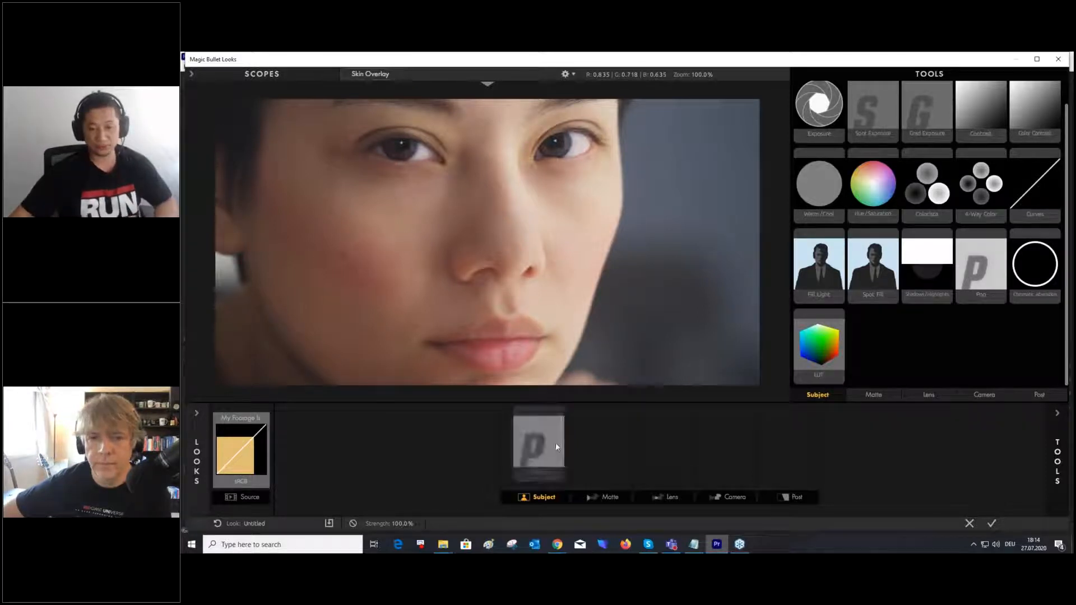
mouse_move(538, 456)
left_mouse_down()
mouse_move(563, 422)
mouse_move(607, 441)
mouse_move(607, 468)
mouse_move(546, 453)
mouse_move(611, 443)
left_mouse_up()
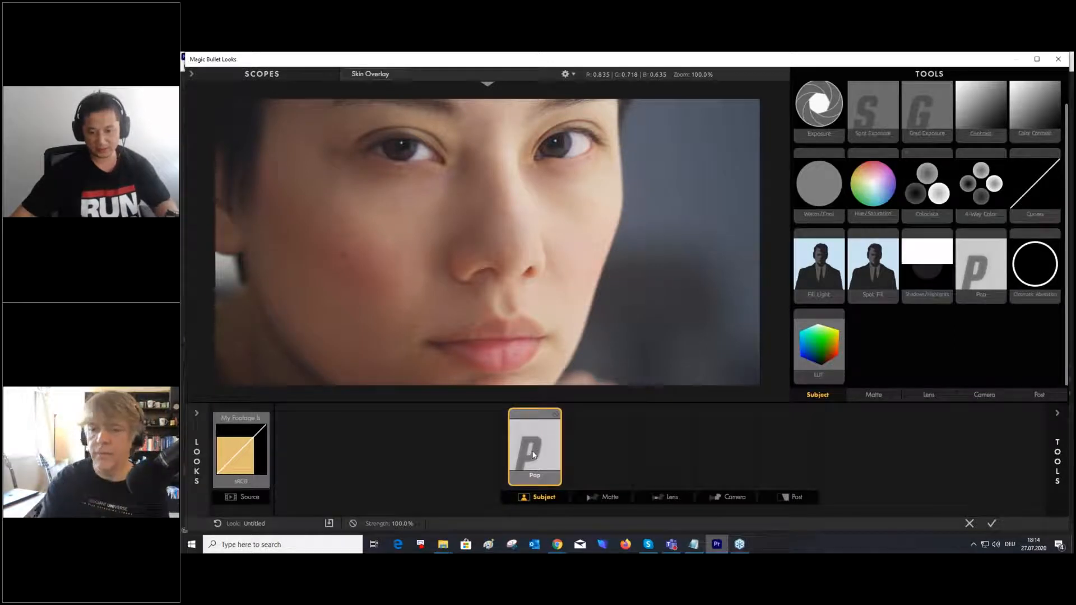
left_click_drag(535, 454, 589, 448)
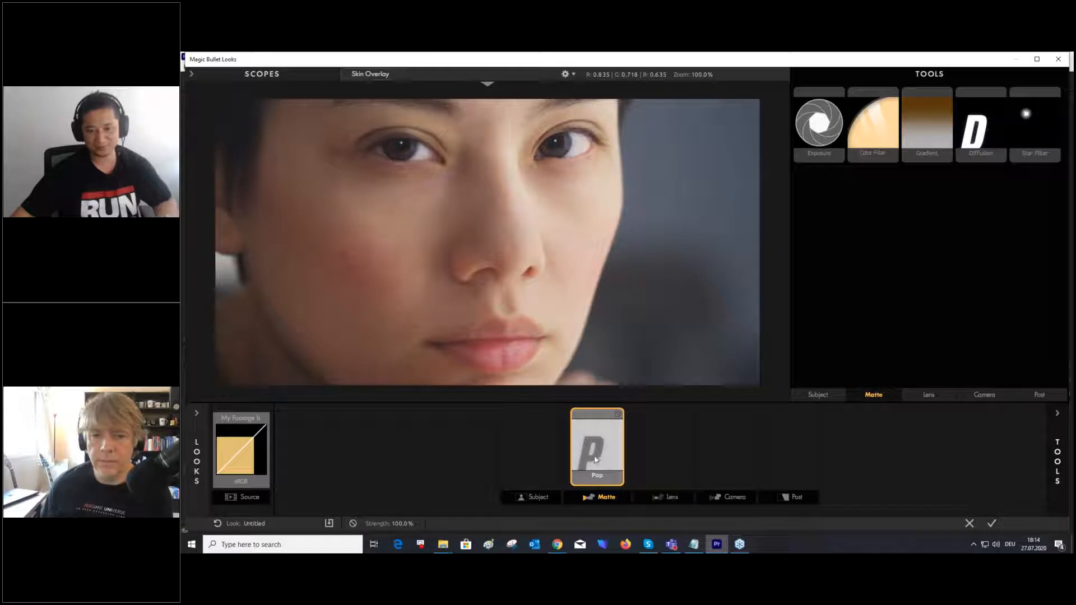
key("Delete")
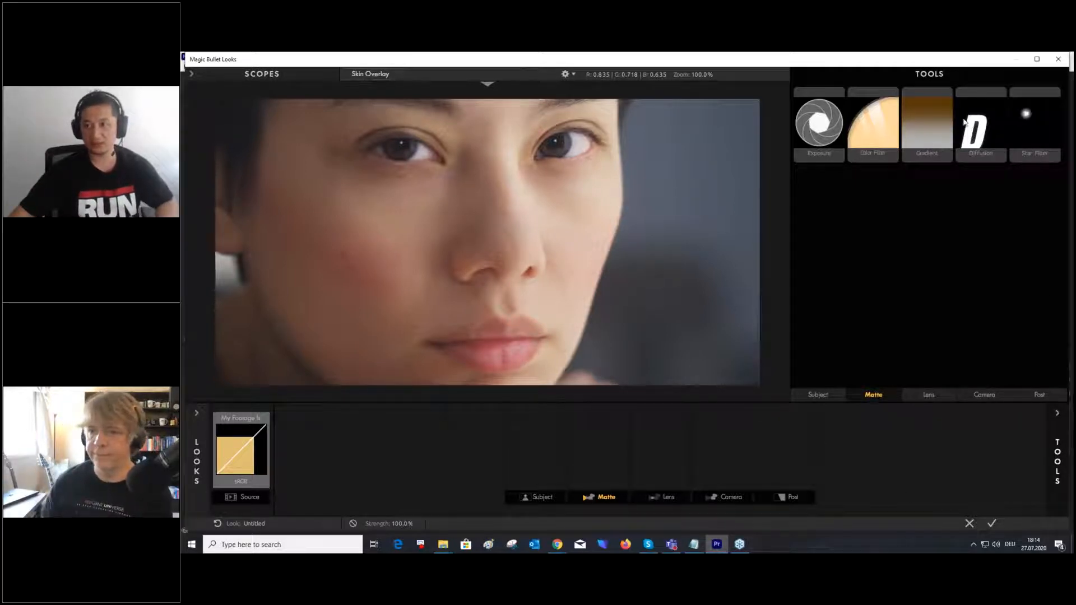
- Add the Diffusion tool to the Matte stage and show its controls in place of the tool collection
left_click_drag(979, 129, 597, 448)
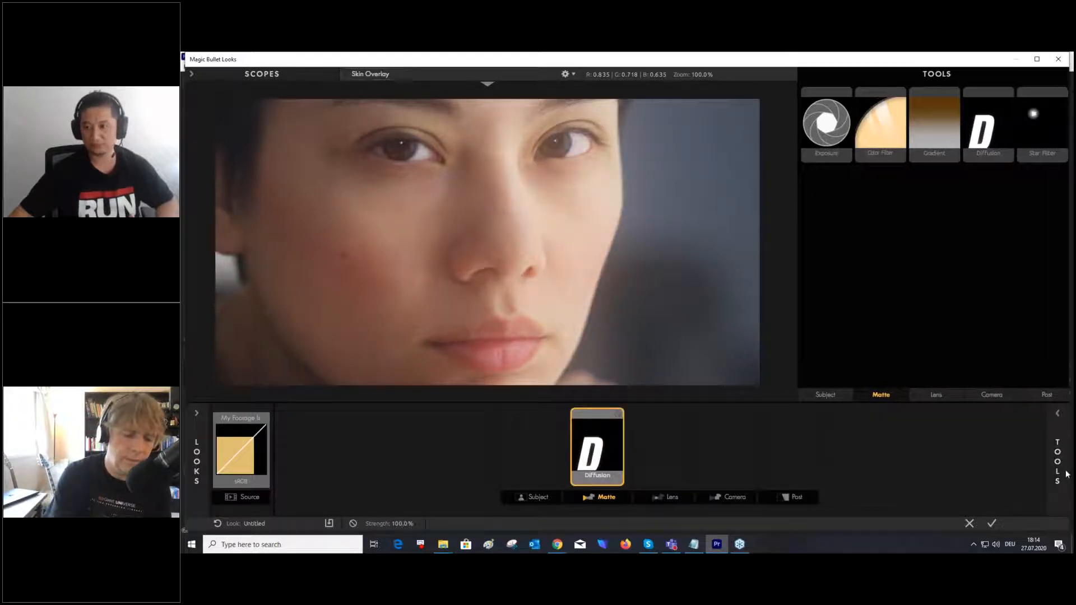
left_click(1058, 448)
left_click(1021, 75)
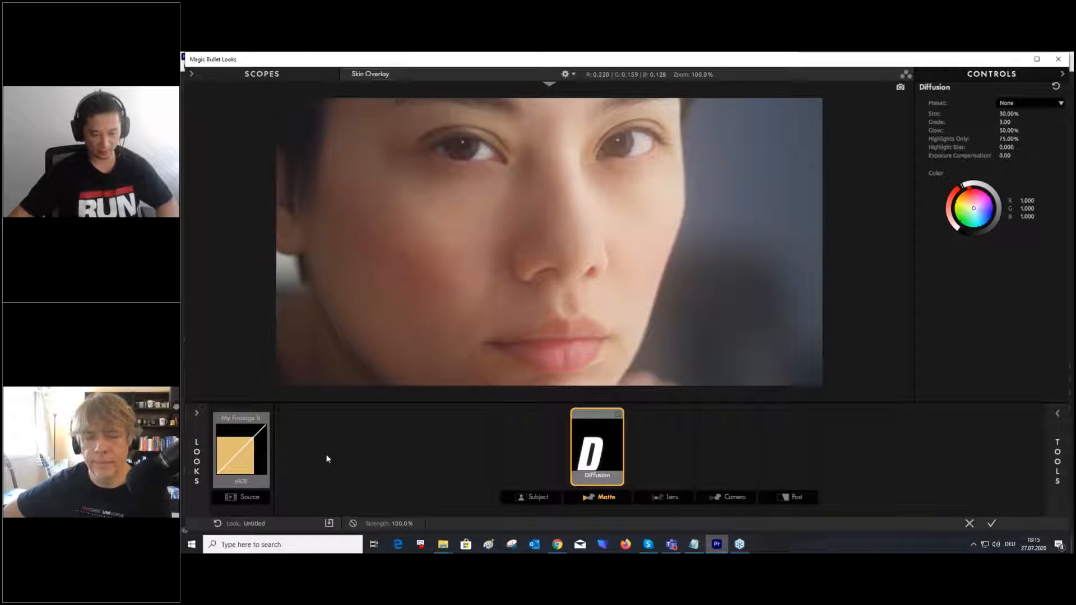
- Show and hide the looks collection and the tool collection, and leave the scopes displayed beside the preview
key("l")
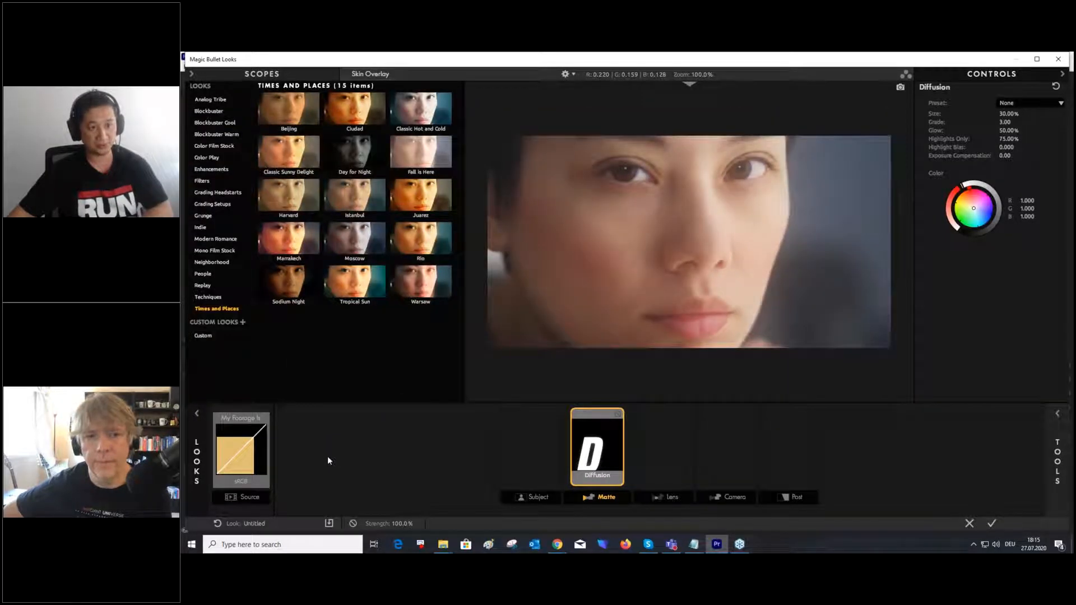
key("l")
key("s")
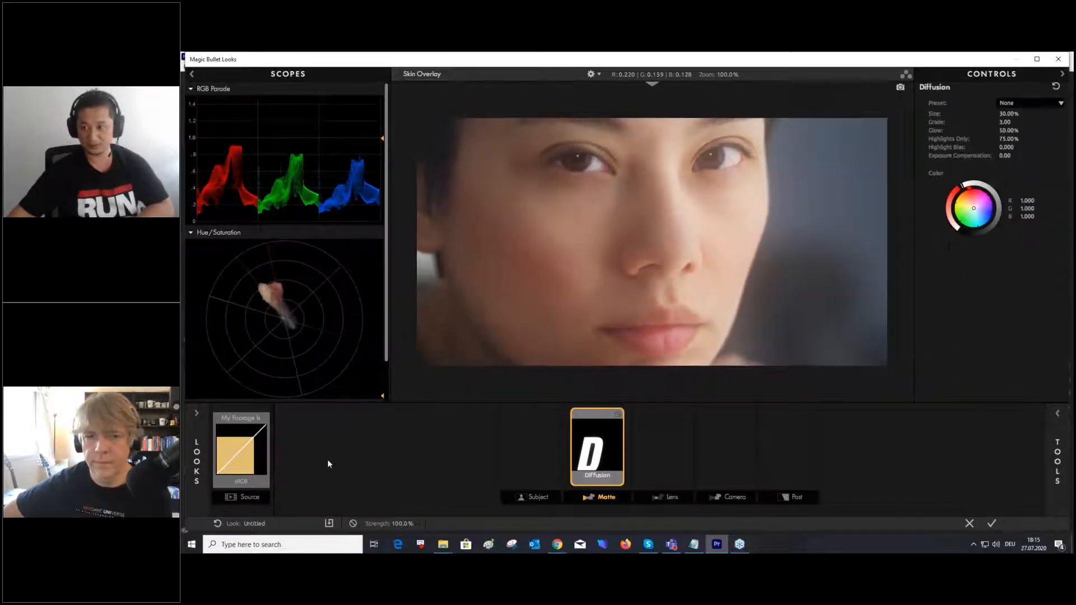
key("t")
key("t")
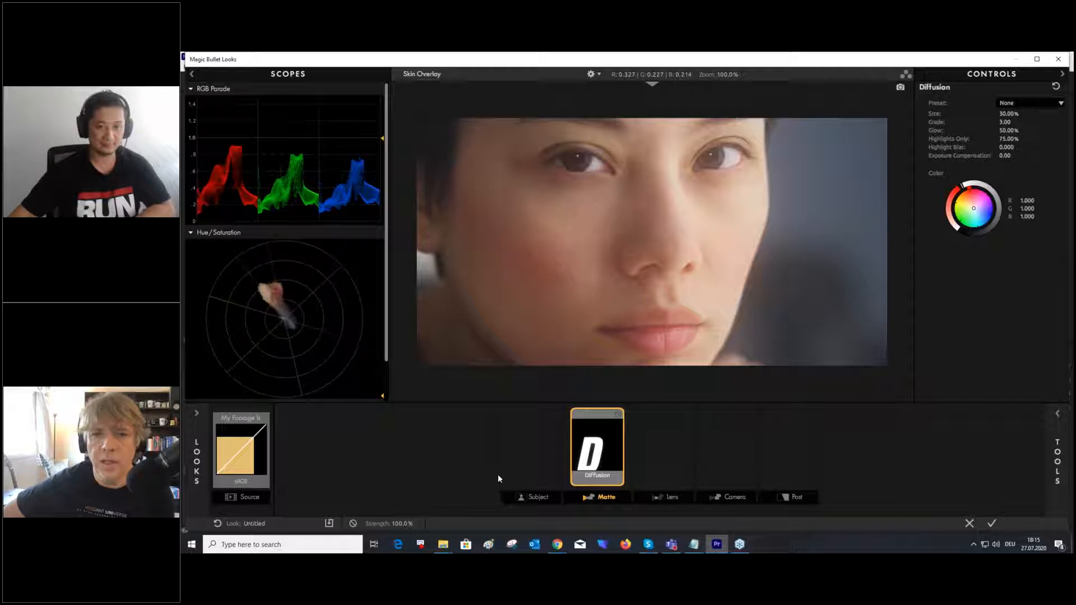
- Zoom the preview in on the face and back to 100%, and narrow the scopes area to enlarge the preview
scroll(609, 265, "up", 5)
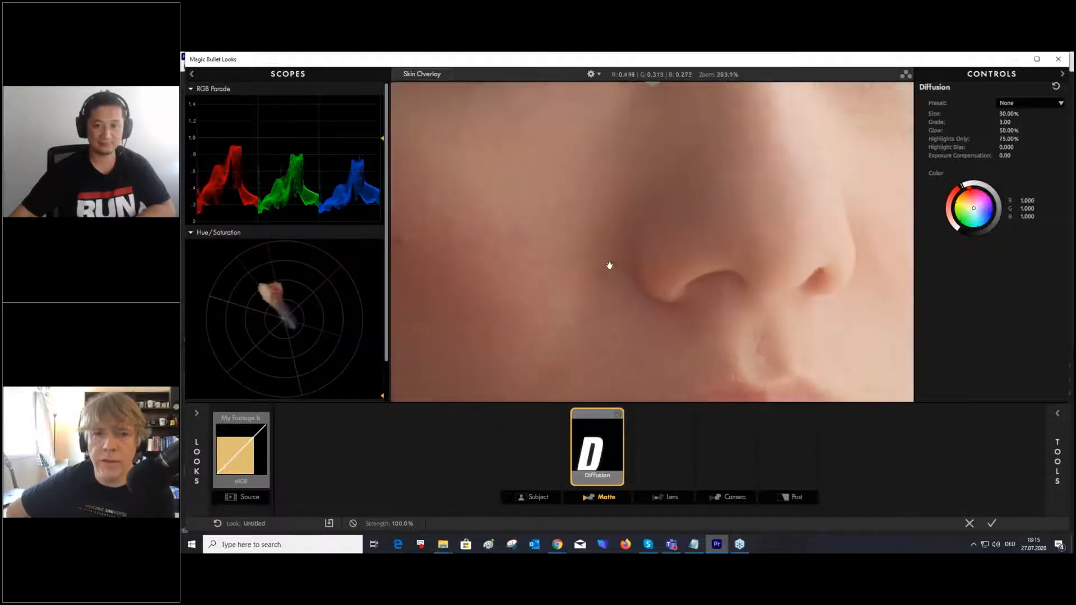
scroll(609, 265, "down", 6)
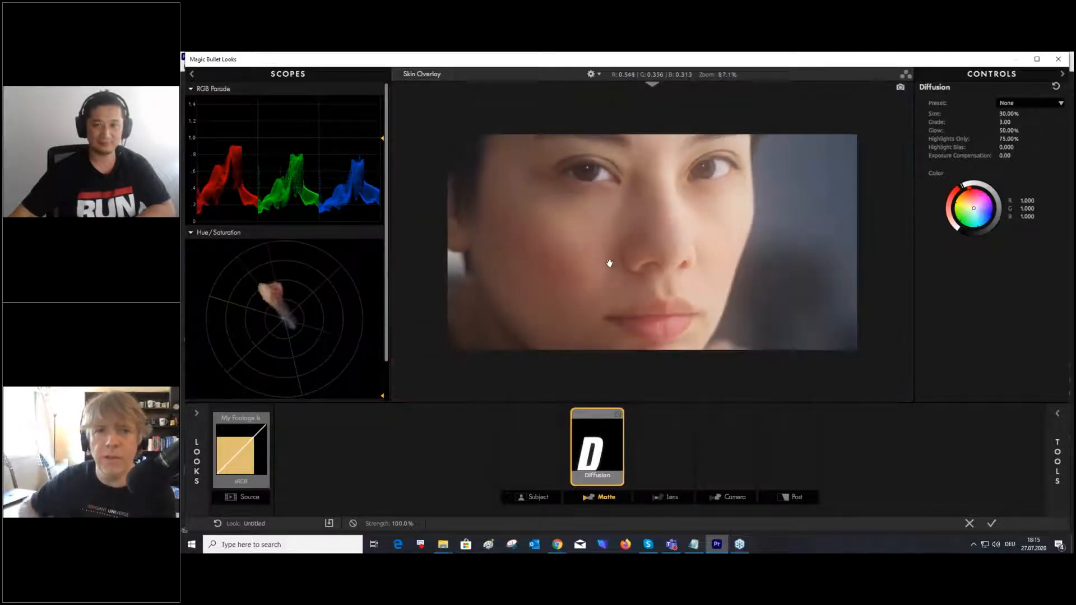
scroll(609, 264, "up", 1)
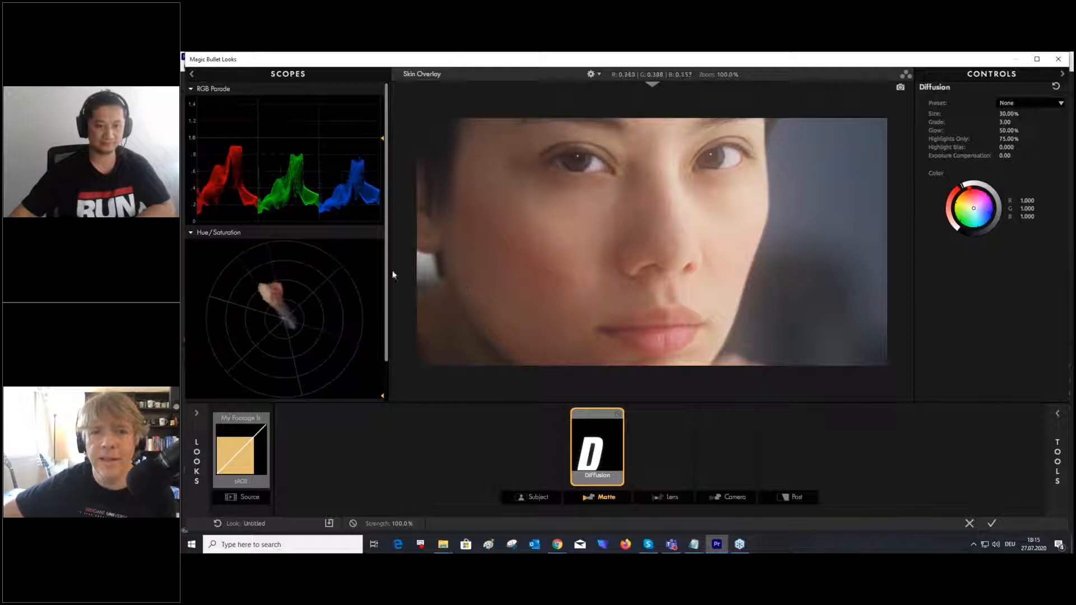
left_click_drag(392, 275, 321, 266)
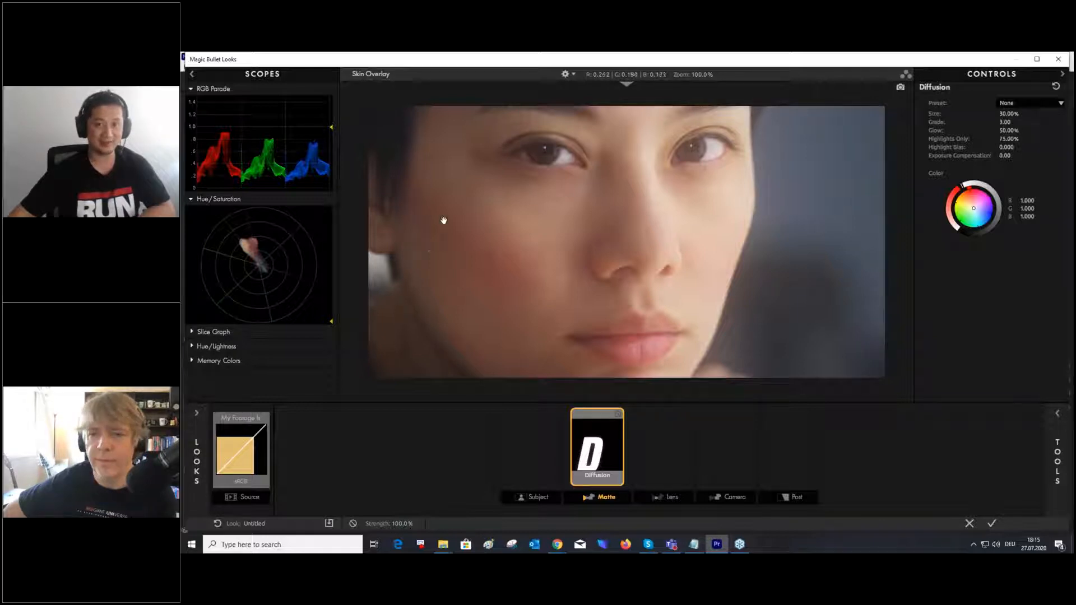
- Look through the editor's settings options, including Preferences and Use External Video, without changing any
left_click(575, 75)
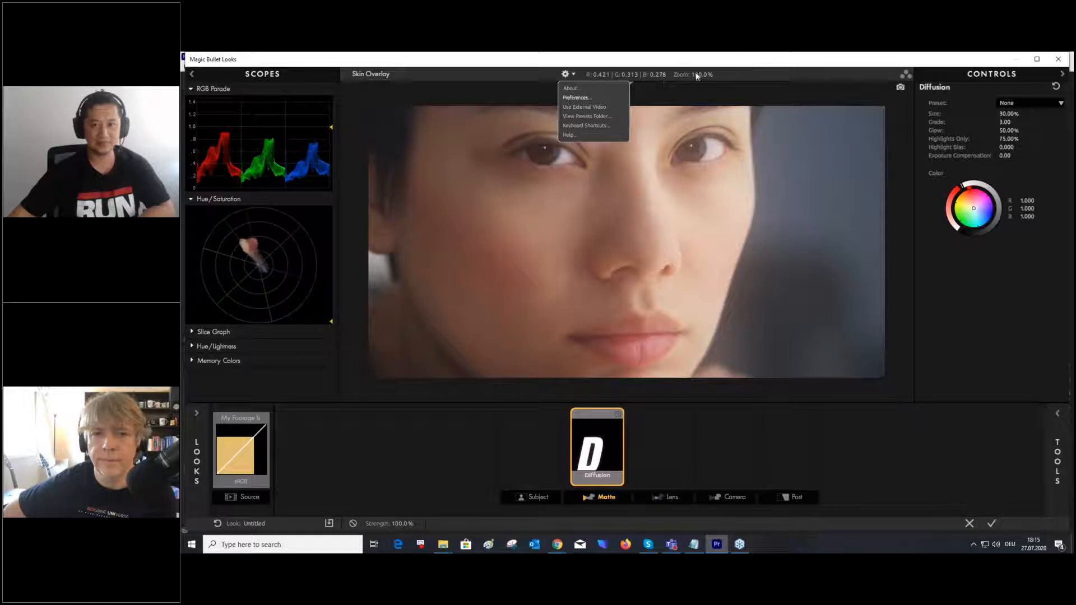
left_click(974, 300)
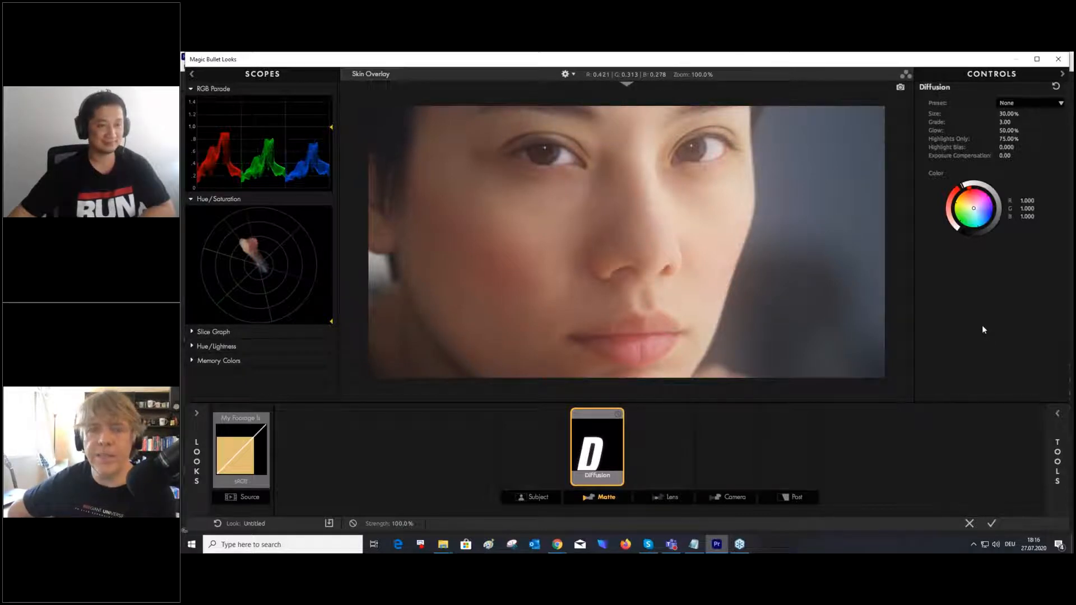
left_click(567, 74)
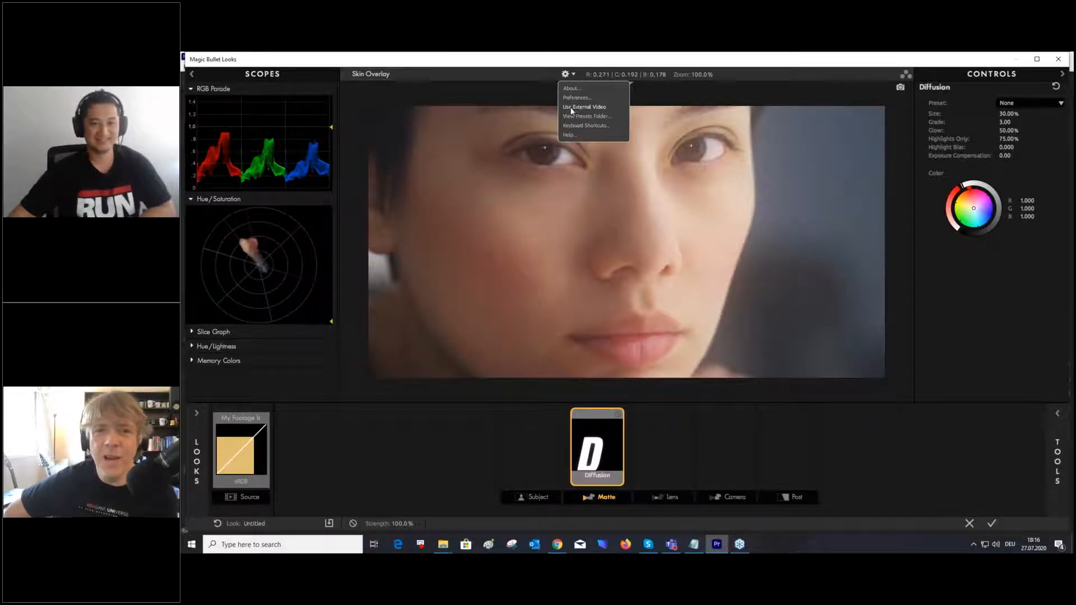
left_click(509, 93)
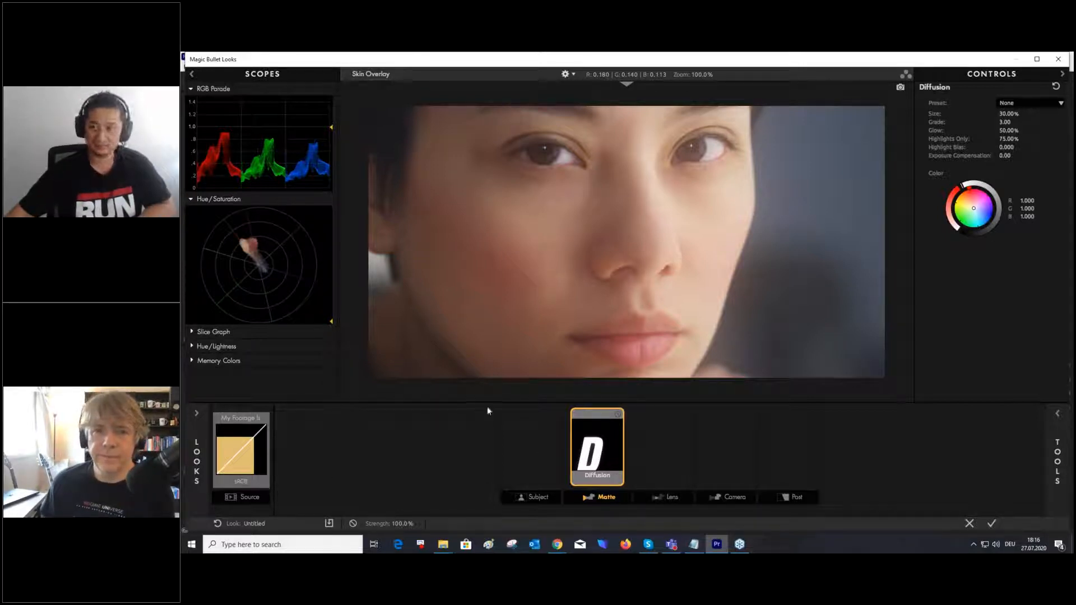
- Open the reference library and browse the Pictures folder for a reference image without adding one
left_click(627, 85)
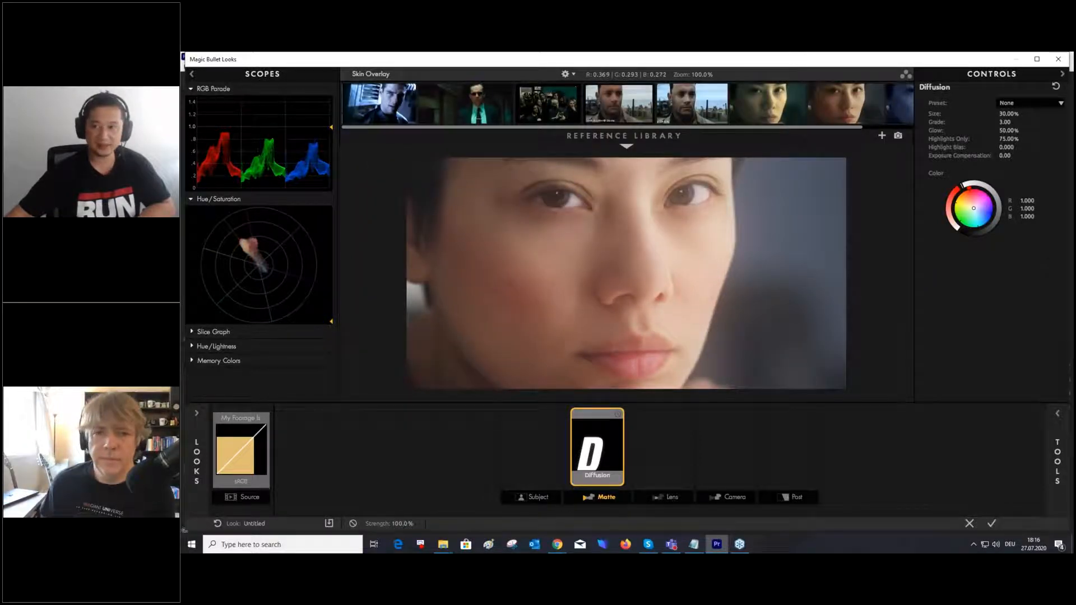
scroll(810, 126, "down", 1)
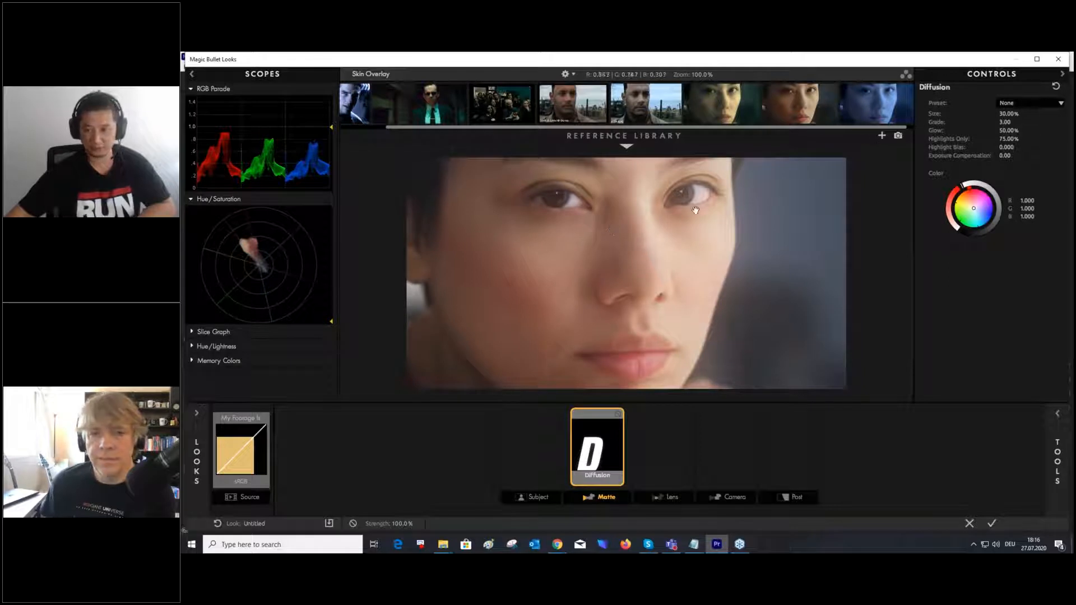
left_click(881, 136)
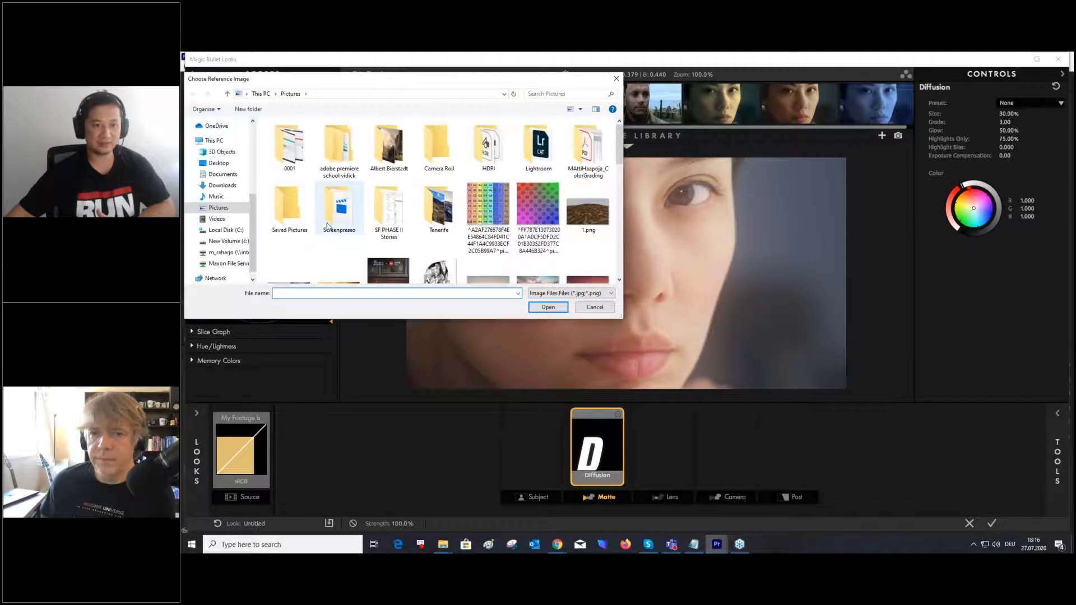
scroll(328, 226, "down", 10)
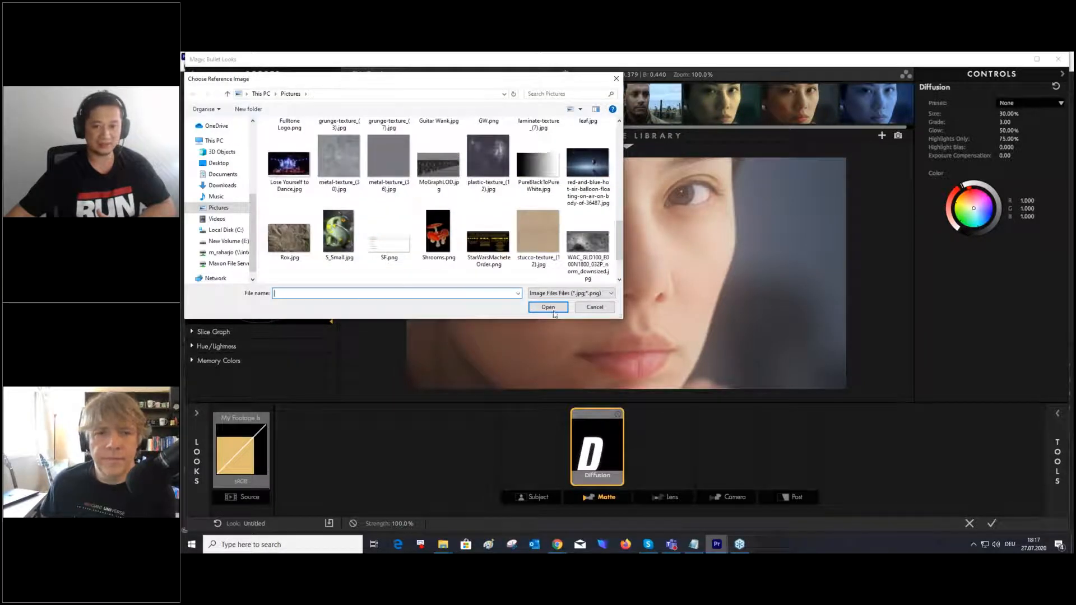
left_click(595, 307)
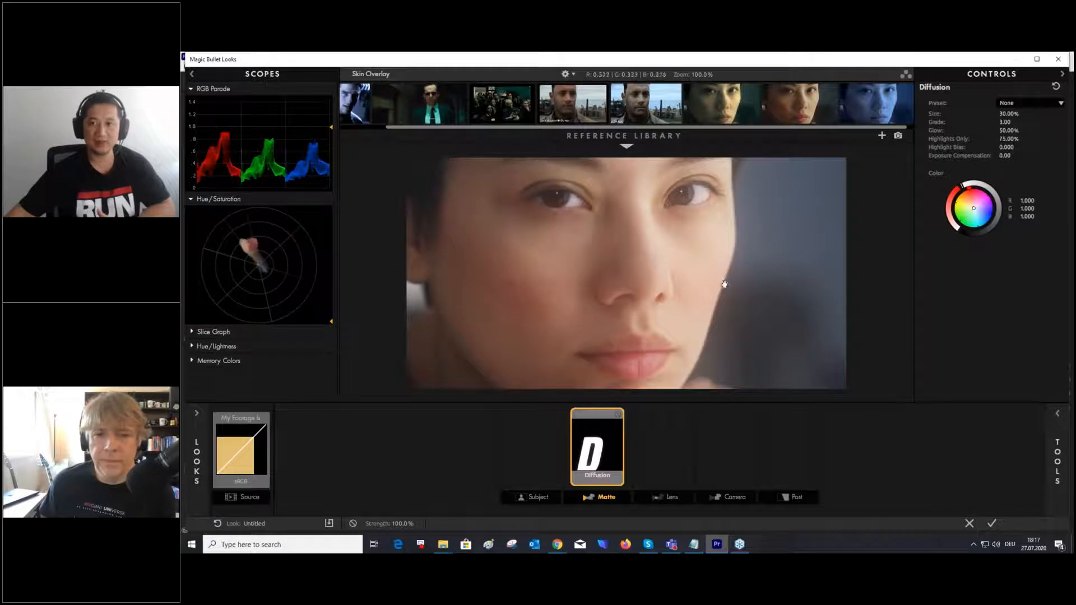
- Compare the footage with the green-tinted portrait from the reference library in a movable split view, and clear the comparison
scroll(721, 228, "down", 1)
scroll(721, 228, "up", 1)
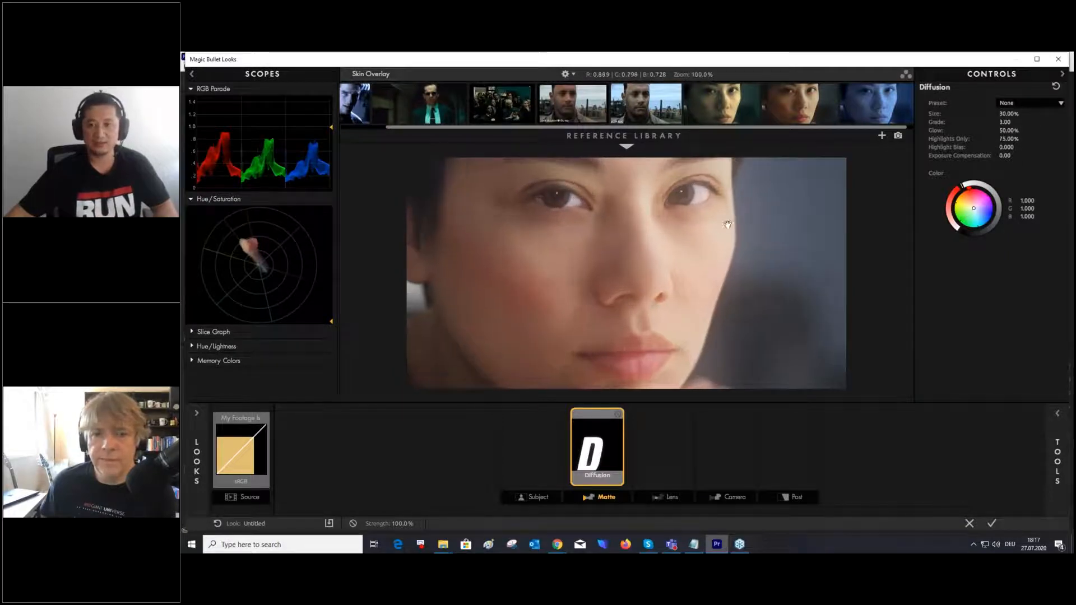
left_click(725, 114)
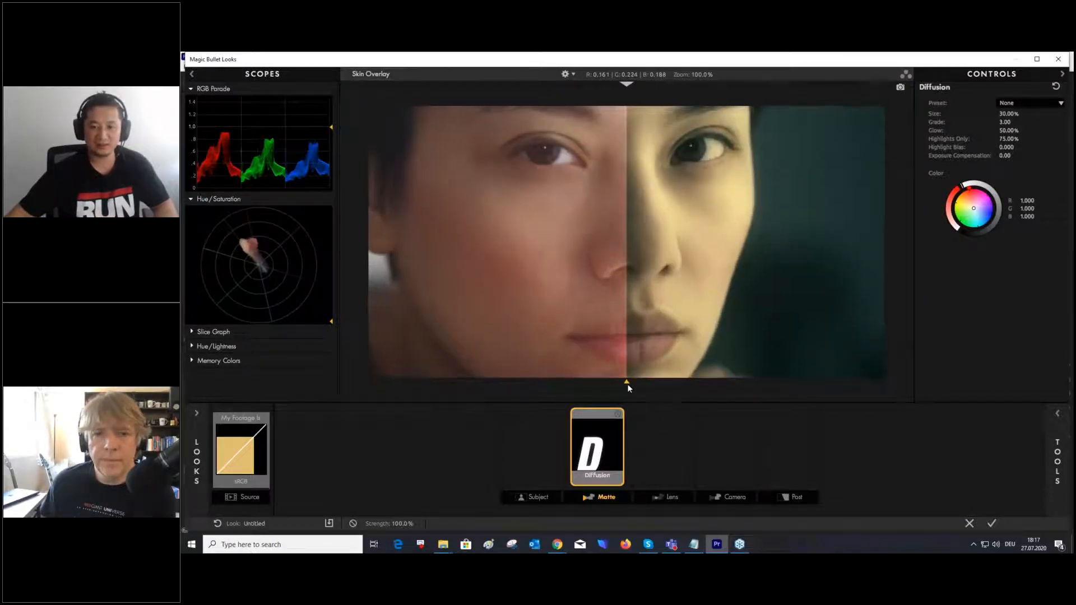
mouse_move(629, 384)
left_mouse_down()
mouse_move(804, 377)
mouse_move(435, 370)
mouse_move(905, 400)
mouse_move(828, 401)
mouse_move(902, 383)
mouse_move(335, 345)
mouse_move(645, 389)
left_mouse_up()
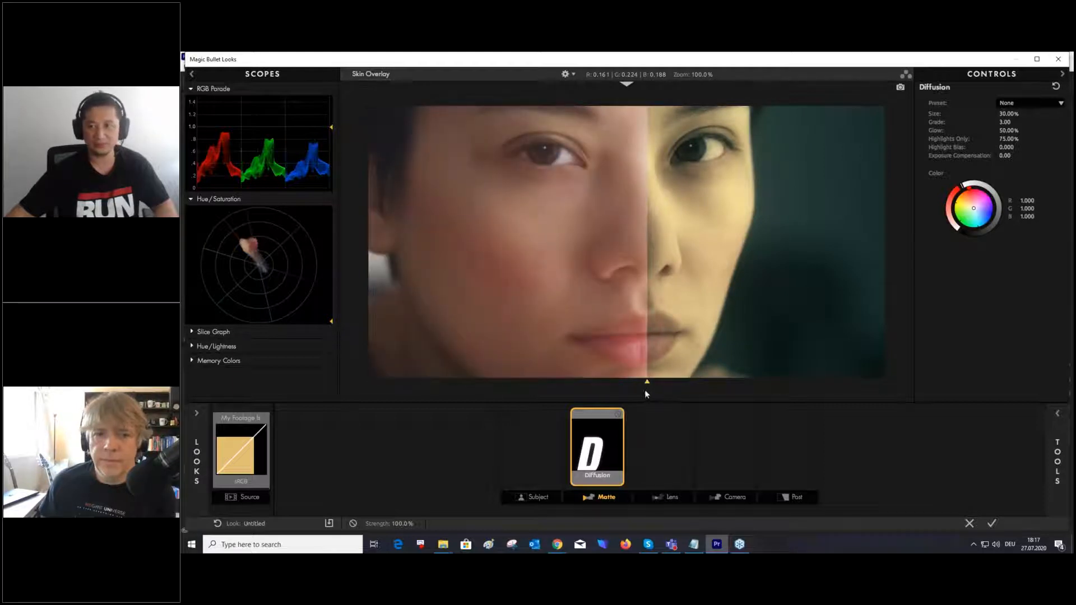
left_click(626, 85)
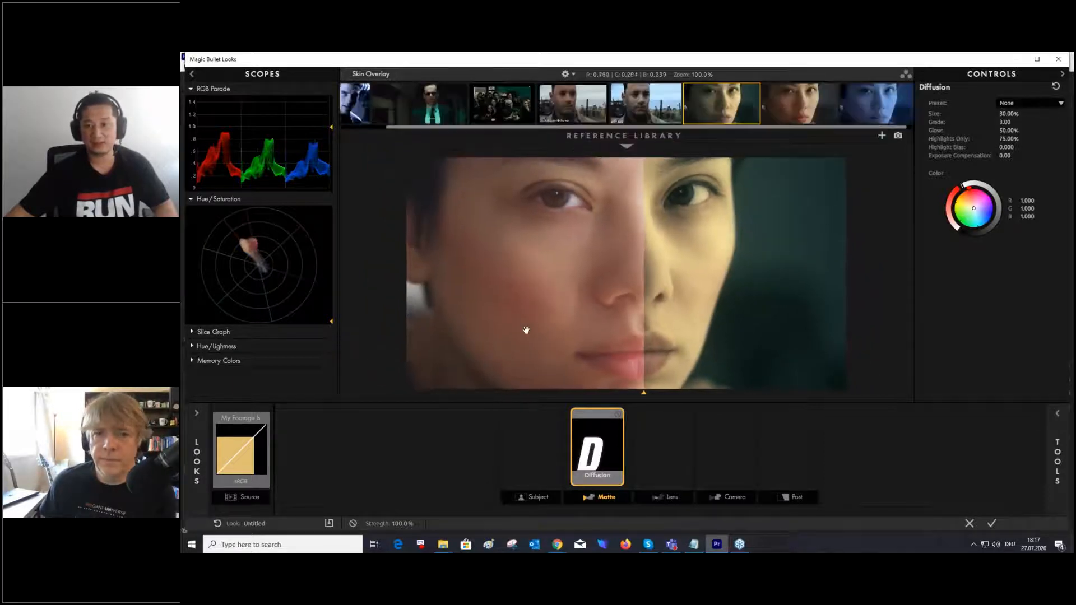
left_click(723, 109)
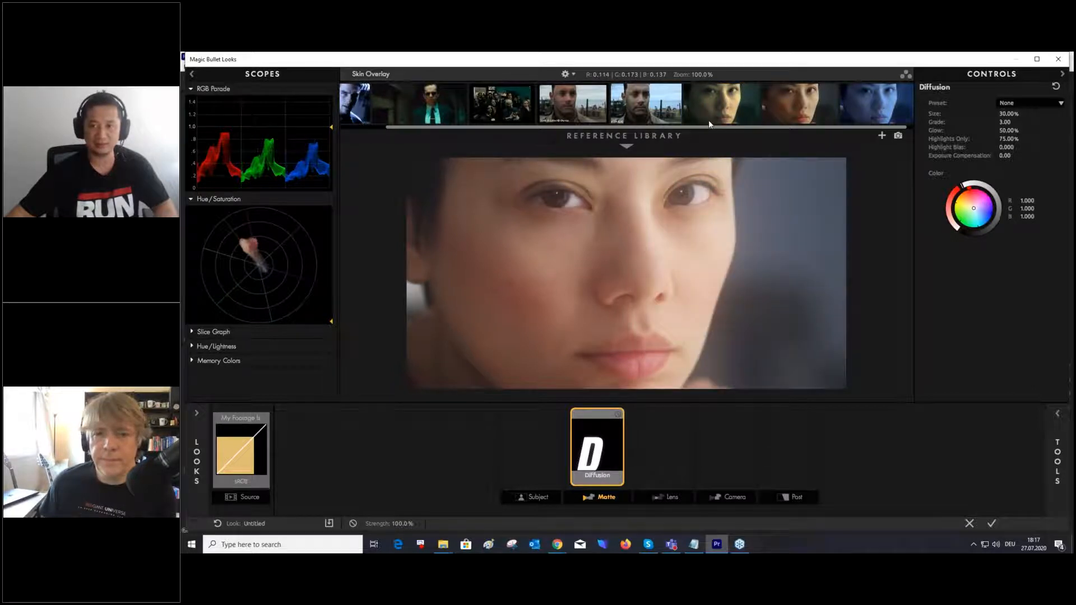
left_click(626, 144)
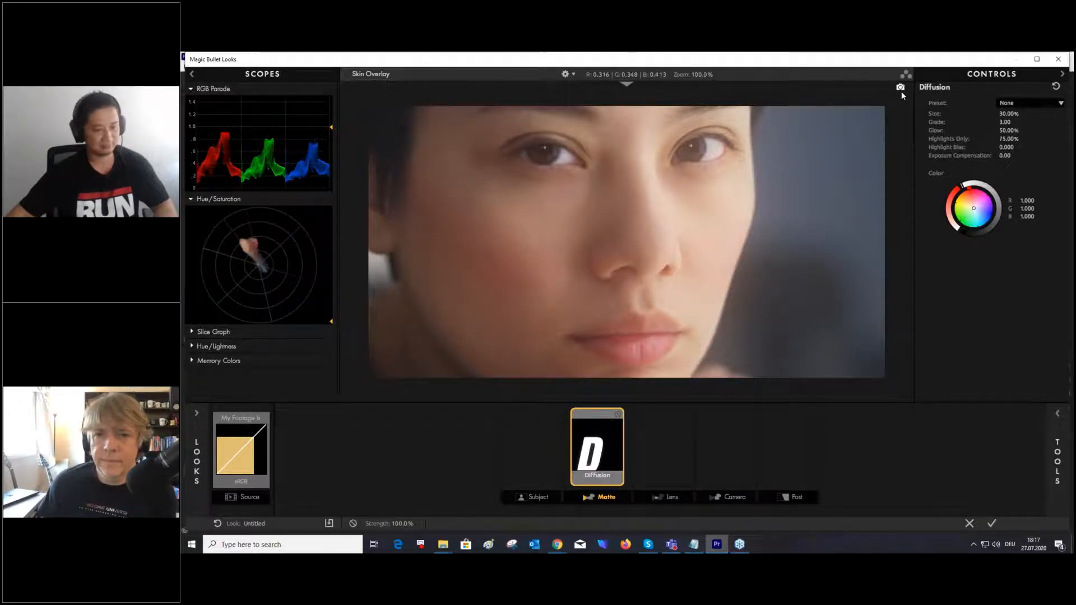
- Delete the Diffusion tool from the Matte stage and briefly view the reference library again
left_click_drag(609, 445, 602, 542)
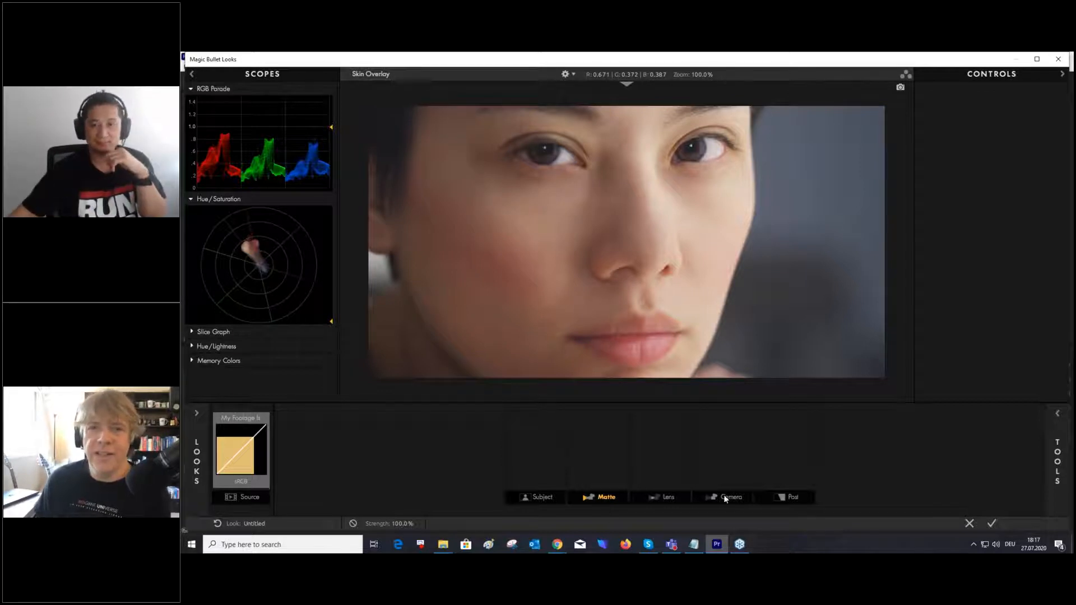
left_click(628, 85)
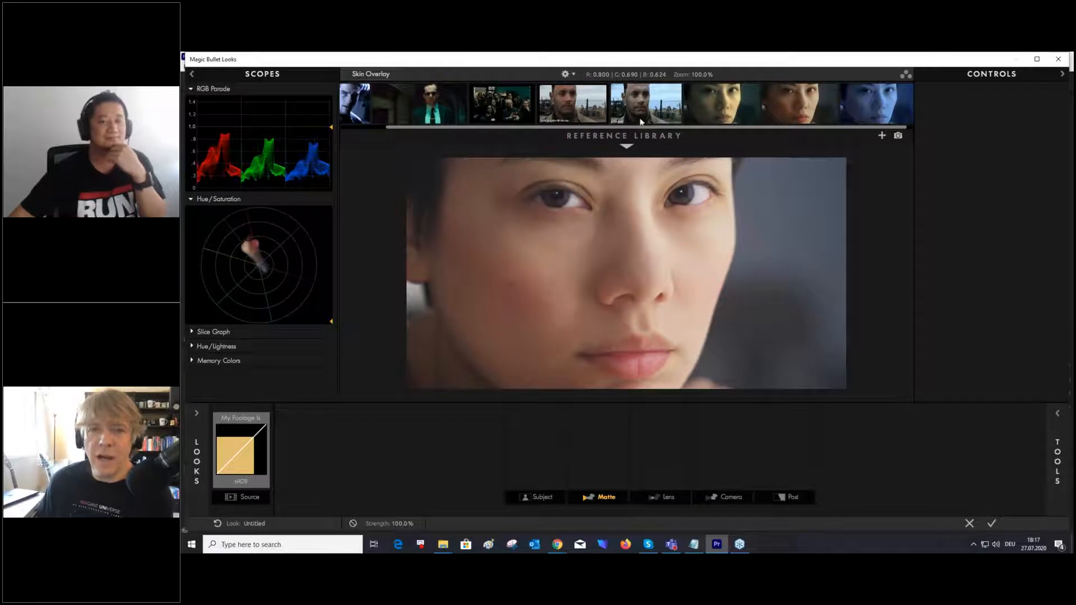
left_click(626, 146)
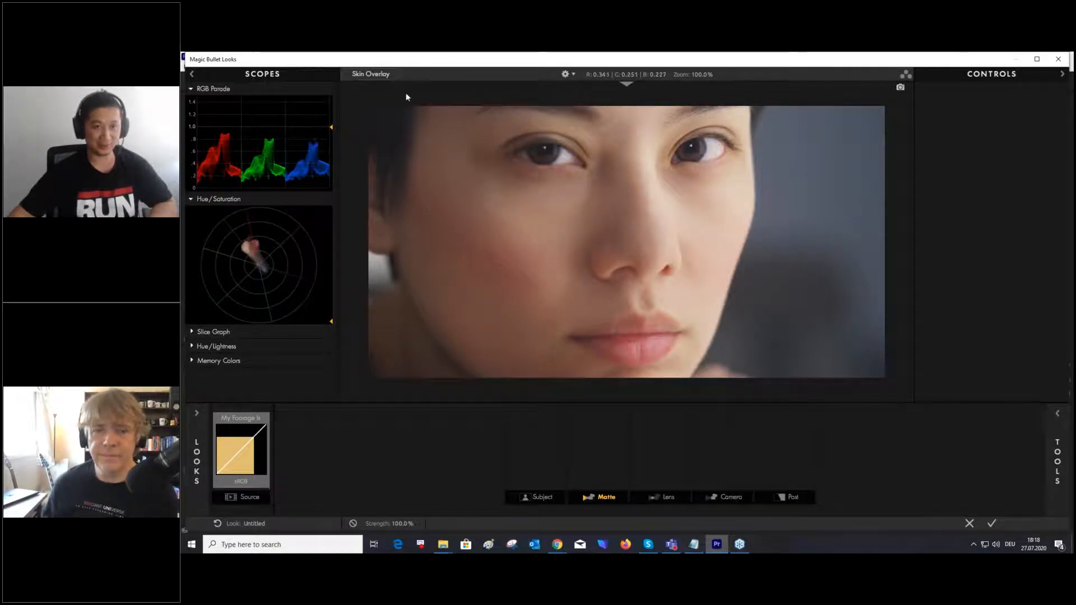
- Check the skin tones with the Skin Overlay and turn the overlay off again
left_click(370, 78)
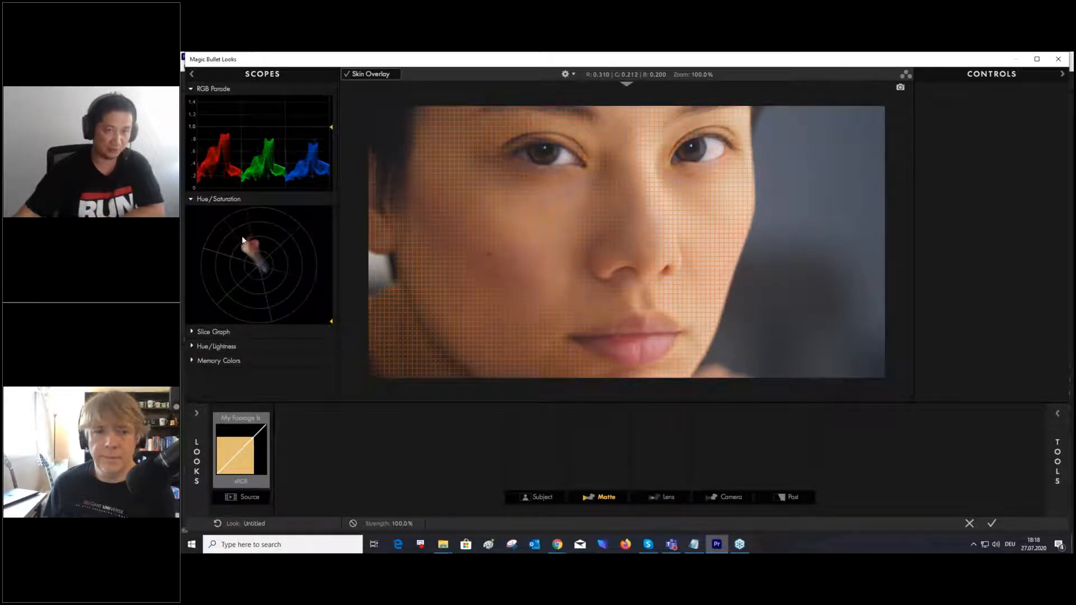
left_click(367, 75)
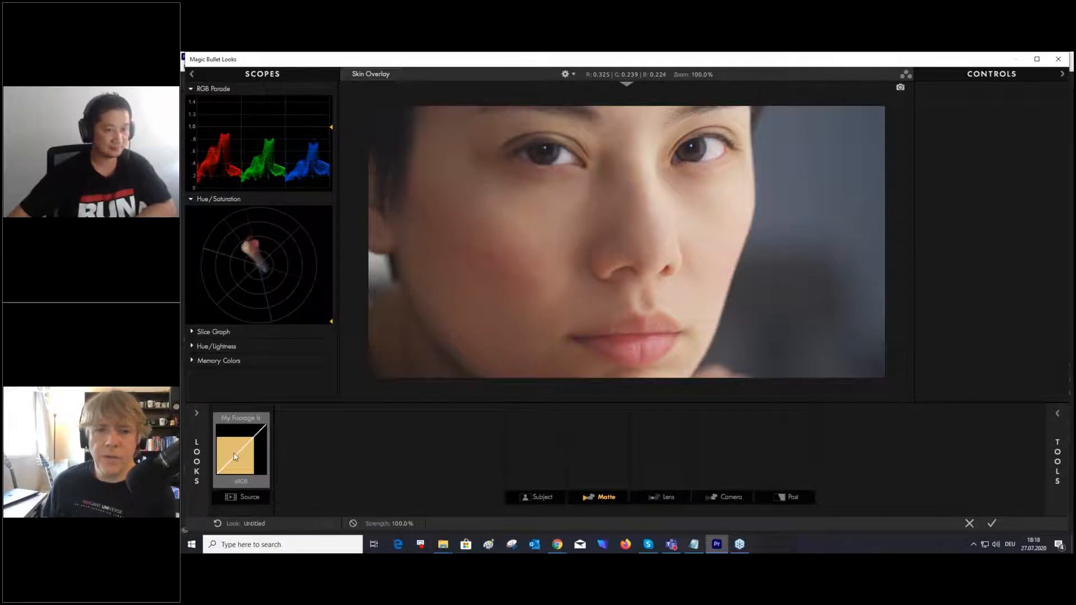
double_click(353, 76)
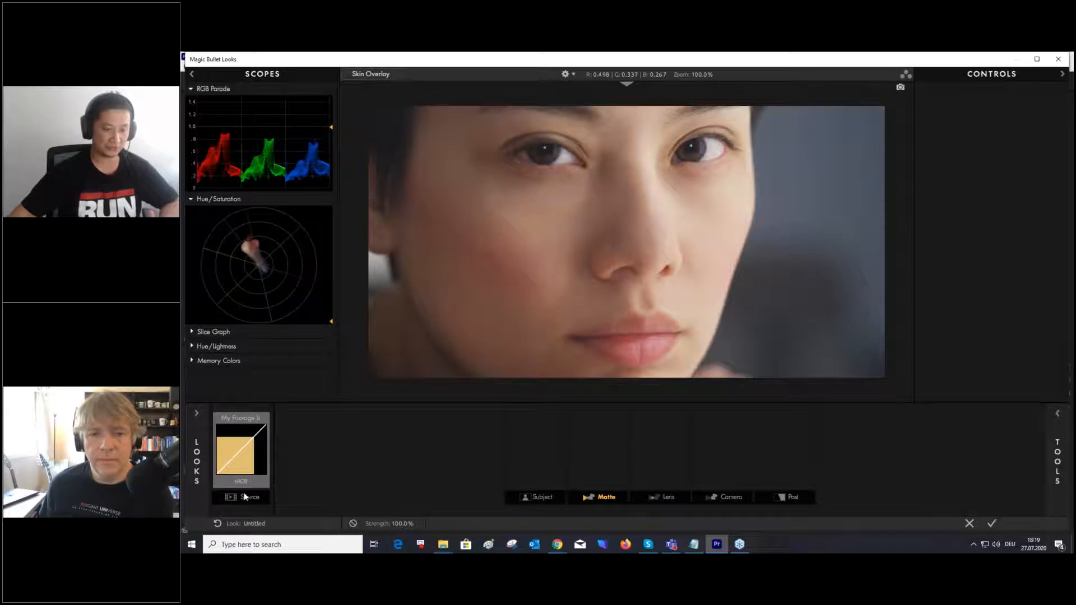
- Try the Log gamma in the source footage's My Footage Is settings and return it to sRGB
left_click(241, 451)
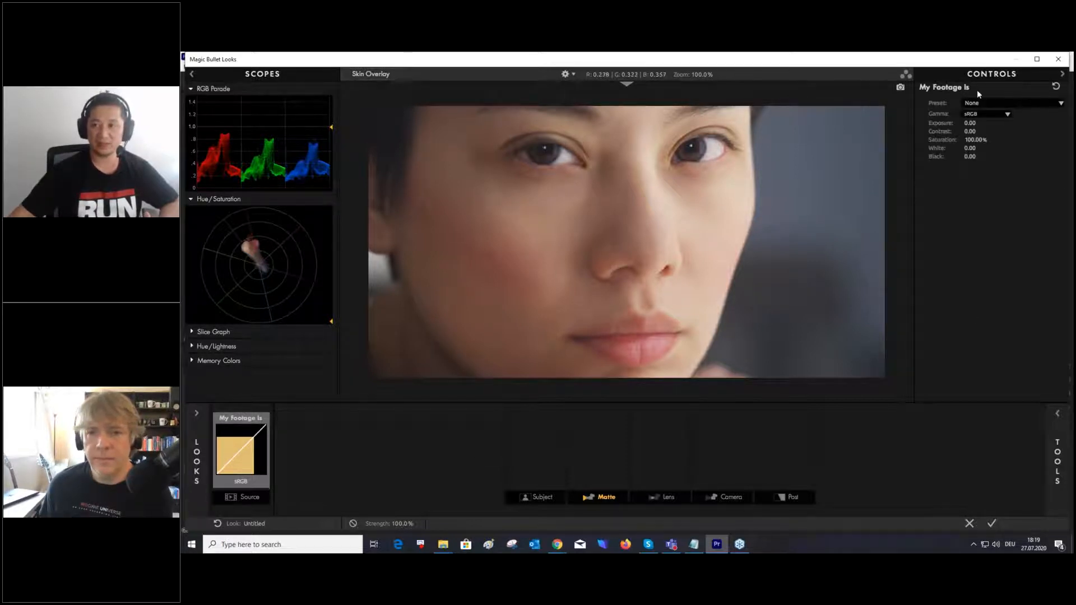
left_click(1005, 114)
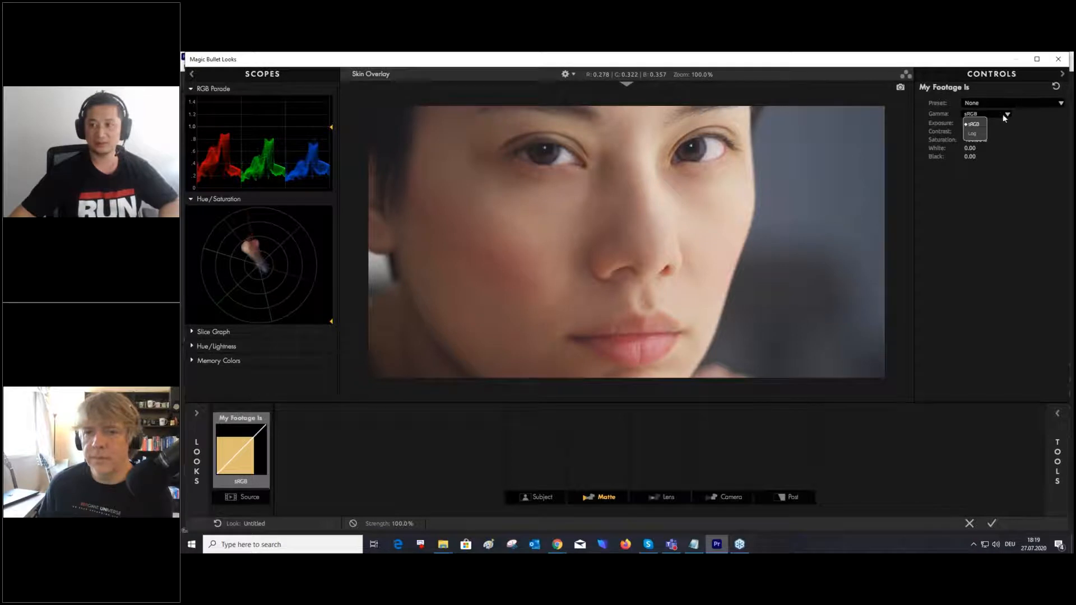
left_click(973, 133)
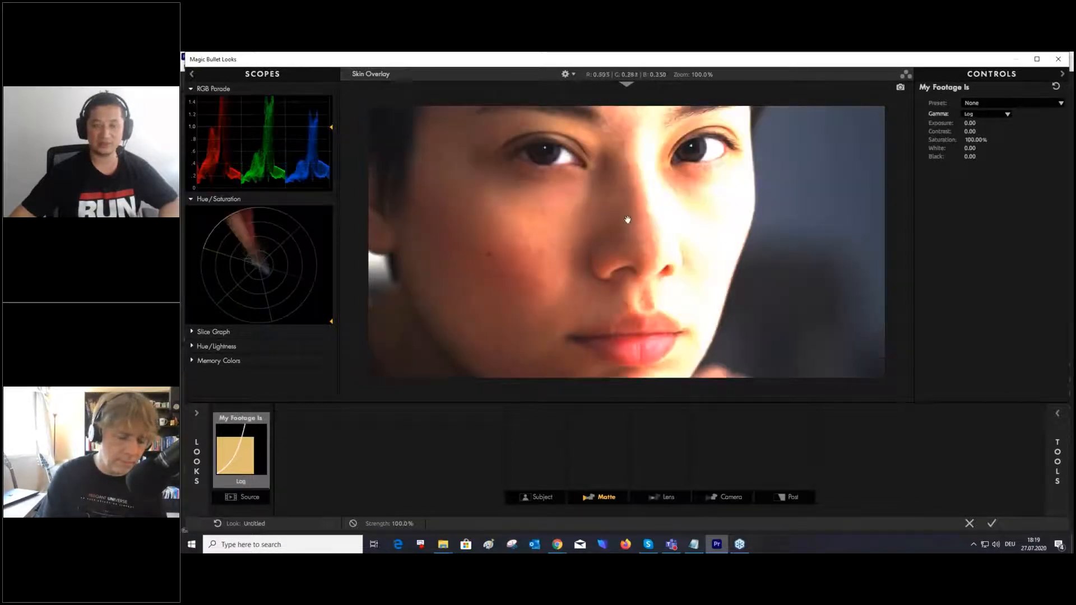
left_click(990, 115)
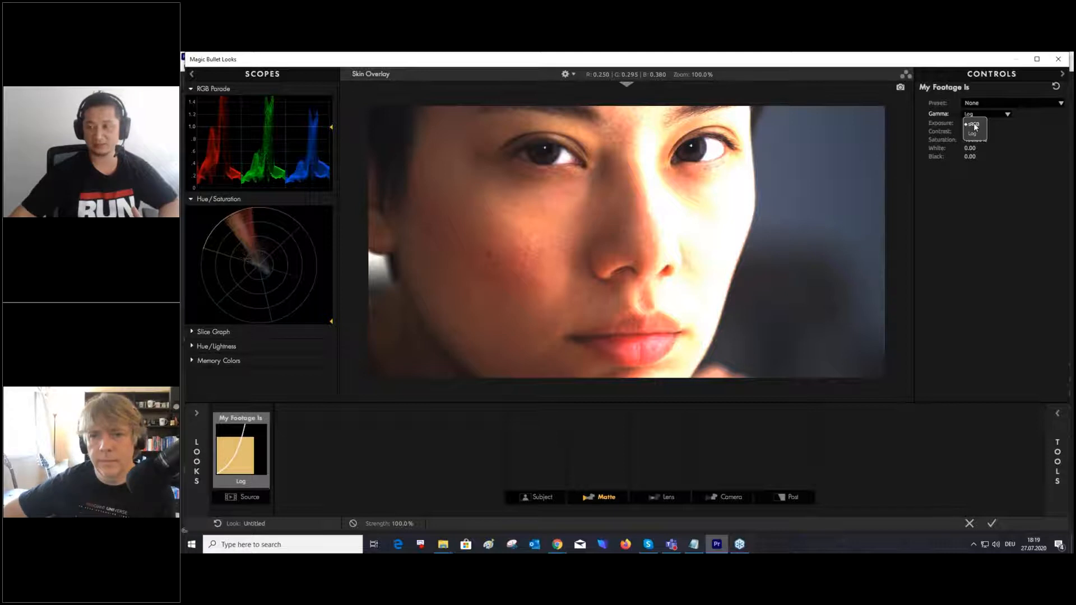
left_click(974, 124)
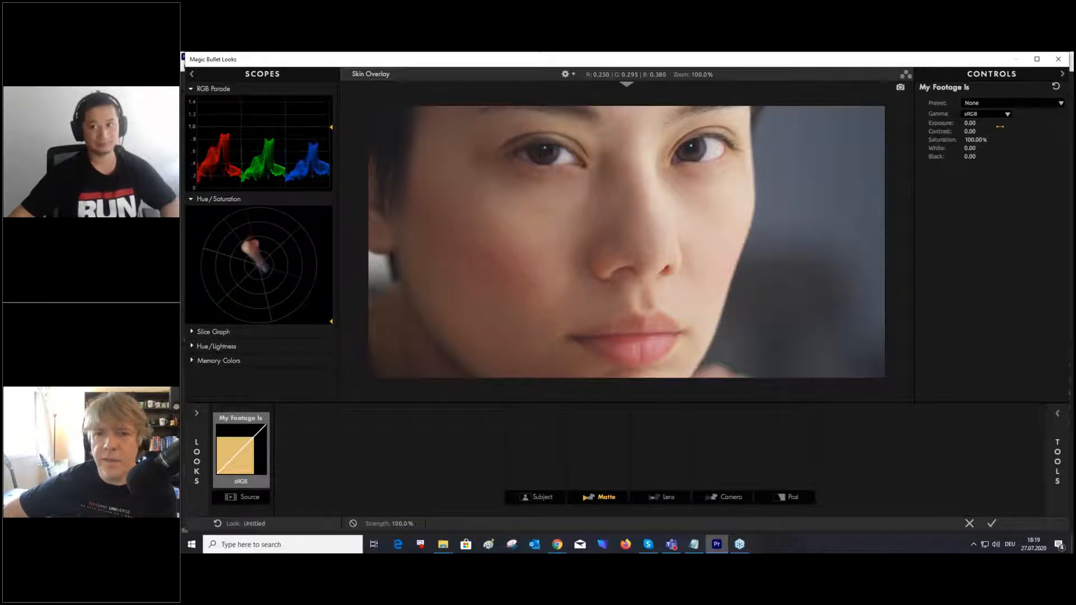
- Close the Magic Bullet Looks editor to return to Premiere Pro, and collapse the clip's Looks effect settings
left_click(1057, 62)
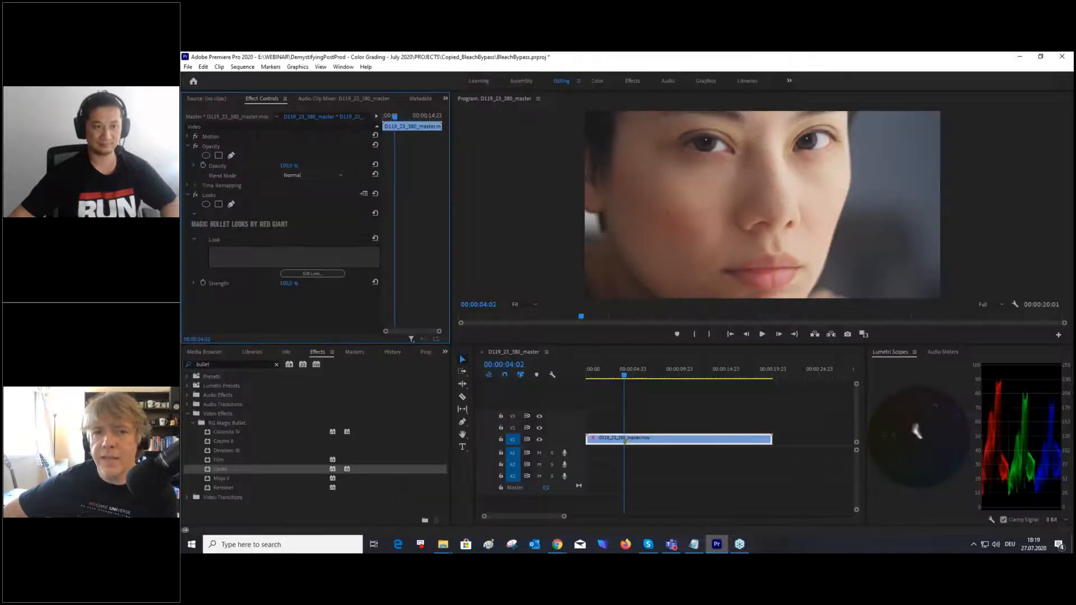
left_click(187, 195)
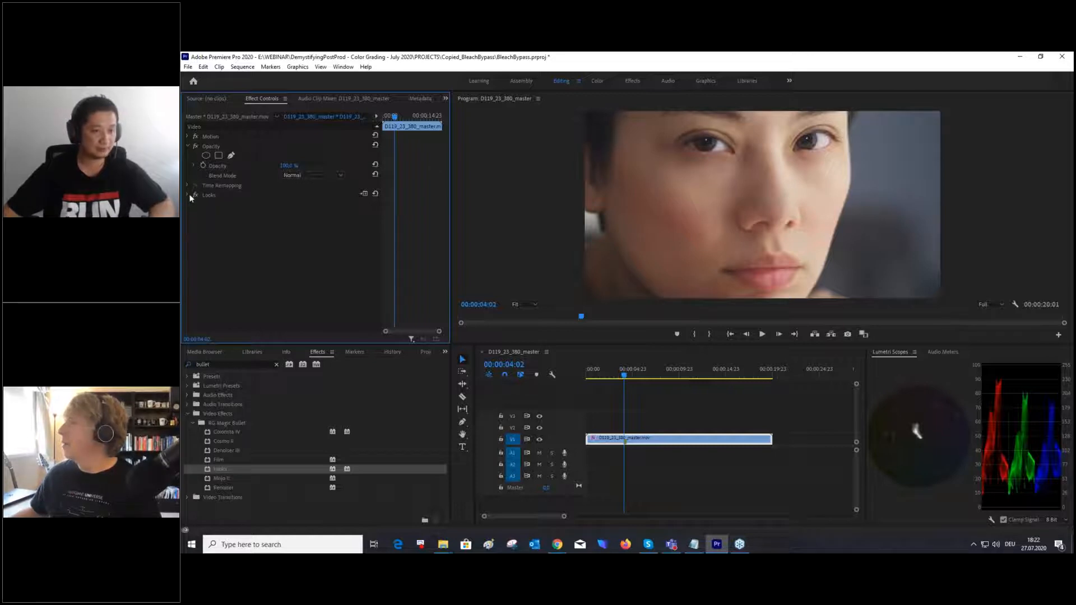
- Delete the Looks effect from the clip and apply Colorista IV to it instead
left_click(210, 193)
key("Delete")
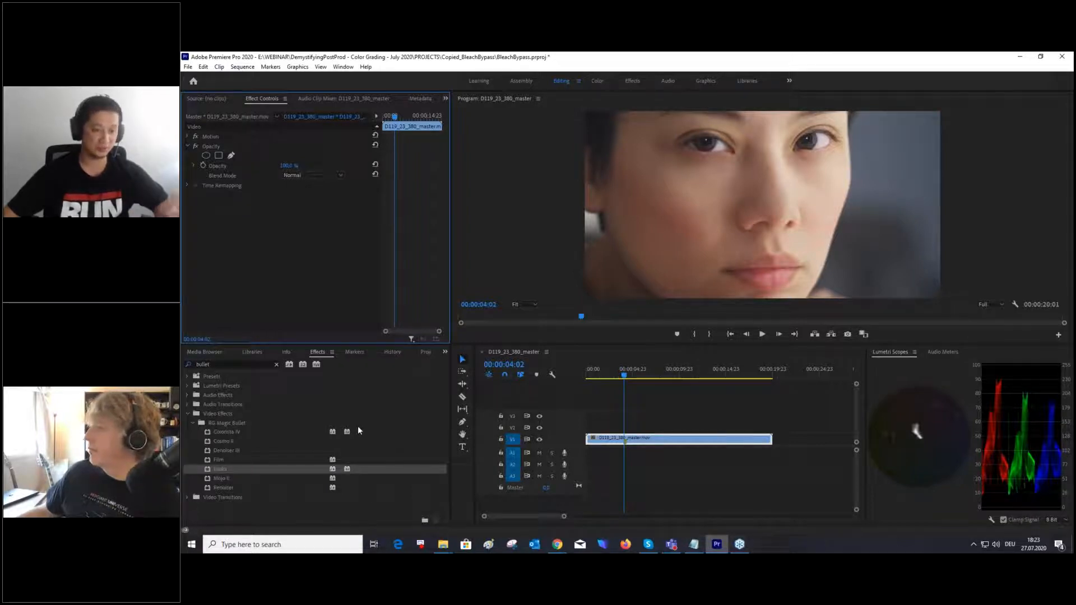
left_click(225, 433)
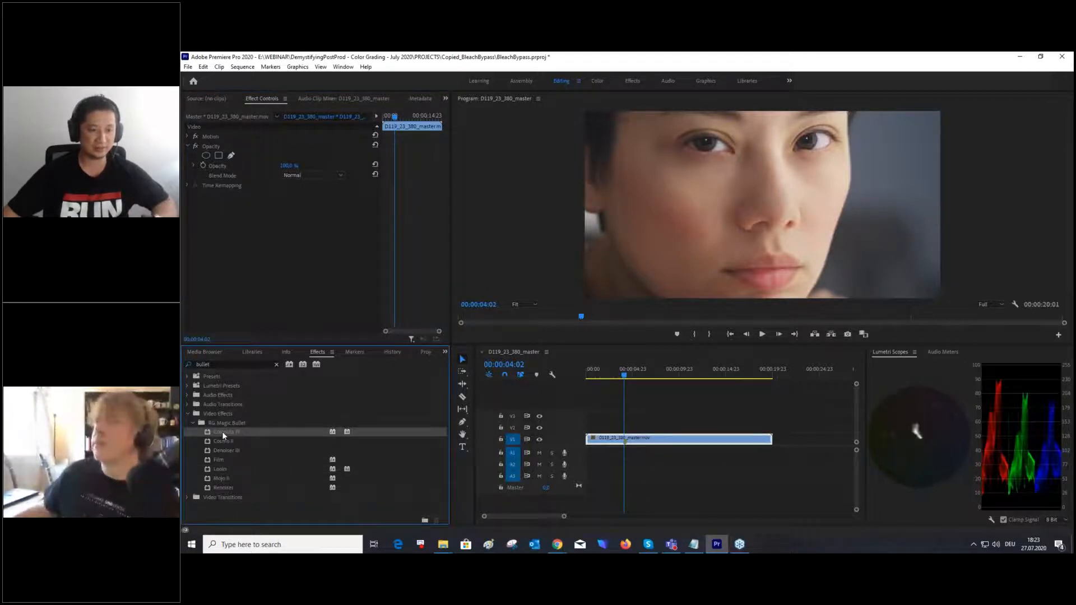
left_click_drag(222, 432, 284, 296)
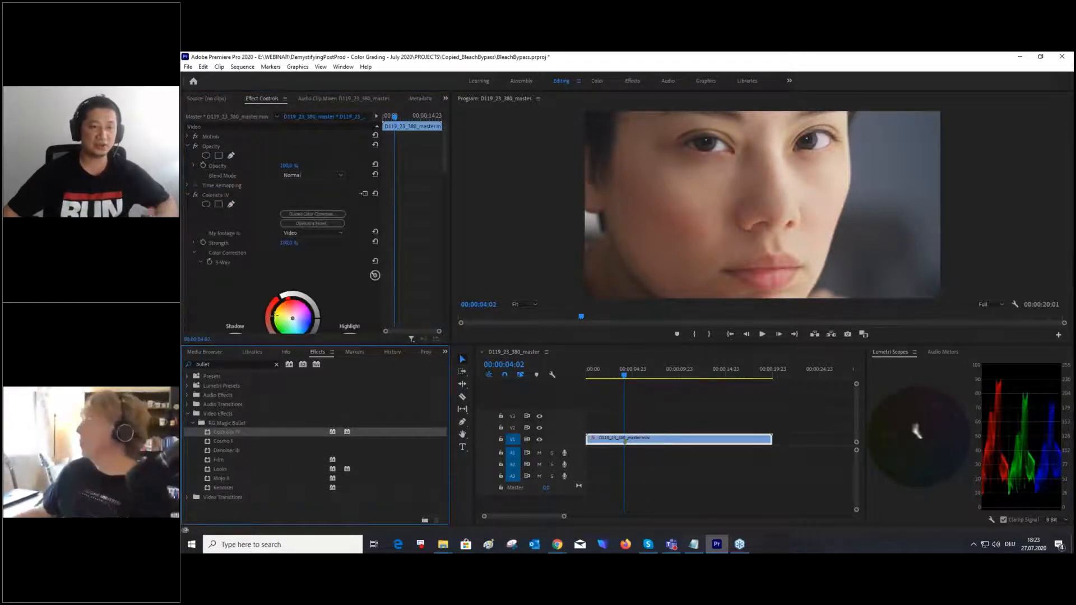
- Try a contrast of +0.640 on the RGB curve in Colorista IV's Tone Curve and LUT settings
left_click_drag(442, 165, 441, 274)
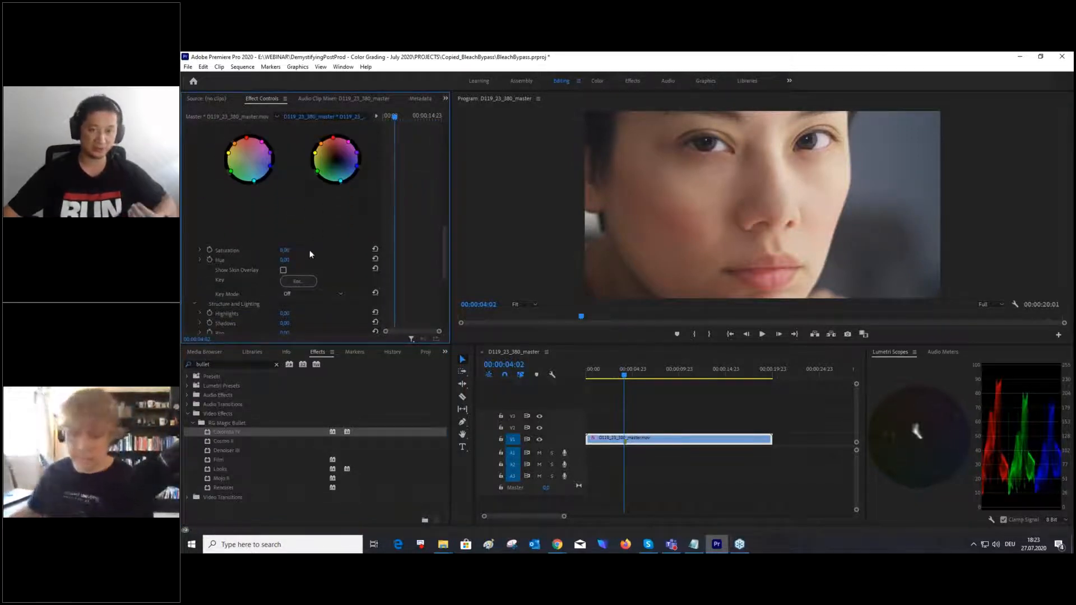
scroll(310, 248, "down", 4)
scroll(312, 246, "down", 2)
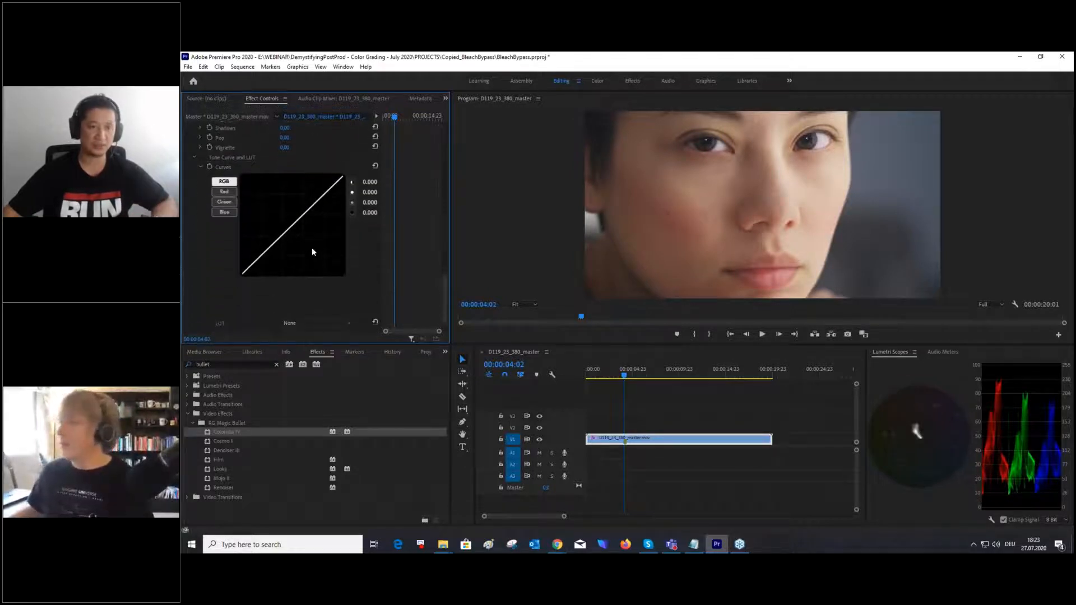
left_click_drag(368, 182, 405, 181)
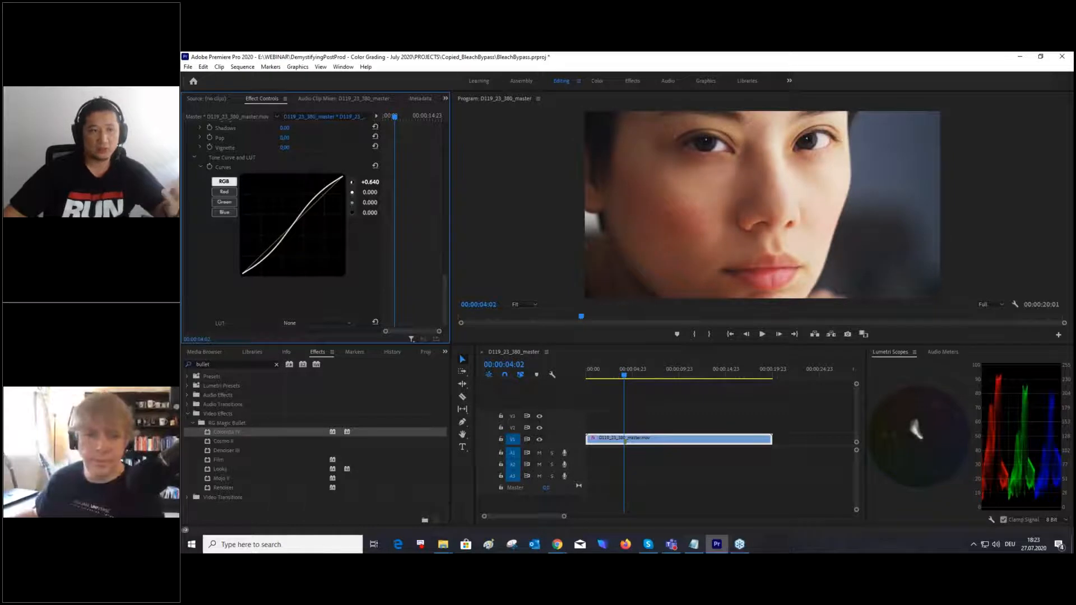
- Try lowering the clip's Saturation in Colorista IV's Hue and Saturation settings
scroll(385, 251, "down", 5)
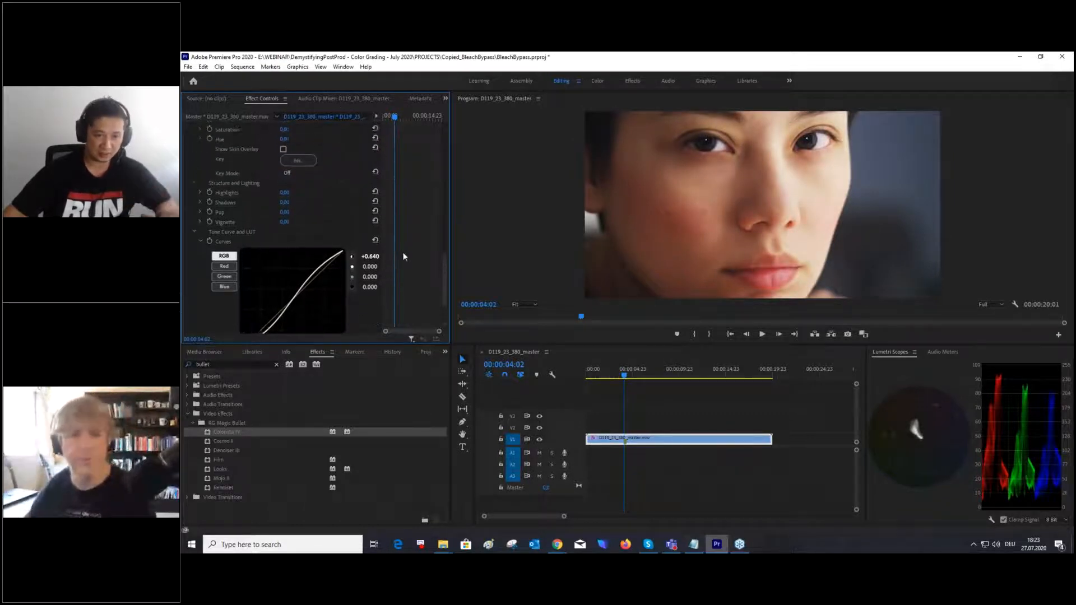
scroll(364, 280, "down", 2)
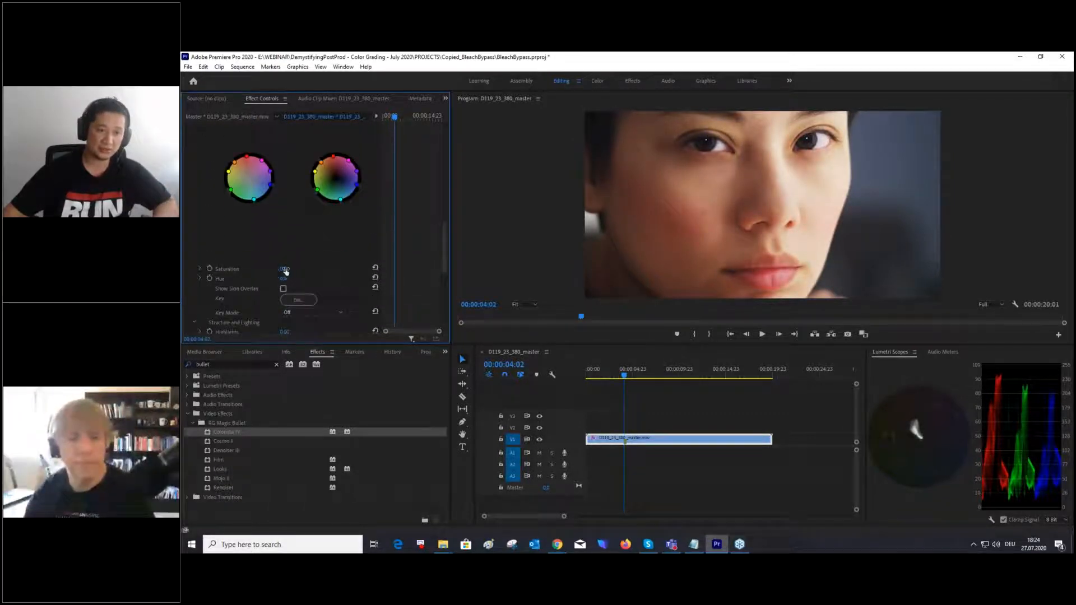
left_click_drag(288, 270, 278, 269)
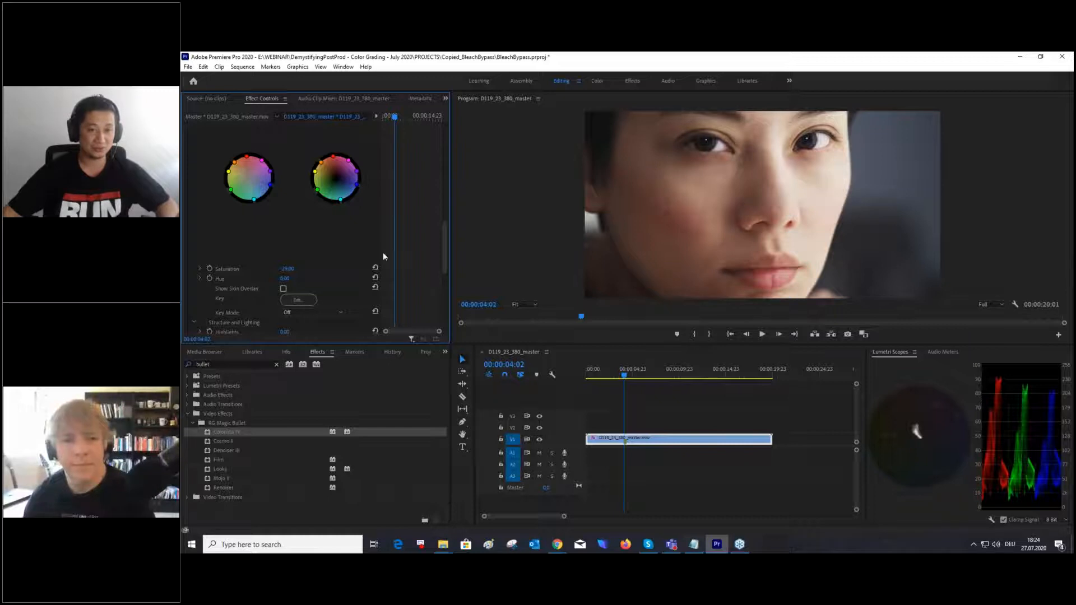
- Try slightly darkening the shadows with the brightness ring of the 3-Way Shadow wheel
left_click_drag(443, 244, 440, 156)
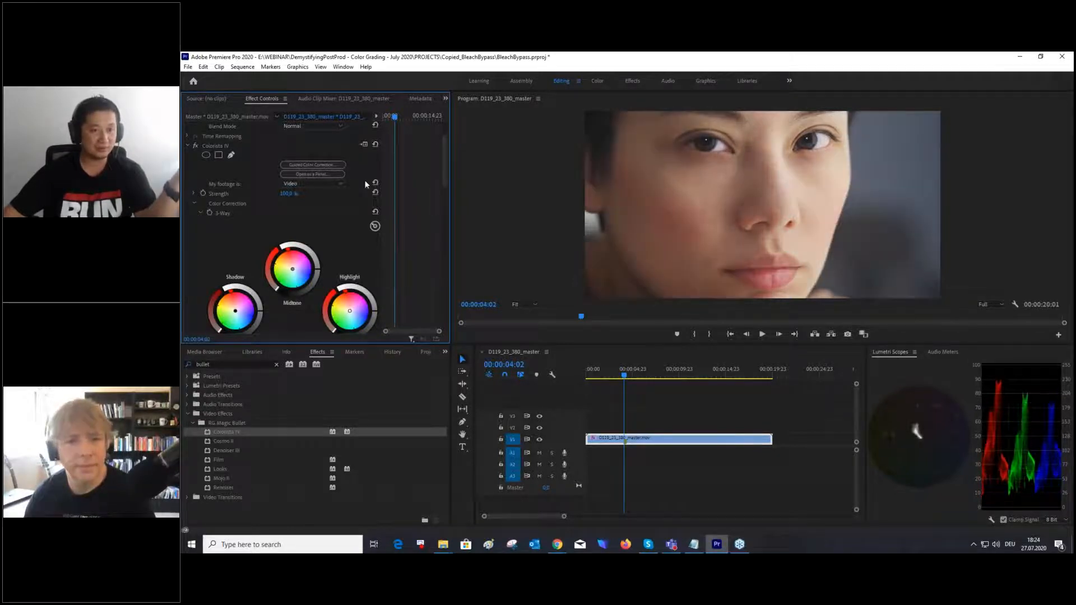
scroll(326, 254, "down", 2)
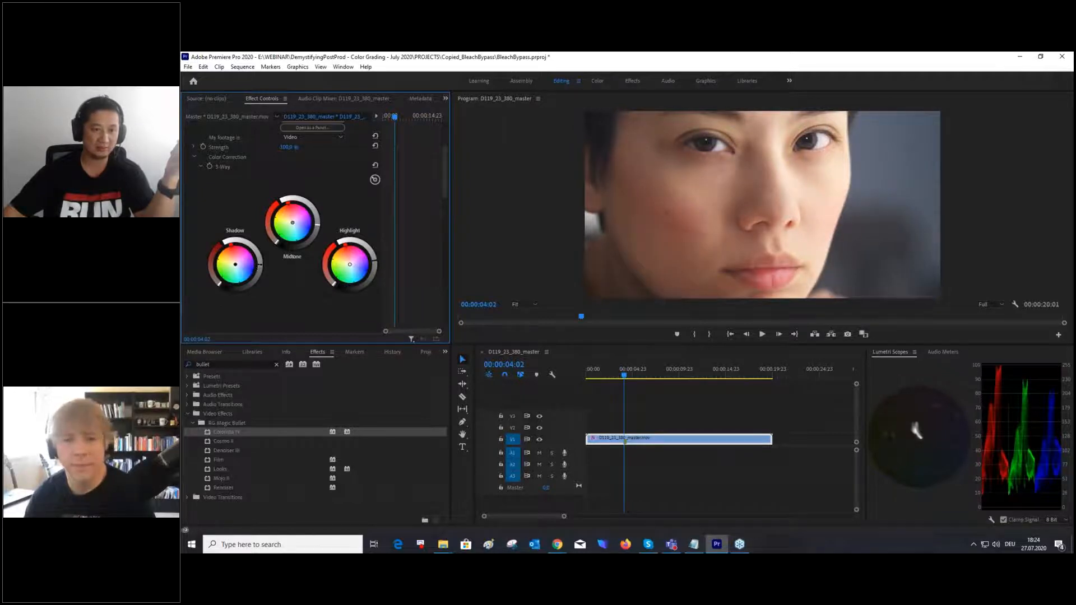
left_click_drag(259, 267, 260, 270)
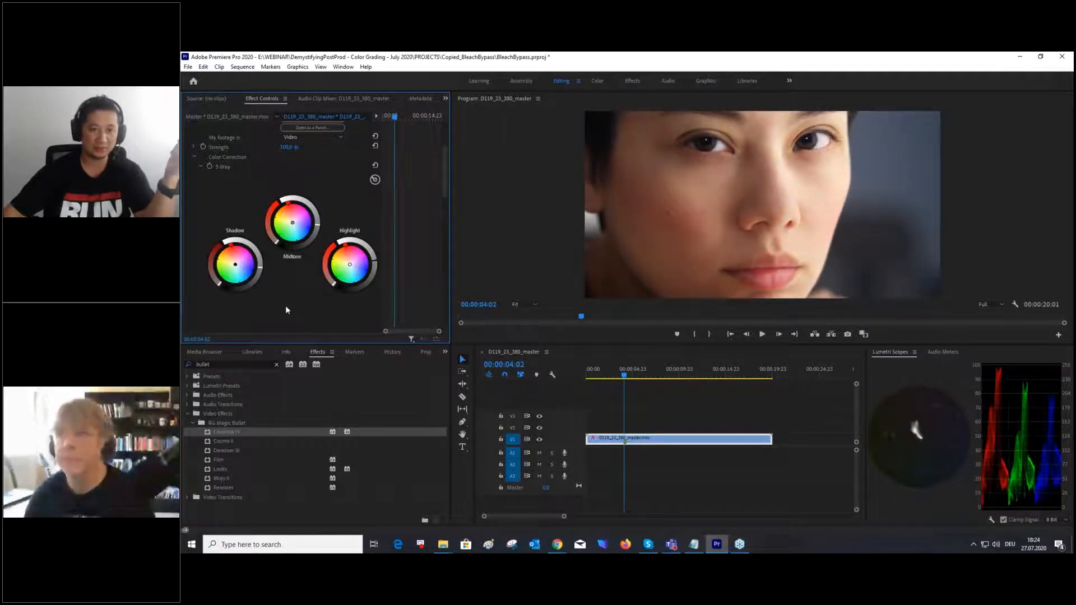
- Look through the Colorista IV controls from the colour wheels to Structure and Lighting, and collapse the effect's settings
scroll(286, 296, "down", 8)
scroll(286, 293, "down", 2)
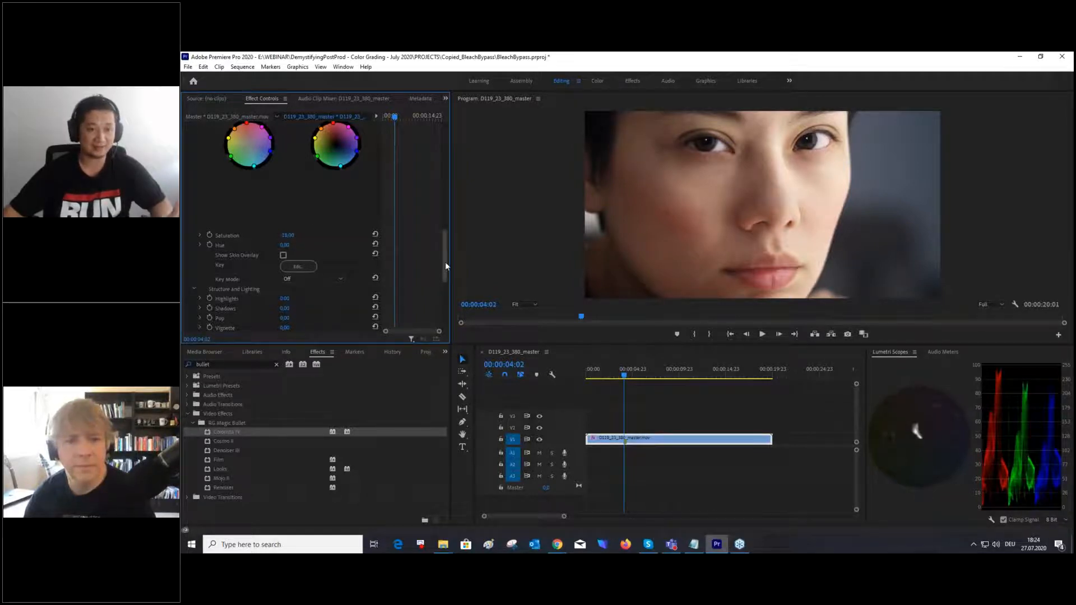
left_click_drag(444, 261, 415, 189)
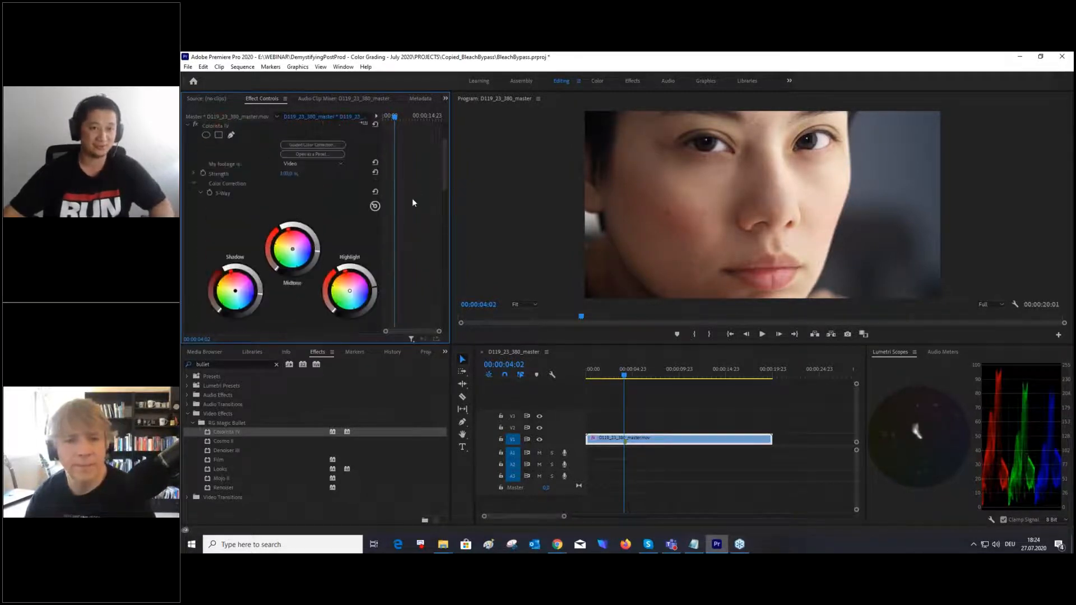
scroll(415, 189, "up", 2)
left_click(188, 173)
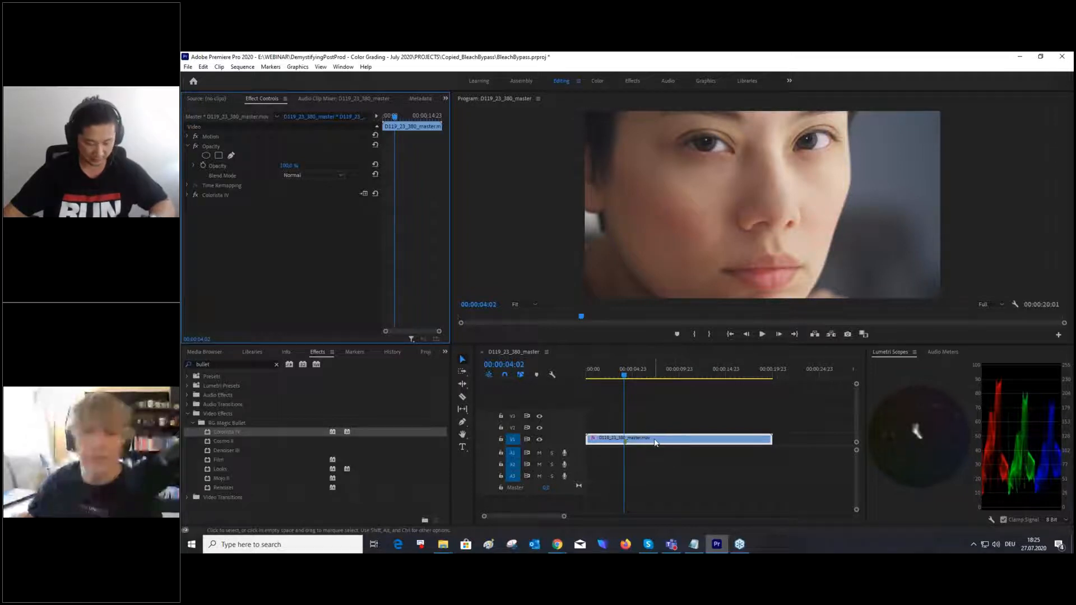
- Duplicate the clip onto video track V2 and expand the Colorista IV settings of the copy
left_click_drag(645, 443, 645, 430)
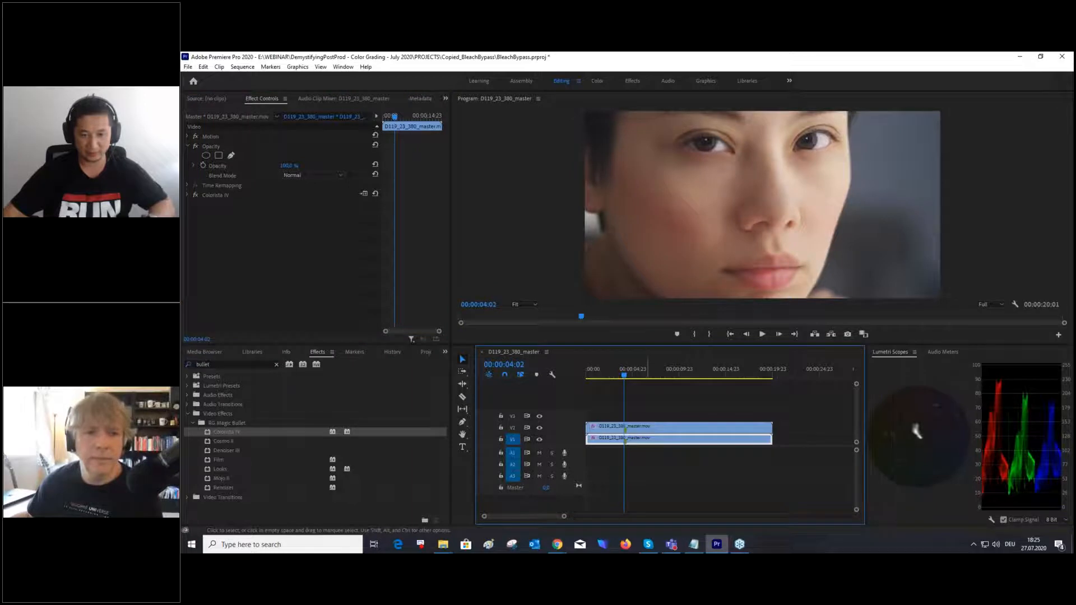
left_click(676, 433)
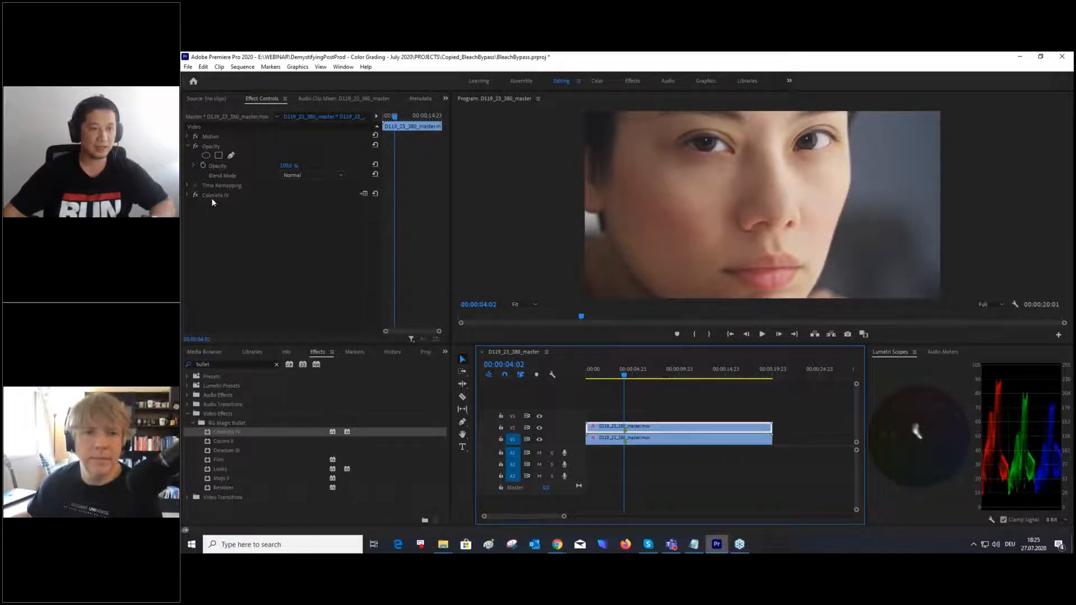
left_click(187, 195)
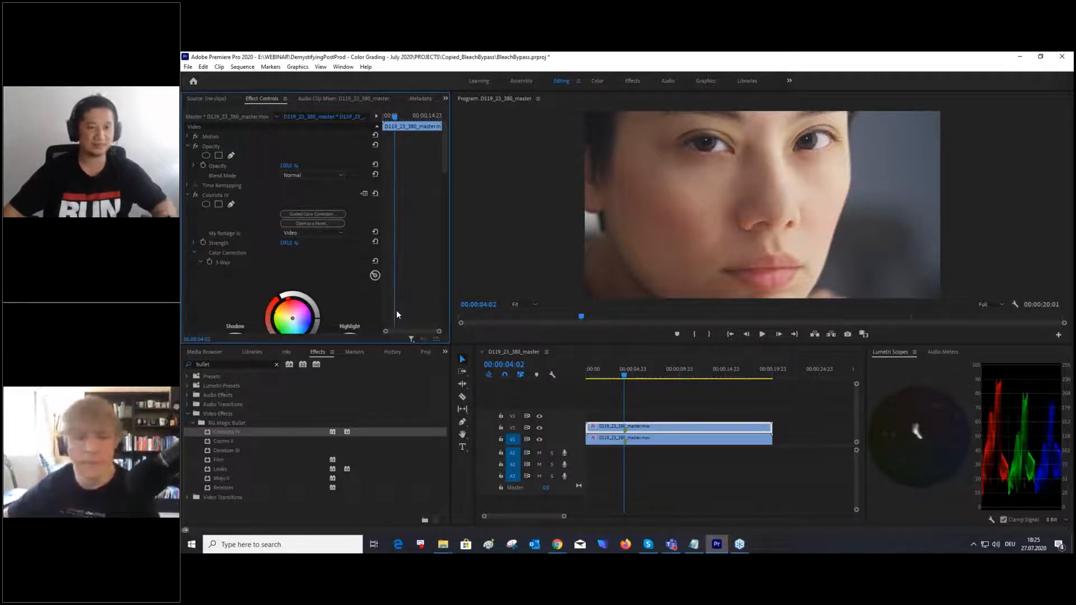
- Set the Colorista IV Saturation of the V2 copy to -100 to make it black and white
scroll(324, 288, "down", 2)
scroll(325, 284, "down", 3)
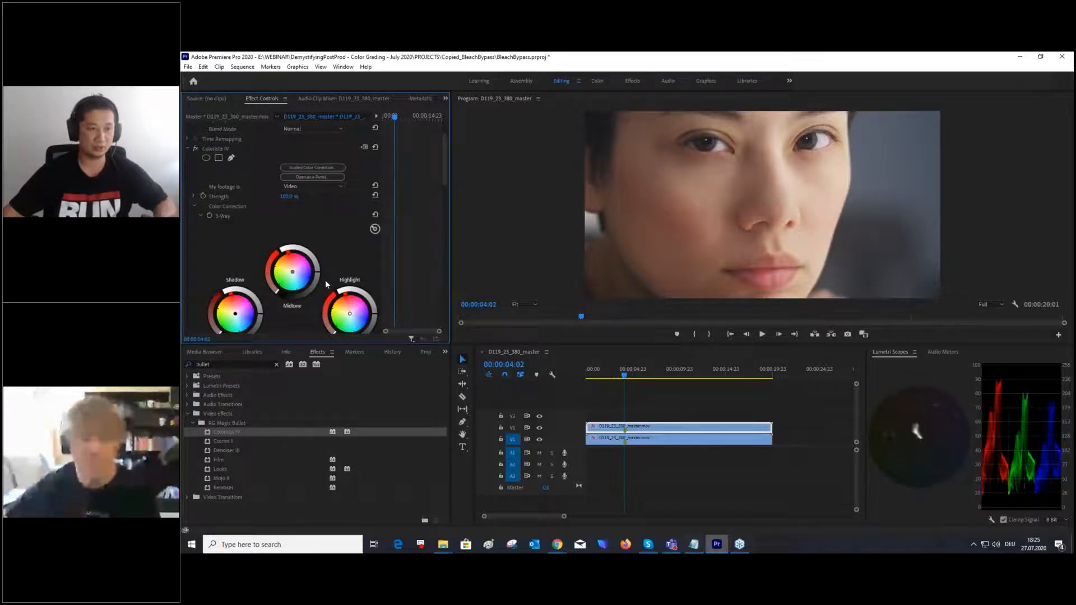
scroll(327, 283, "down", 1)
scroll(326, 283, "down", 10)
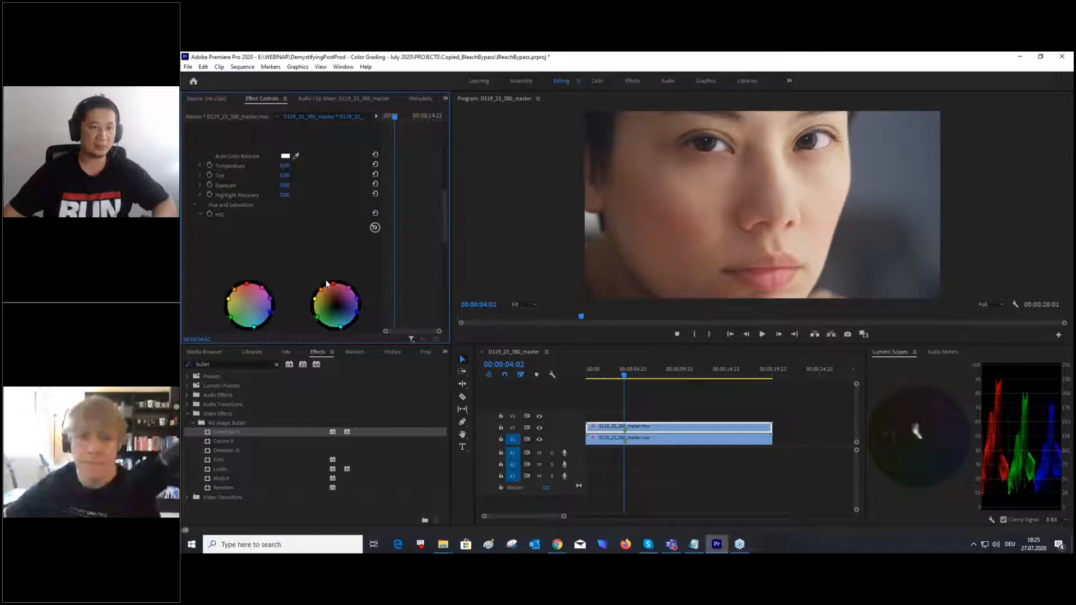
scroll(327, 284, "down", 5)
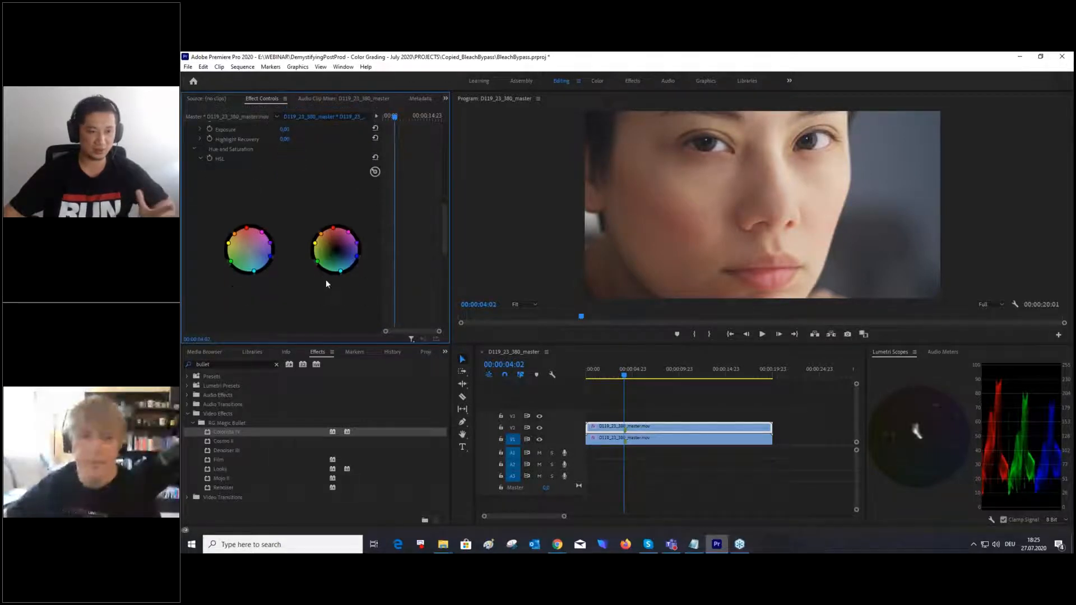
left_click_drag(442, 227, 444, 160)
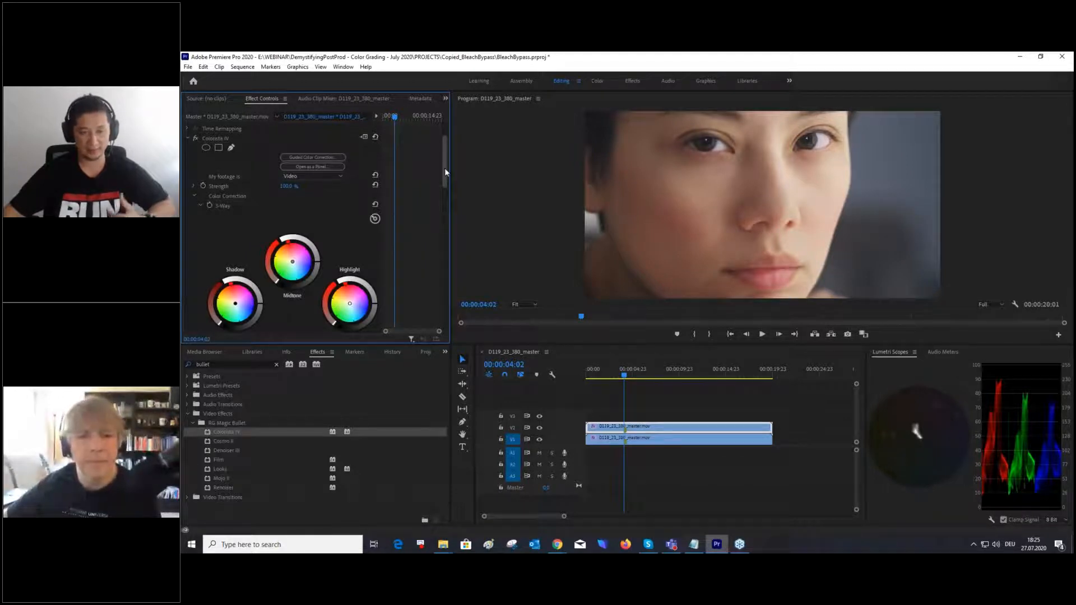
left_click_drag(444, 168, 435, 270)
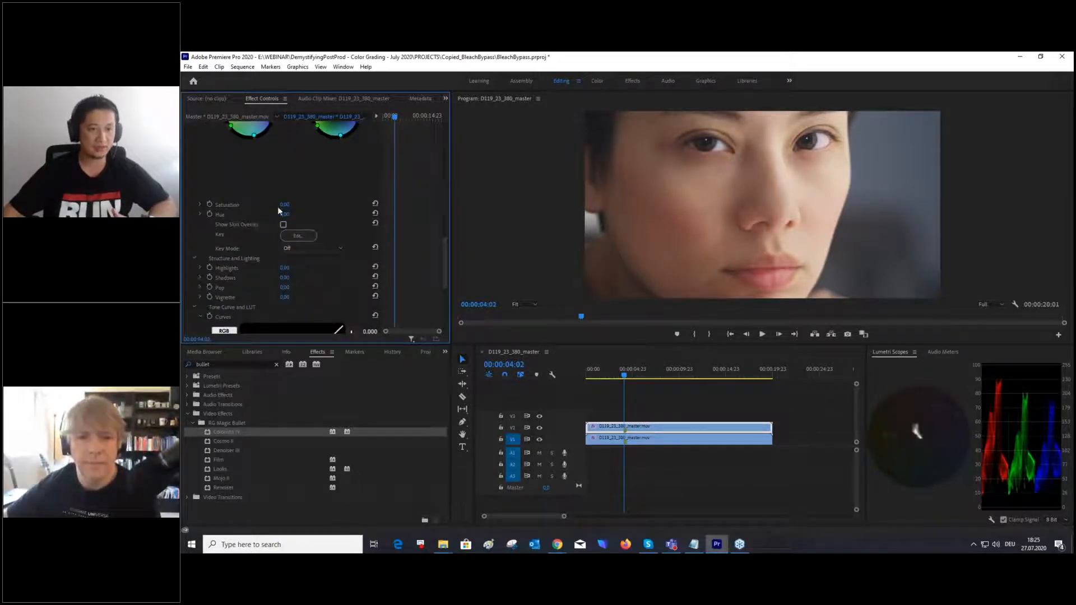
left_click_drag(287, 204, 362, 240)
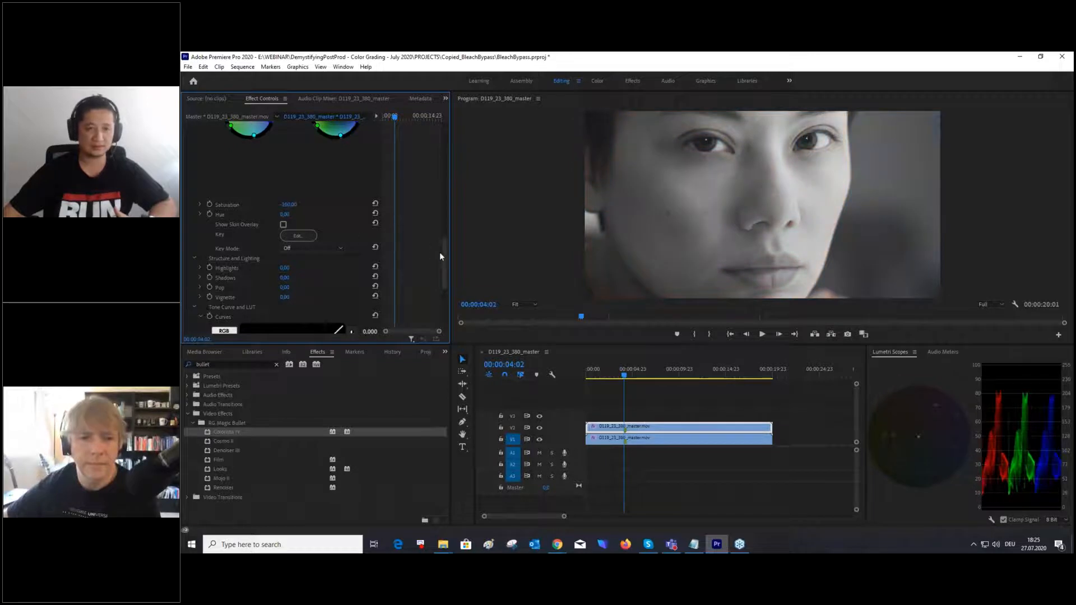
- Increase the RGB curve contrast of the V2 copy and set the Red curve's shadow value to +0.070
left_click_drag(444, 251, 444, 174)
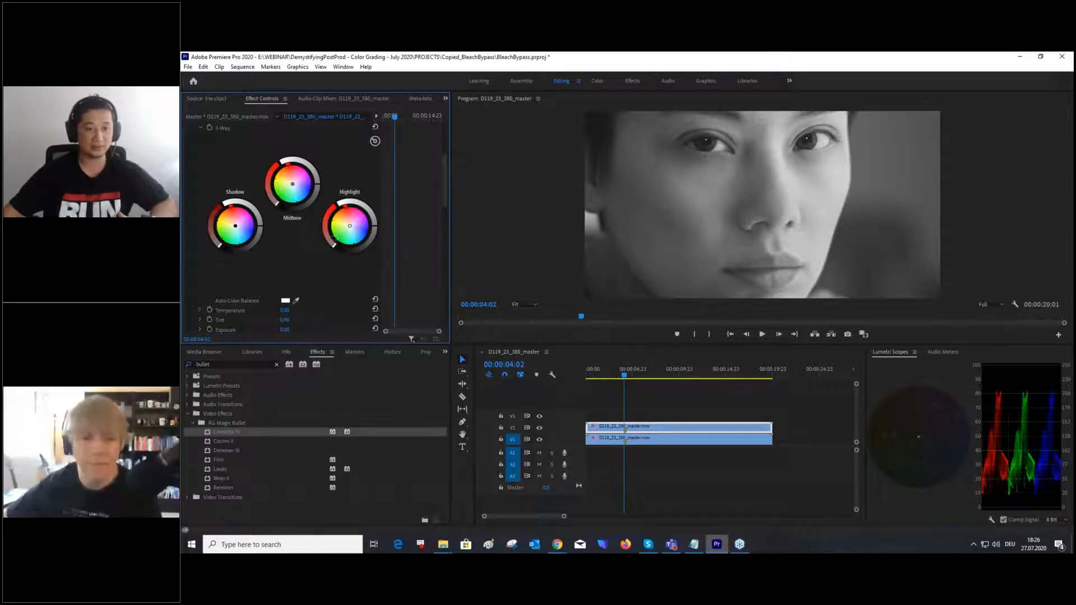
scroll(387, 208, "down", 10)
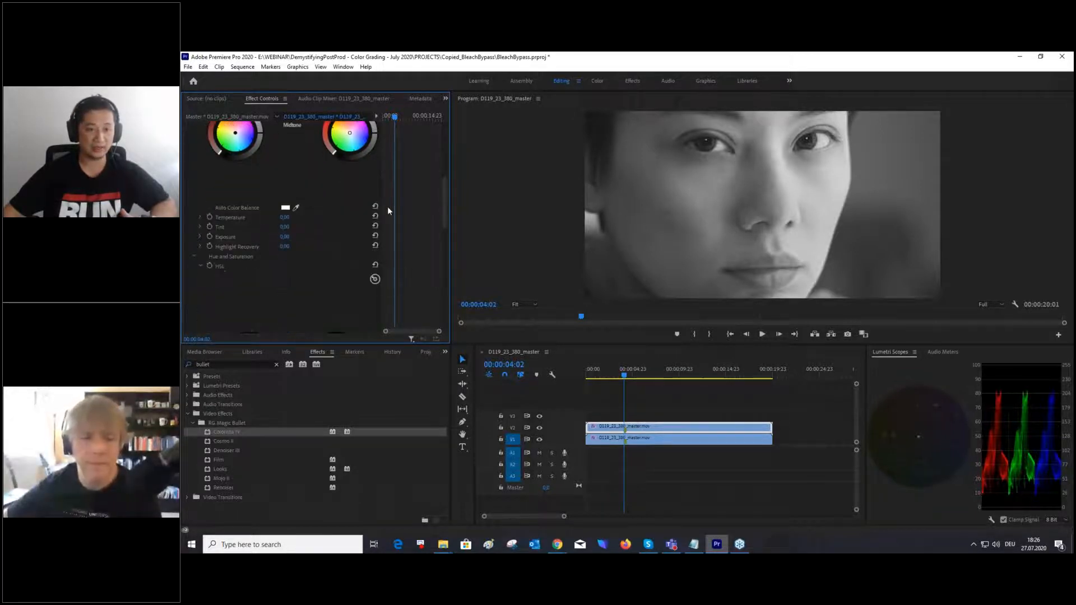
scroll(385, 211, "down", 3)
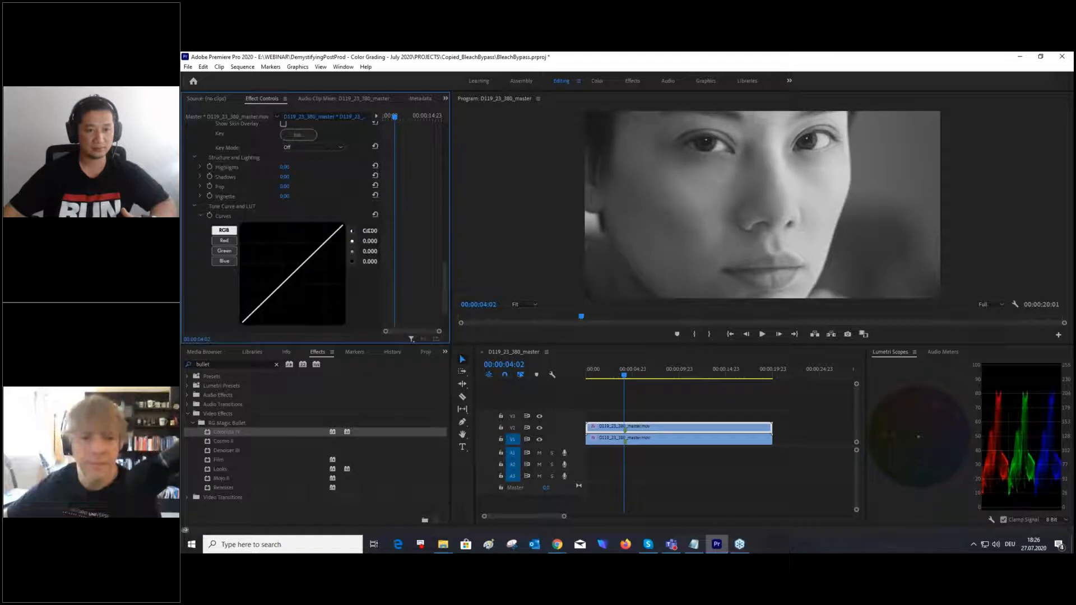
left_click_drag(369, 231, 386, 231)
left_click(222, 241)
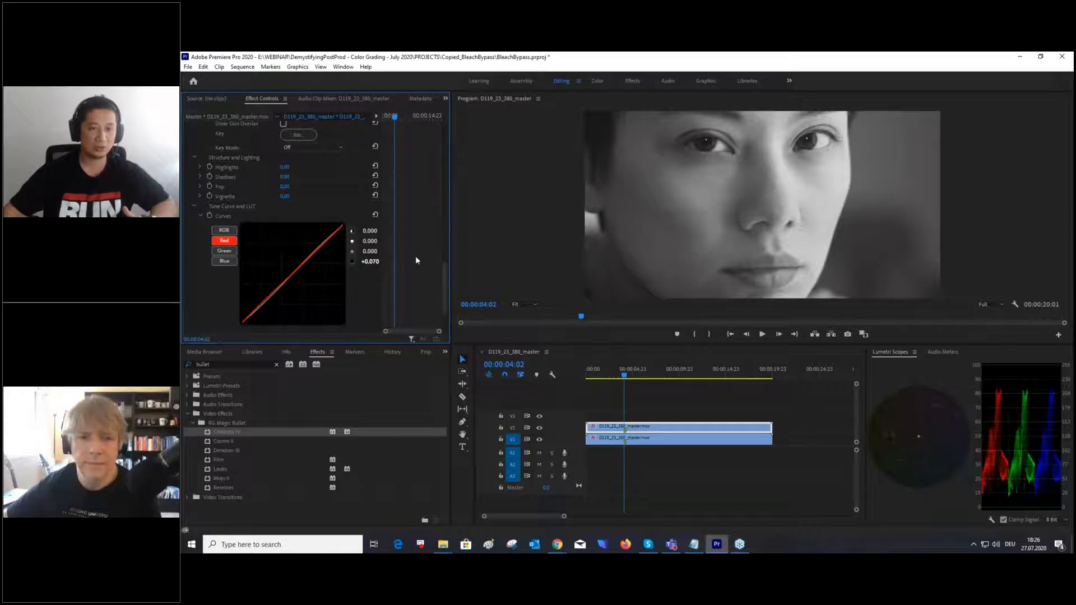
- Apply the Suntan LUT to the V2 copy in Colorista IV and collapse the effect's settings
scroll(424, 284, "down", 2)
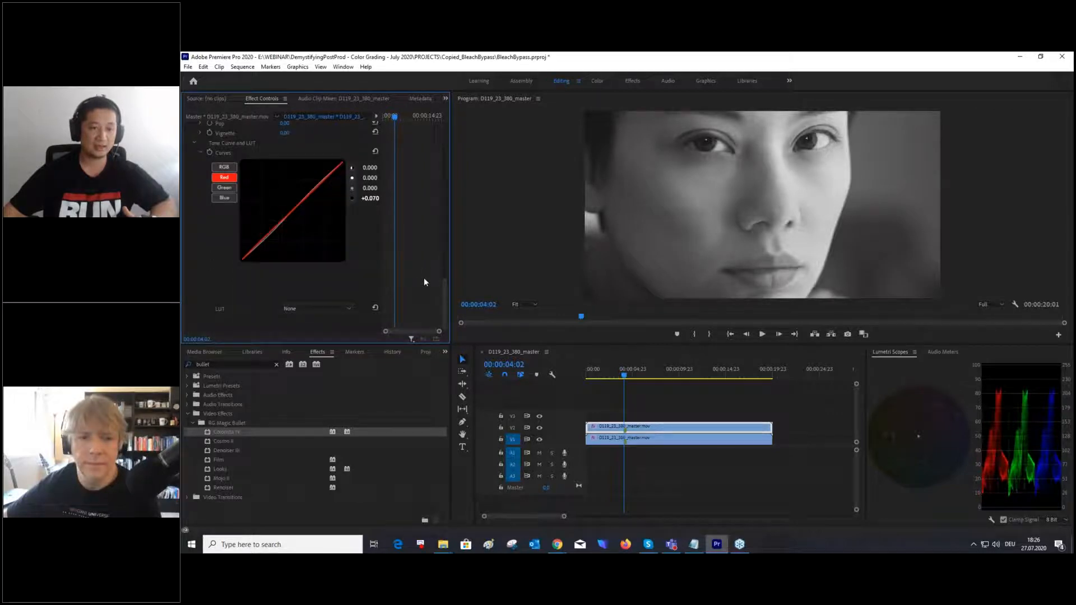
left_click(335, 314)
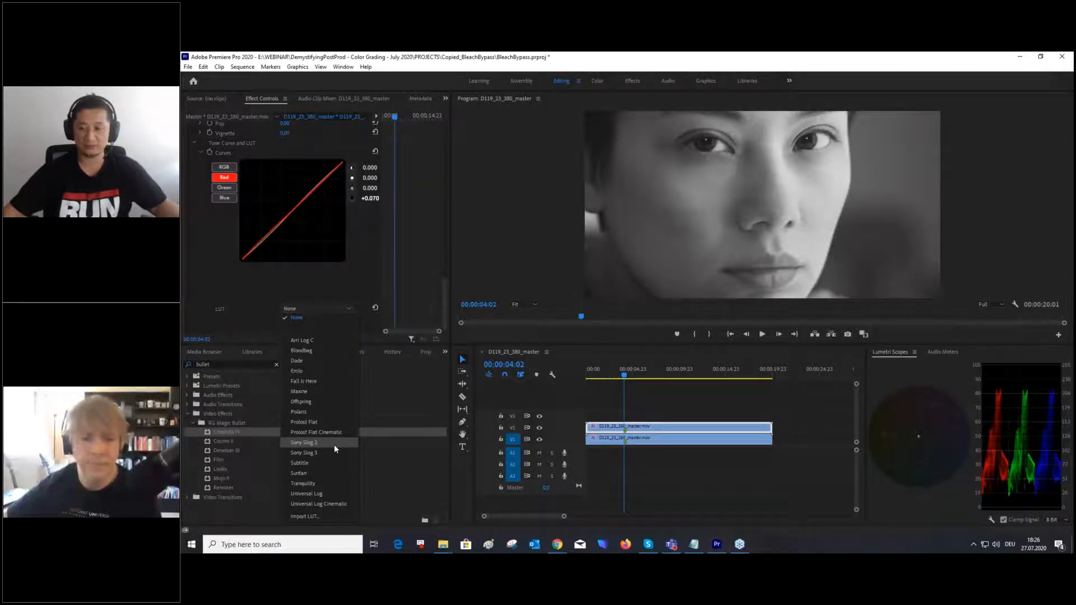
left_click(303, 474)
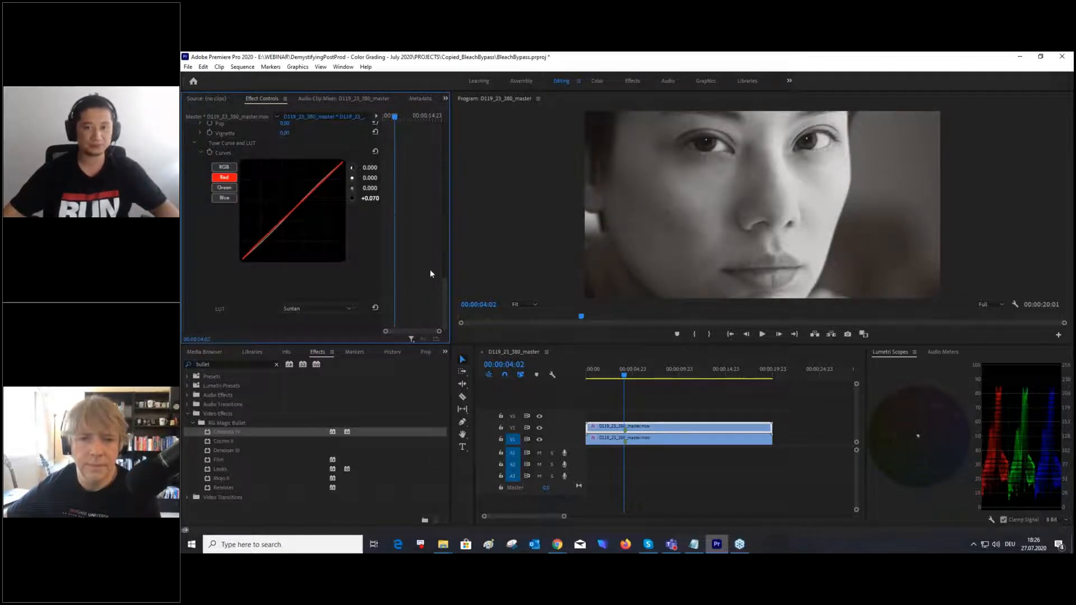
scroll(419, 267, "up", 8)
scroll(415, 269, "up", 10)
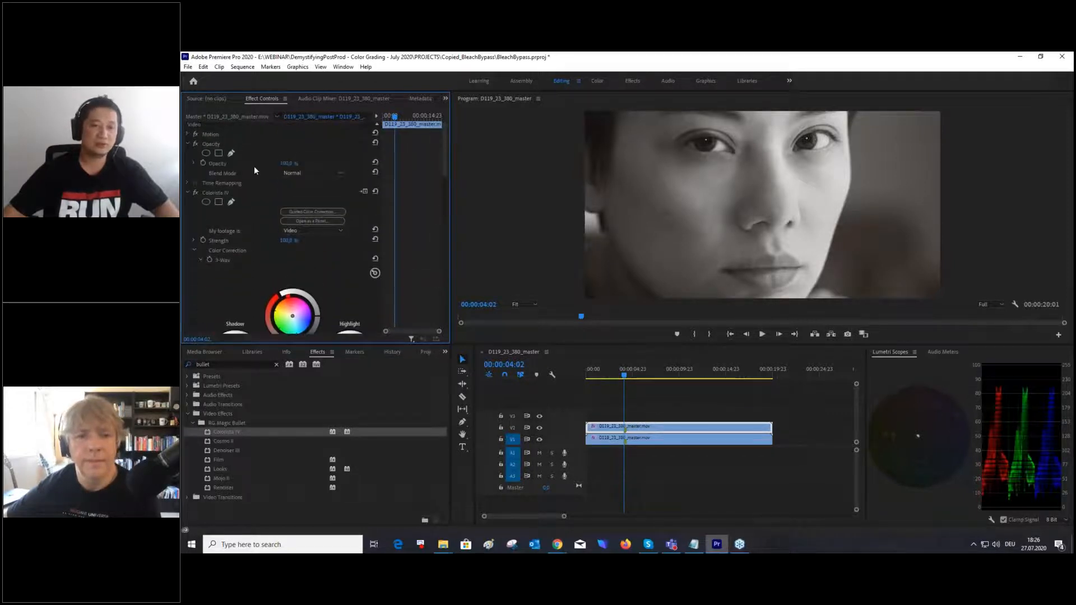
left_click(187, 192)
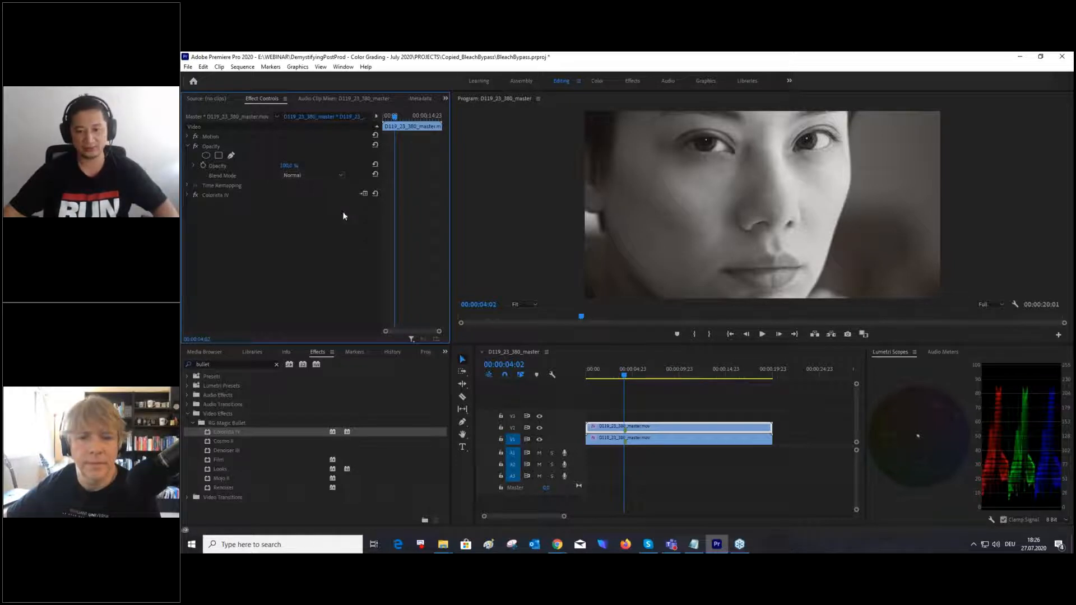
- Try the Overlay blend mode on the V2 copy, and set its blend mode to Soft Light
left_click(651, 440)
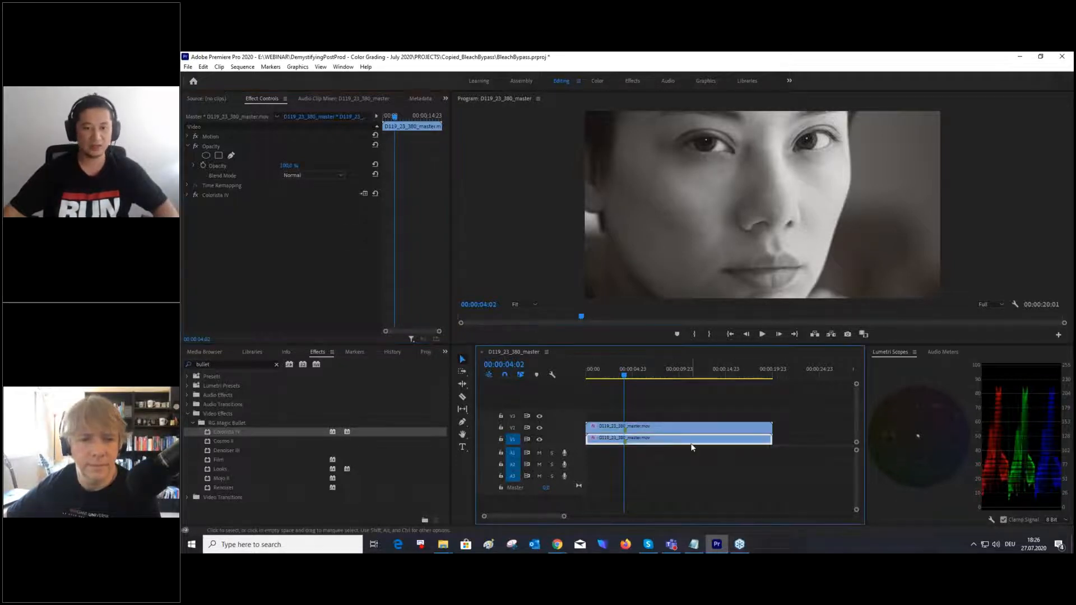
left_click(320, 176)
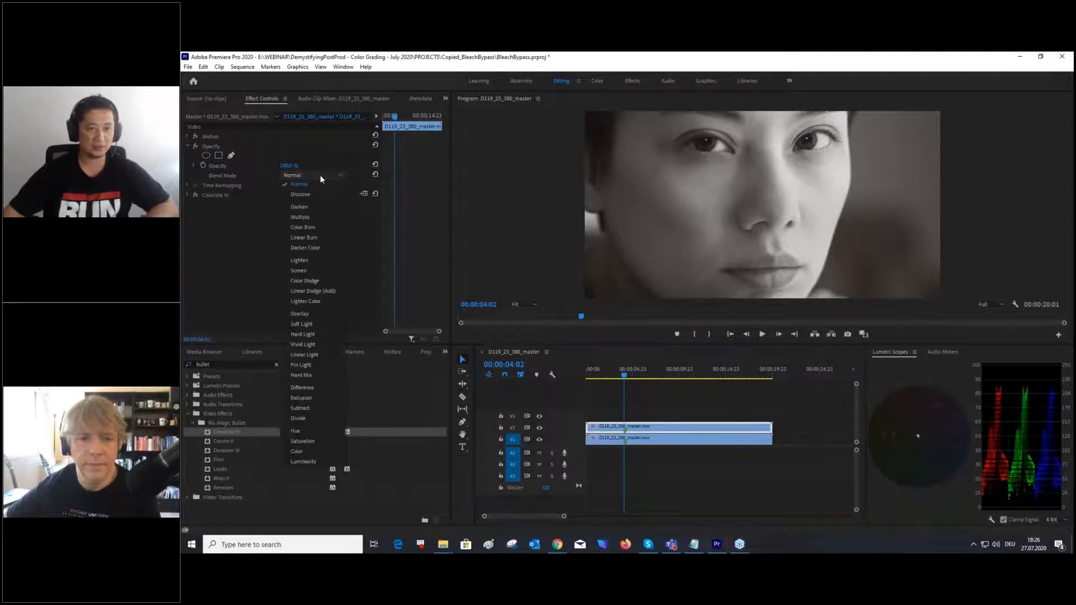
left_click(315, 313)
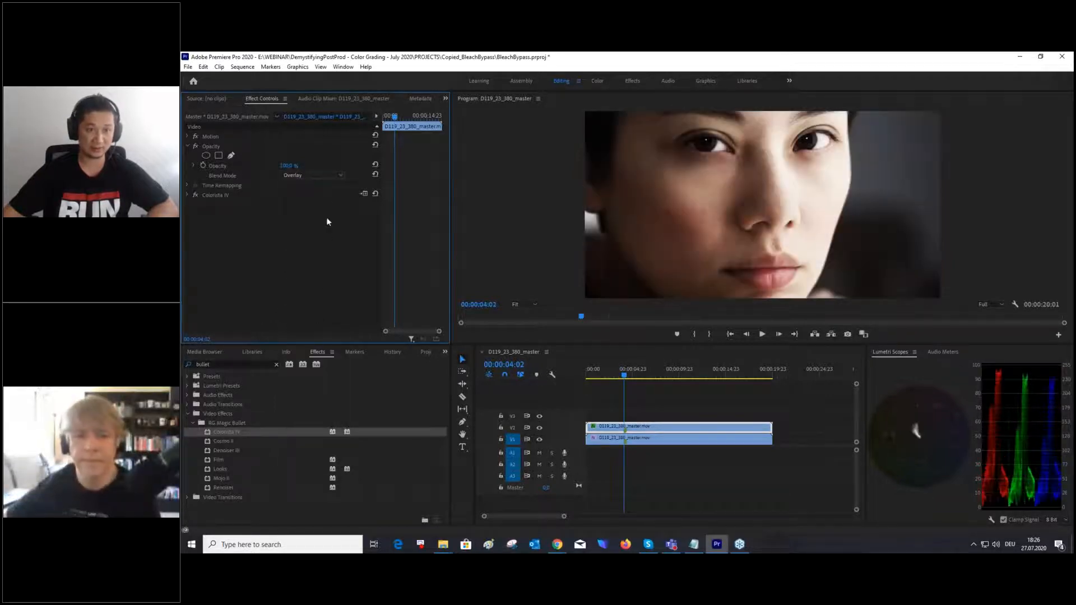
left_click(319, 176)
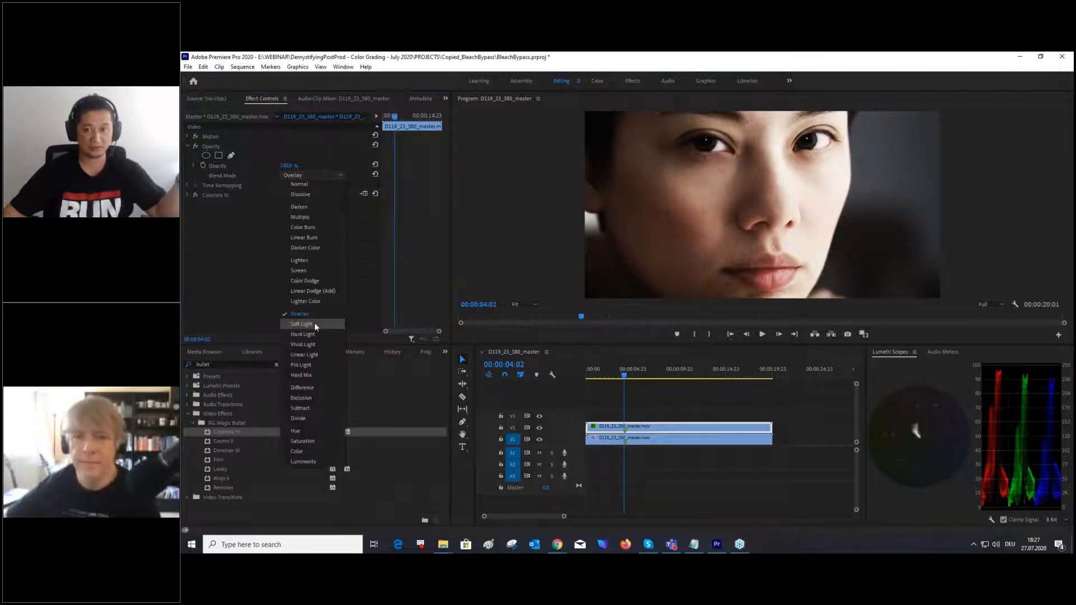
left_click(314, 324)
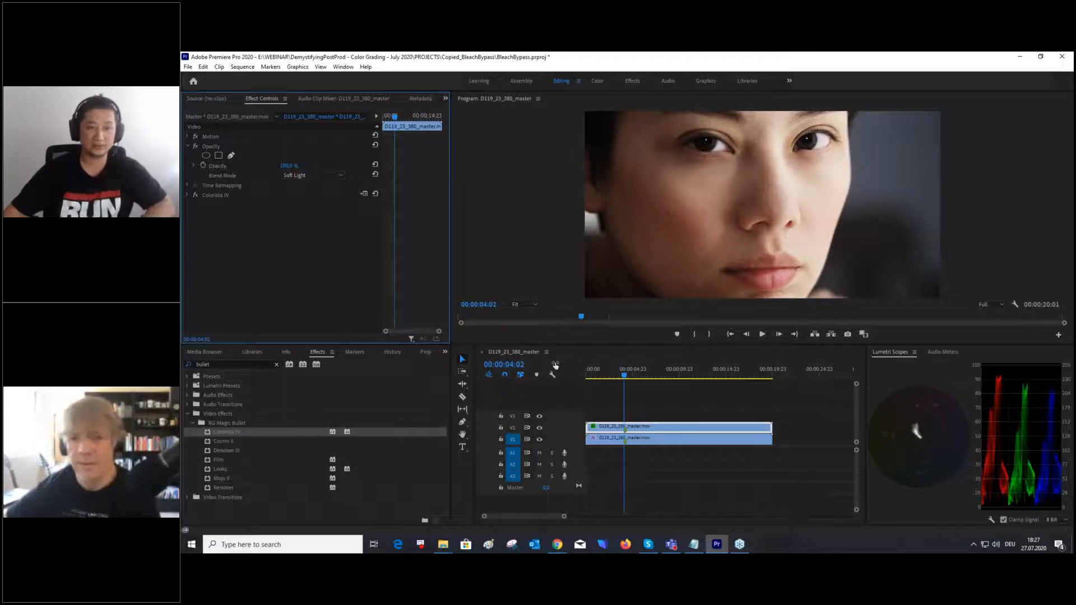
- Shift the Colorista IV Highlight wheel of the V1 clip slightly toward orange and collapse the effect's settings
left_click(634, 441)
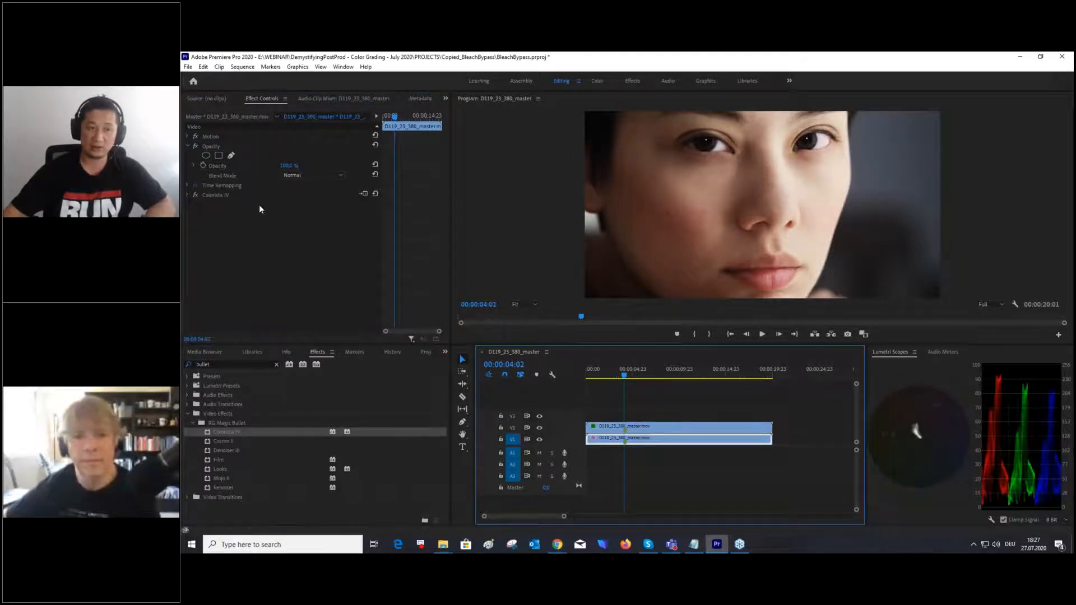
left_click(186, 195)
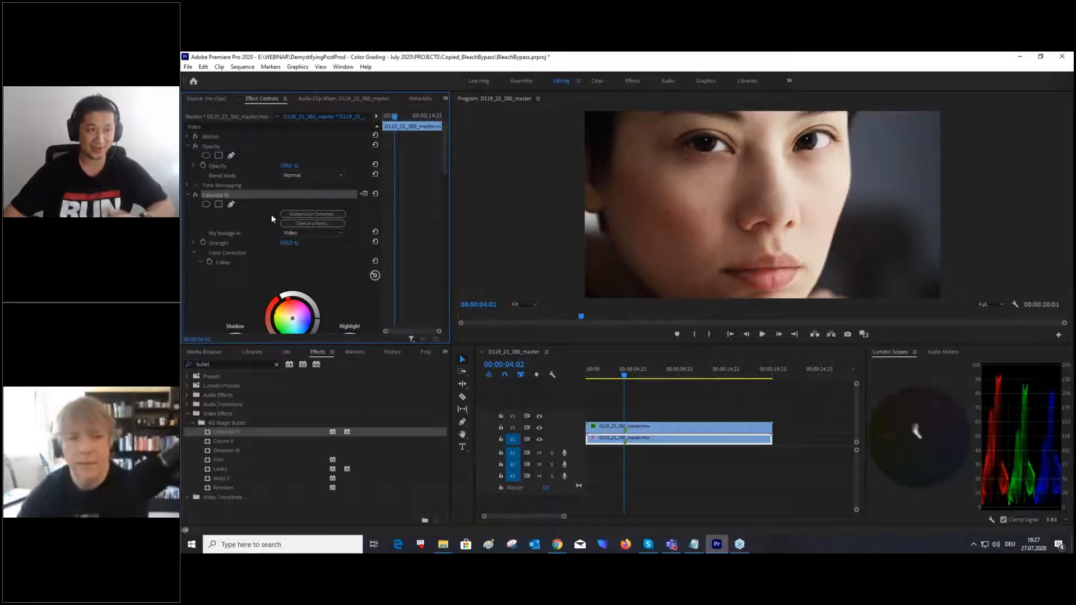
left_click(685, 432)
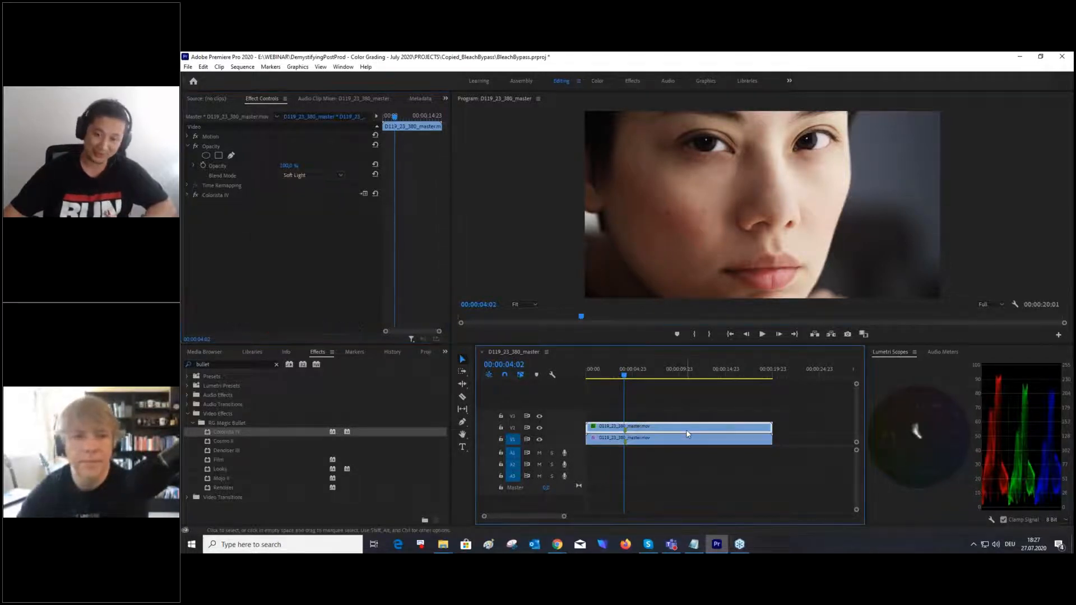
left_click(656, 440)
scroll(445, 159, "down", 5)
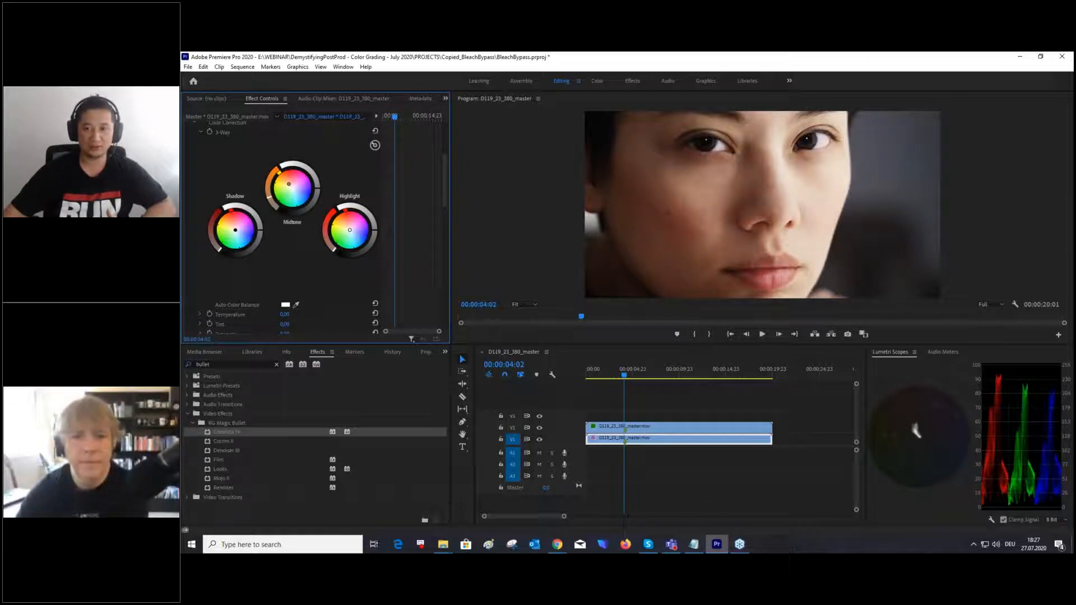
left_click_drag(350, 230, 348, 228)
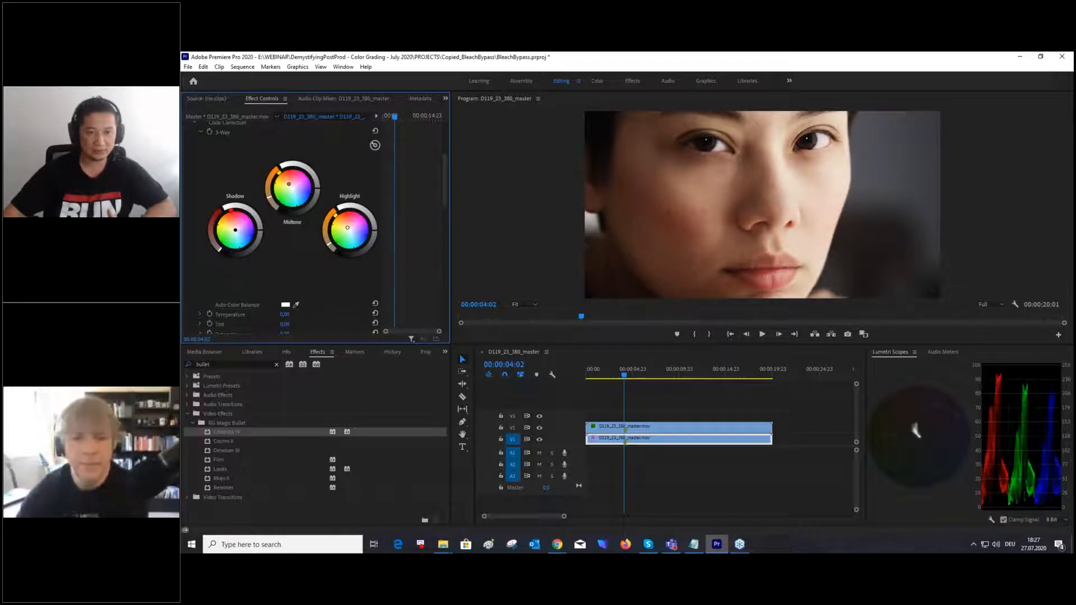
scroll(408, 253, "down", 5)
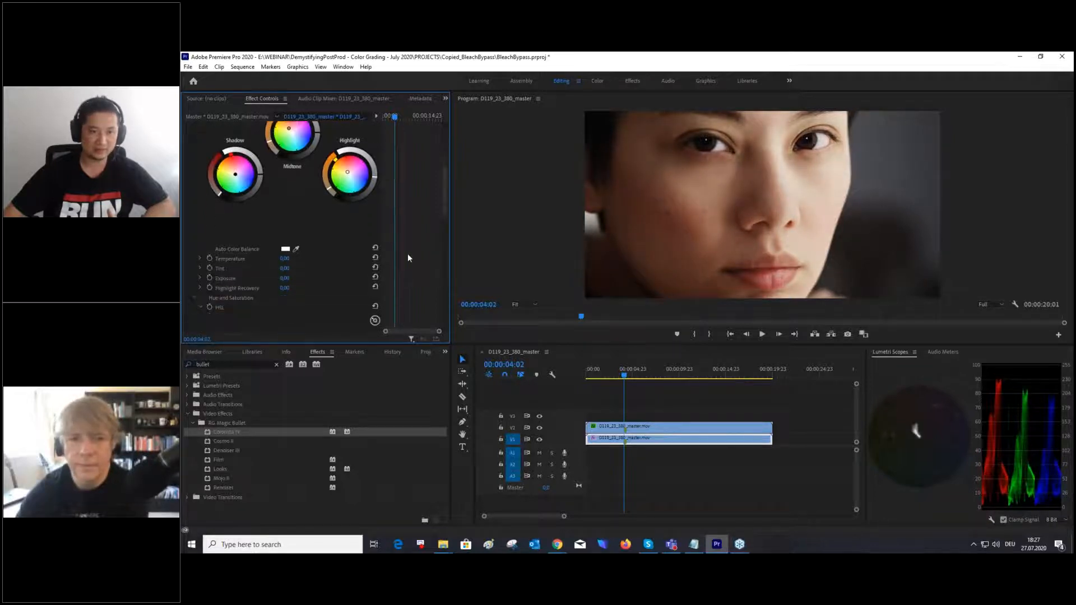
scroll(408, 253, "down", 5)
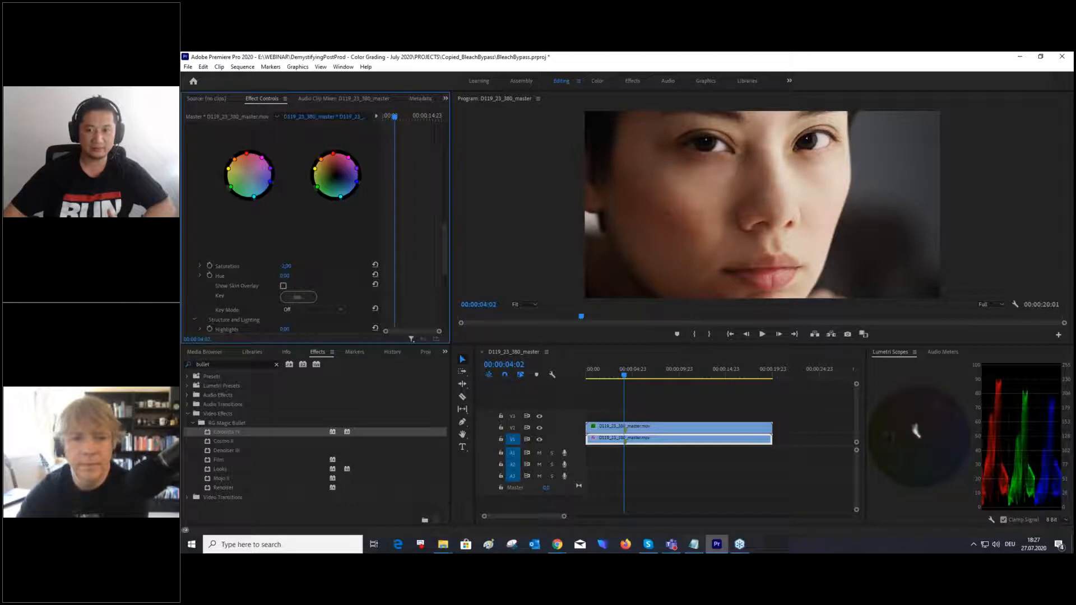
left_click_drag(443, 230, 440, 144)
left_click(187, 172)
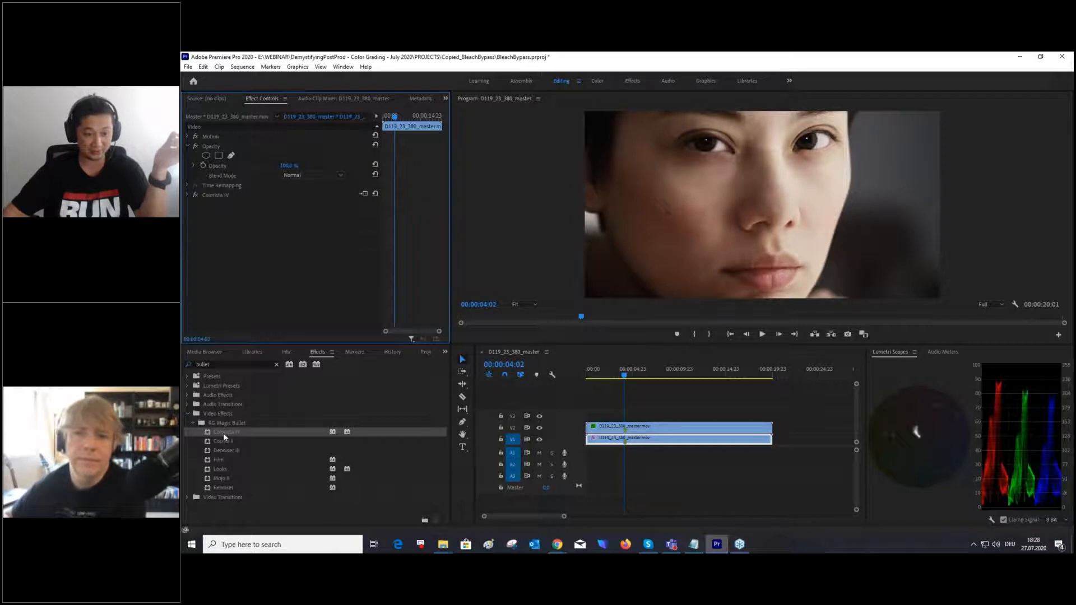
- Add a second Colorista IV effect to the V1 clip and rename it duotone
left_click_drag(223, 432, 251, 310)
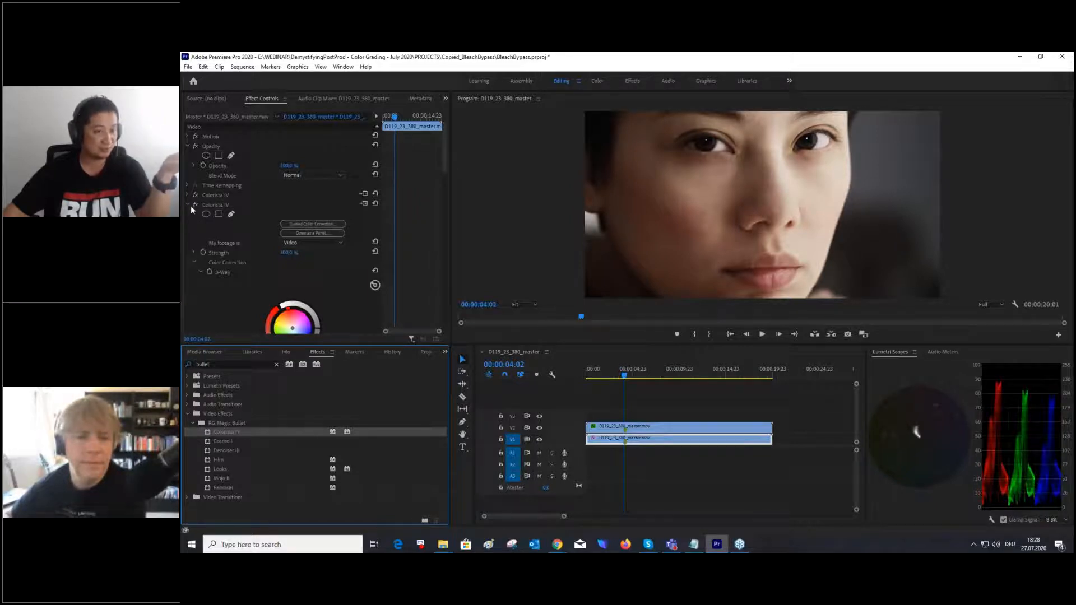
scroll(283, 259, "down", 1)
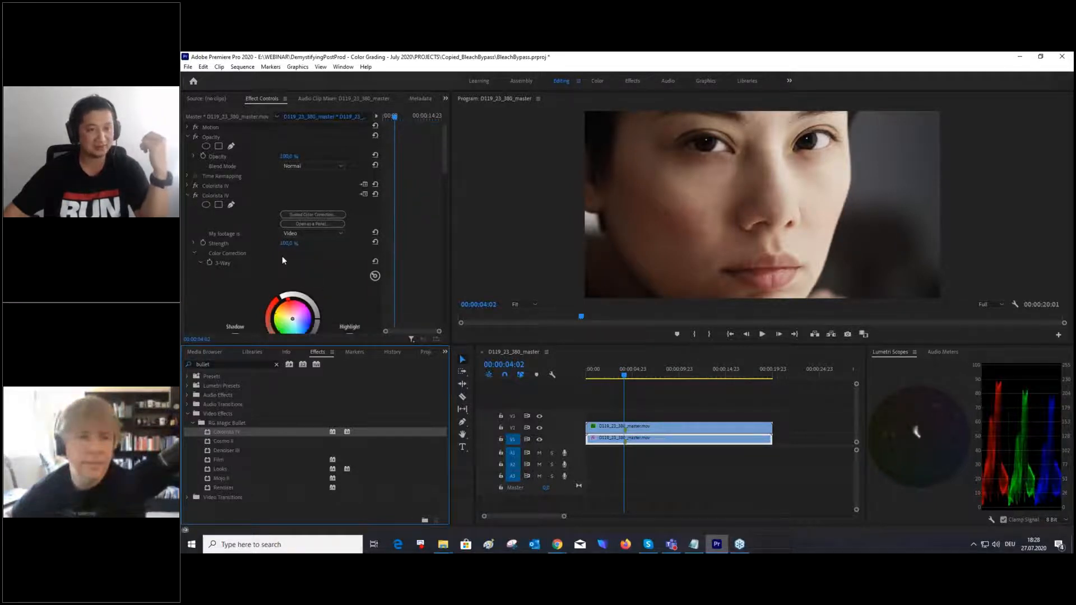
right_click(227, 196)
left_click(232, 211)
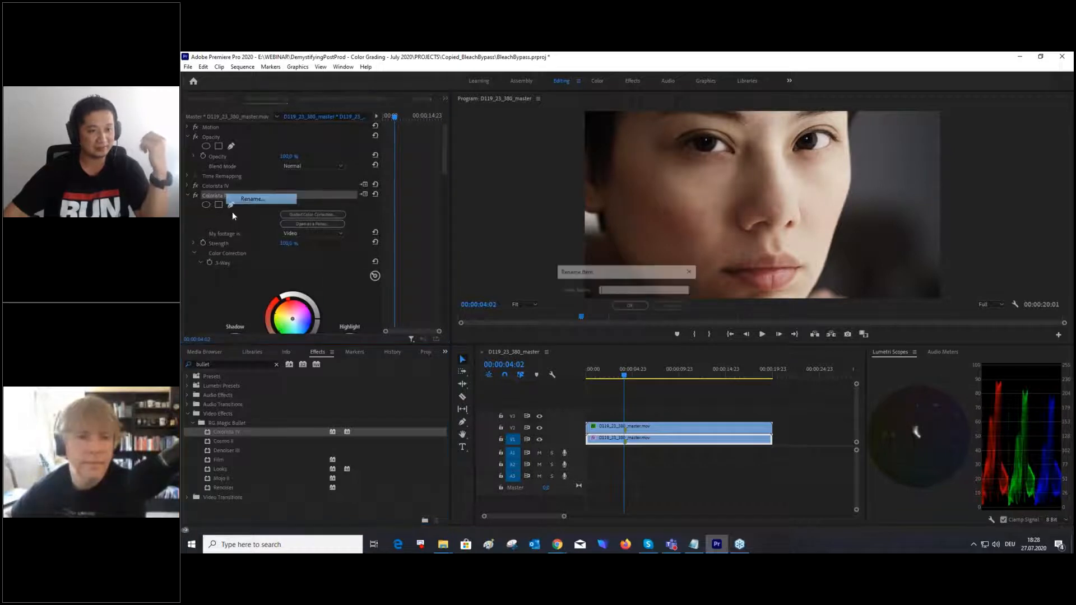
type("duotone")
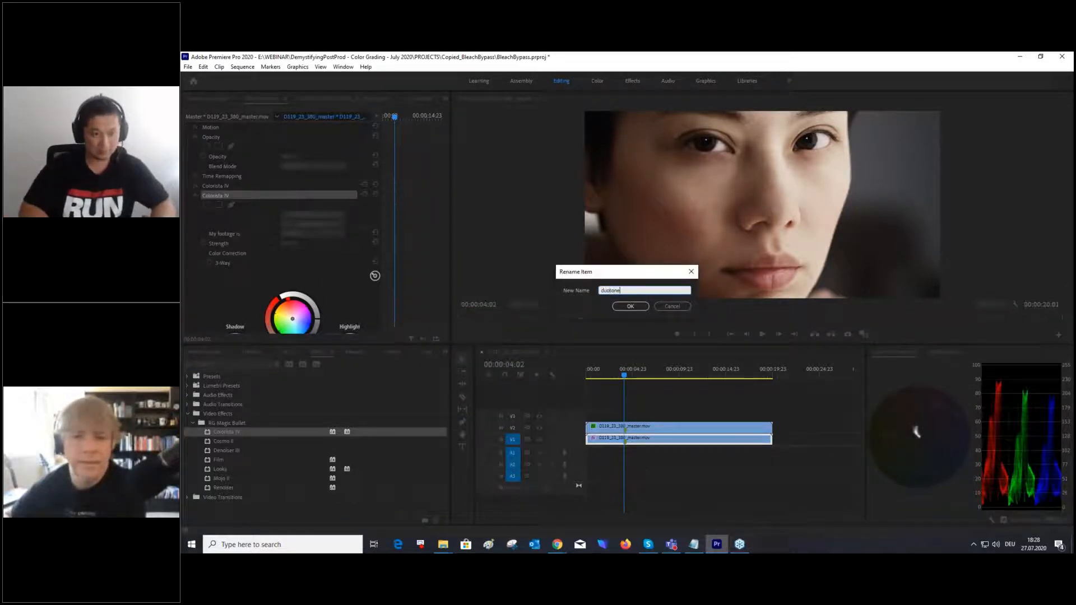
key("Return")
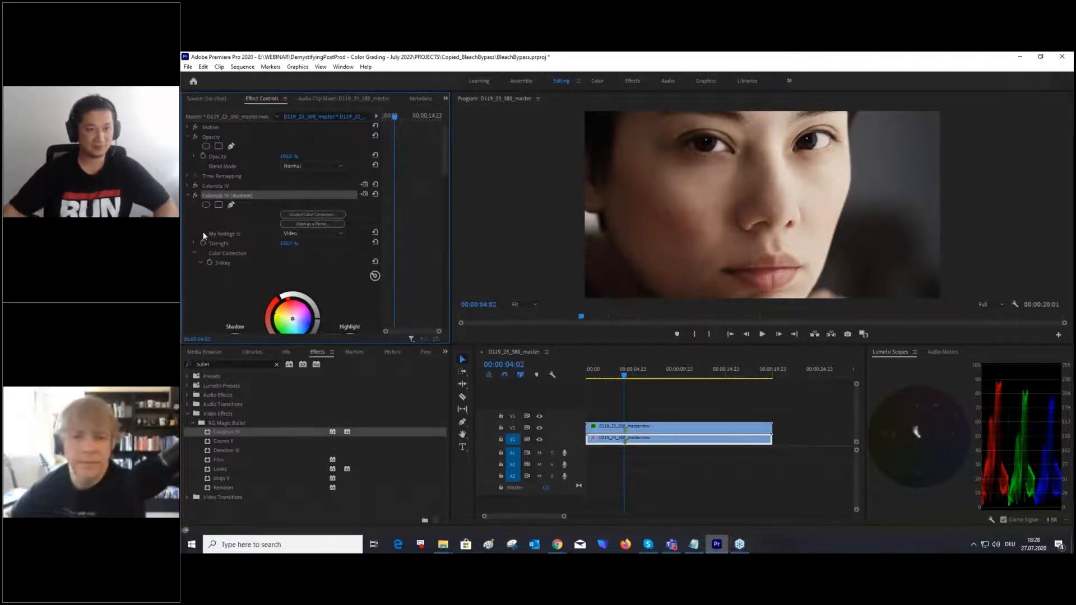
- Shift the duotone effect's Shadow wheel toward teal-blue and its Highlight wheel toward orange, and collapse its settings
scroll(212, 256, "down", 3)
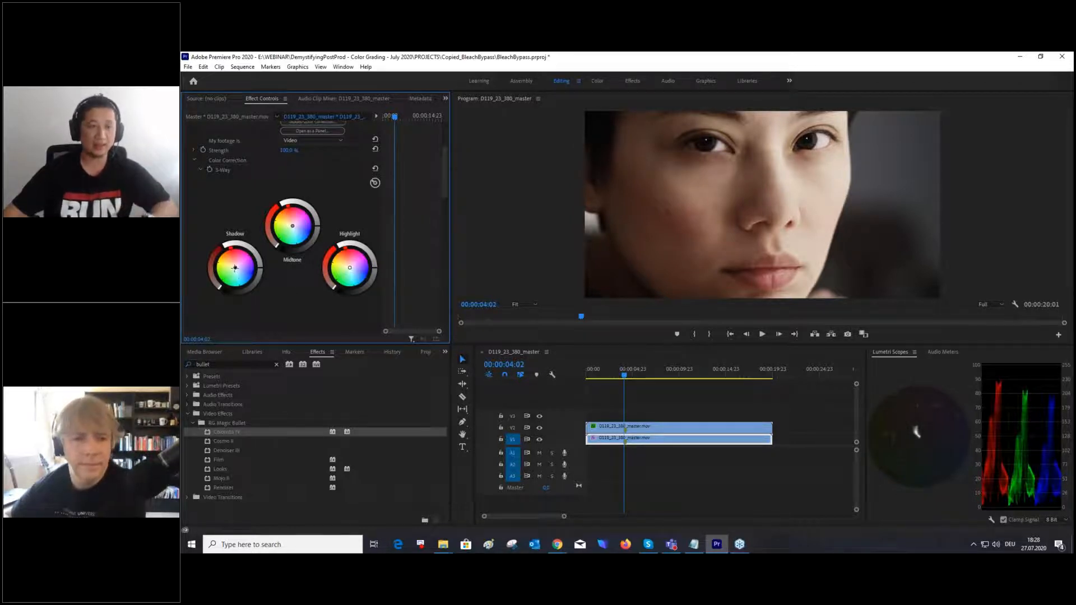
left_click_drag(235, 267, 238, 276)
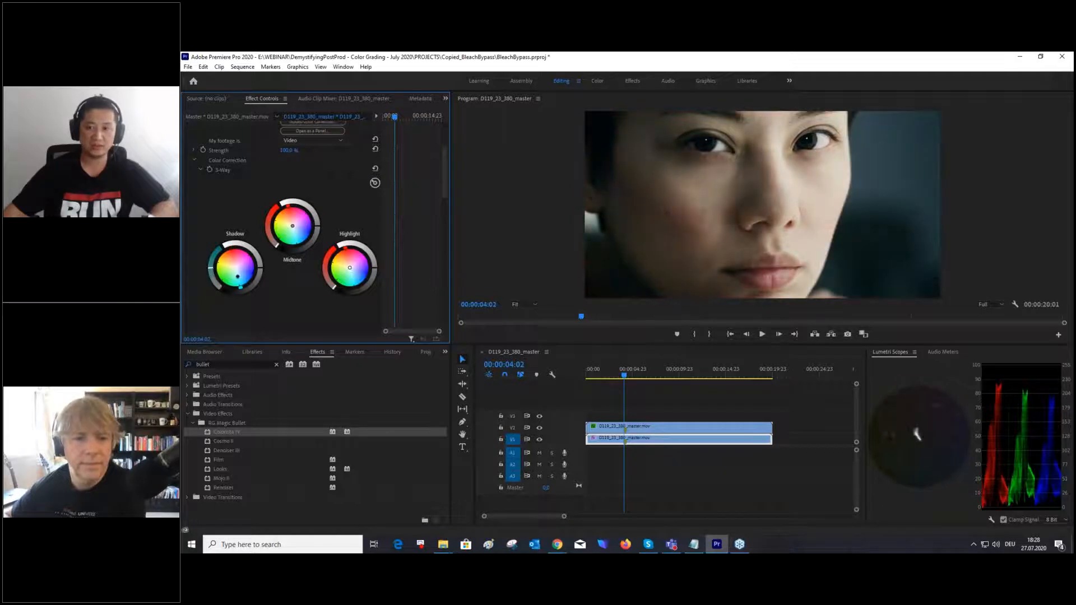
left_click_drag(349, 267, 346, 261)
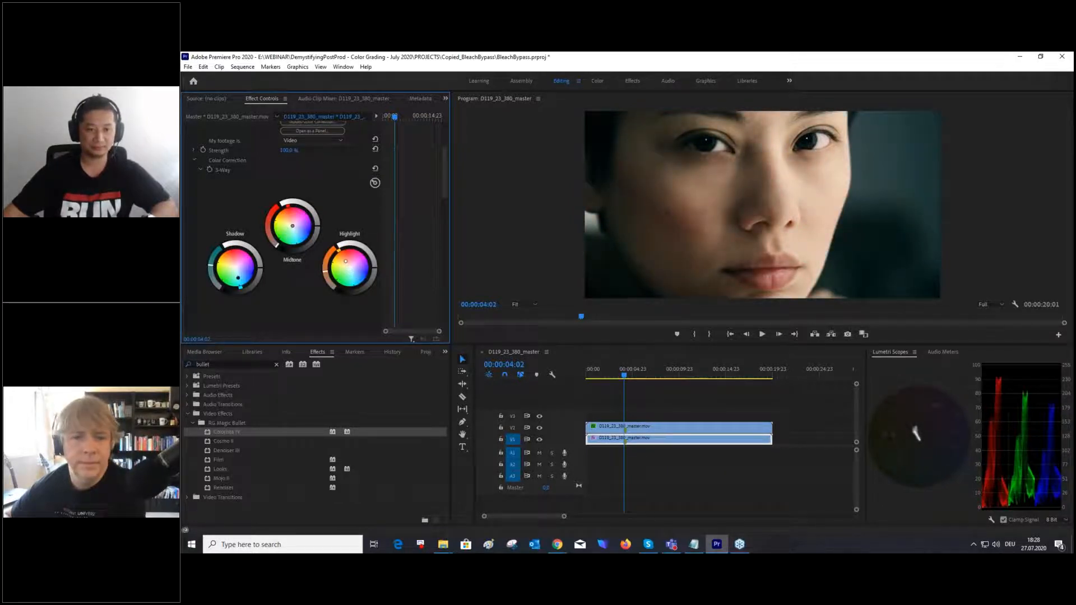
scroll(445, 140, "up", 4)
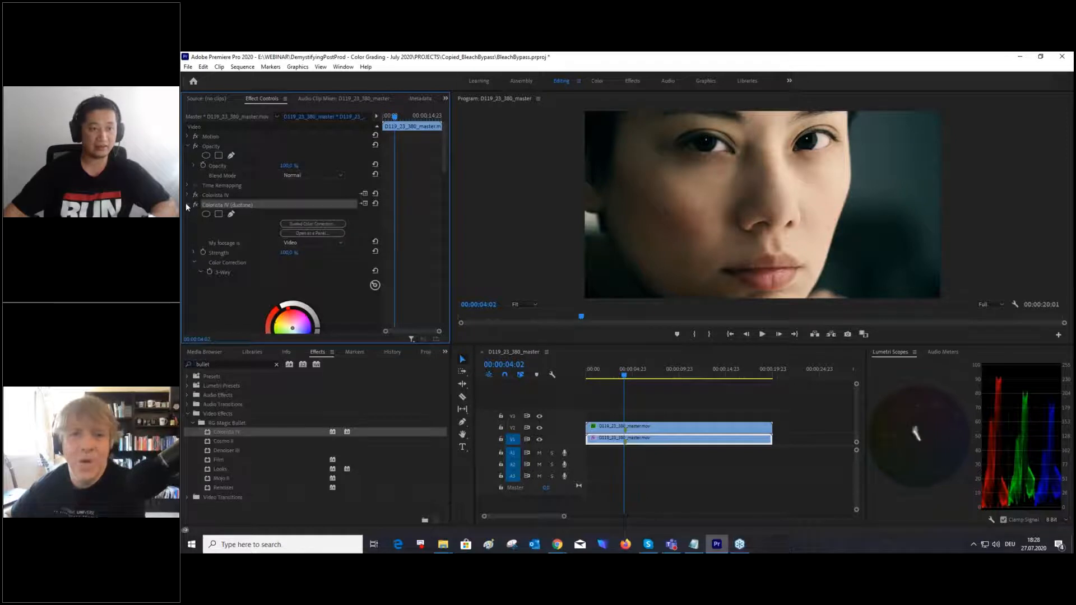
left_click(187, 204)
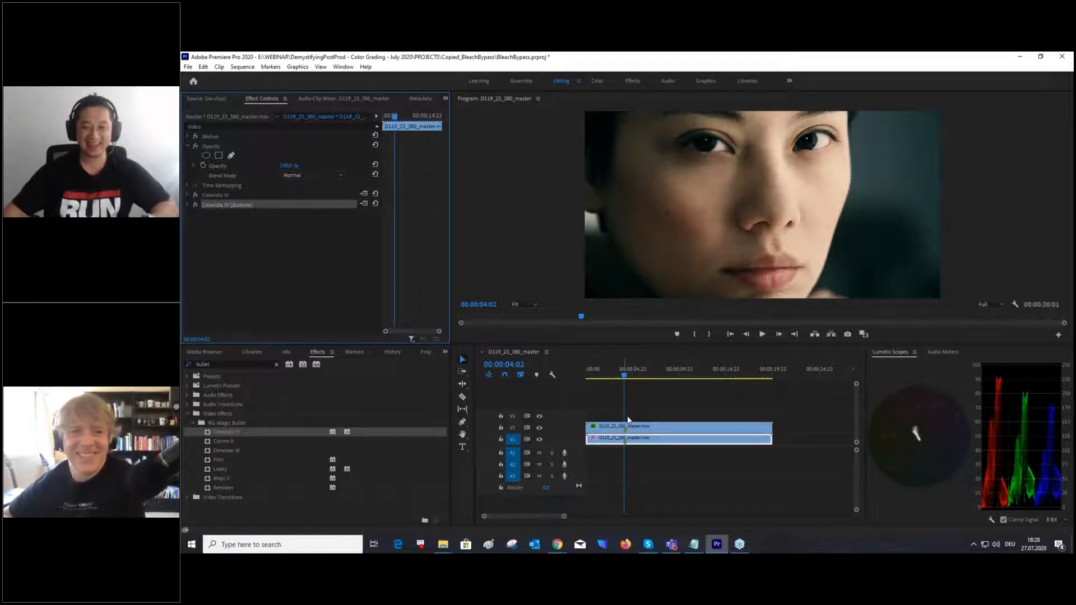
- Reduce the Strength of the duotone Colorista IV effect on the V1 clip
left_click(187, 204)
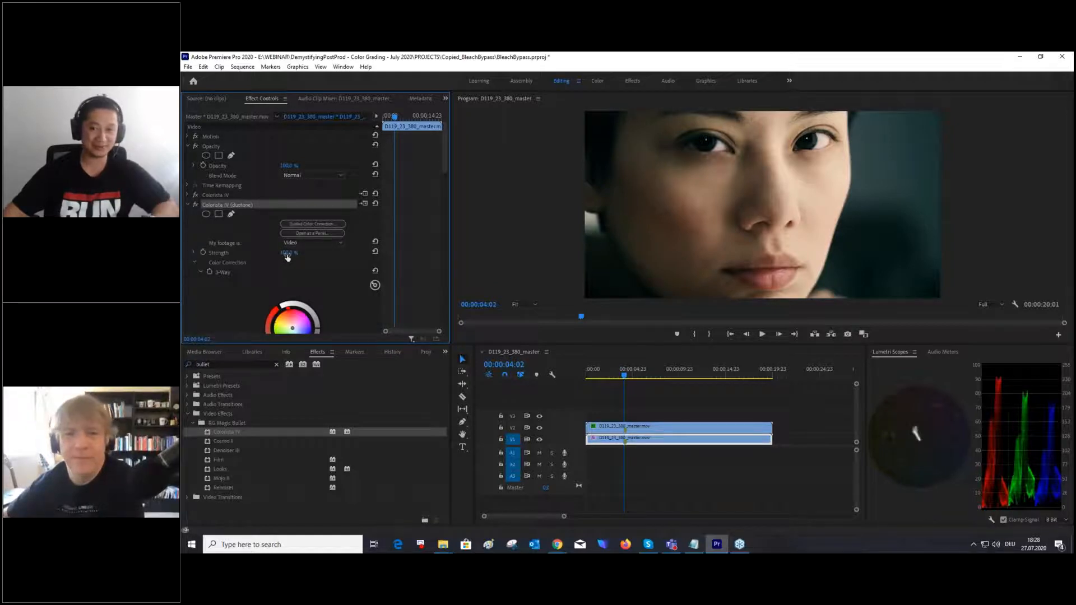
left_click_drag(287, 253, 293, 253)
left_click(187, 203)
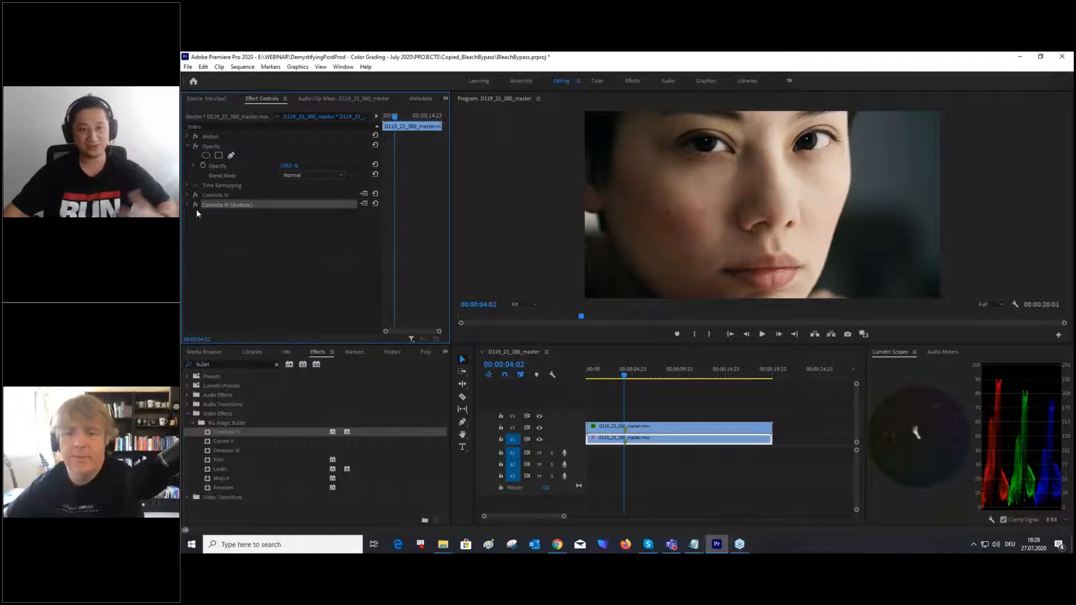
- Add a second Colorista IV effect to the V2 copy and set its RGB curve contrast to +0.440
left_click(609, 432)
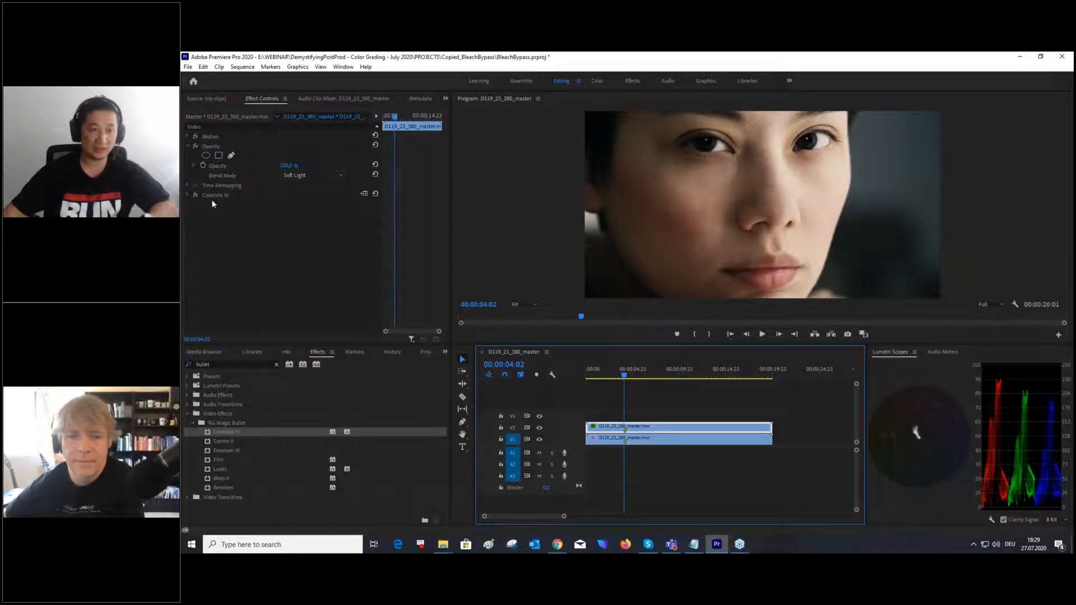
double_click(227, 431)
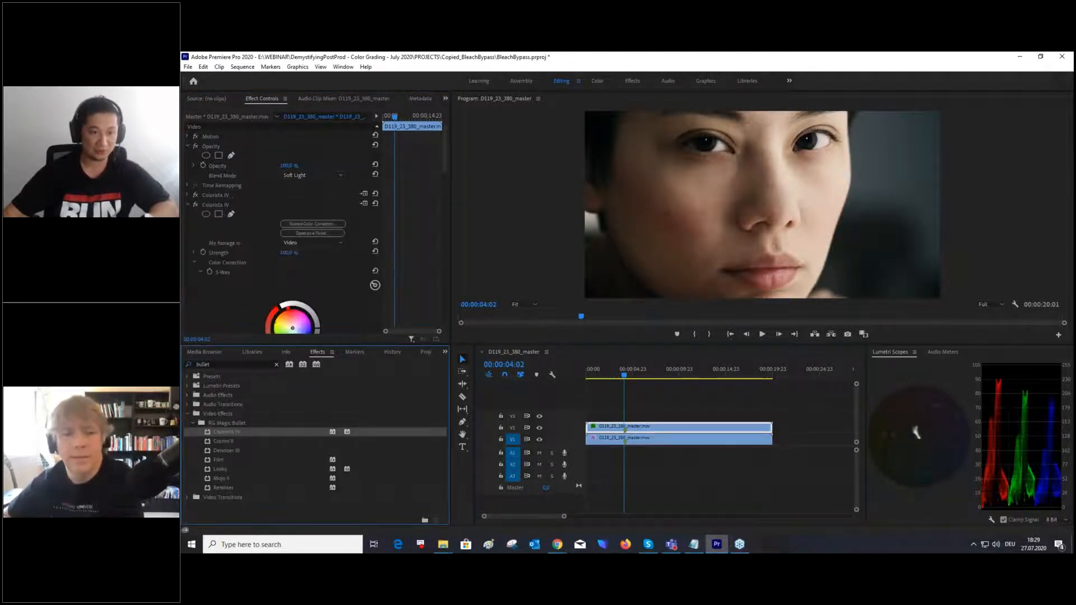
scroll(250, 274, "down", 8)
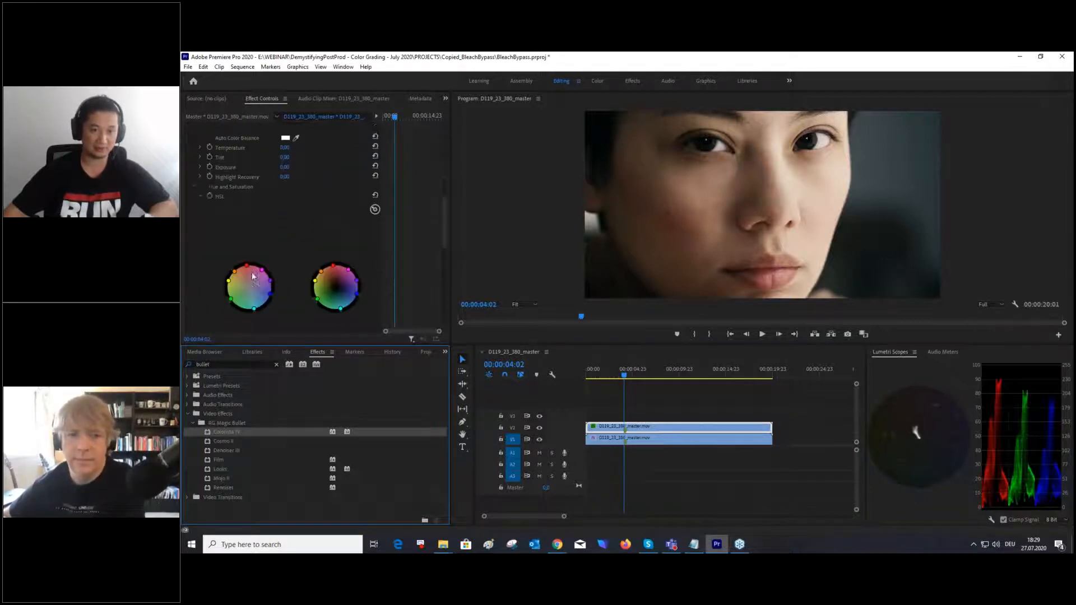
scroll(251, 279, "down", 10)
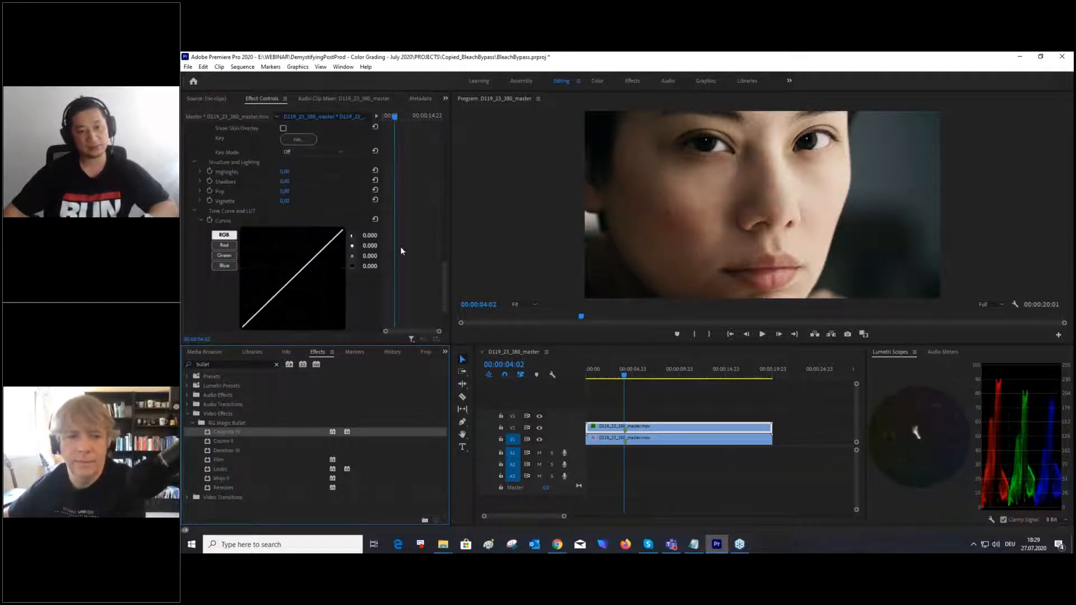
left_click_drag(368, 238, 404, 237)
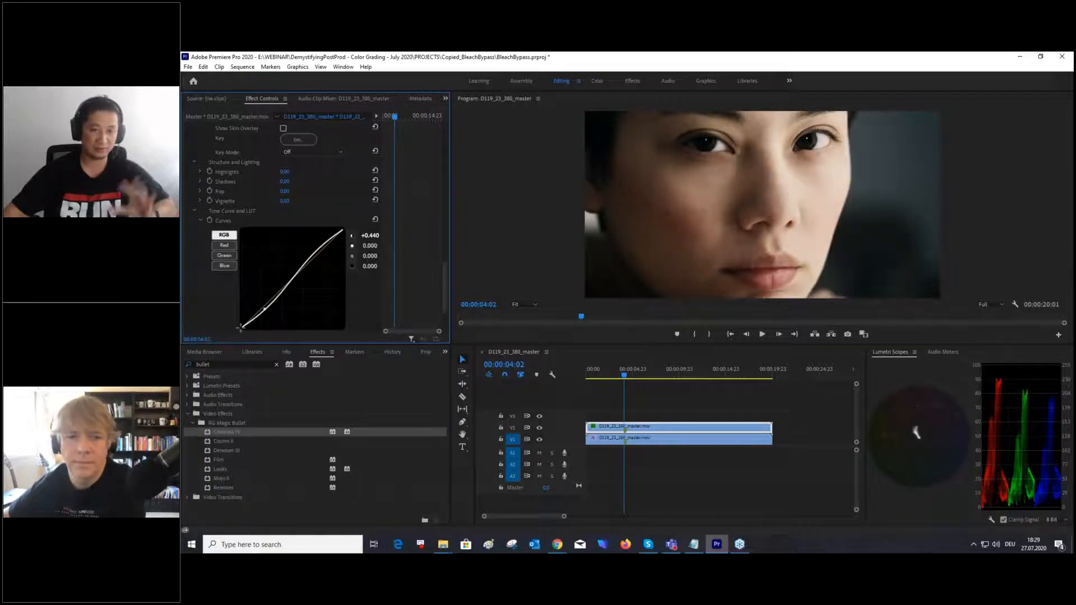
- Raise the black point of the RGB curve in the V2 copy's second Colorista IV and collapse the effect
left_click_drag(242, 326, 242, 306)
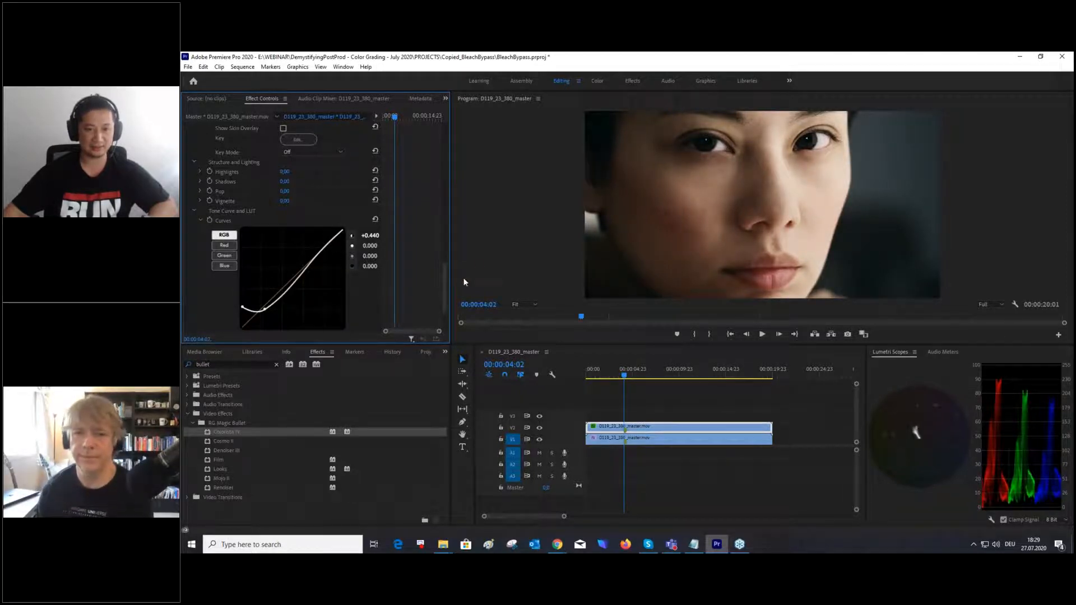
scroll(447, 282, "up", 5)
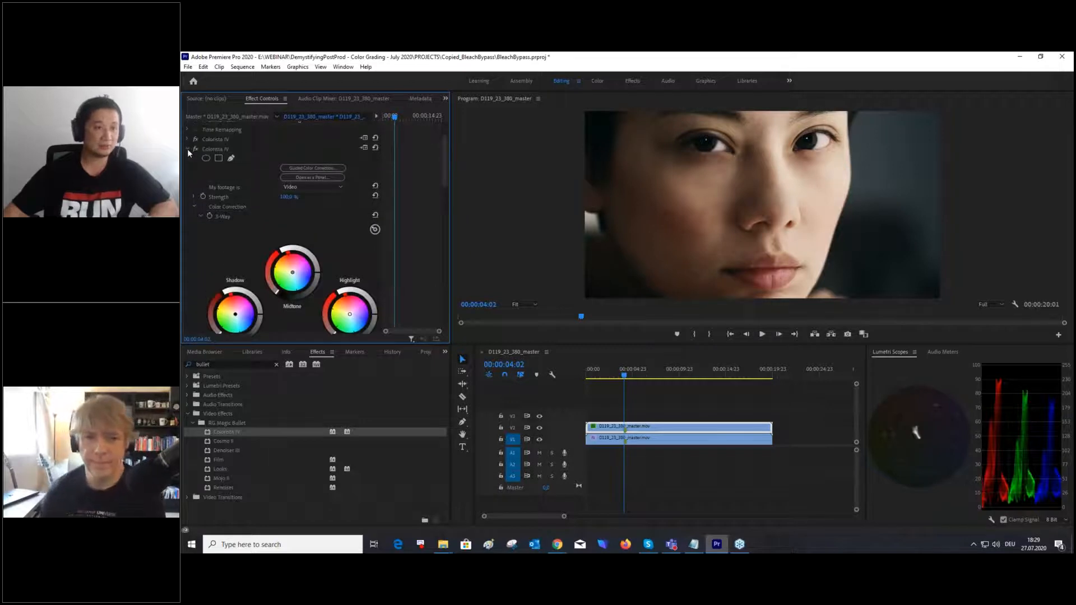
left_click(187, 149)
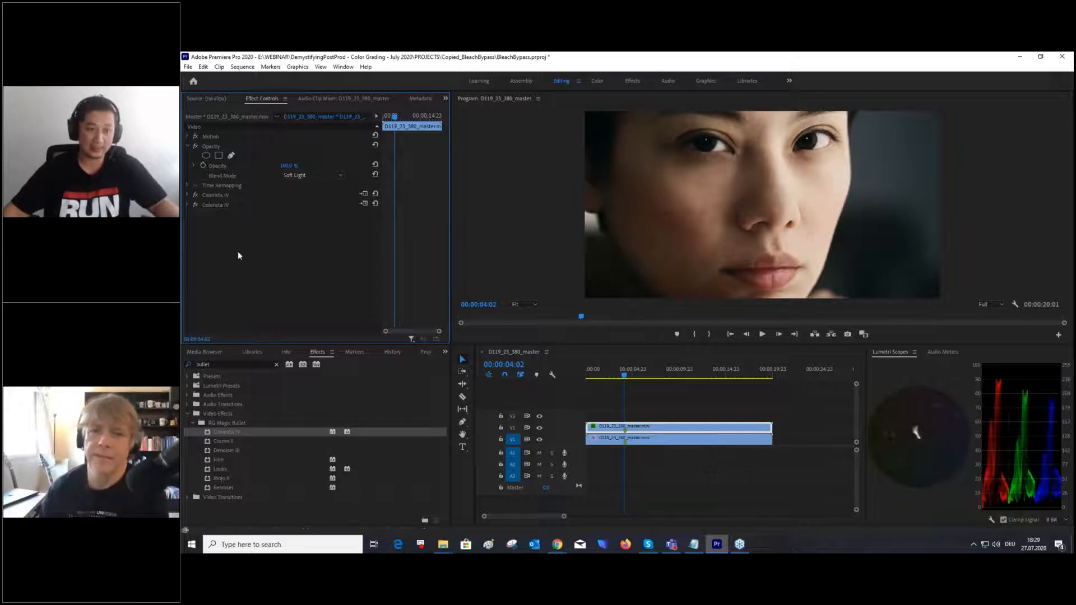
- Delete the V2 copy from the timeline
left_click(652, 425)
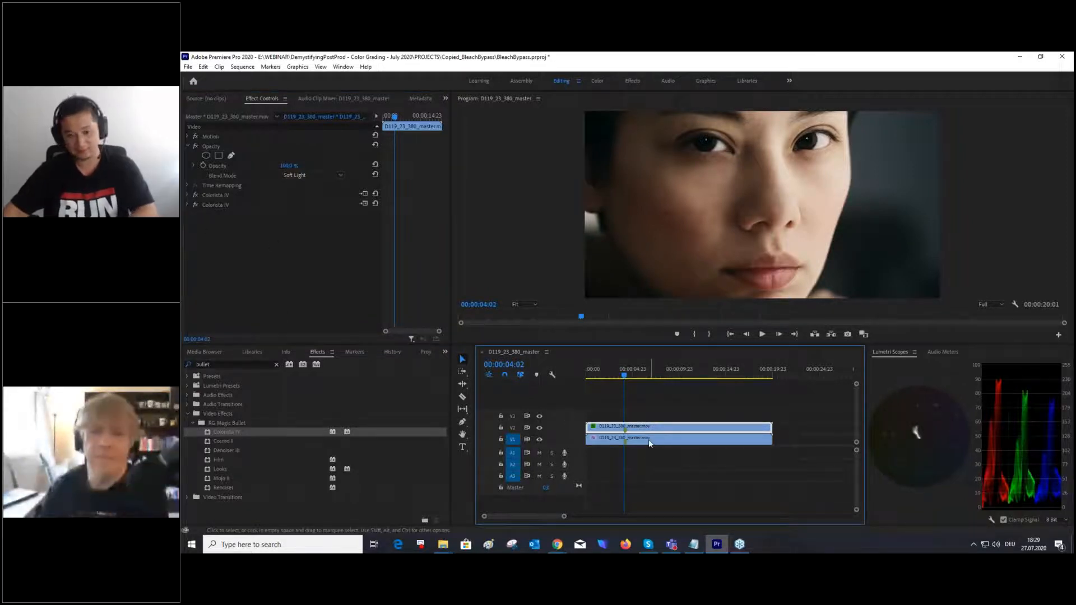
key("Delete")
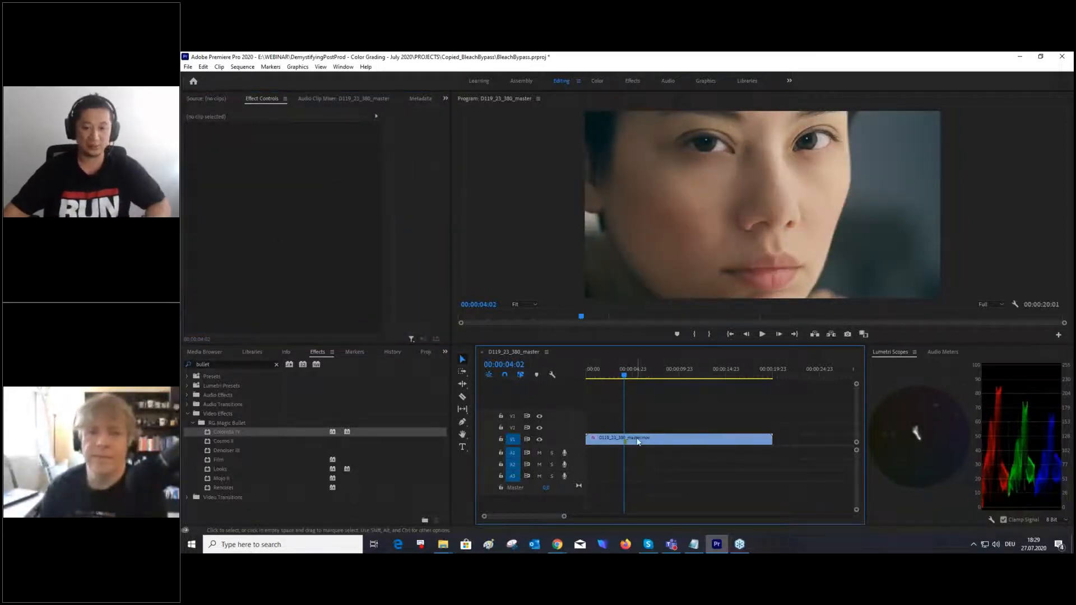
- Remove both Colorista IV effects from the clip on V1
left_click(637, 441)
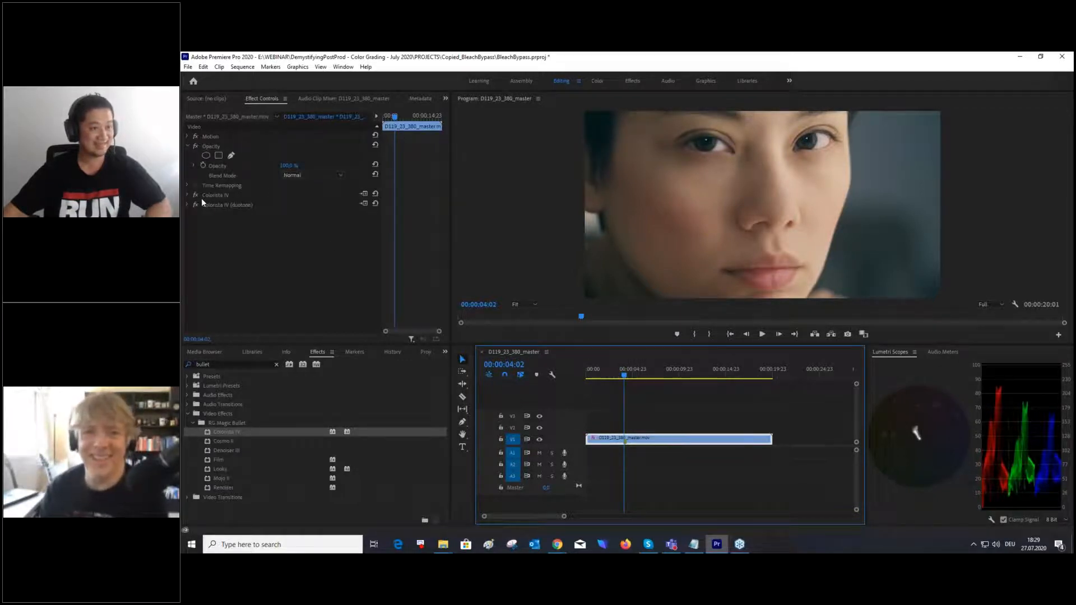
left_click(213, 223)
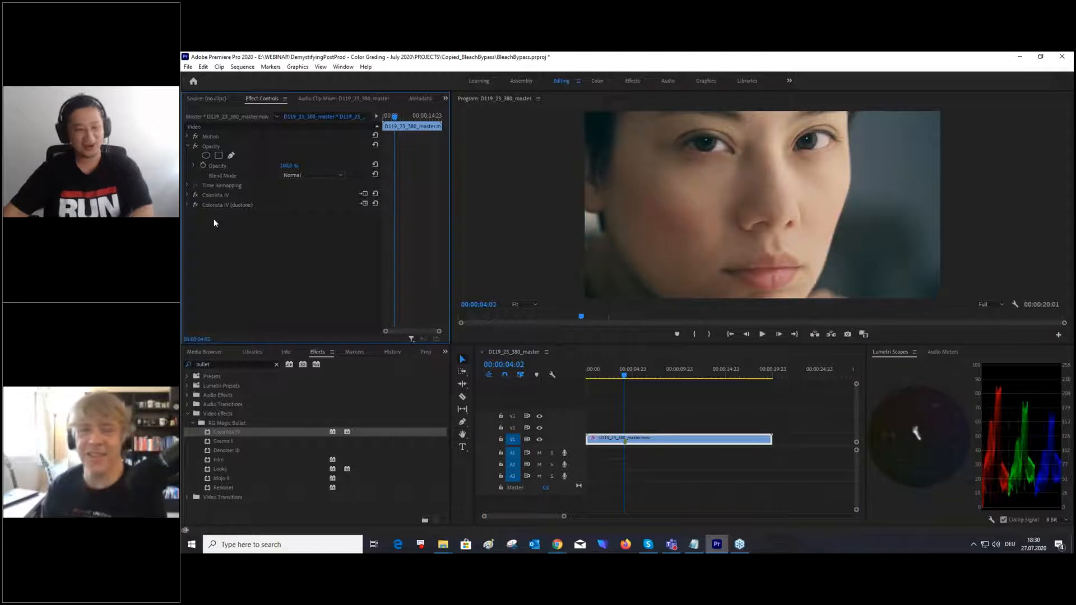
left_click(227, 197)
key("Delete")
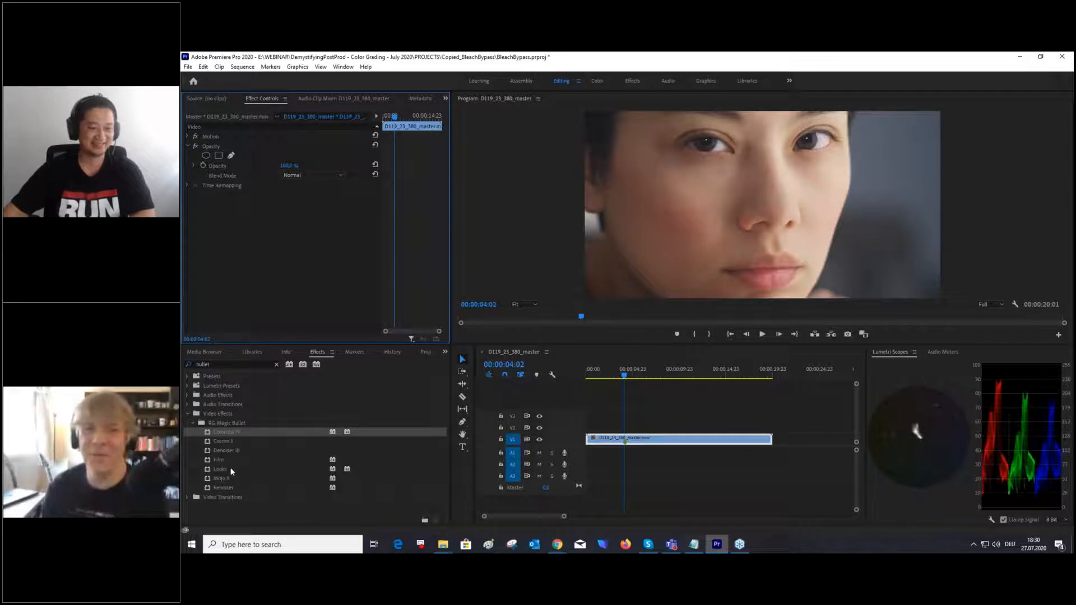
- Apply the Magic Bullet Looks effect to the V1 clip and open its look editor
left_click_drag(225, 467, 335, 242)
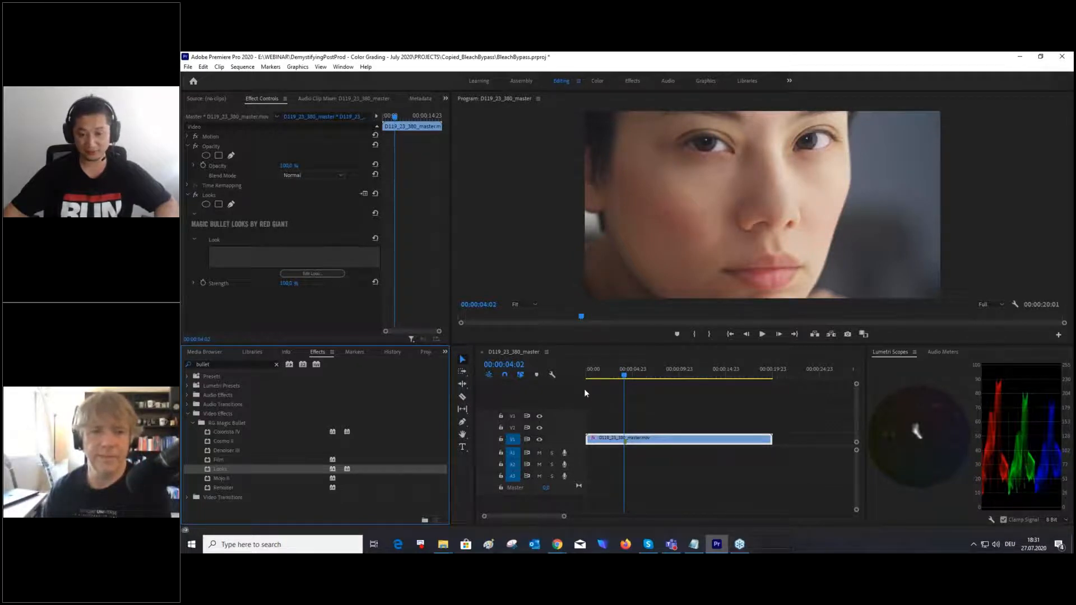
left_click(312, 274)
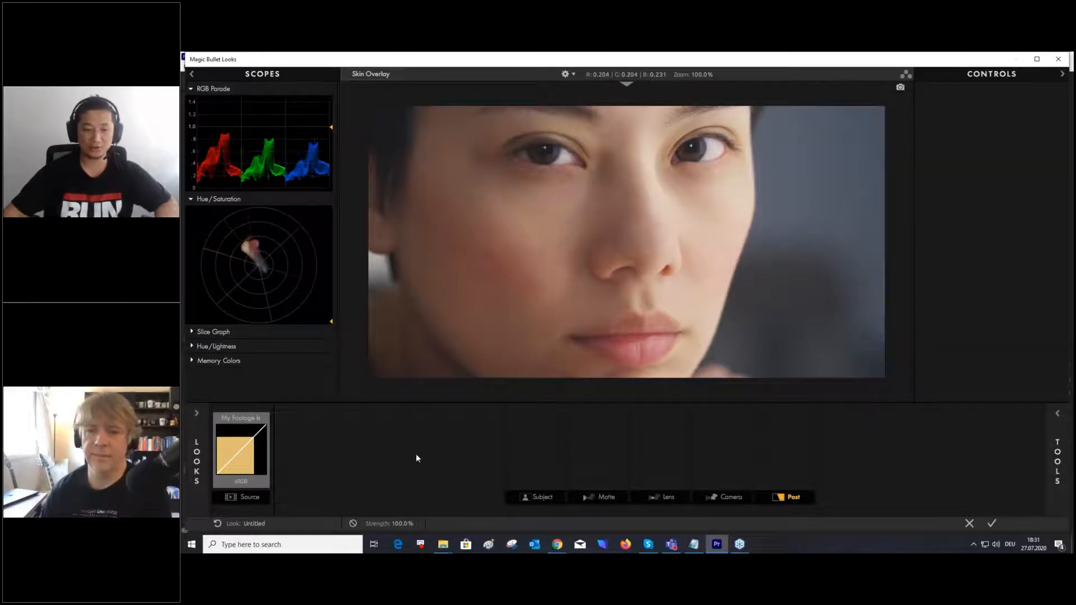
- Raise the contrast in My Footage Is and add a Colorista tool to the Subject stage
left_click(241, 451)
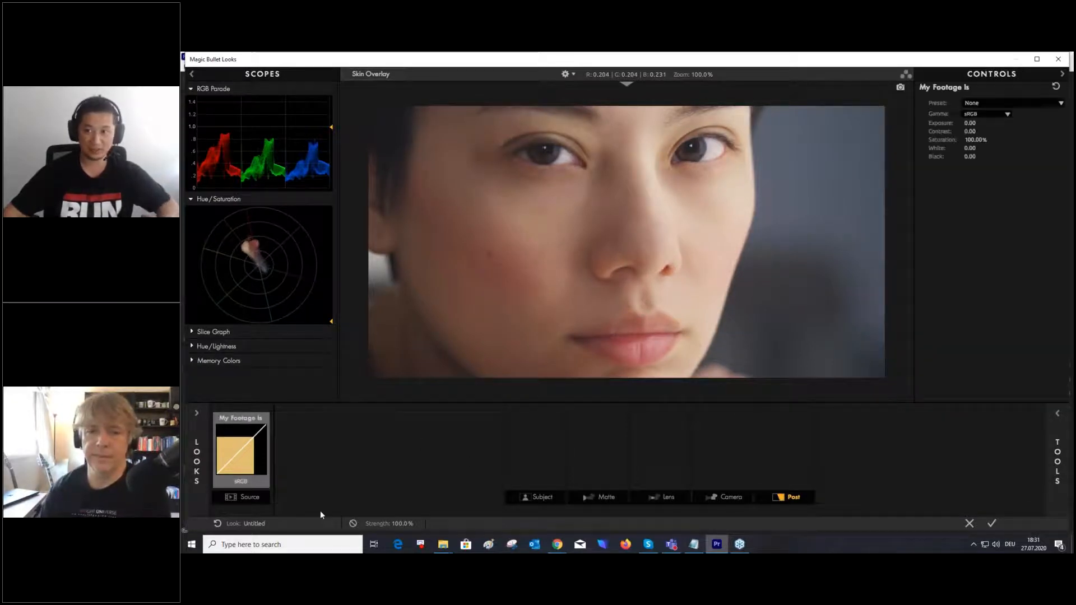
left_click_drag(967, 131, 970, 186)
left_click(1056, 445)
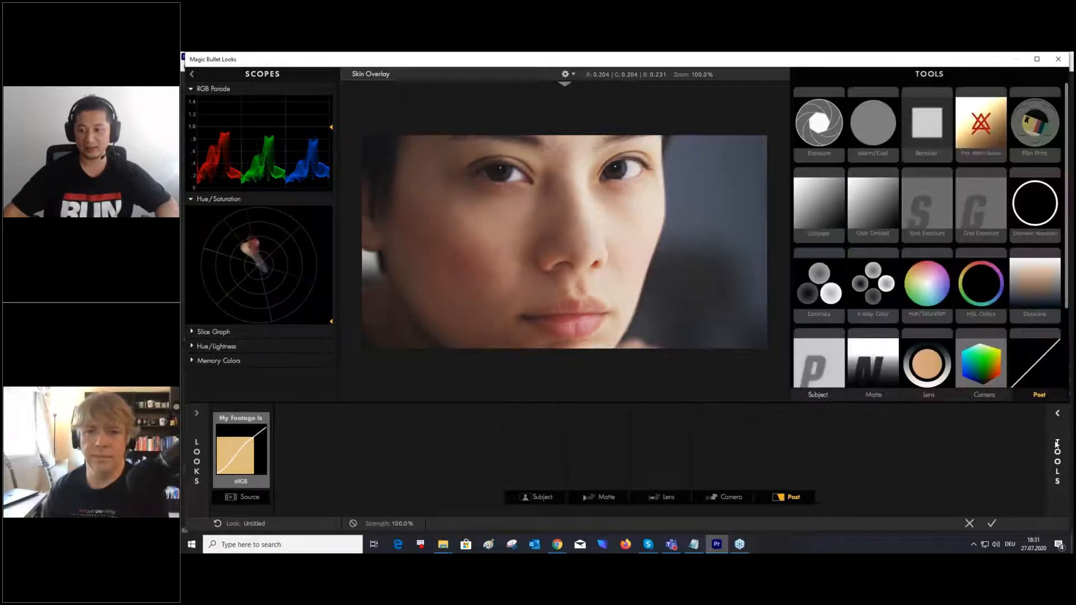
left_click_drag(818, 283, 527, 442)
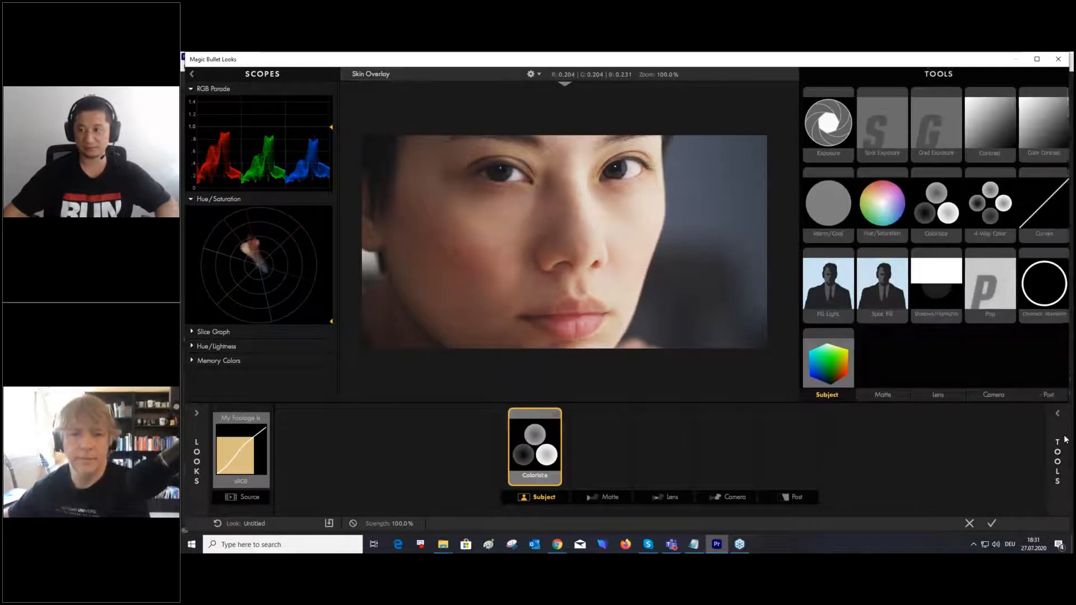
- Warm the Colorista tool's midtones and highlights slightly and set its saturation to 79.10
left_click_drag(954, 167, 950, 163)
left_click_drag(1013, 200, 1011, 198)
left_click_drag(930, 238, 924, 239)
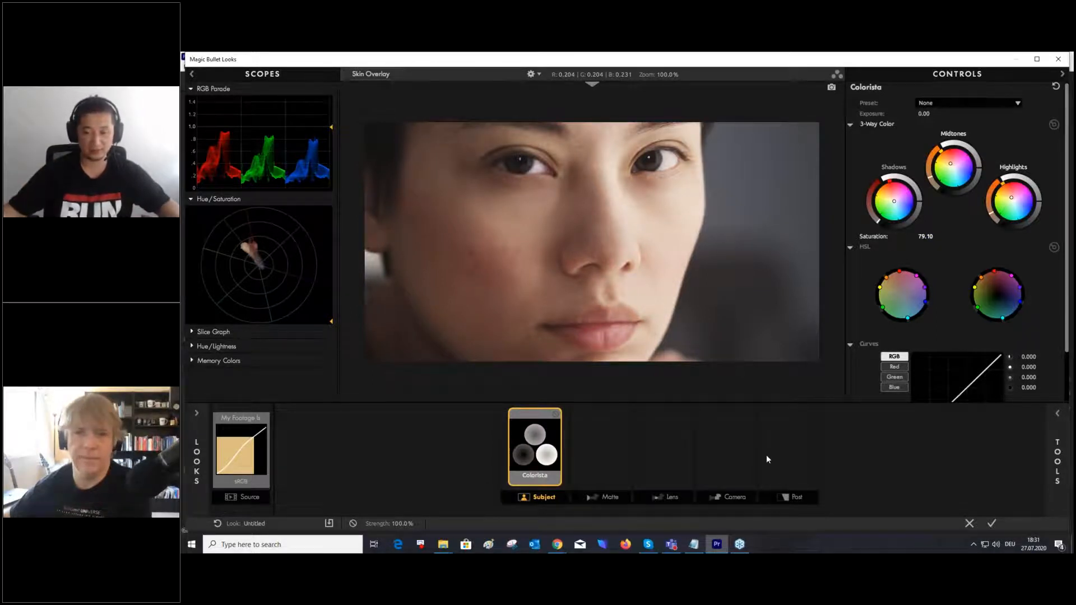
- Add Duotone to the Post stage with highlight 1.000/0.833/0.493, shadow 0.237/0.704/1.000 and balance 78.50%
left_click(1055, 454)
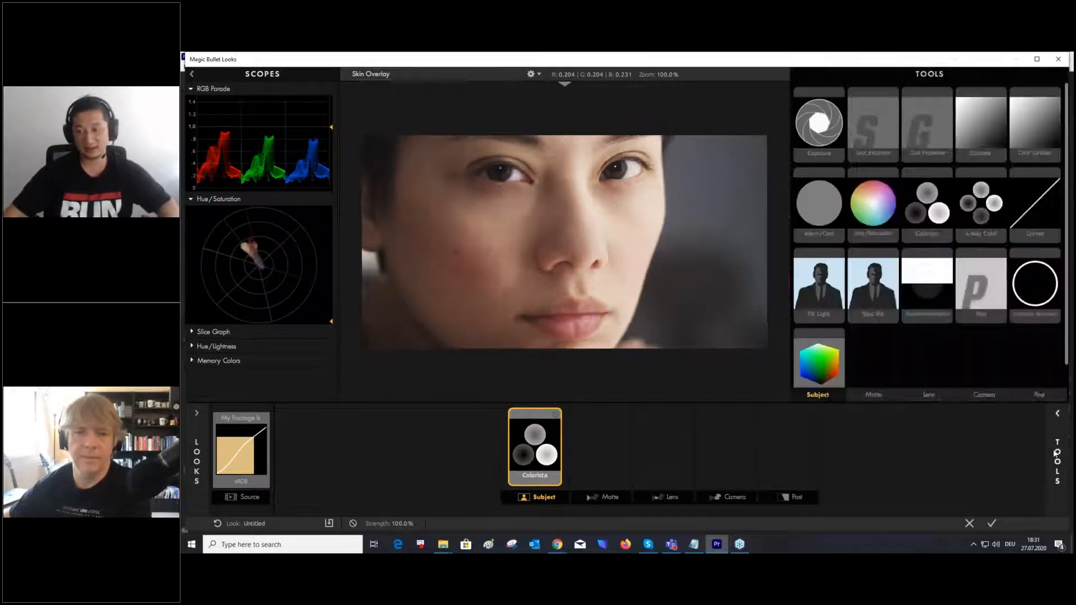
left_click(1038, 394)
left_click_drag(1031, 294, 788, 461)
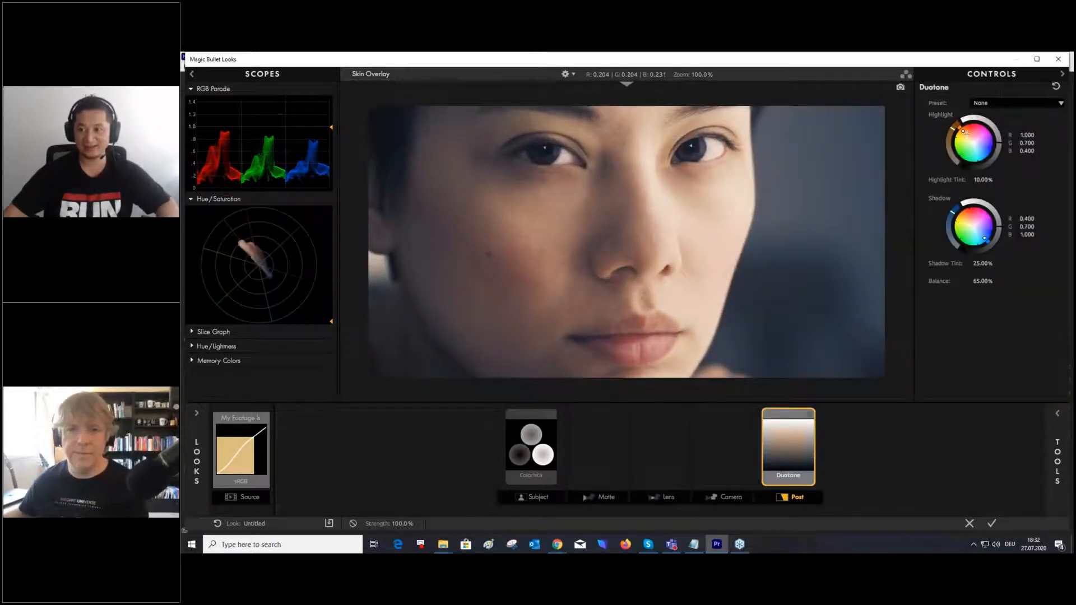
left_click_drag(963, 130, 962, 134)
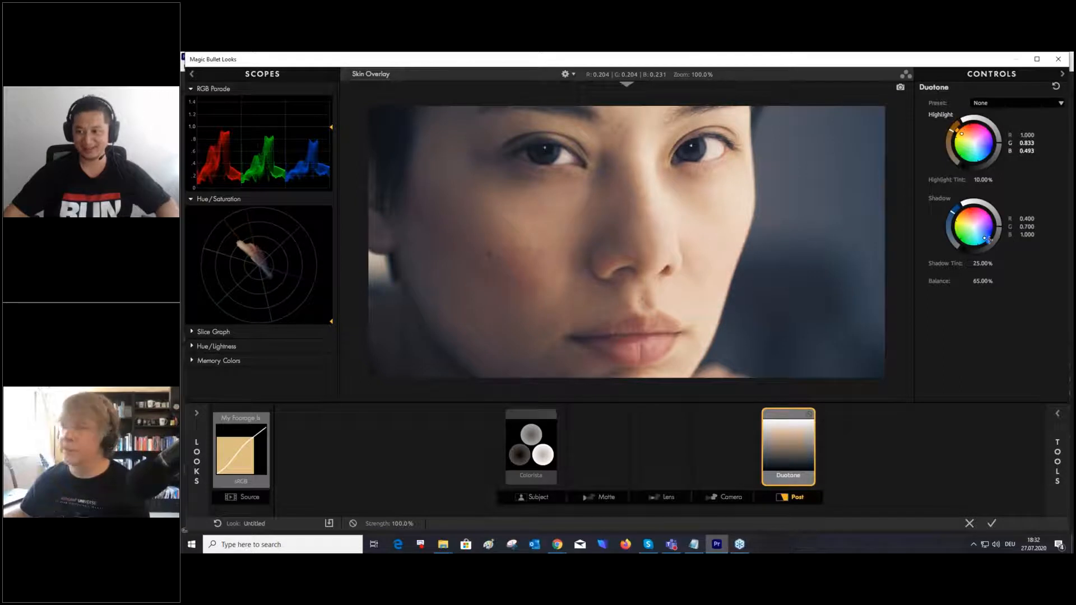
left_click_drag(984, 238, 984, 242)
left_click_drag(982, 280, 992, 281)
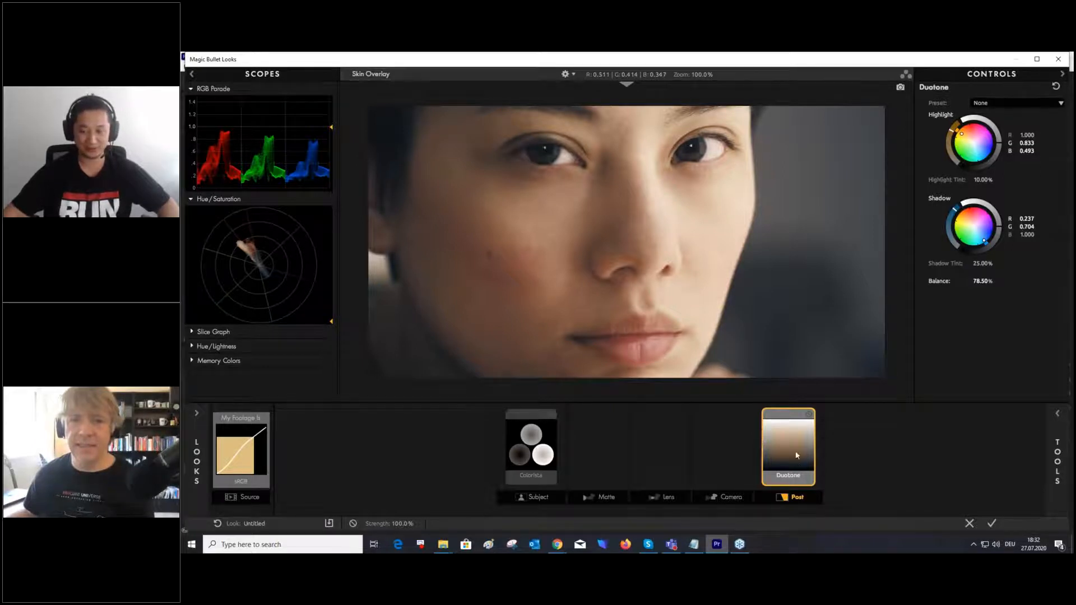
- Remove the Duotone and Colorista tools from the look and reset the contrast in My Footage Is
left_click_drag(794, 442, 801, 521)
left_click_drag(531, 448, 448, 501)
left_click(252, 453)
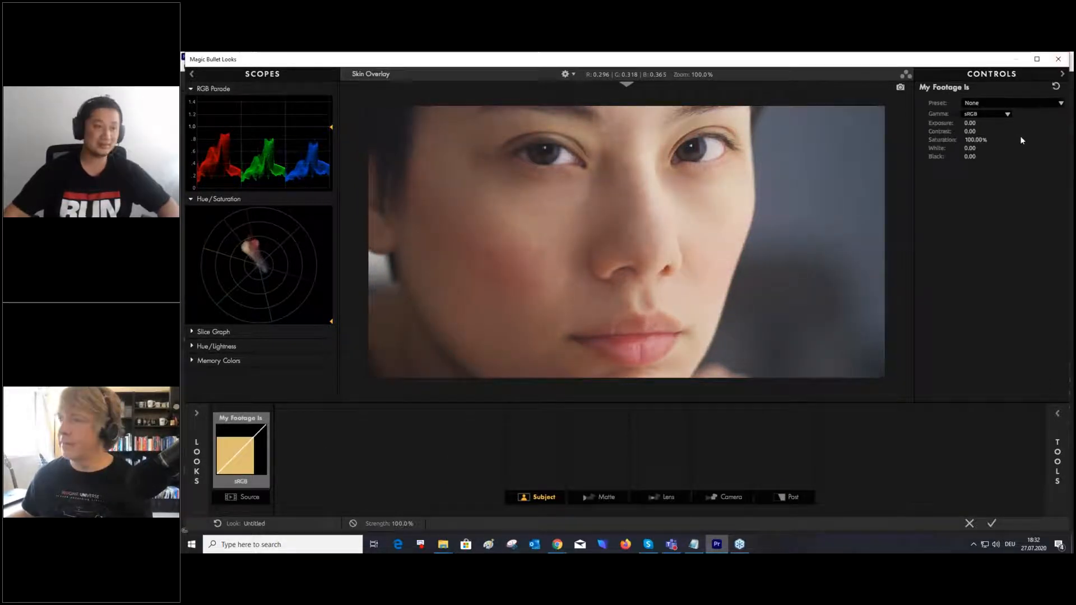
- Add Neg Bleach Bypass to the Camera stage and Print Bleach Bypass to the Post stage
left_click(1056, 450)
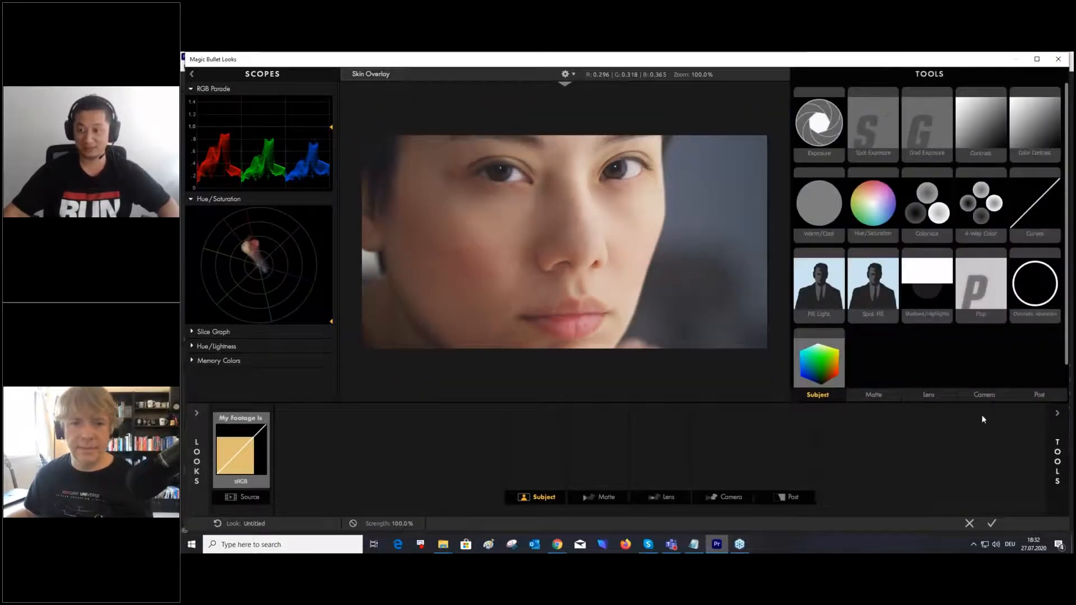
left_click(983, 395)
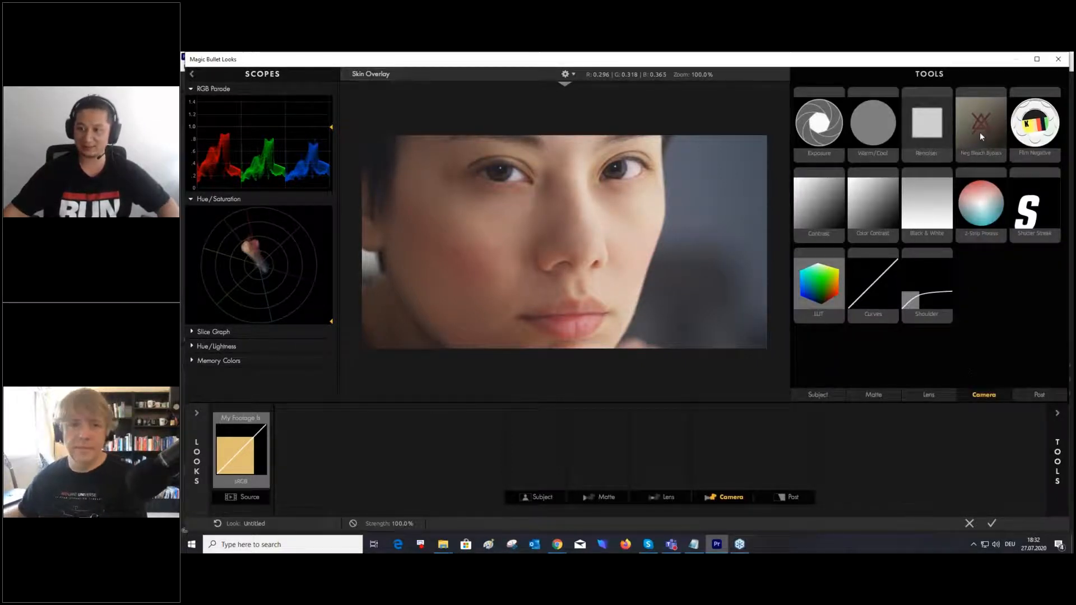
left_click_drag(979, 127, 715, 461)
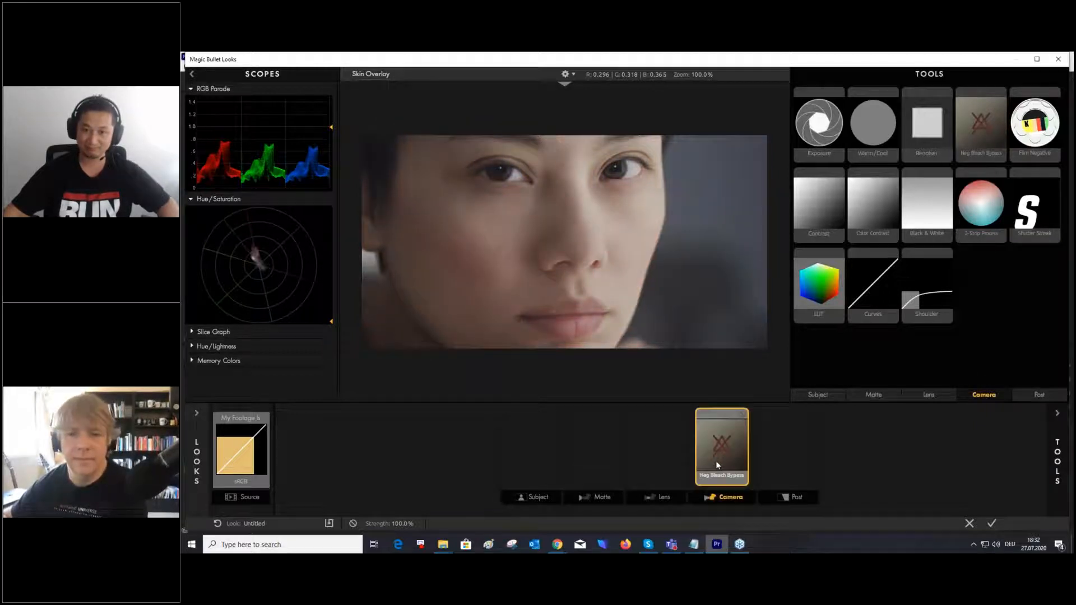
left_click(1037, 395)
left_click_drag(981, 128, 792, 458)
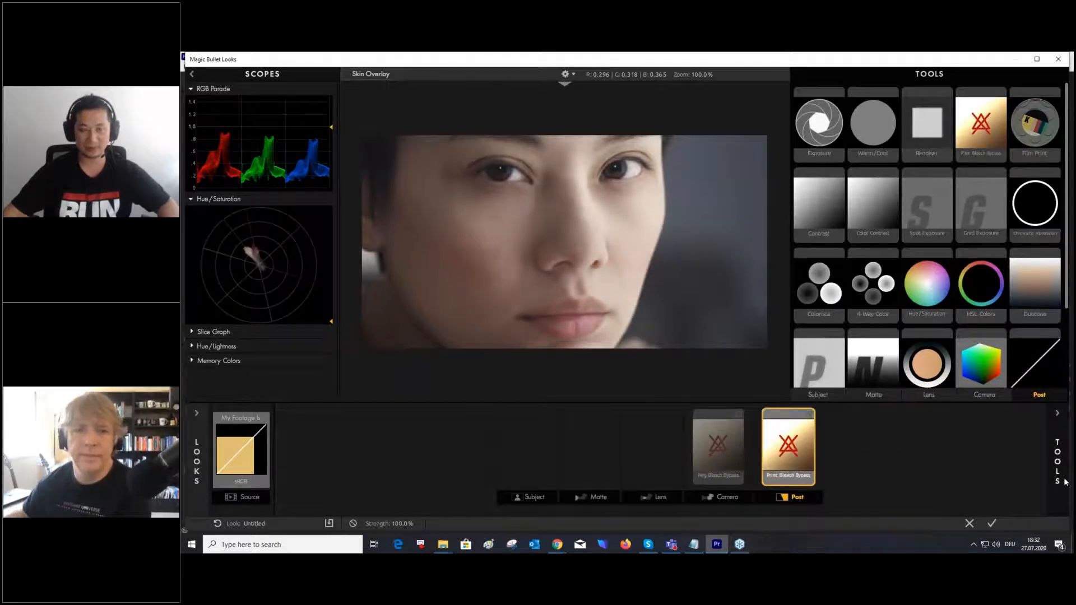
- Set Silver Retention to 100% for both the Neg Bleach Bypass and Print Bleach Bypass tools
left_click(1060, 459)
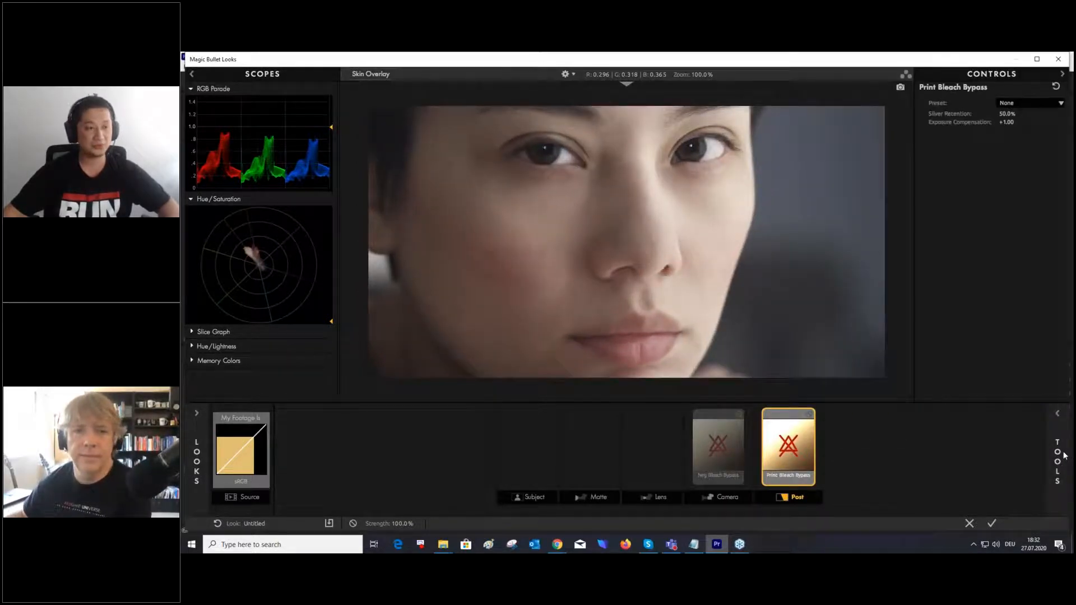
left_click(711, 448)
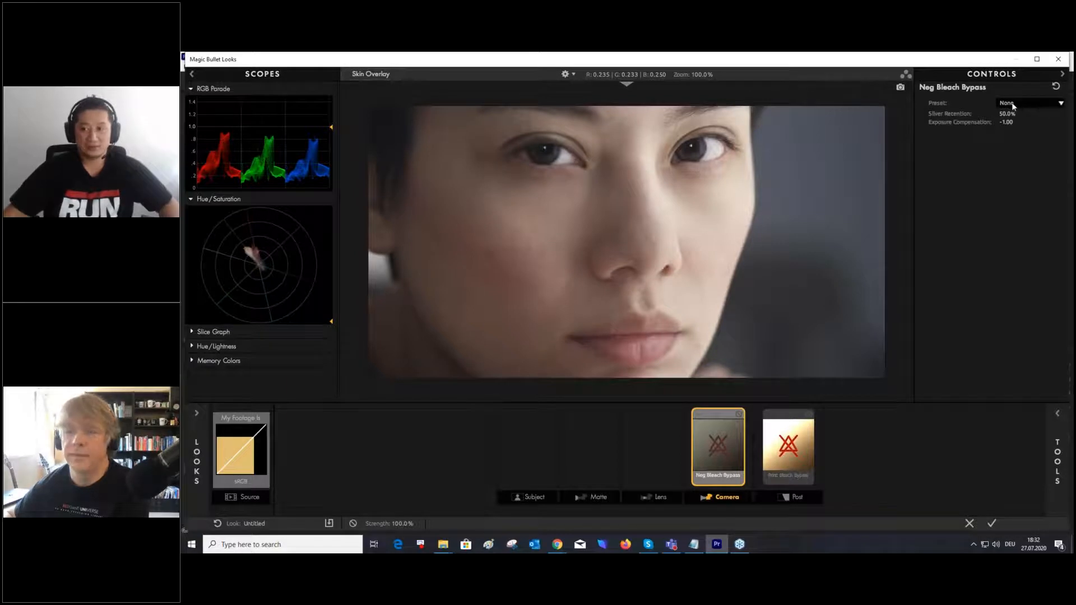
left_click_drag(1007, 114, 1036, 116)
left_click(786, 461)
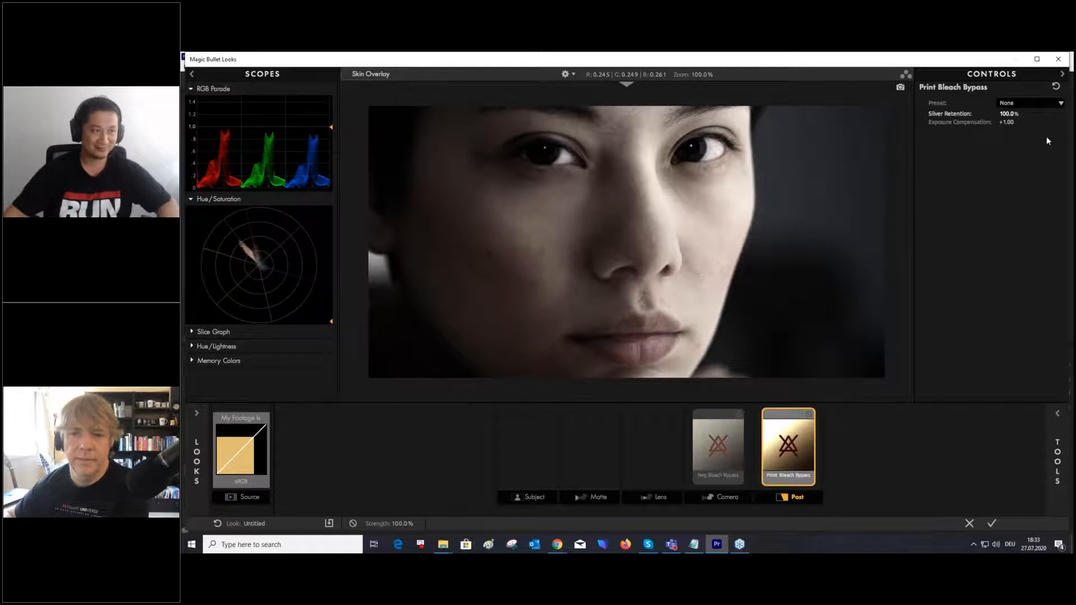
- Load the soldier-on-the-beach still from the Reference Library and compare it with the footage across the split view
left_click(627, 87)
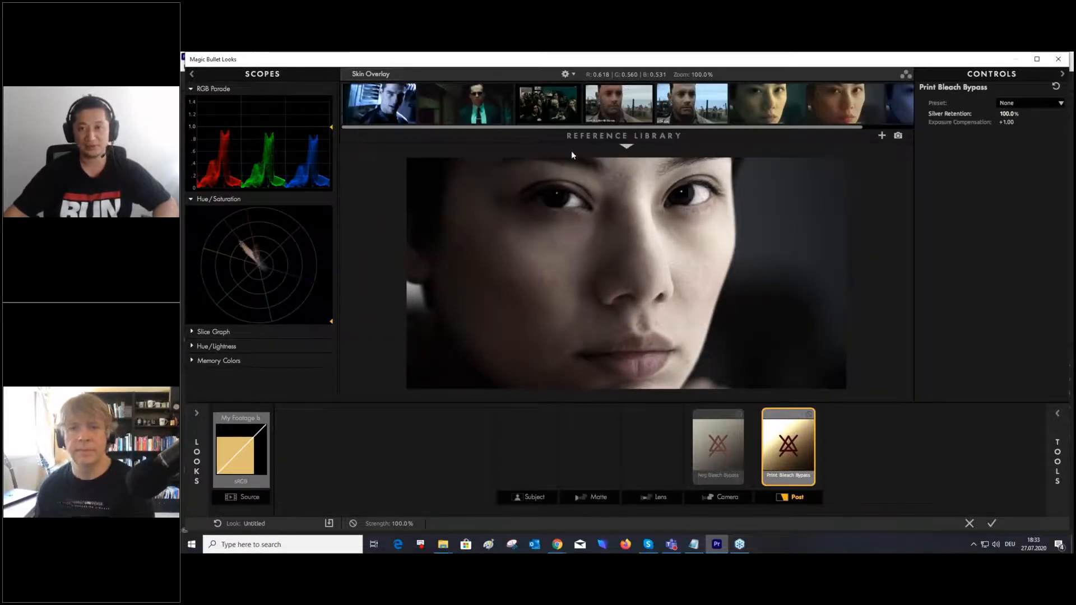
left_click(691, 104)
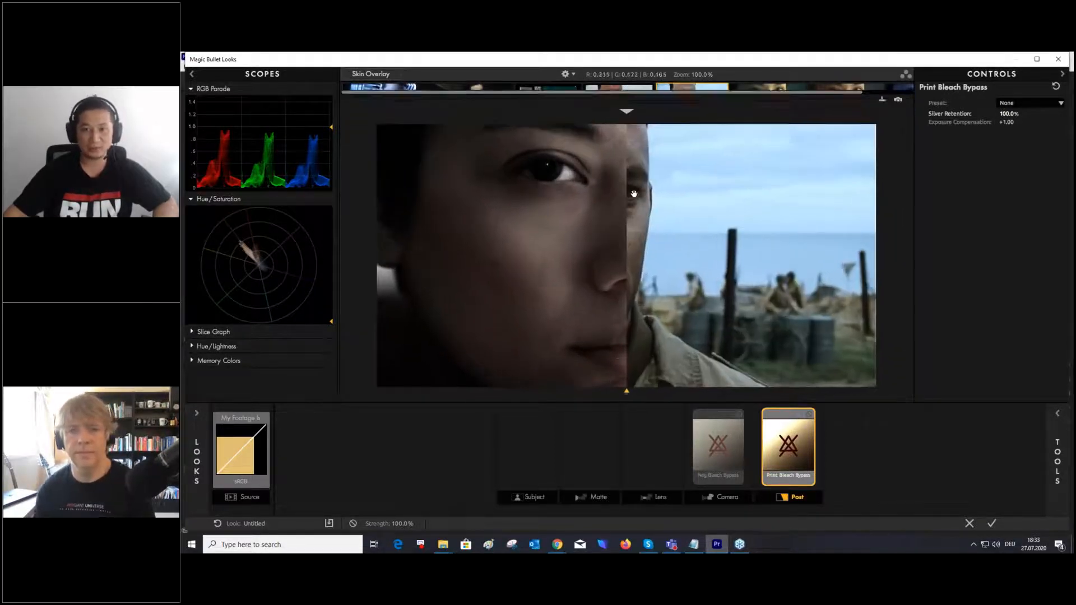
left_click_drag(625, 379, 331, 359)
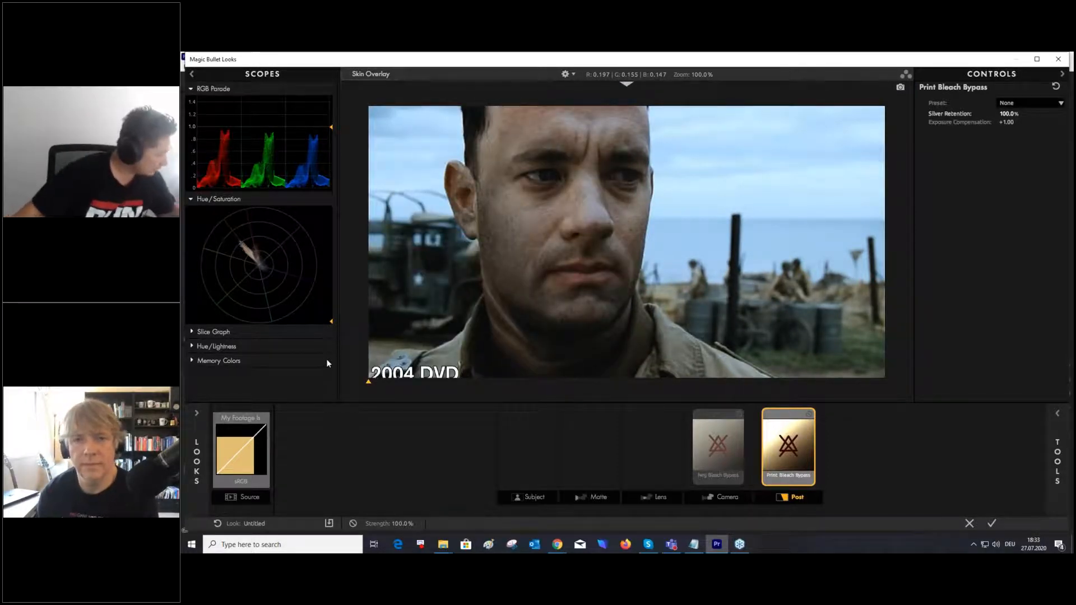
mouse_move(371, 383)
left_mouse_down()
mouse_move(418, 399)
mouse_move(608, 409)
mouse_move(628, 379)
mouse_move(587, 364)
mouse_move(631, 369)
mouse_move(548, 362)
mouse_move(651, 353)
left_mouse_up()
left_click(718, 450)
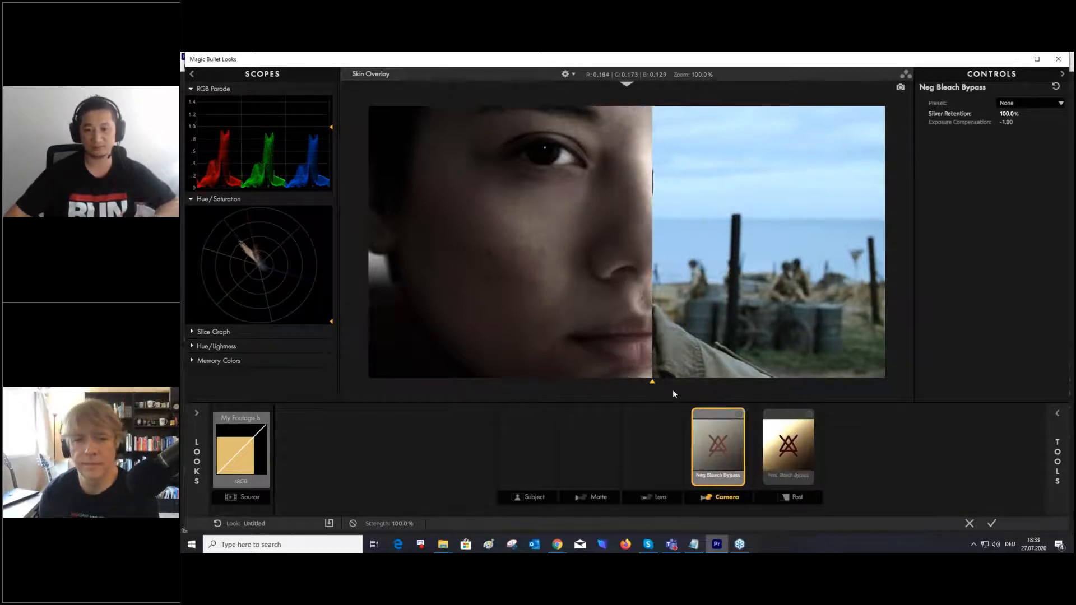
left_click_drag(649, 380, 785, 382)
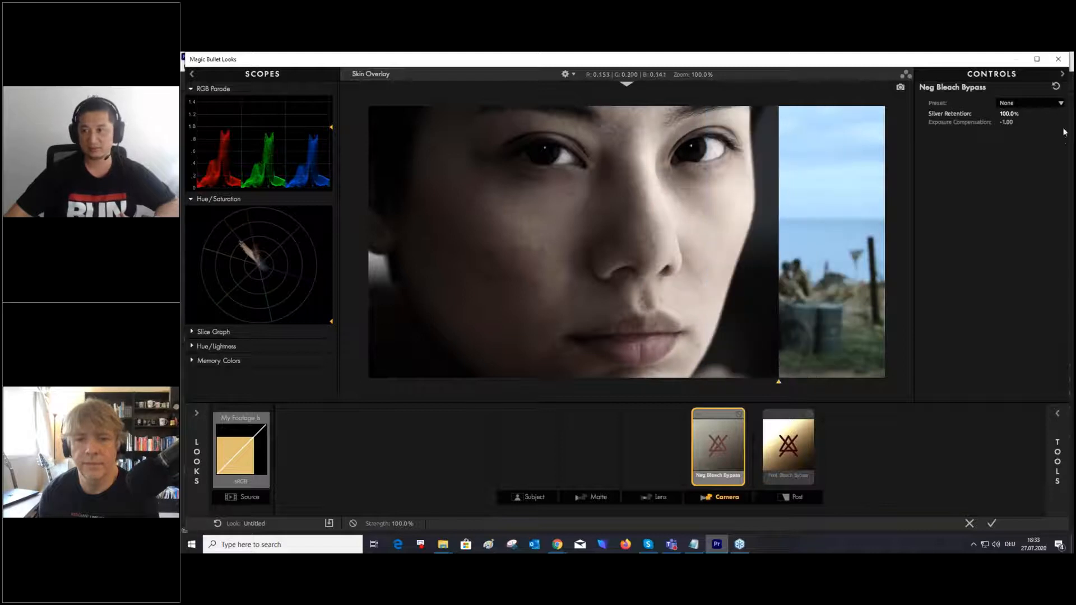
- Set the Print Bleach Bypass Silver Retention to 86.9%, keeping Neg Bleach Bypass at 100%
mouse_move(1008, 114)
left_mouse_down()
mouse_move(997, 114)
mouse_move(1012, 113)
left_mouse_up()
left_click(788, 444)
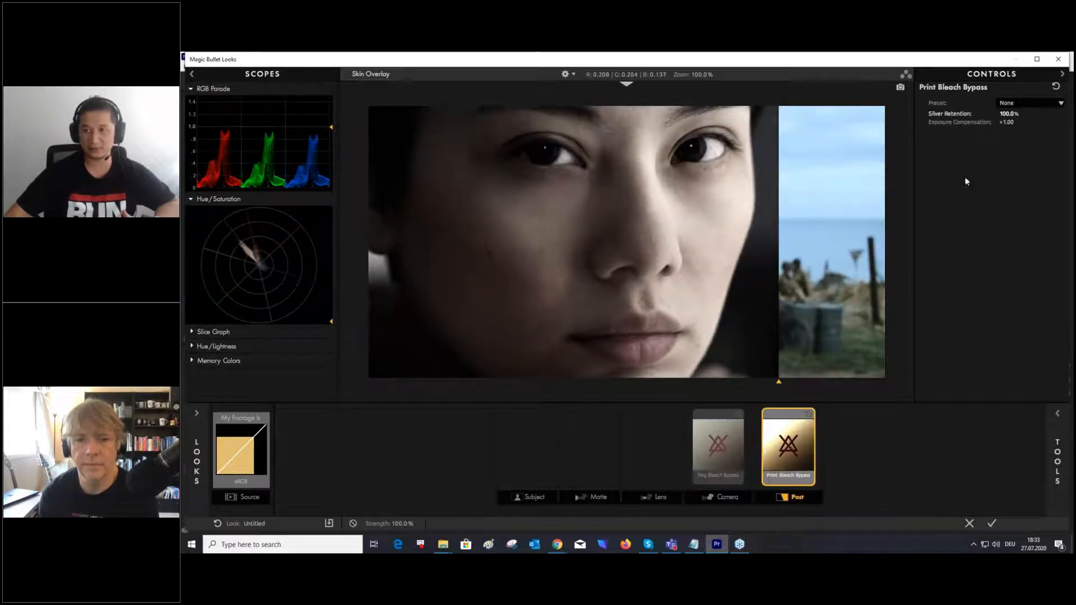
mouse_move(1007, 114)
left_mouse_down()
mouse_move(997, 113)
mouse_move(1008, 113)
left_mouse_up()
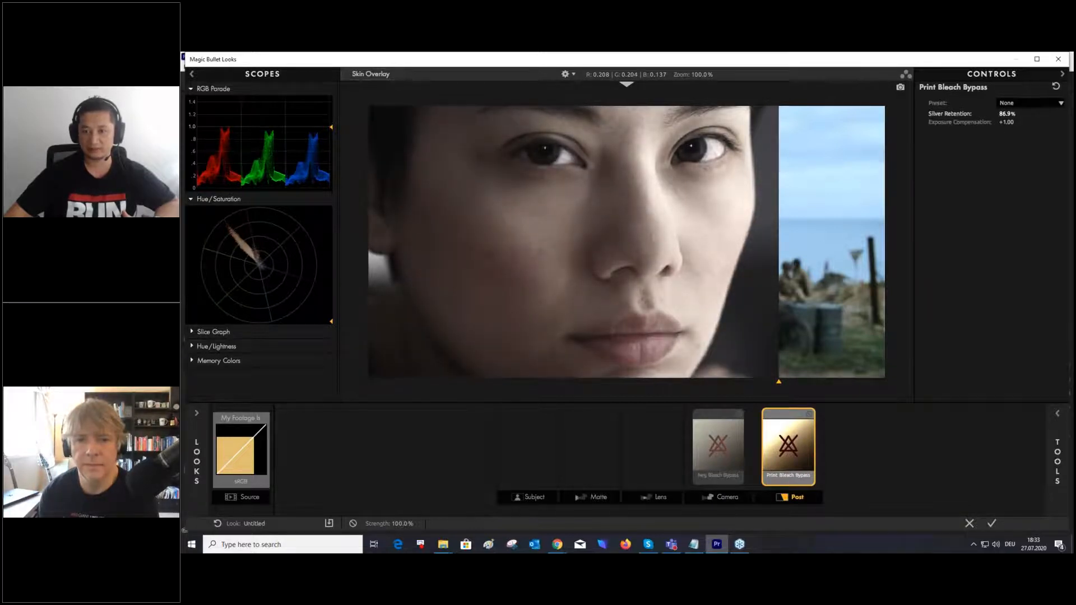
left_click(722, 450)
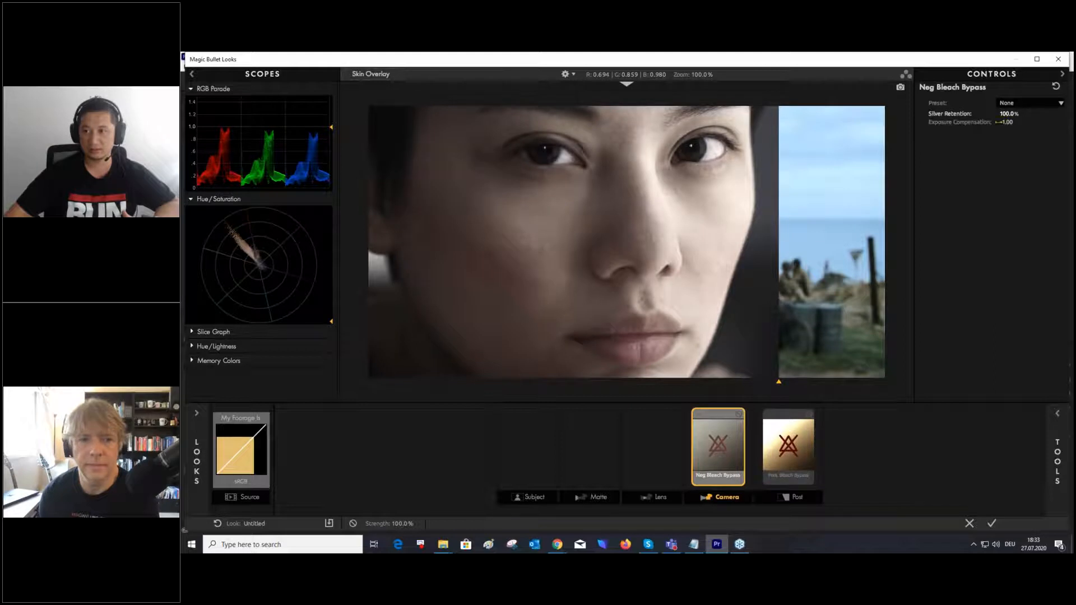
- Set the contrast in My Footage Is to +4.10, judging it against the reference still in the split view
left_click_drag(779, 359, 566, 355)
left_click(235, 466)
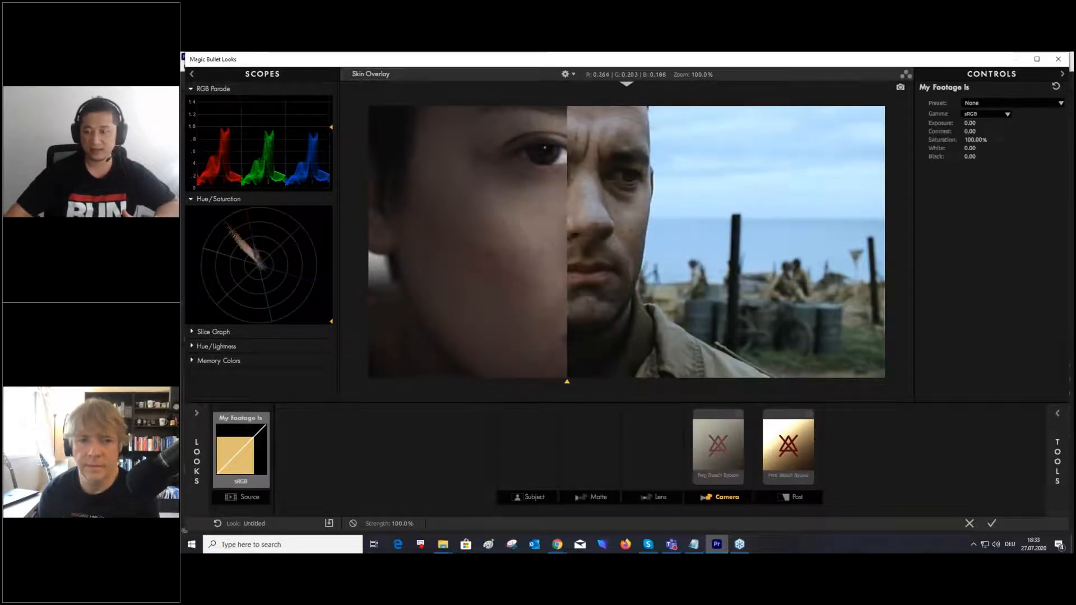
left_click_drag(970, 132, 988, 131)
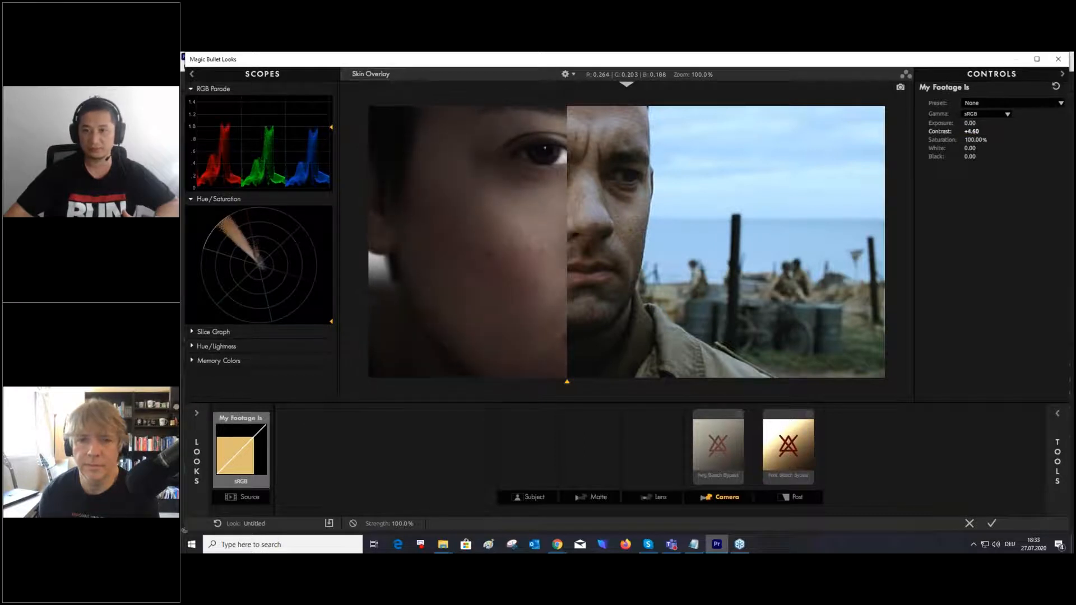
left_click_drag(989, 132, 991, 132)
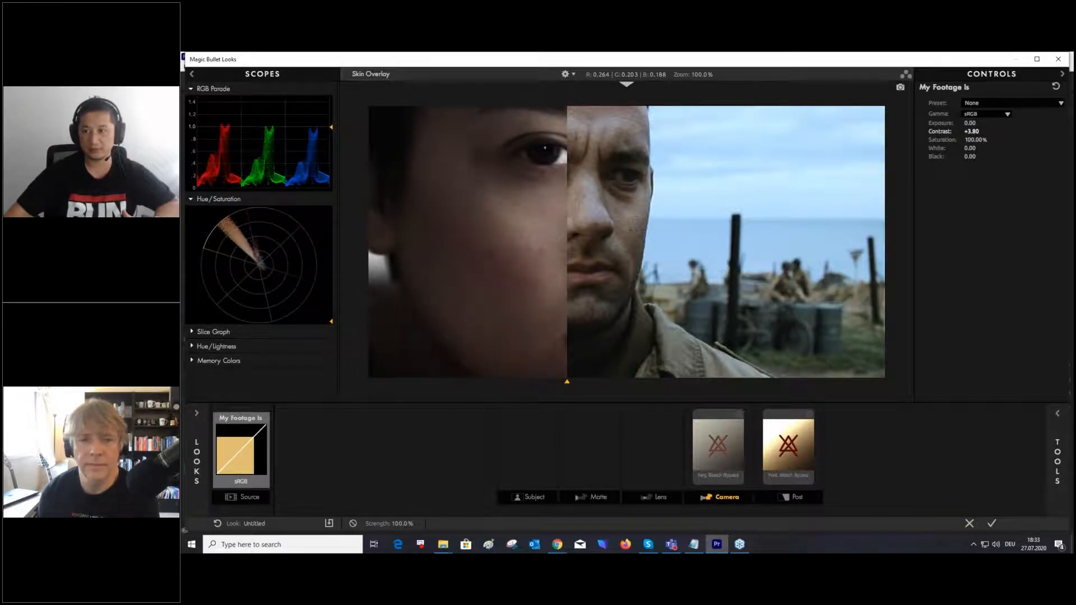
left_click_drag(565, 384, 588, 375)
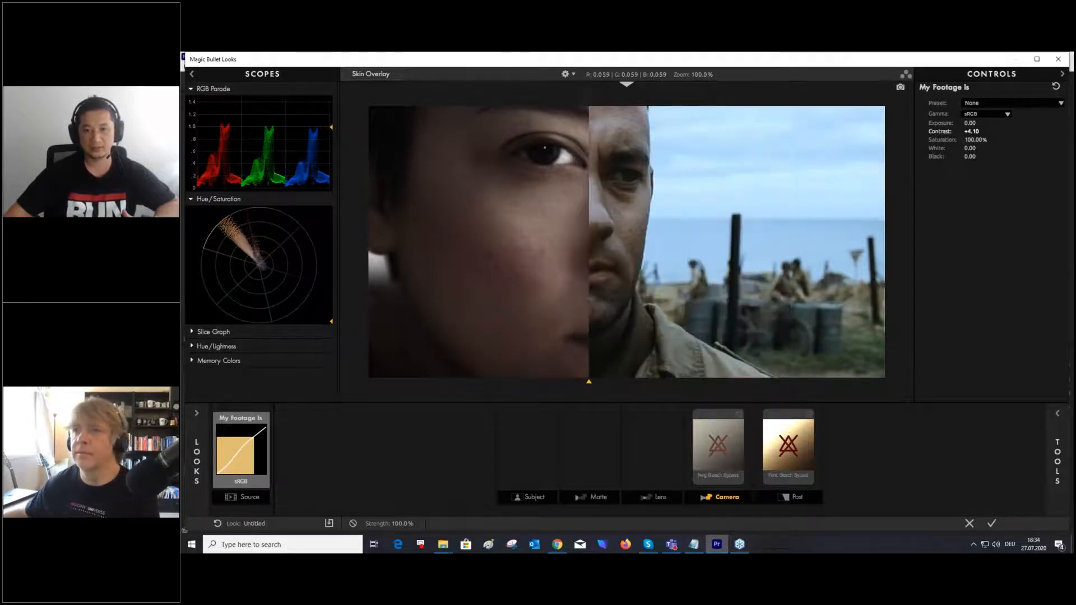
- Add a Colorista tool to the look's Subject stage
left_click(1057, 458)
left_click(831, 395)
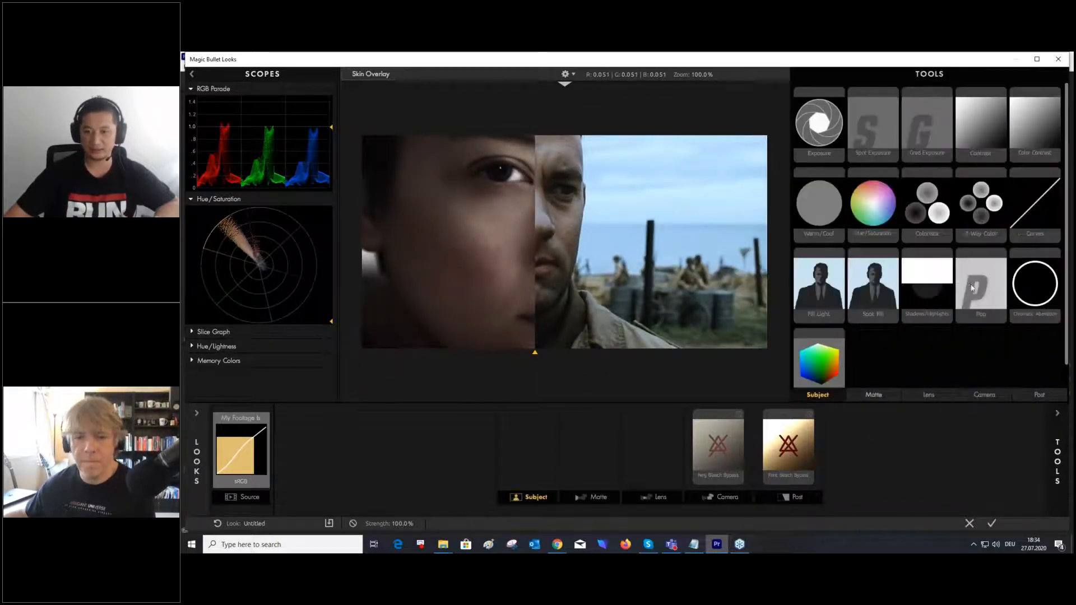
left_click_drag(931, 215, 531, 458)
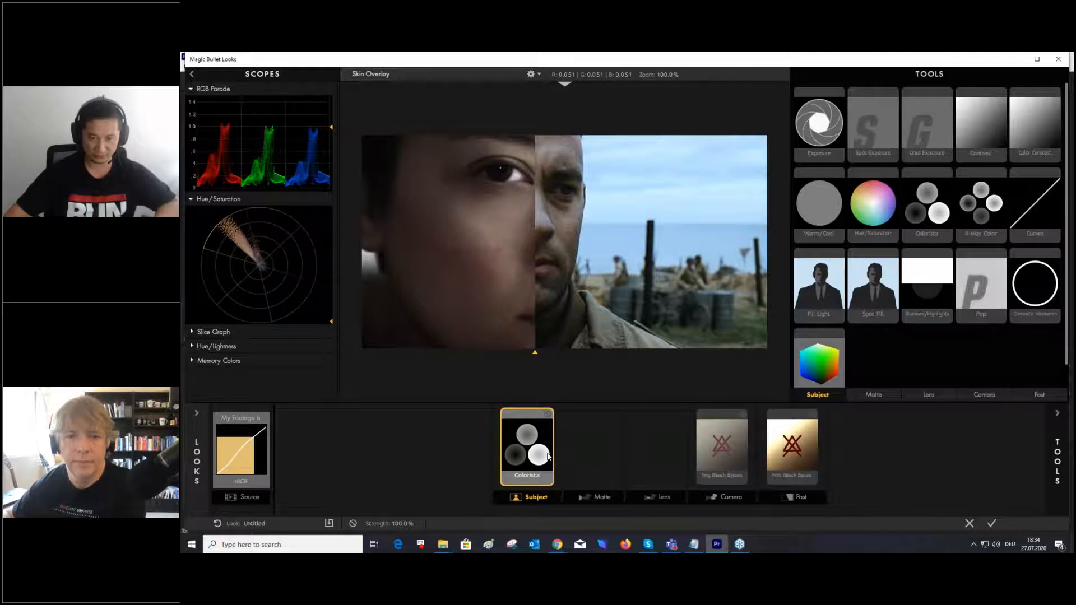
- Replace the Colorista tool in the look's Subject stage with a fresh Colorista and show its controls
key("Delete")
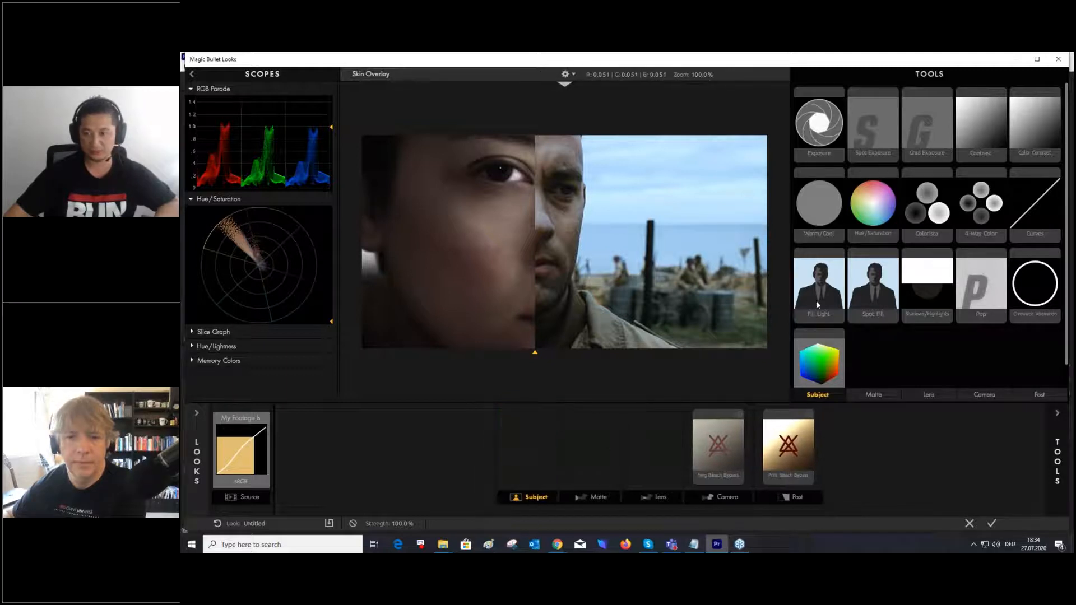
left_click_drag(922, 201, 401, 245)
left_click(1058, 481)
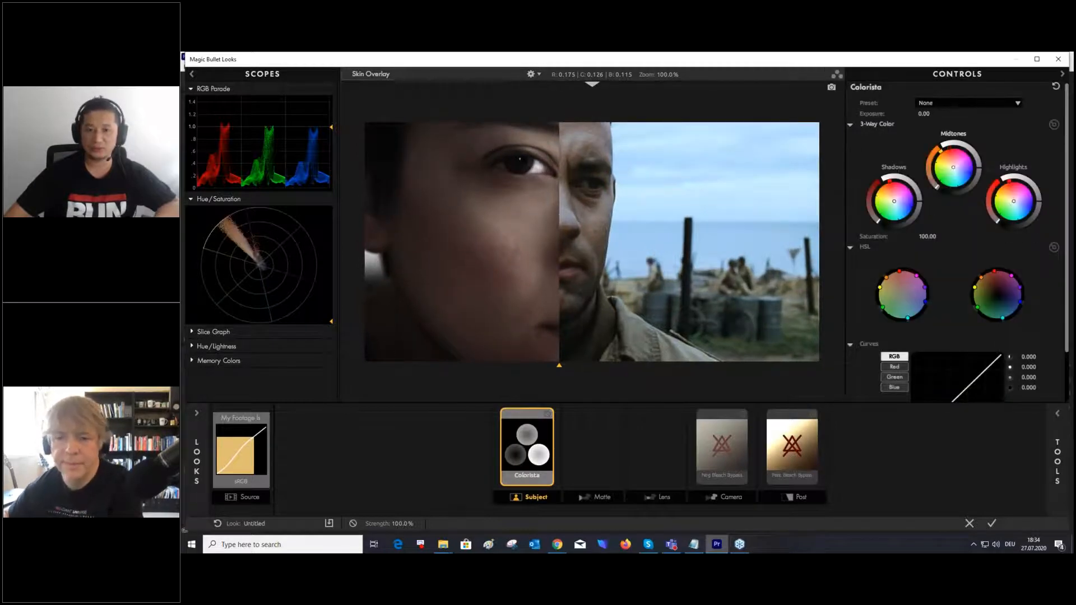
- Push the Colorista highlights toward yellow, then reset the midtones and push them toward yellow as well
left_click_drag(953, 167, 949, 162)
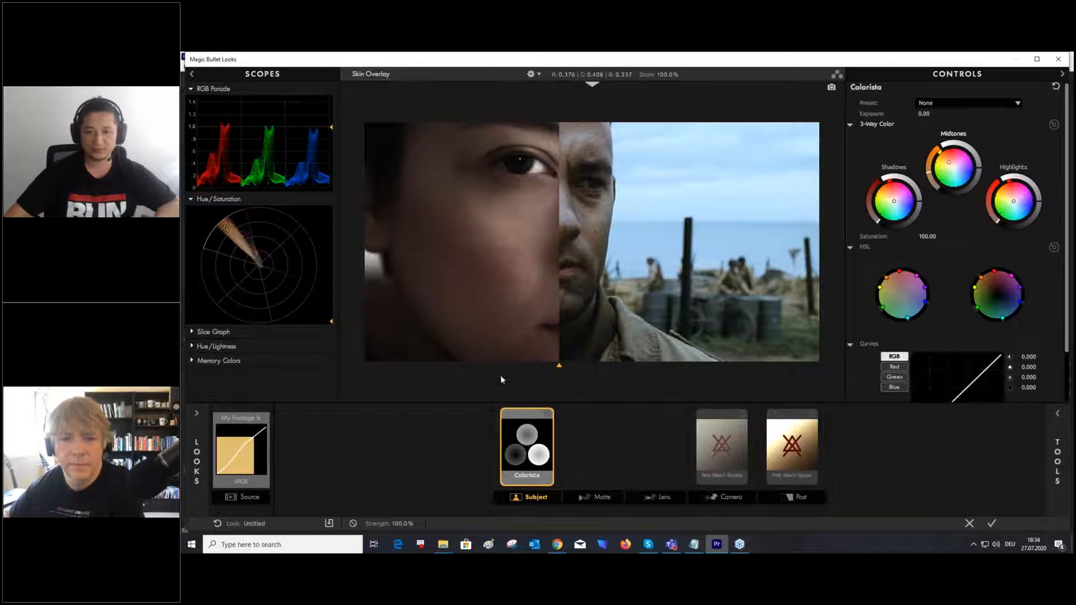
left_click_drag(557, 366, 588, 366)
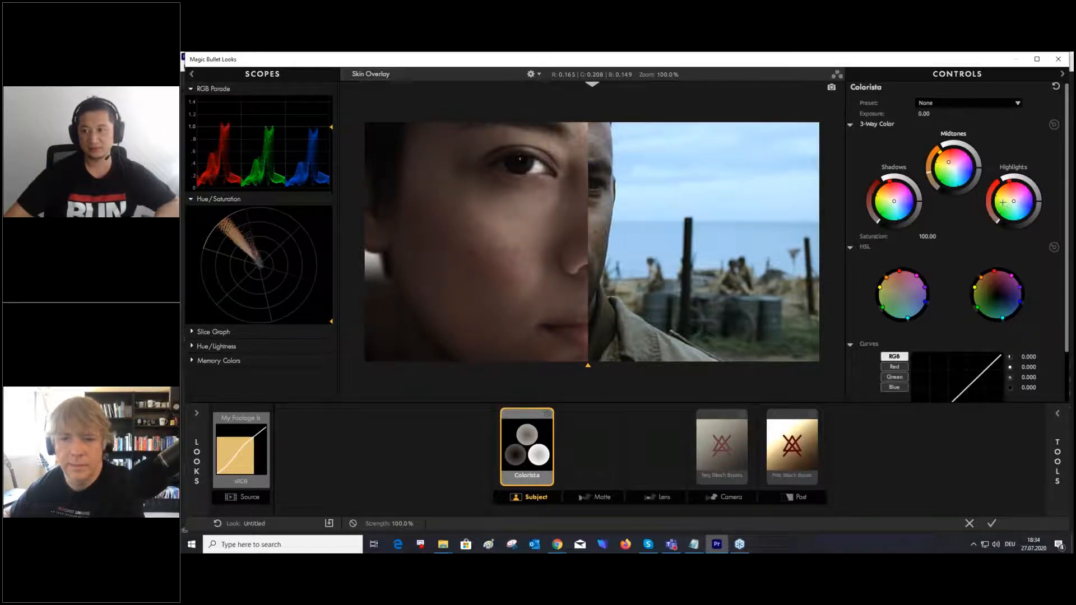
left_click_drag(1013, 202, 1005, 198)
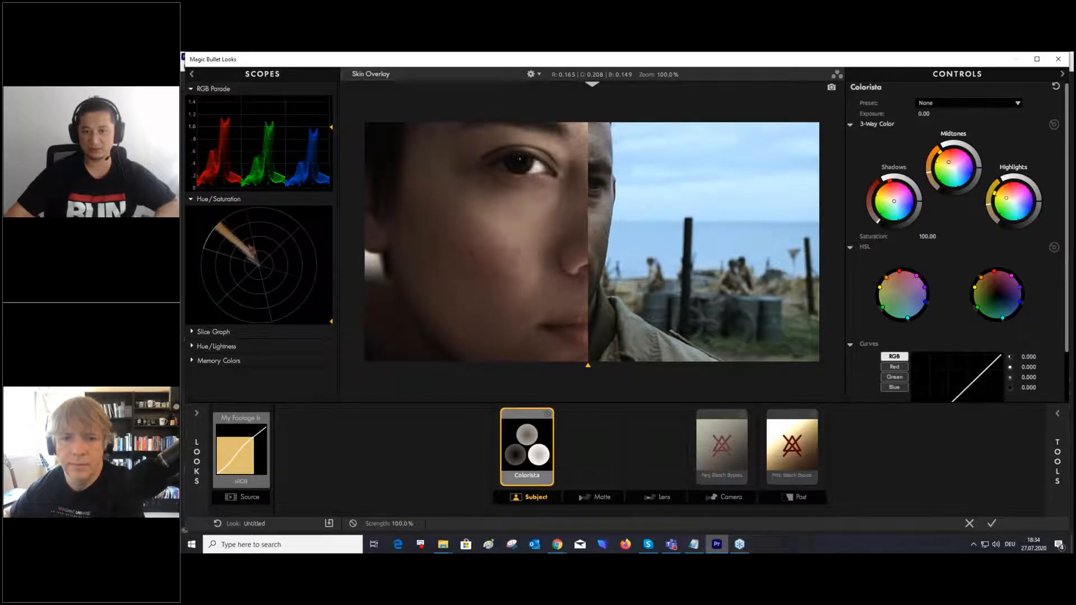
double_click(953, 166)
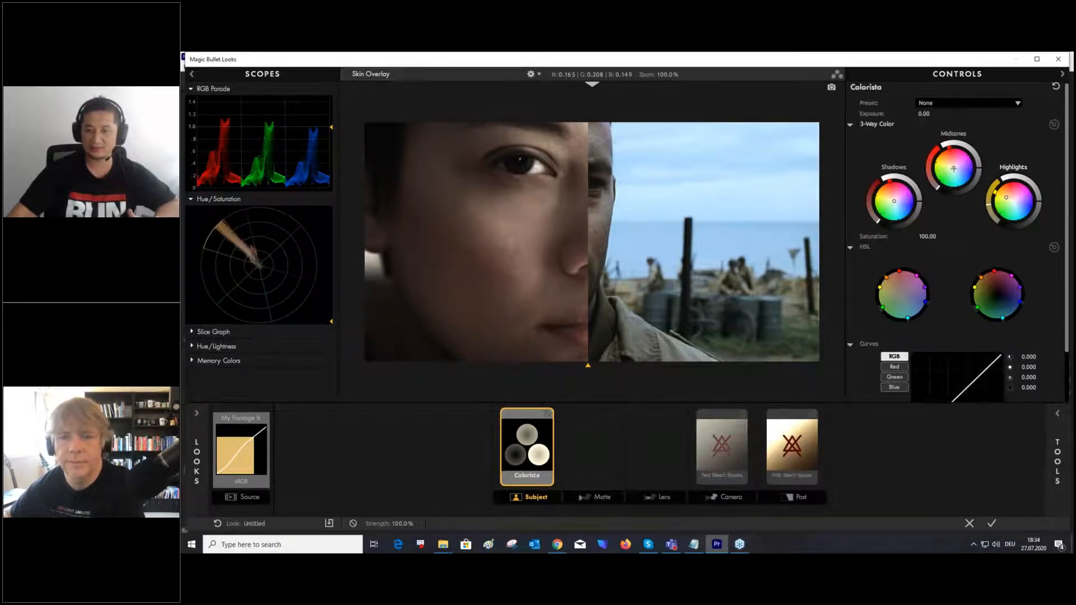
left_click_drag(953, 168, 945, 163)
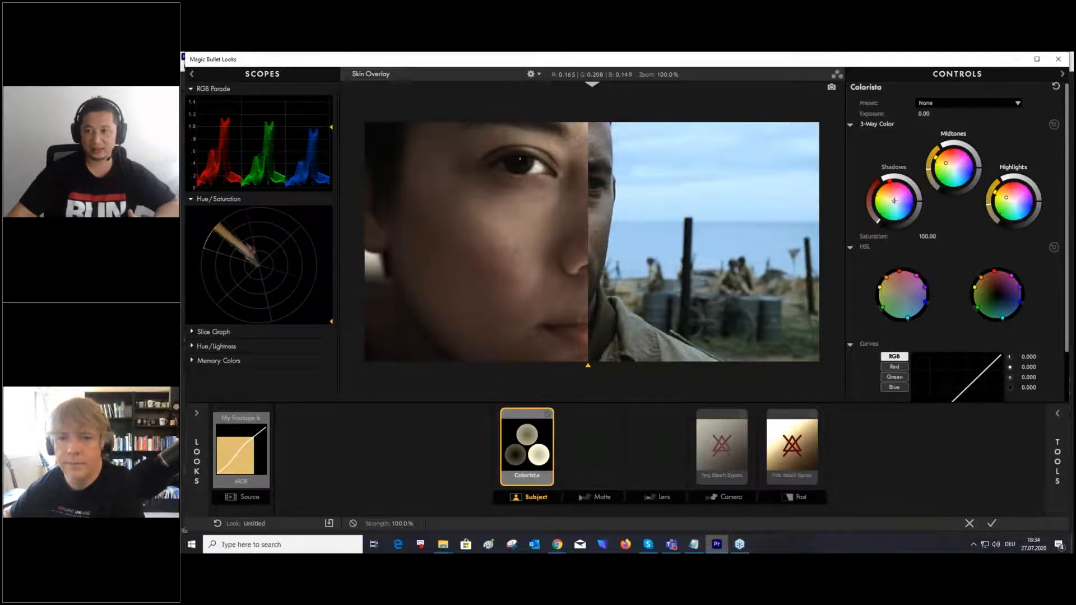
- Push the Colorista shadows toward cyan-blue and lower the highlights' brightness, comparing the footage with the reference still across the split view
left_click_drag(894, 200, 897, 211)
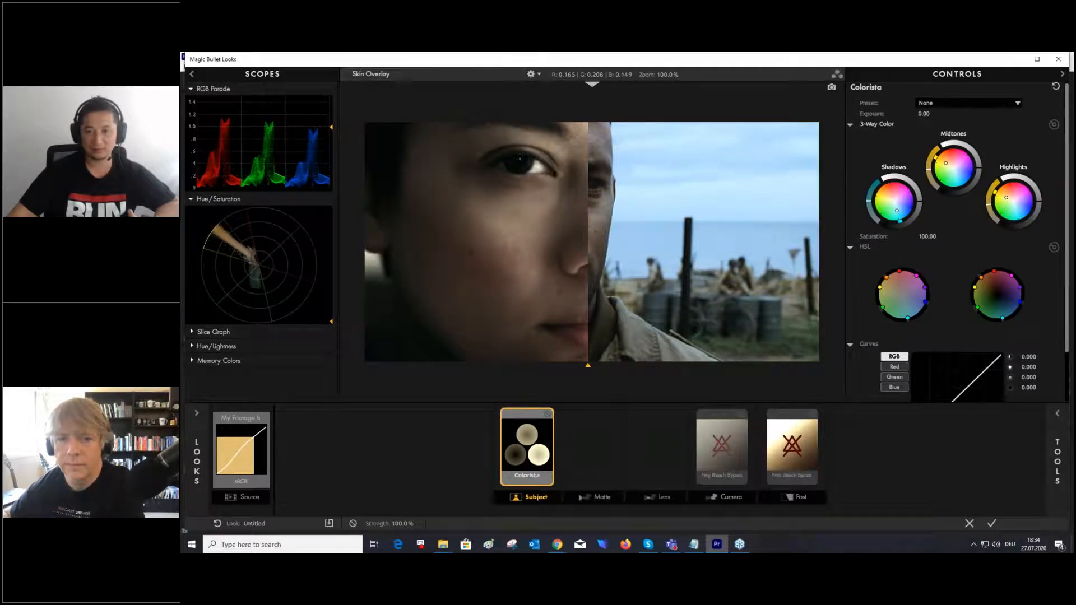
mouse_move(589, 366)
left_mouse_down()
mouse_move(787, 361)
mouse_move(737, 362)
left_mouse_up()
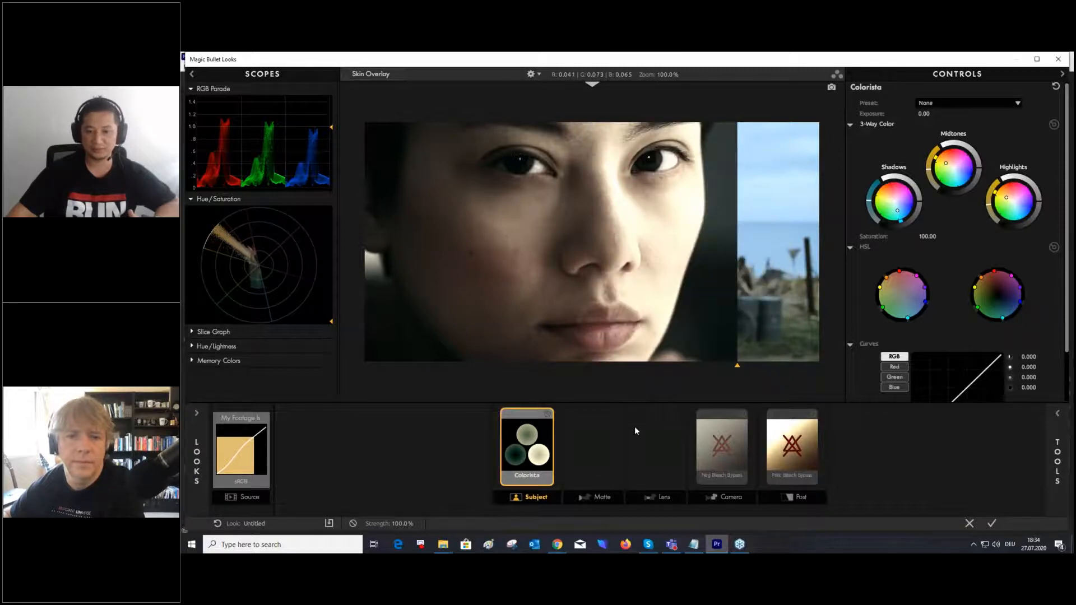
left_click_drag(1037, 203, 1037, 188)
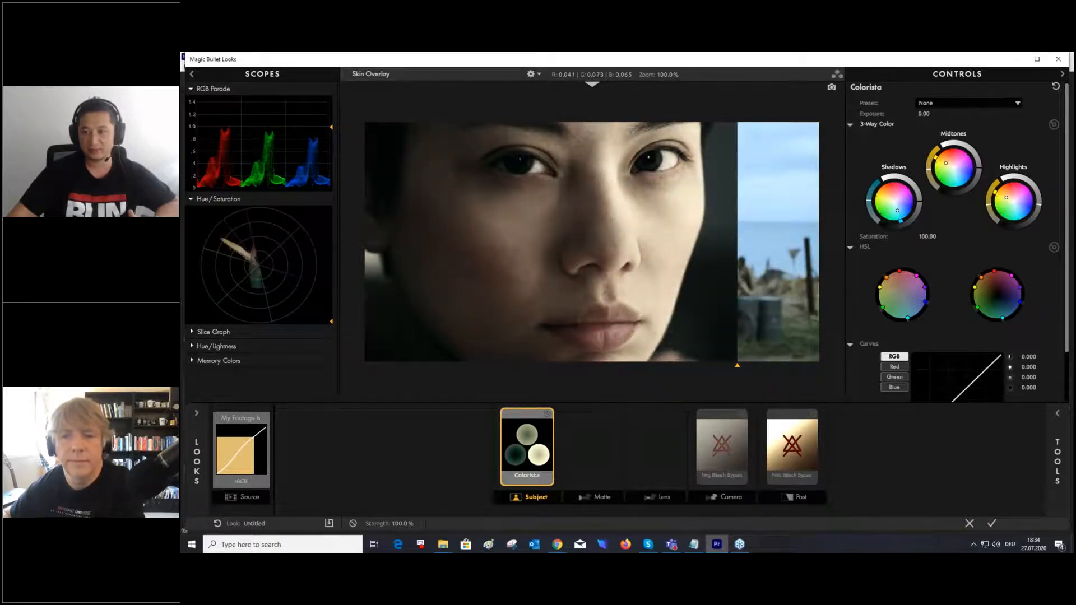
left_click_drag(739, 357, 467, 357)
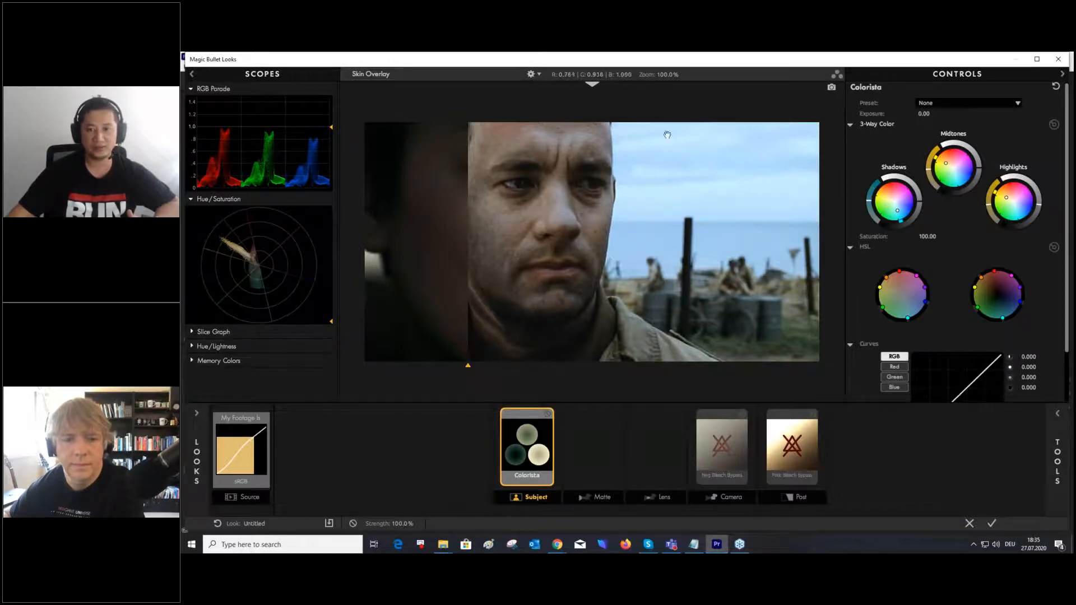
left_click_drag(470, 365, 614, 362)
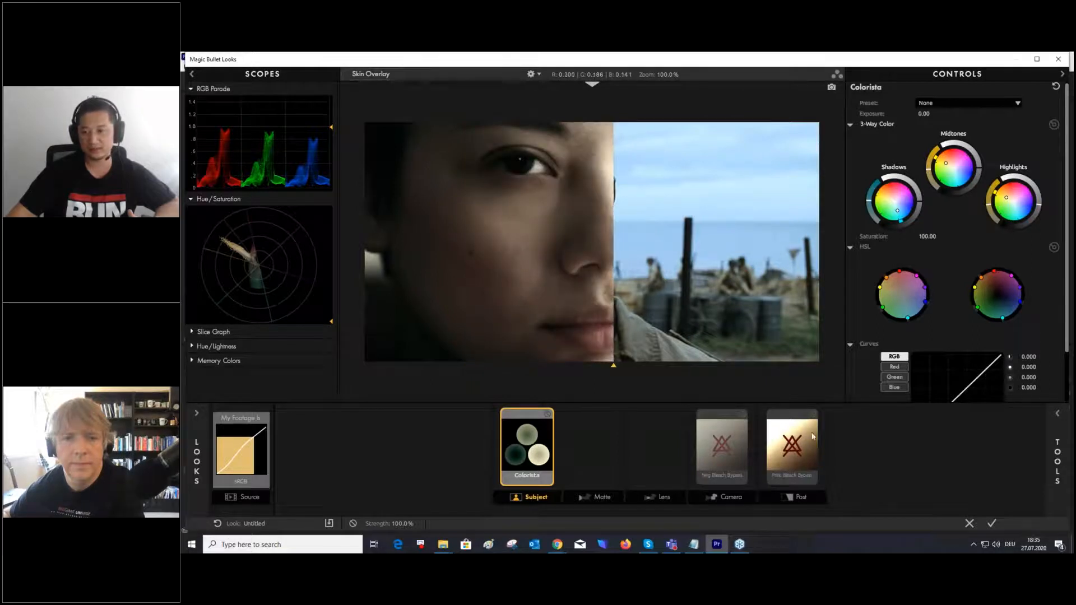
- Add a Warm/Cool tool after Colorista in the Subject stage and set Warm/Cool to +0.540 and Tint to +0.082
left_click(1056, 453)
left_click_drag(822, 207, 568, 432)
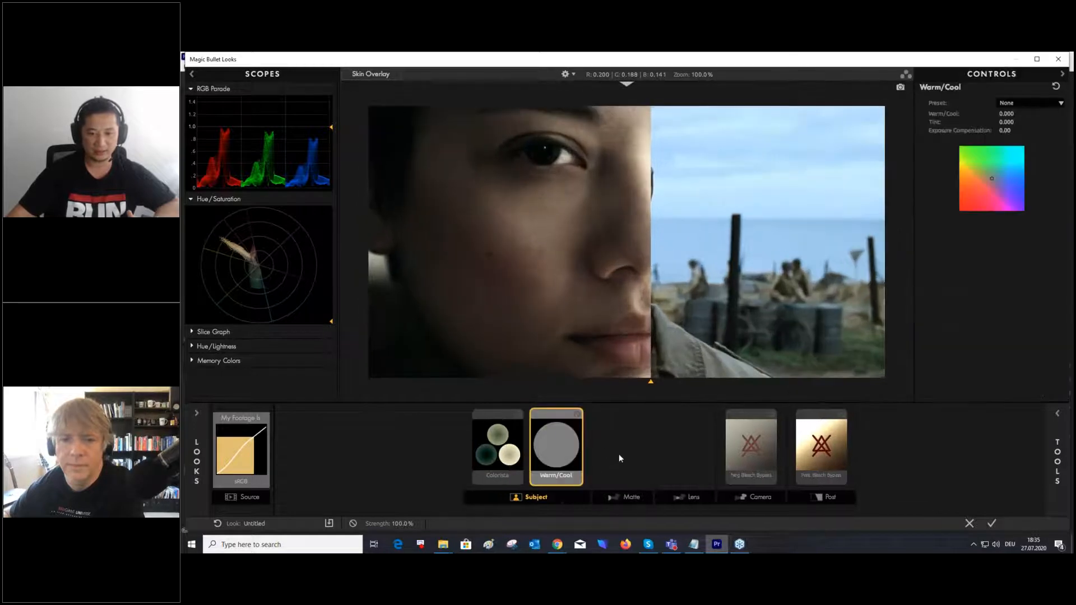
left_click_drag(650, 384, 796, 381)
mouse_move(556, 447)
left_mouse_down()
mouse_move(763, 433)
mouse_move(813, 445)
mouse_move(549, 443)
mouse_move(556, 449)
left_mouse_up()
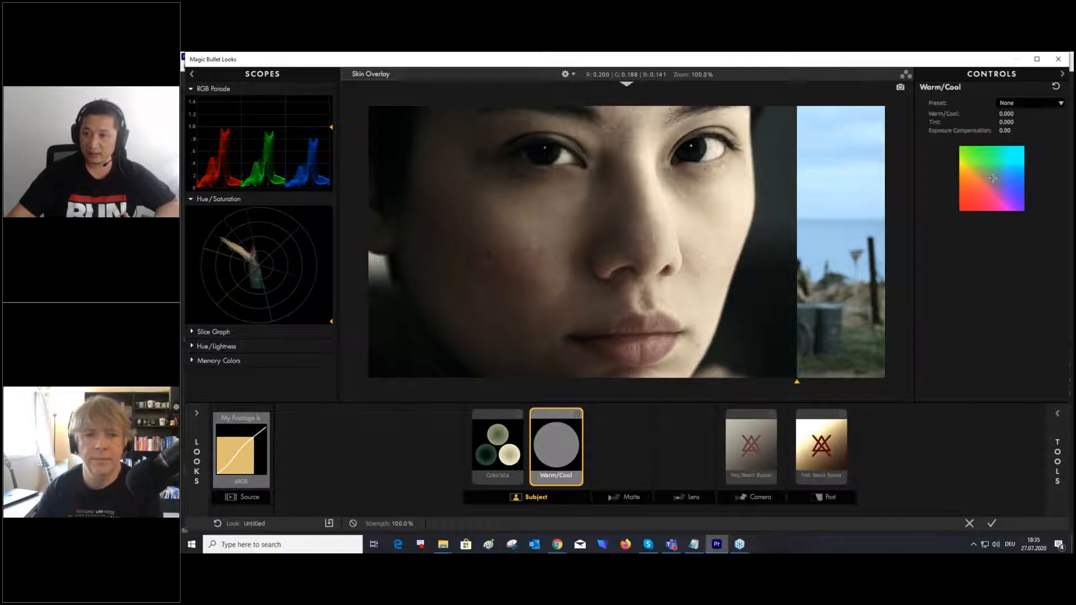
left_click_drag(992, 182, 1000, 176)
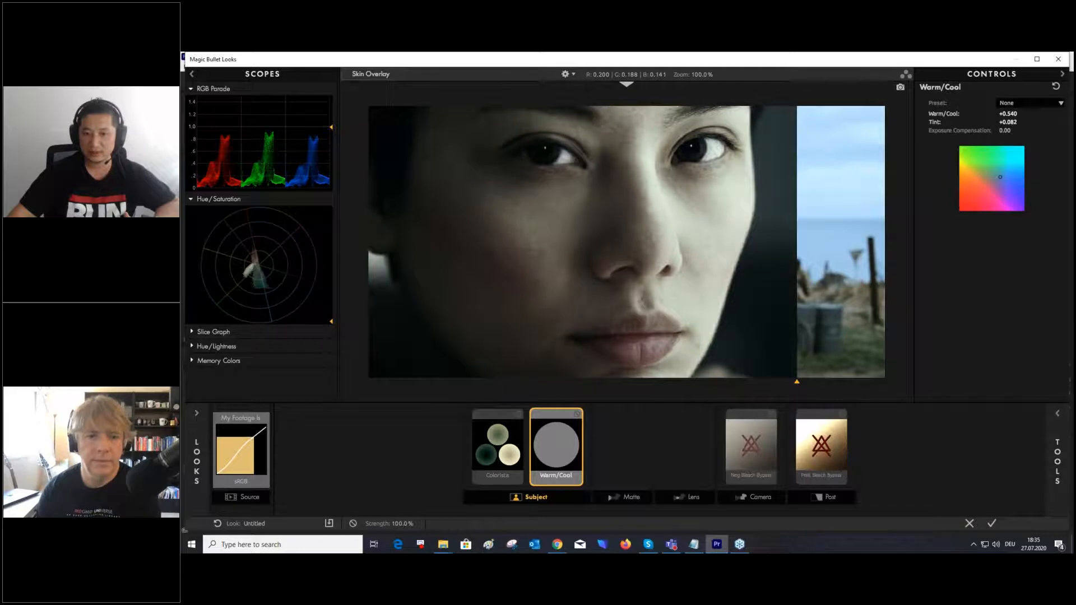
- Reopen the Colorista settings and compare the cooled footage with the reference still across the split view
left_click(497, 445)
left_click_drag(735, 365, 563, 350)
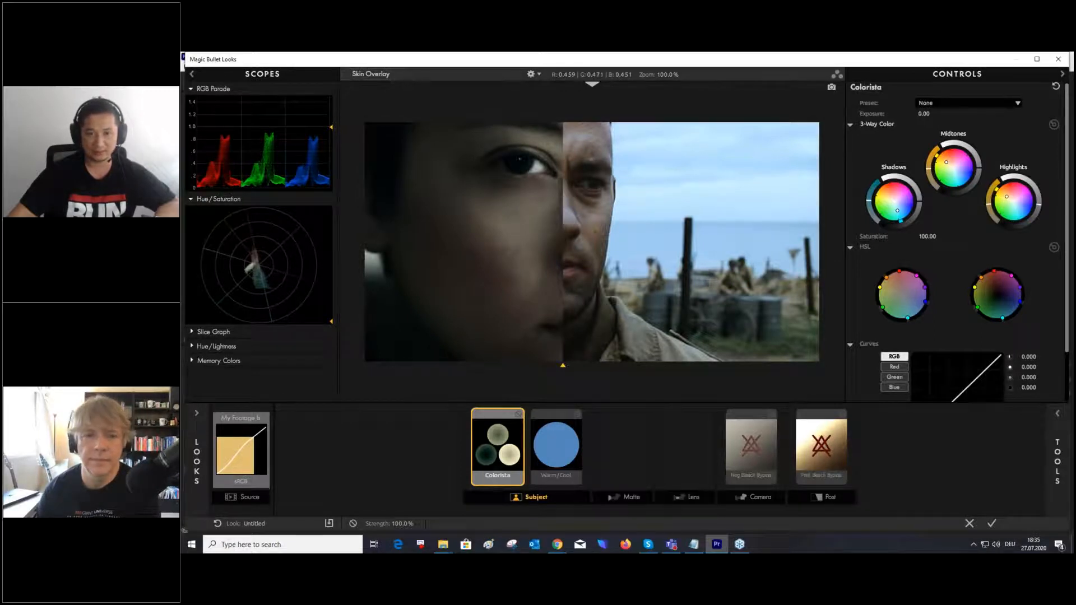
left_click_drag(564, 367, 783, 373)
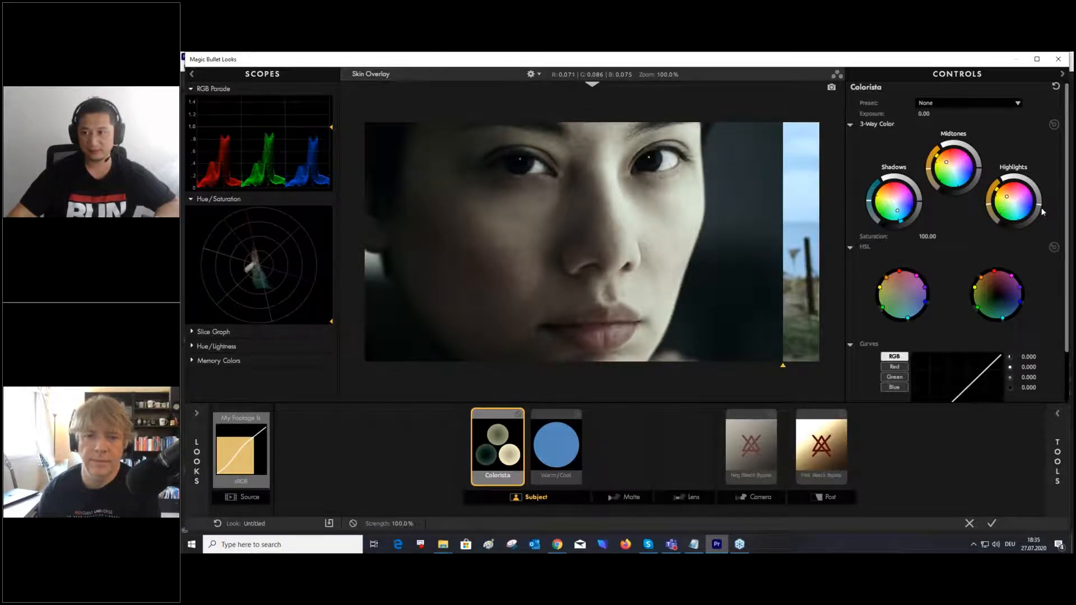
left_click_drag(783, 365, 660, 369)
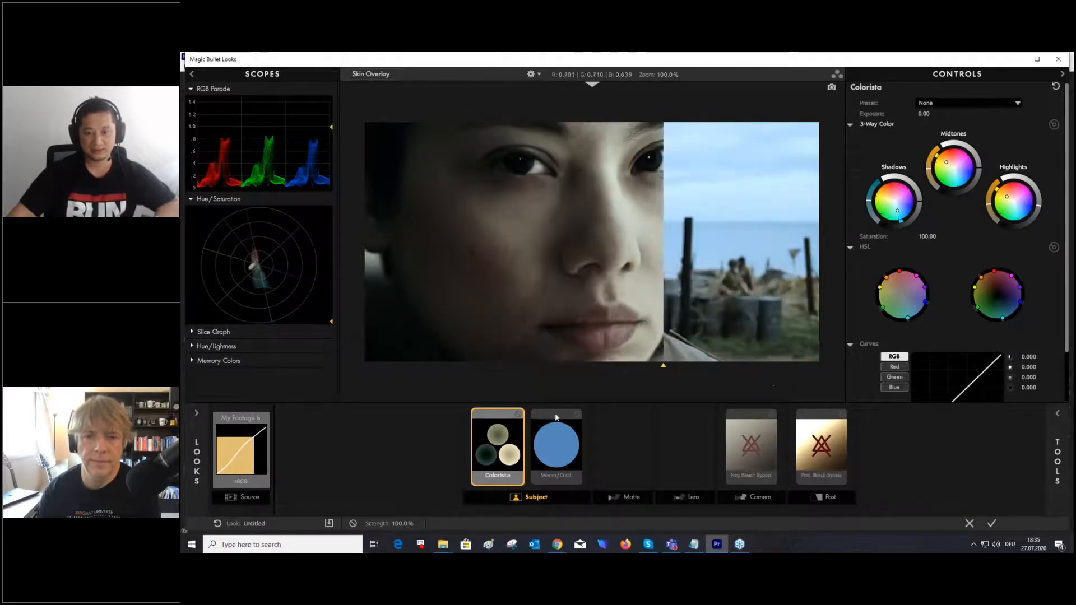
- Cool the look further by setting Warm/Cool to +0.727 and Tint to -0.060, revealing more of the footage in the split view
left_click(565, 446)
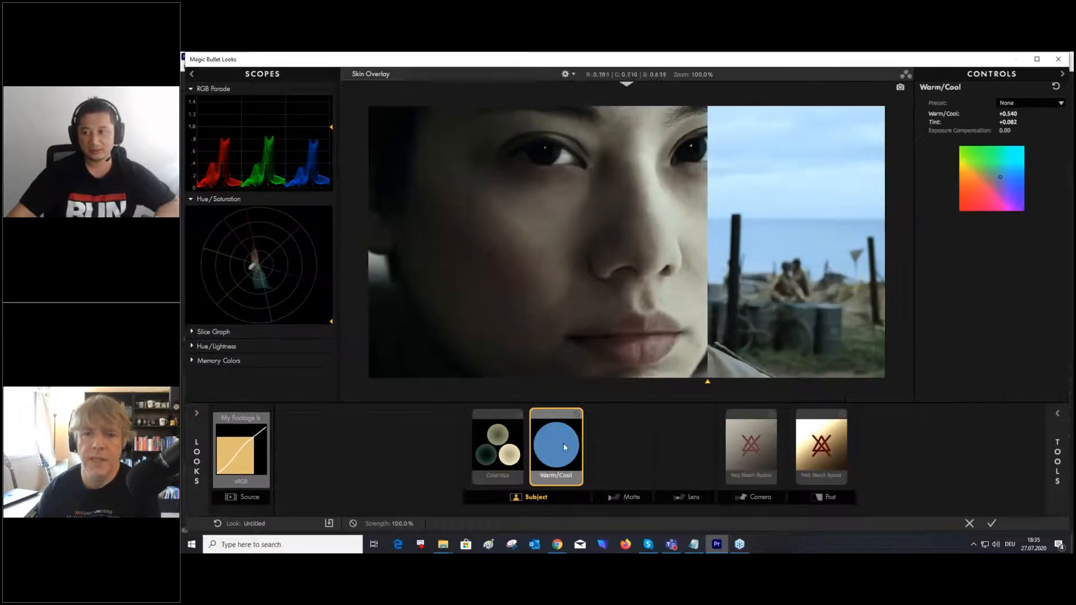
left_click(1000, 177)
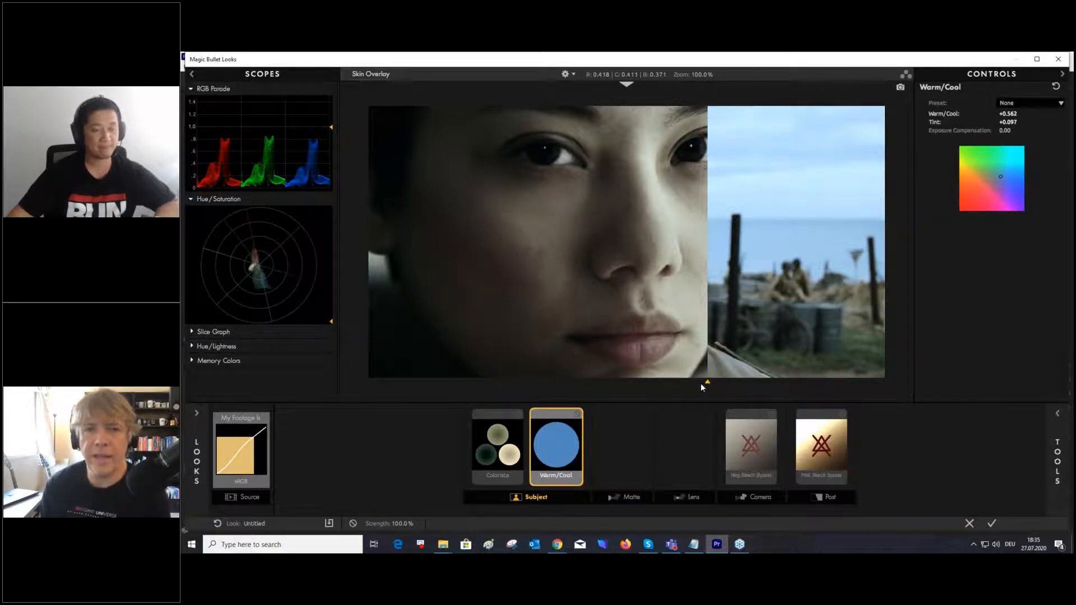
left_click_drag(703, 381, 821, 390)
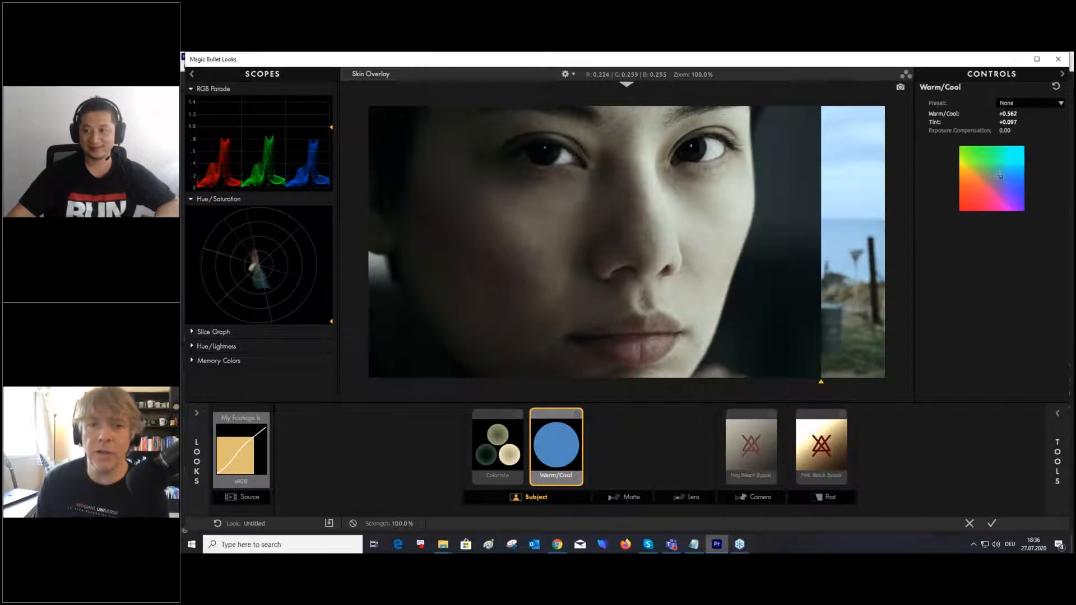
left_click_drag(999, 175, 1003, 179)
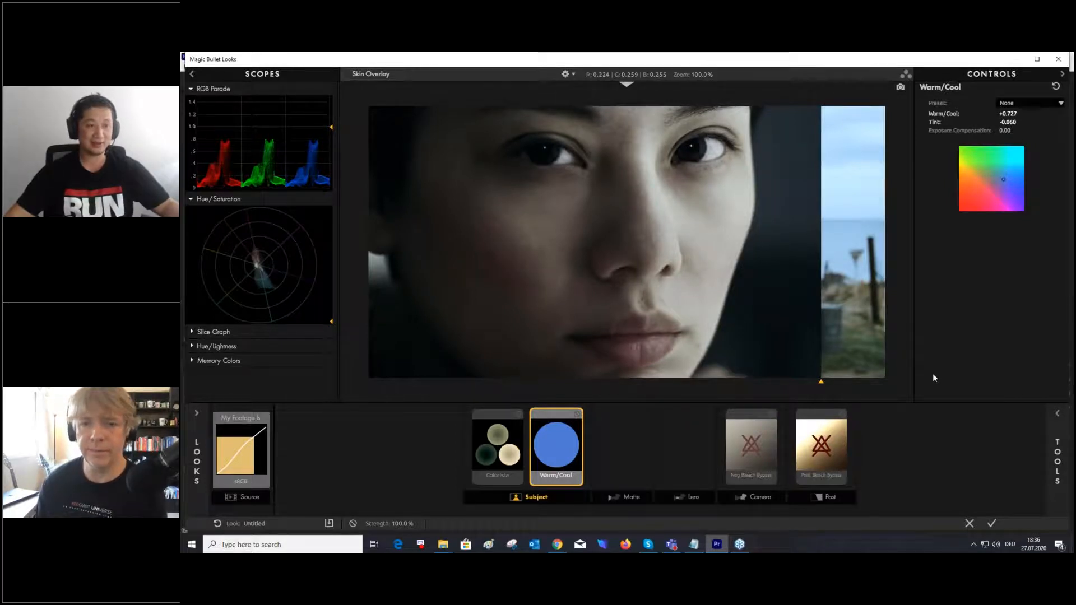
left_click_drag(821, 381, 879, 338)
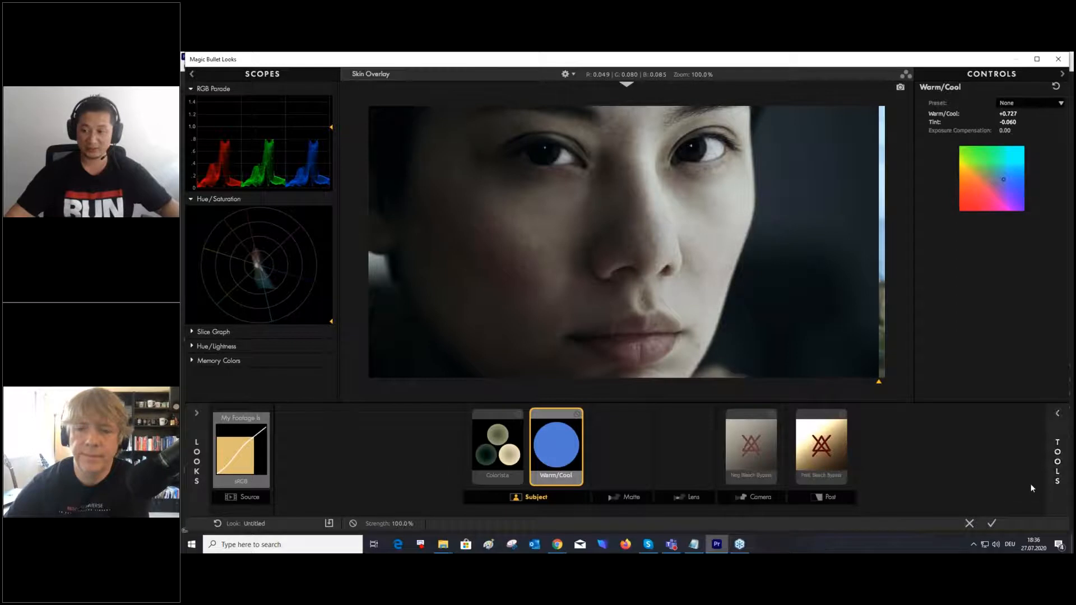
- Add a Renoiser to the Post stage with Sharpen 40.40%, Sharpen Edges Only 100% and Texture 93.30%
mouse_move(1059, 474)
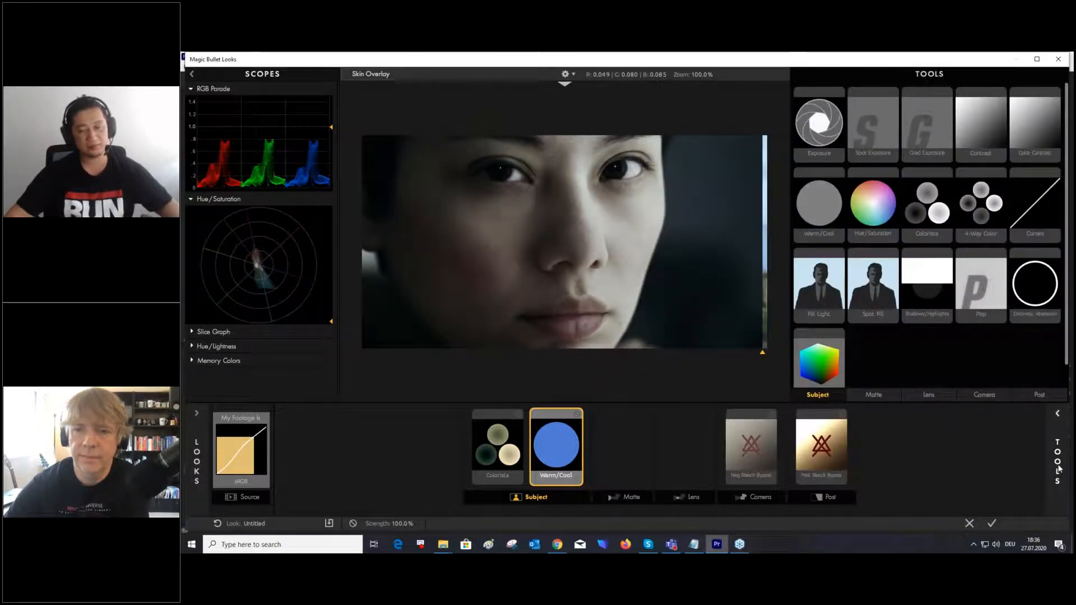
left_click(1038, 395)
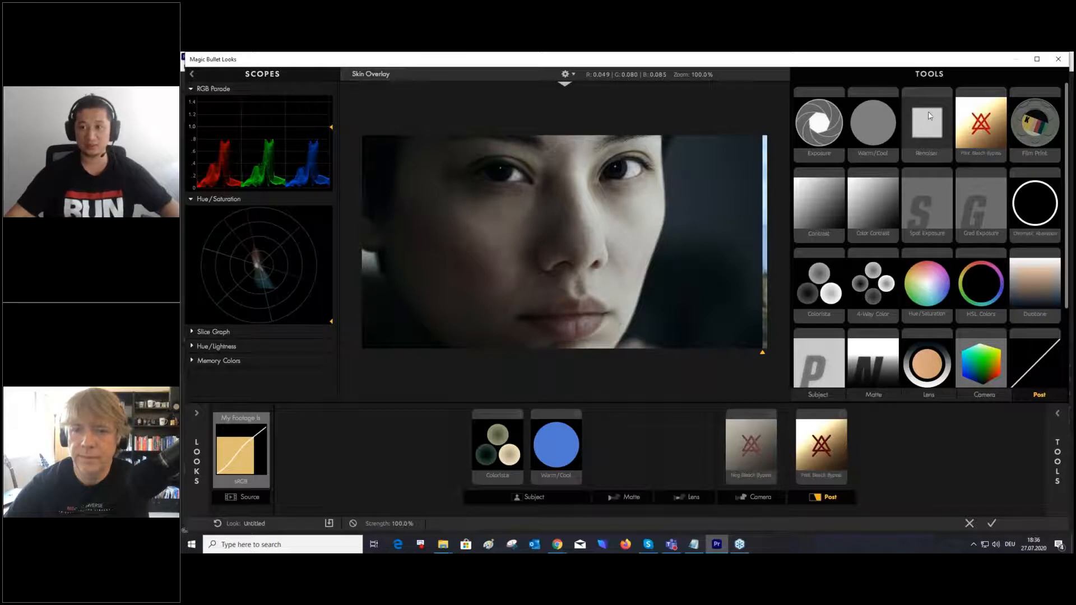
left_click_drag(927, 116, 865, 442)
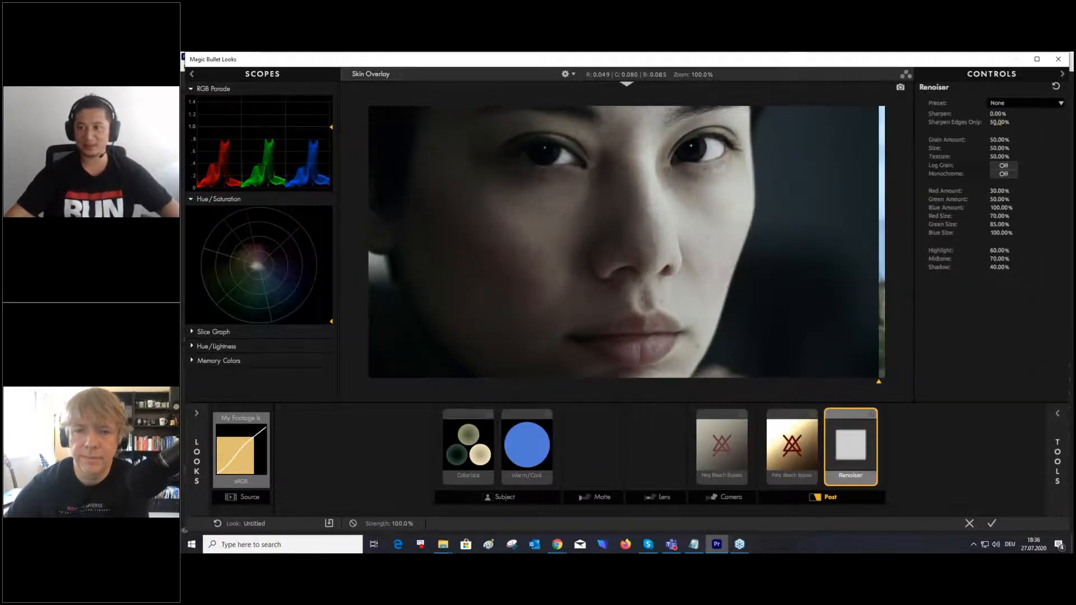
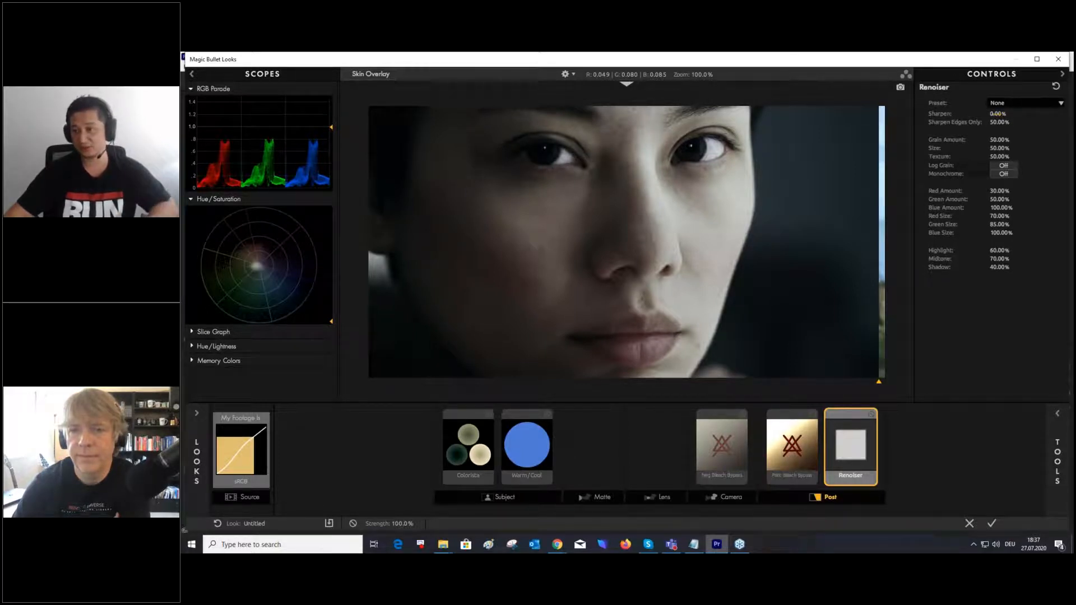
left_click_drag(998, 114, 1036, 122)
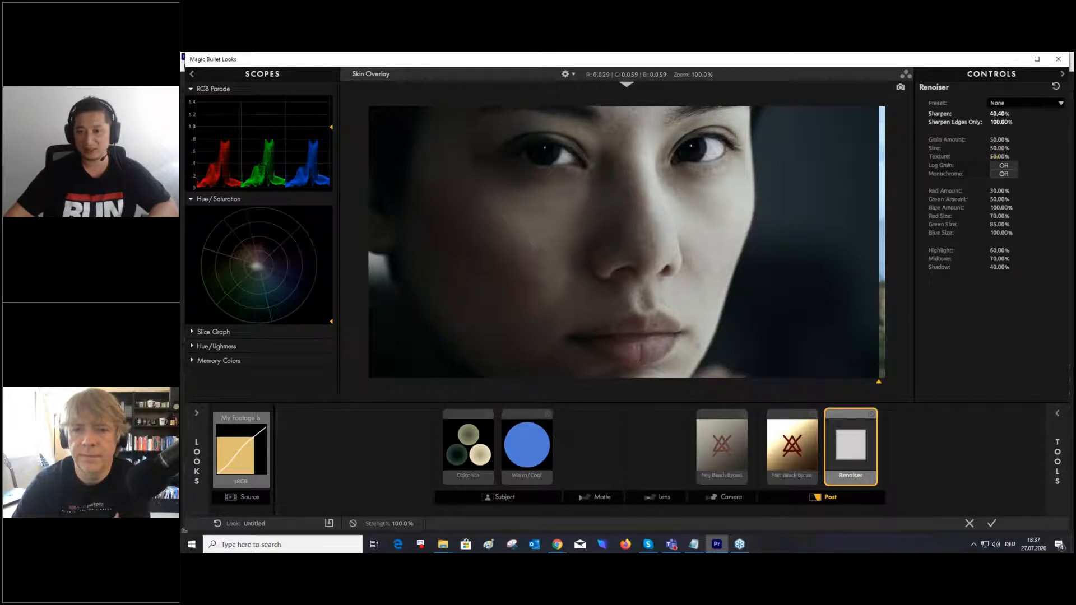
left_click_drag(998, 157, 1037, 157)
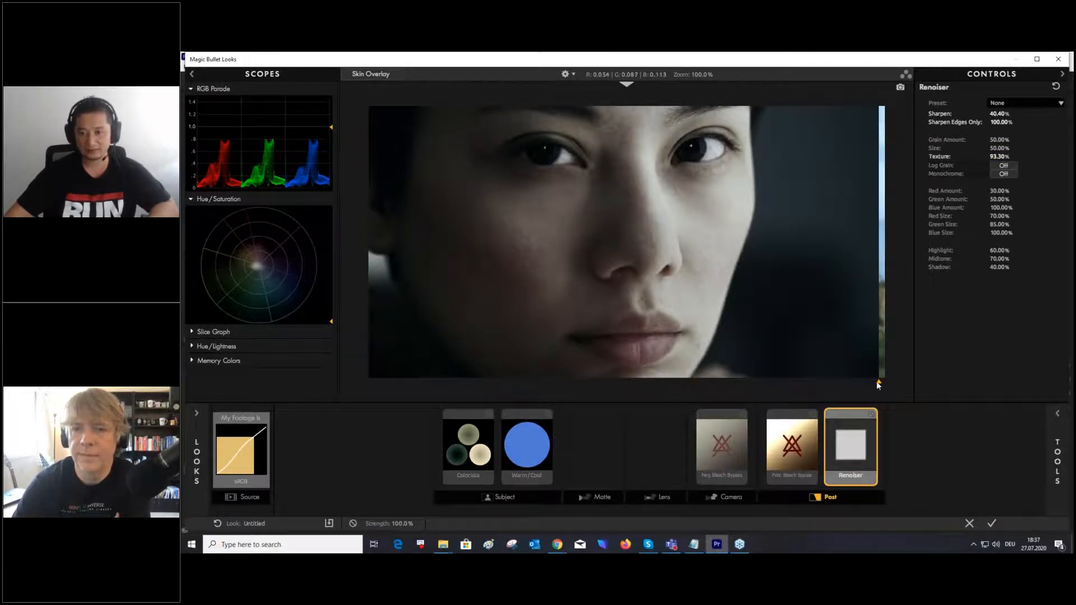
- Compare the result with the reference still and examine the grain and sharpening on the woman's cheek up close
left_click_drag(877, 382, 563, 374)
left_click_drag(821, 354, 841, 352)
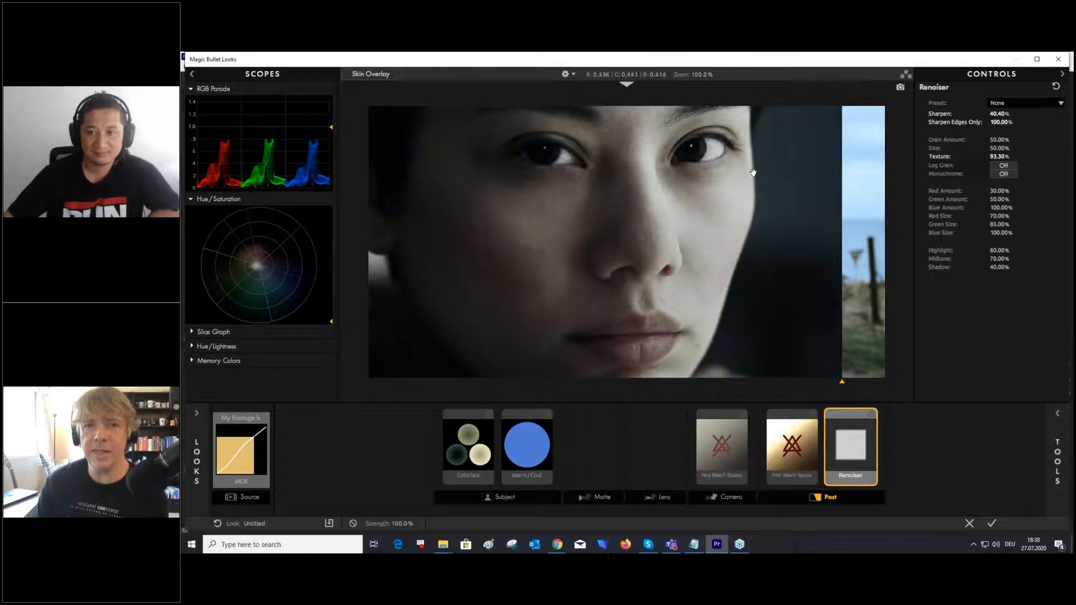
scroll(753, 171, "up", 5)
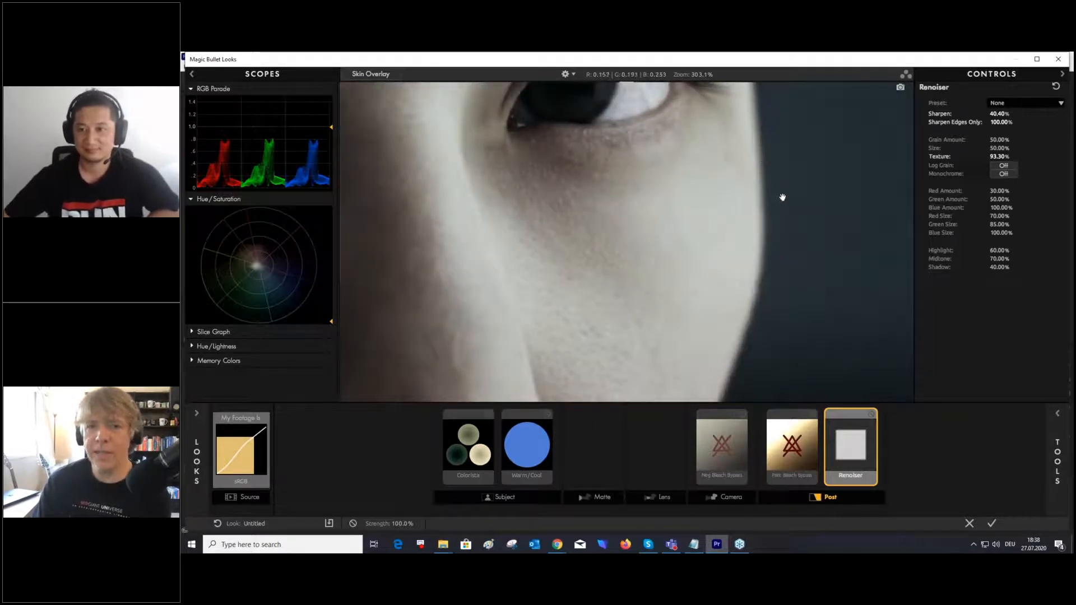
scroll(764, 204, "up", 2)
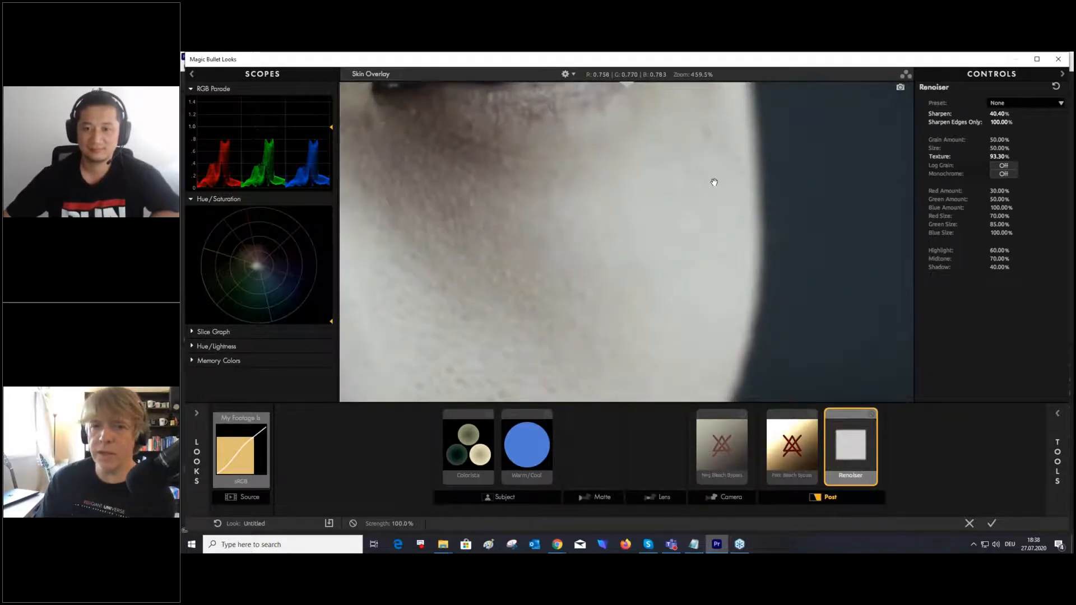
scroll(713, 182, "down", 2)
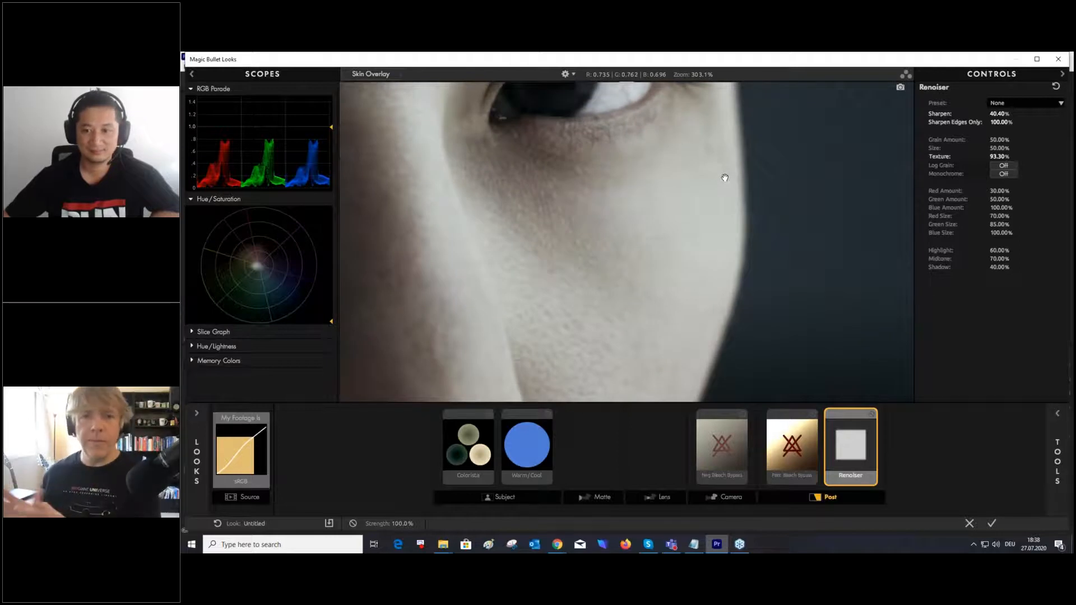
scroll(723, 171, "down", 6)
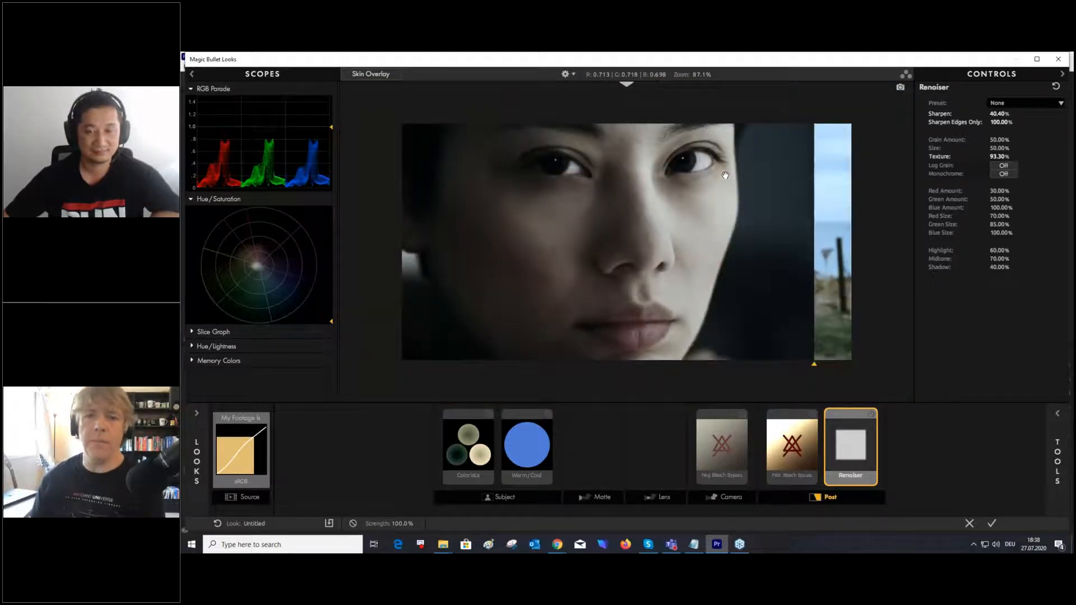
scroll(633, 215, "up", 1)
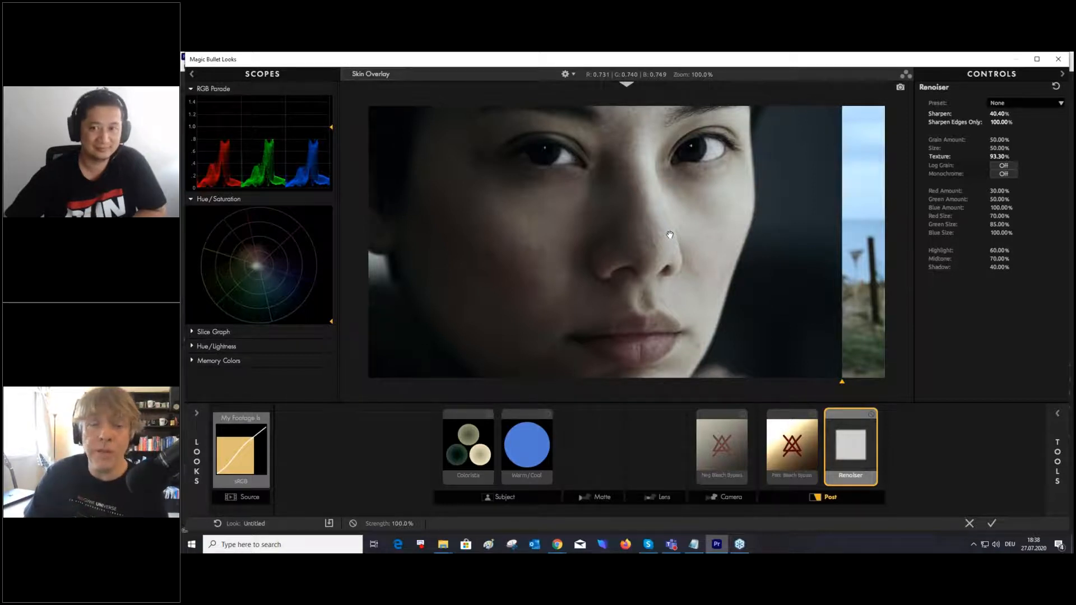
- Compare the footage with the Renoiser disabled and enabled, examining the texture around the inner corner of the eye up close
scroll(674, 141, "up", 10)
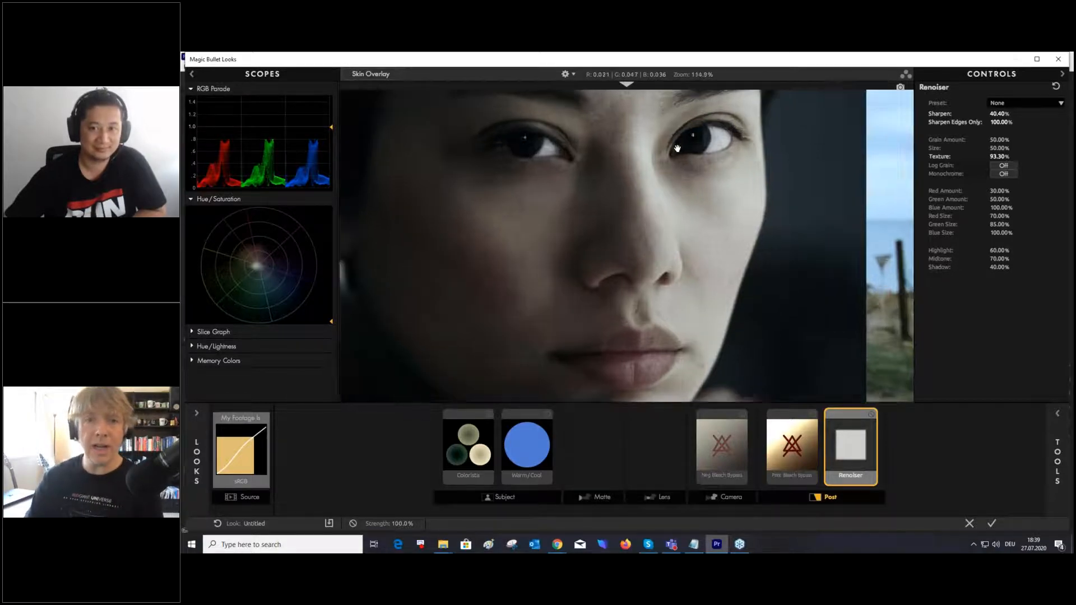
scroll(796, 175, "up", 2)
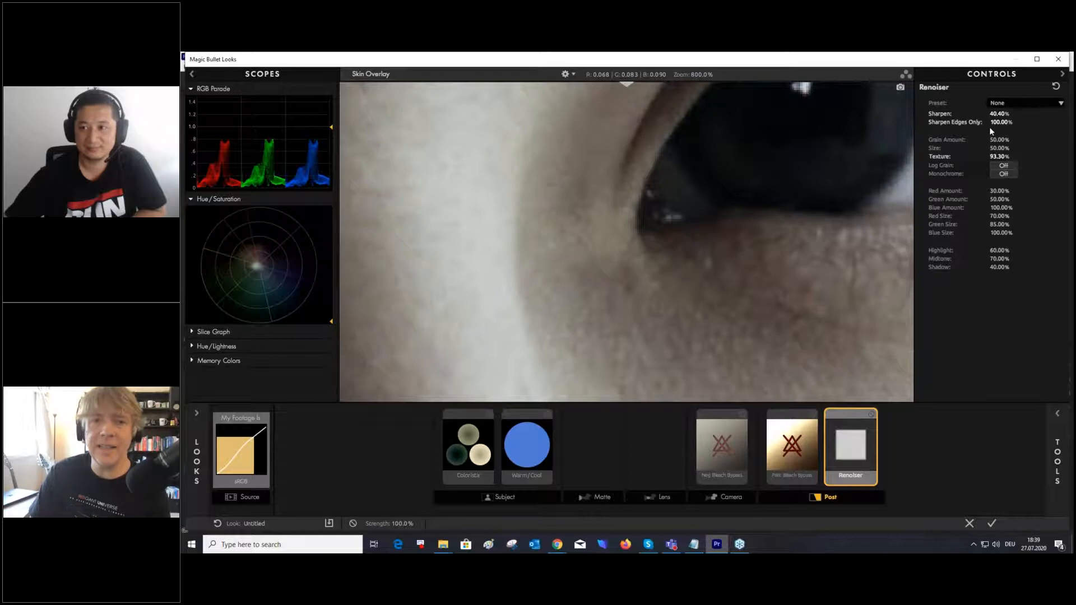
left_click(871, 415)
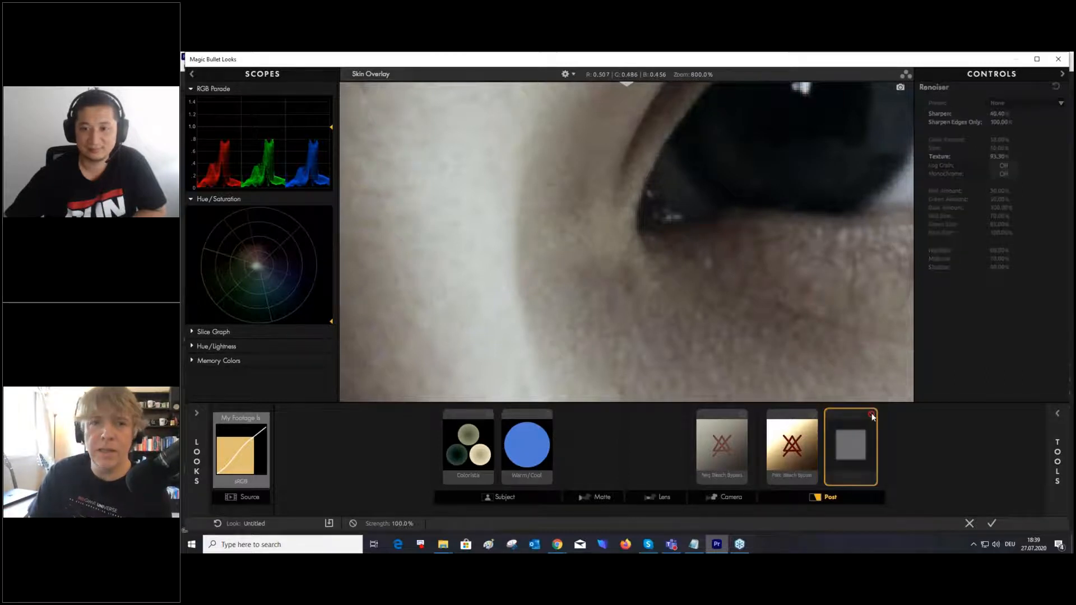
left_click(871, 415)
left_click(871, 415)
left_click(871, 415)
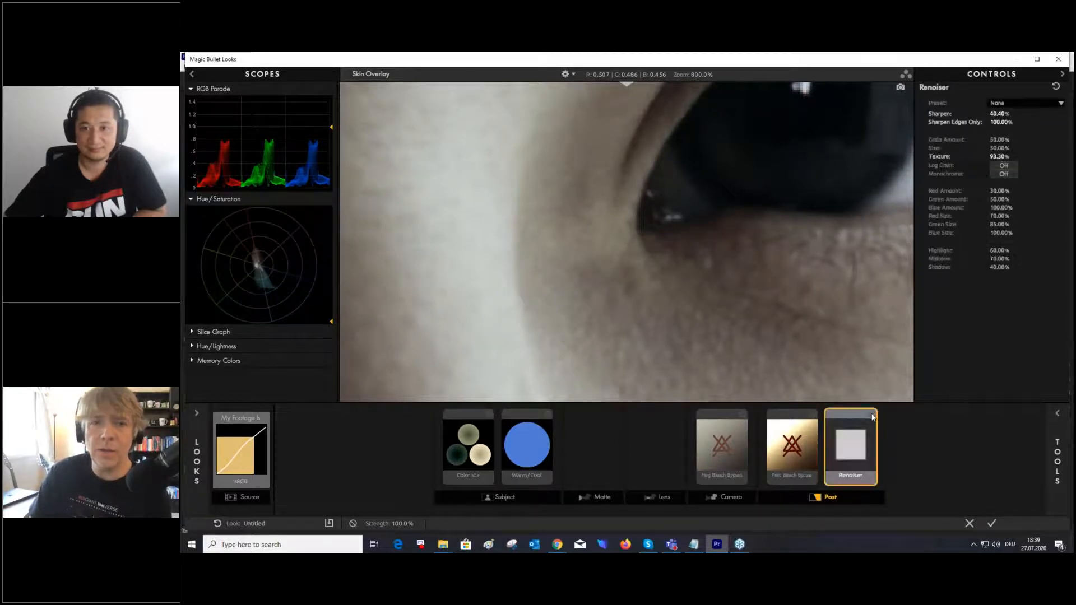
scroll(775, 272, "down", 6)
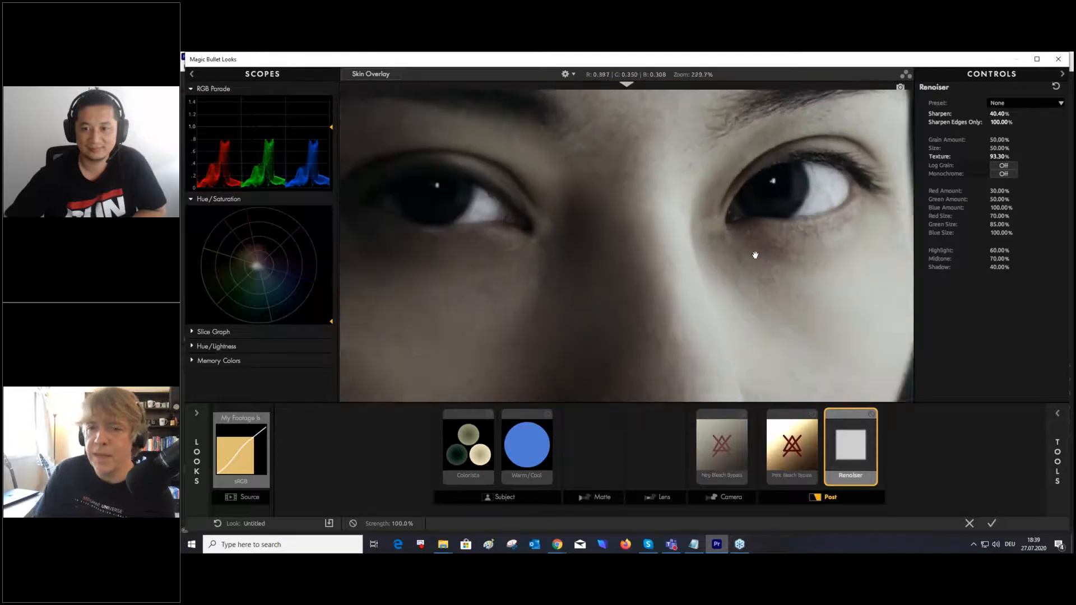
scroll(754, 255, "down", 1)
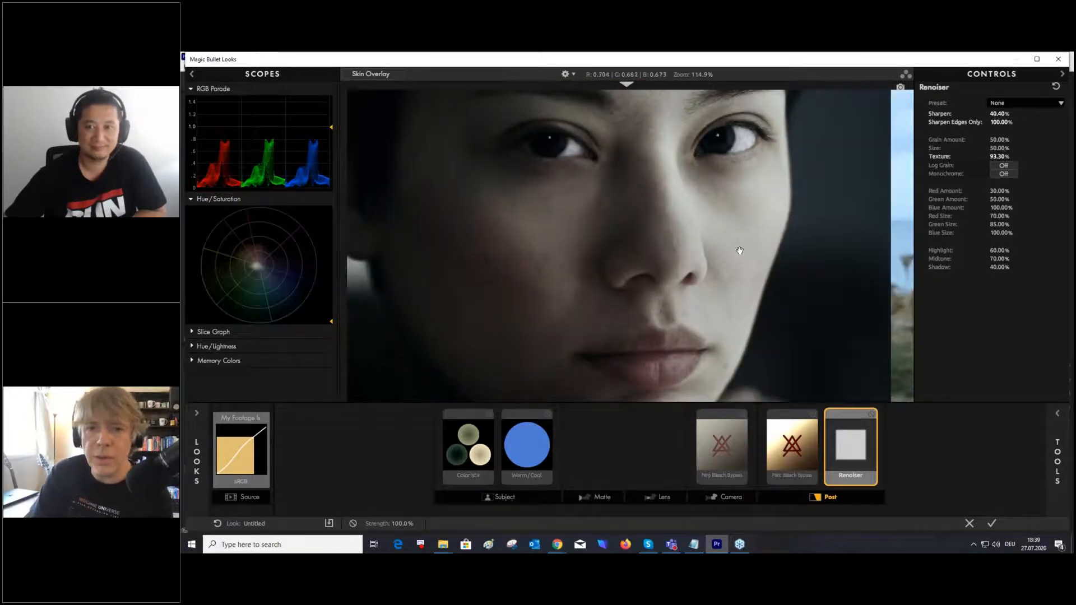
scroll(676, 149, "up", 3)
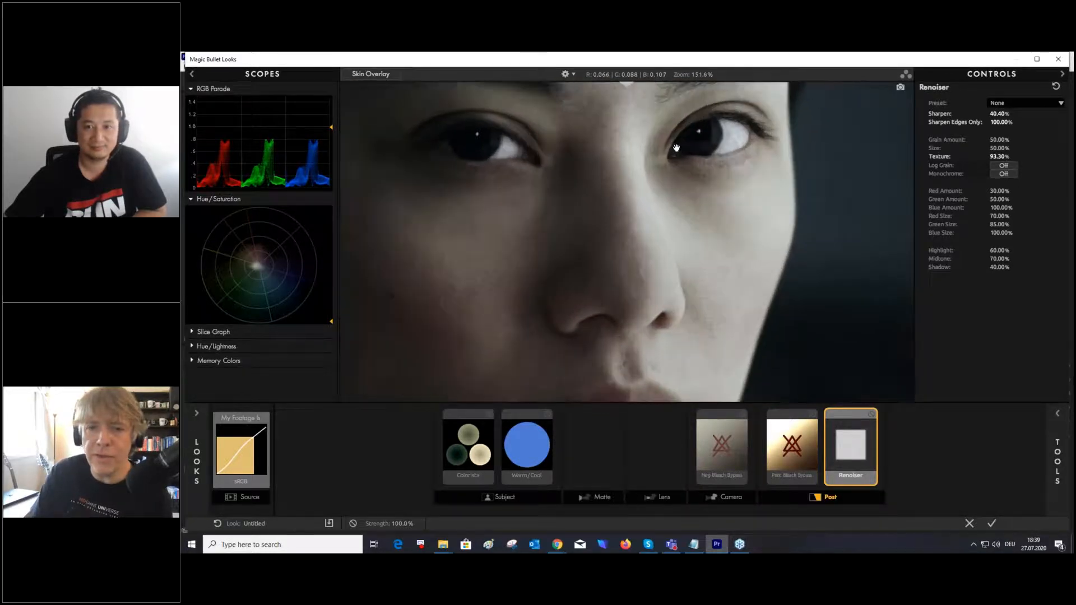
scroll(662, 124, "up", 4)
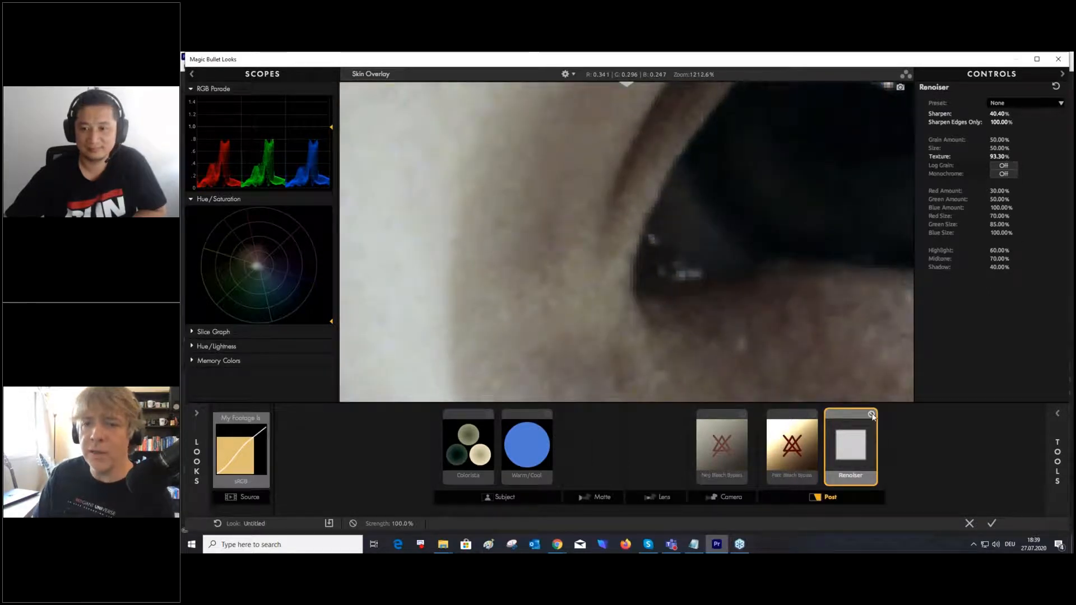
- Apply the Super 8 preset to the Renoiser and turn on Monochrome grain, checking it on the whole face
left_click(1059, 104)
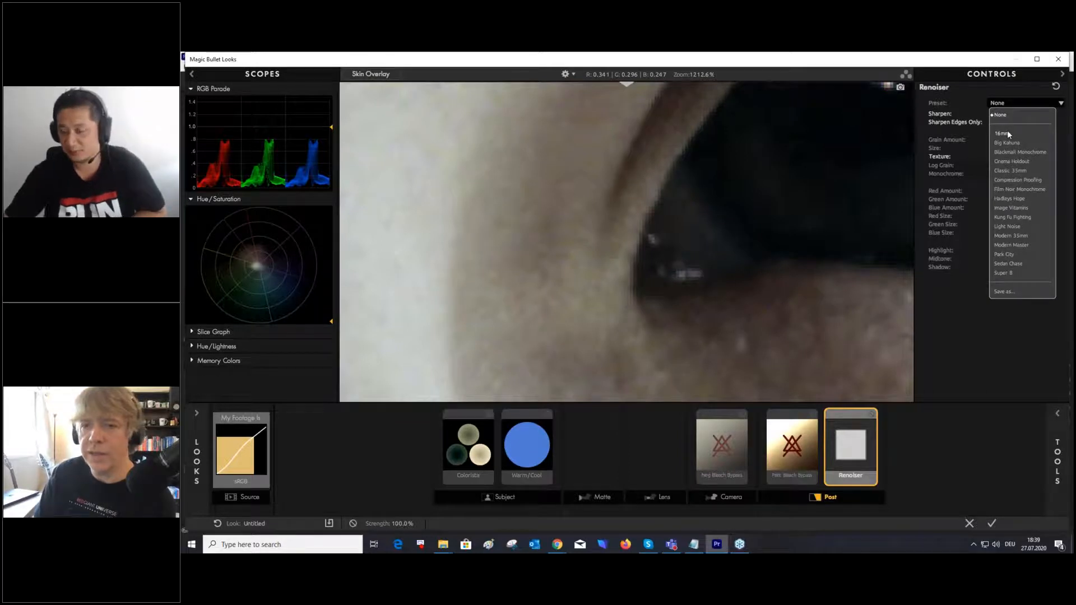
left_click(998, 273)
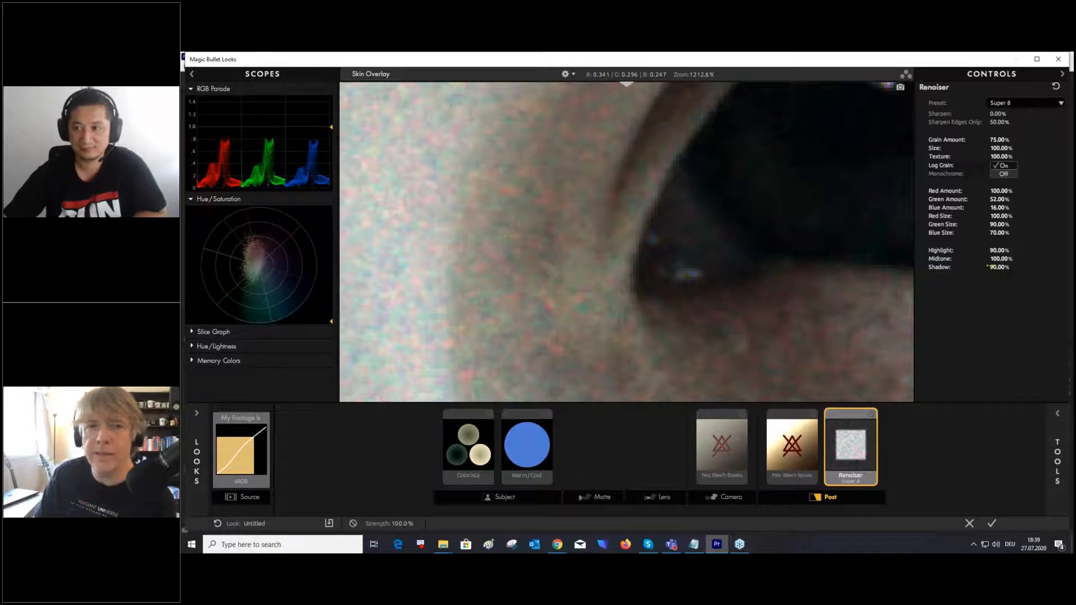
left_click(1003, 174)
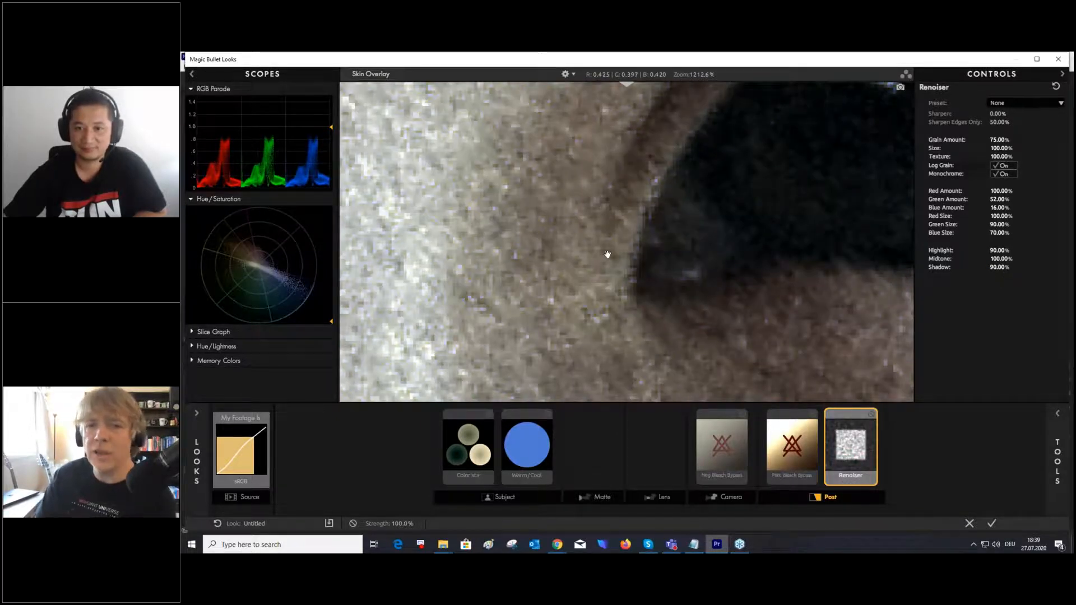
scroll(608, 254, "down", 3)
scroll(608, 254, "down", 3)
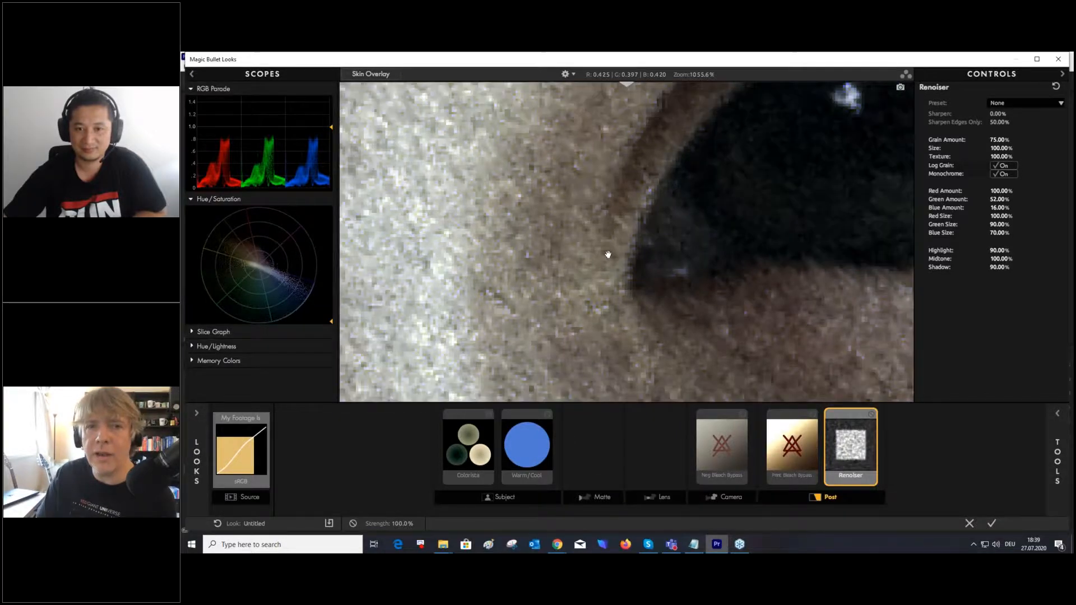
scroll(577, 218, "down", 4)
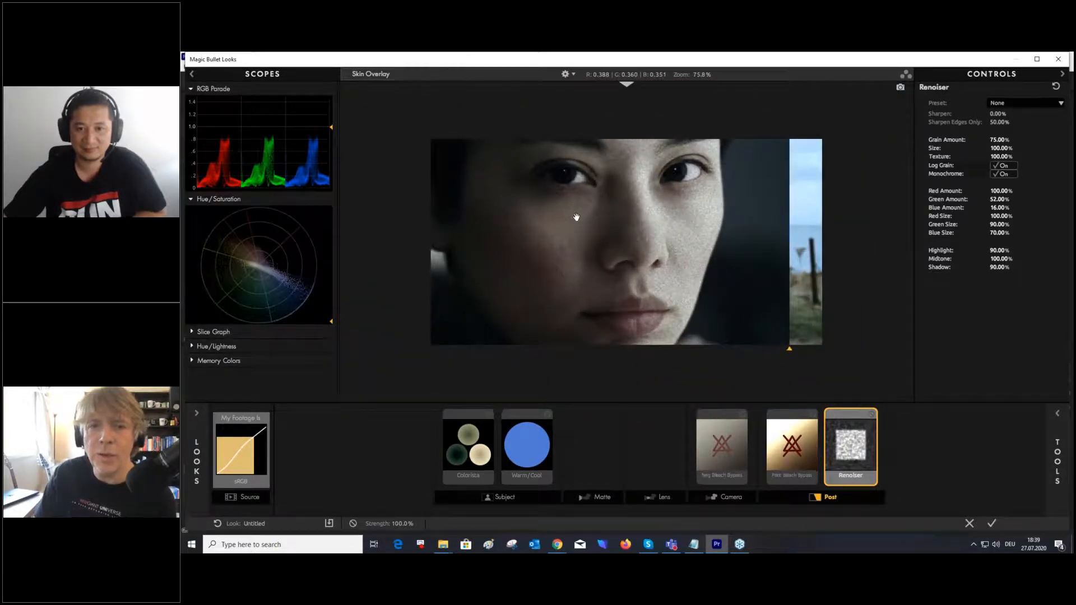
- Compare the Super 8 grain in color and in monochrome on the woman's face, leaving Monochrome on
left_click(999, 174)
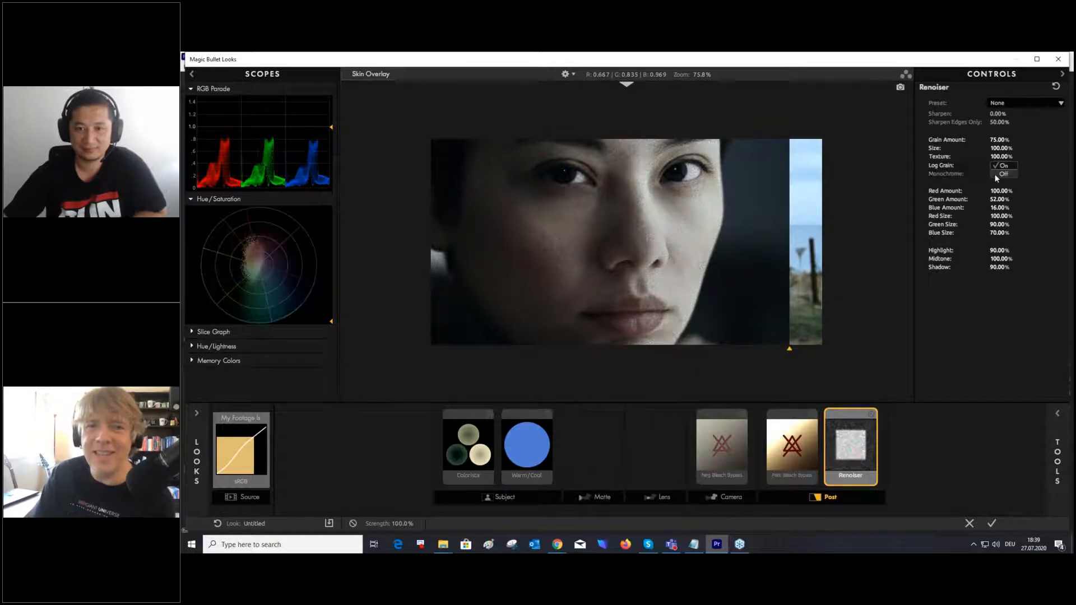
left_click(996, 176)
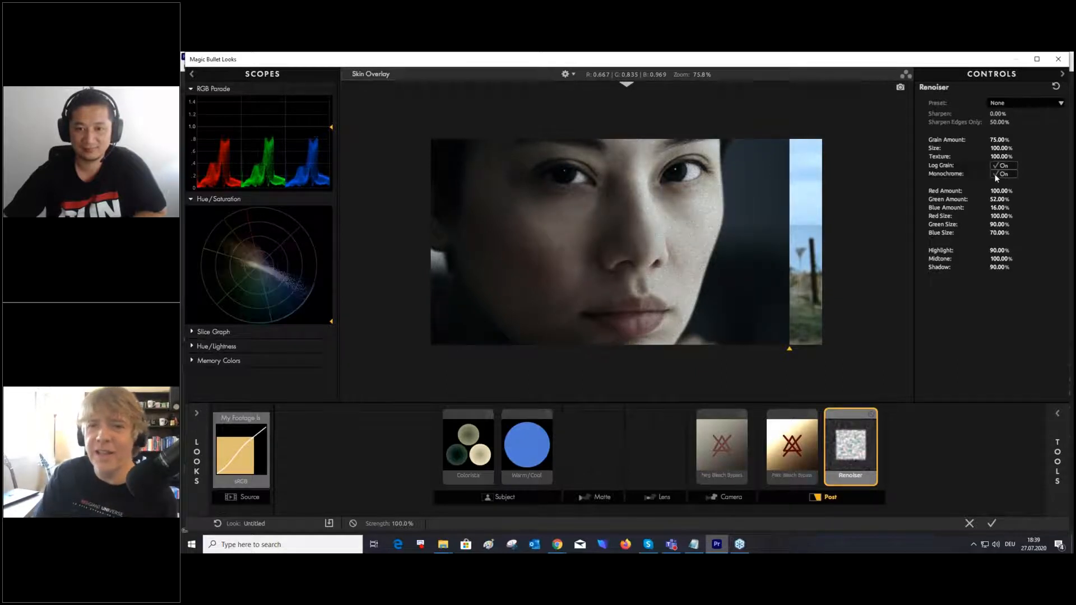
left_click(996, 176)
scroll(641, 196, "up", 4)
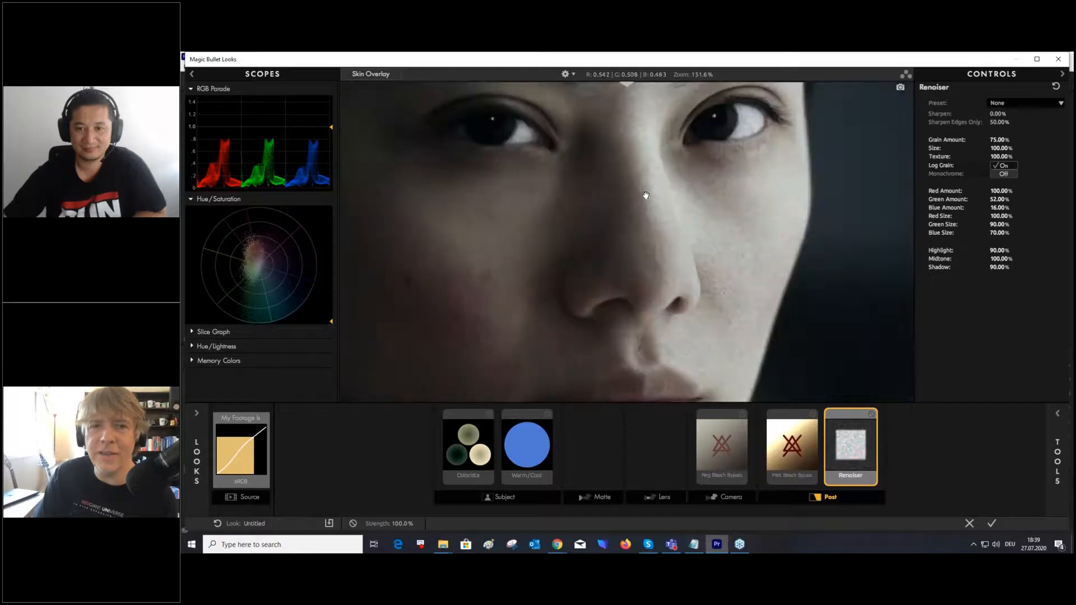
left_click(1011, 173)
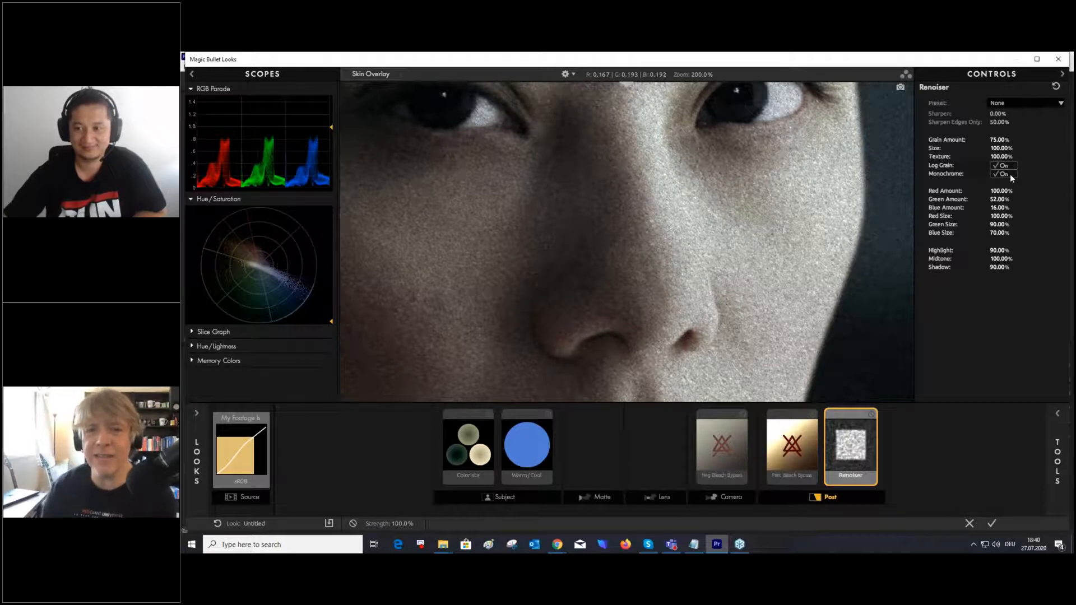
left_click(1009, 174)
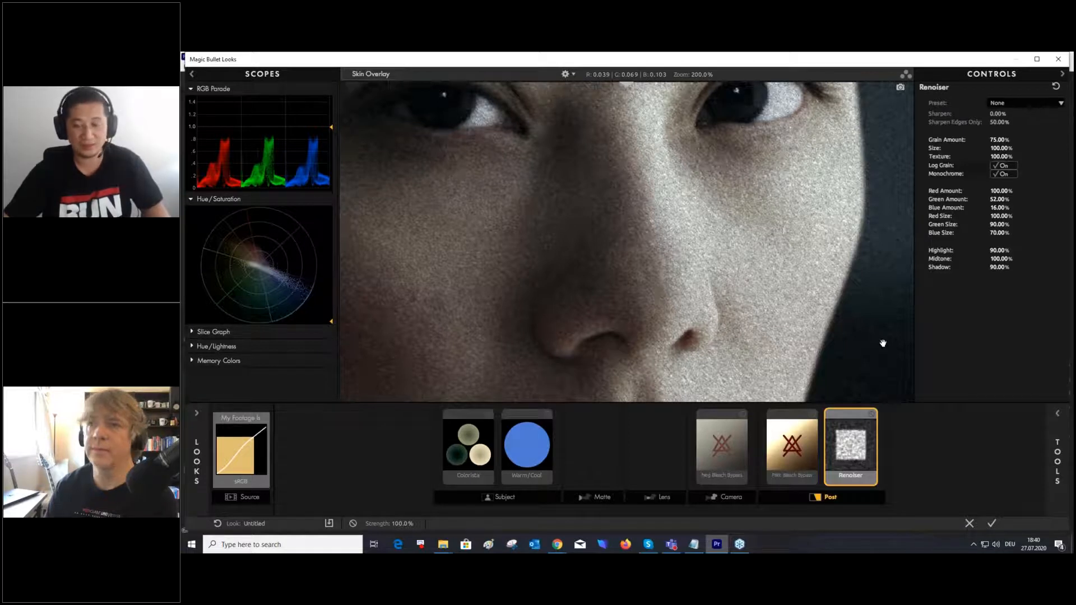
scroll(874, 336, "down", 3)
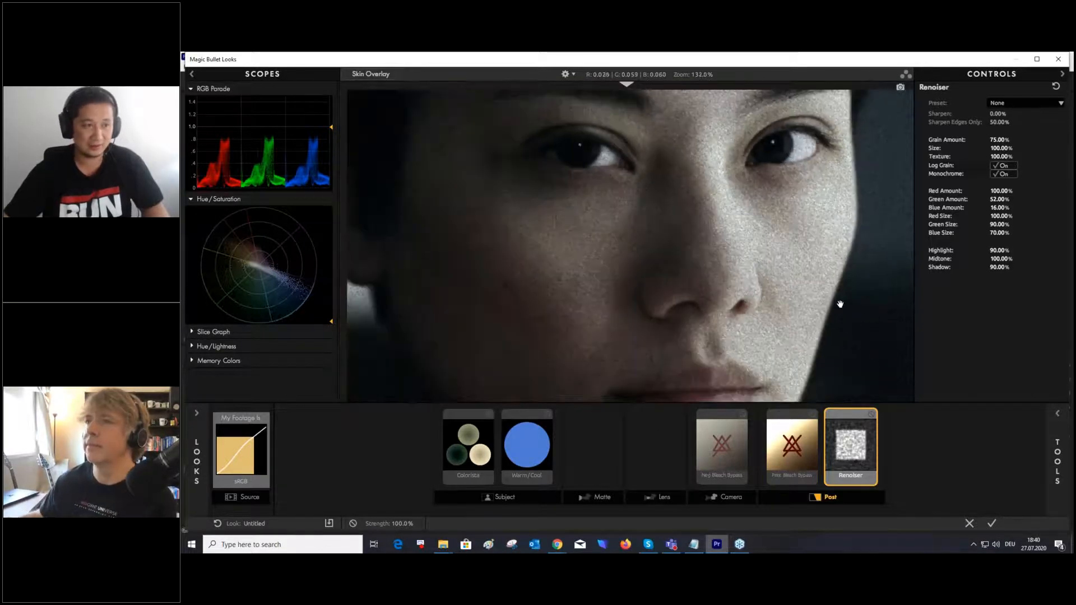
scroll(840, 304, "down", 1)
scroll(840, 304, "down", 1)
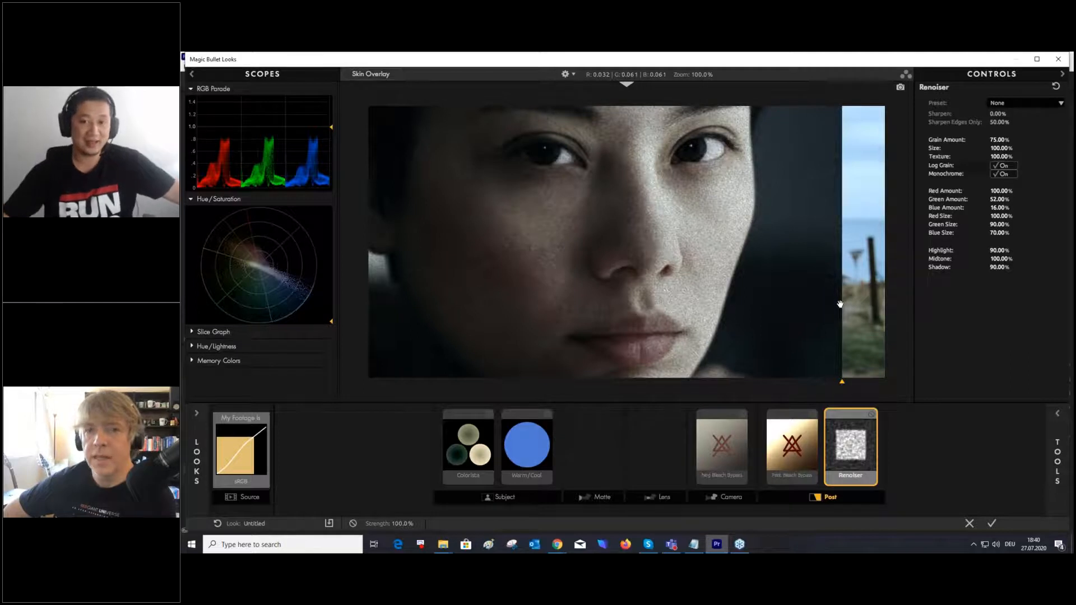
- Try the Compression Proofing preset on the Renoiser and replace it with the Image Vitamins preset
left_click(1038, 103)
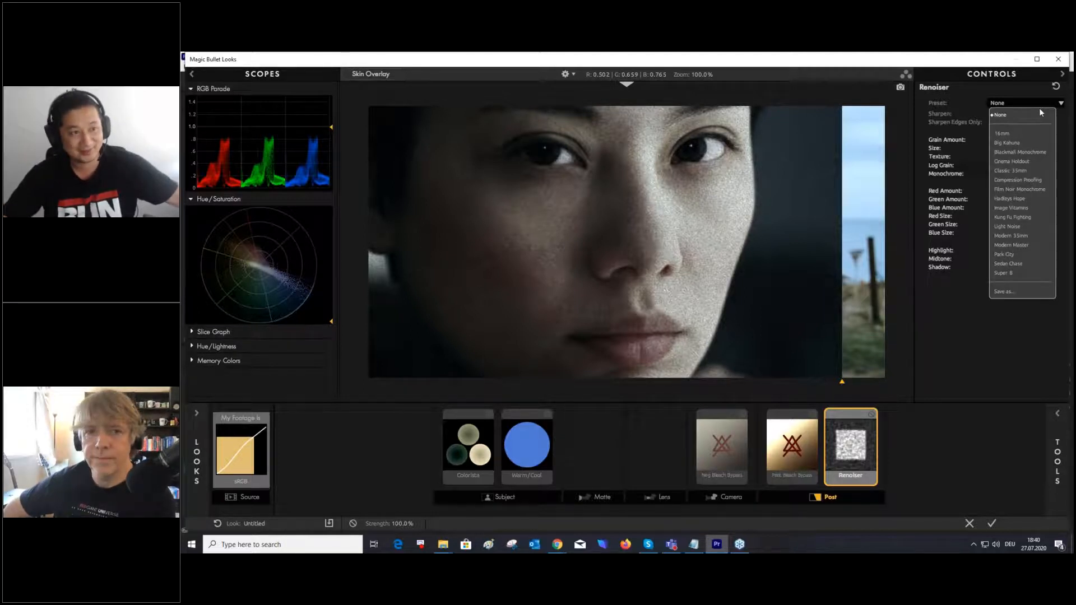
left_click(1037, 182)
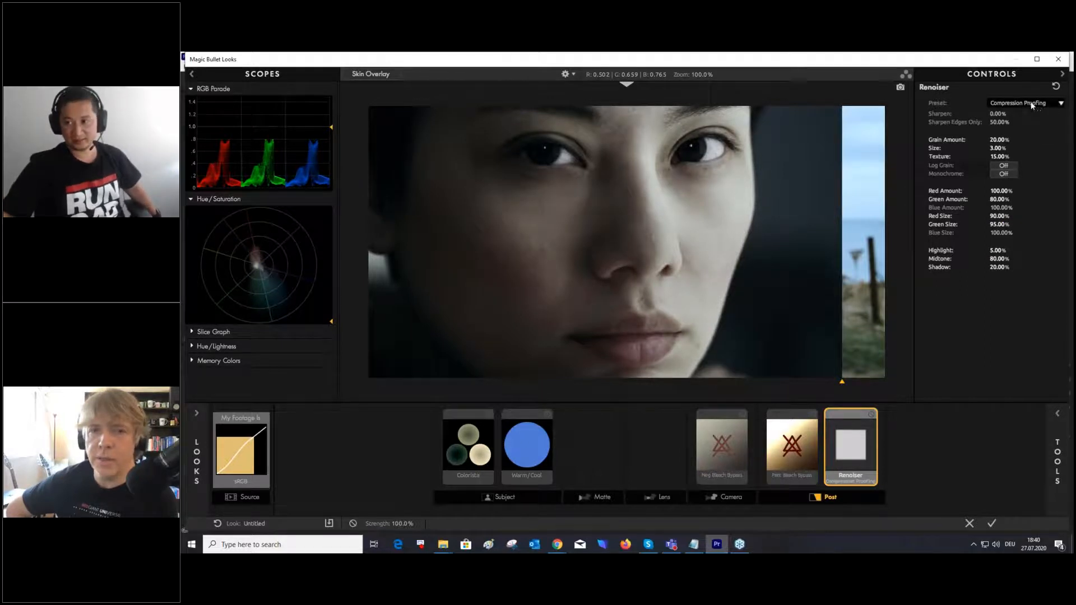
left_click(1061, 103)
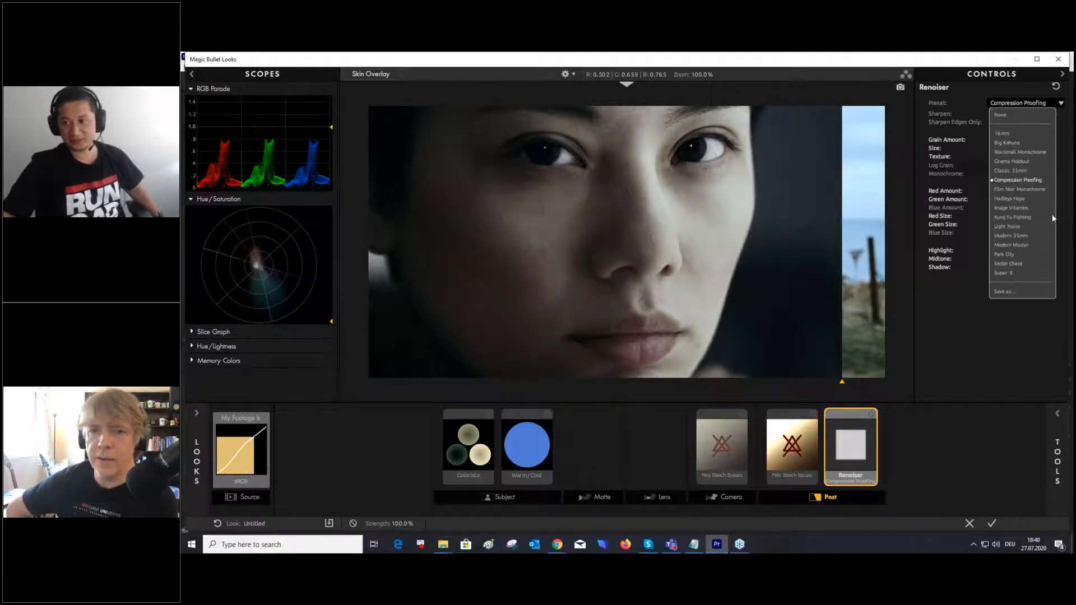
left_click(1009, 208)
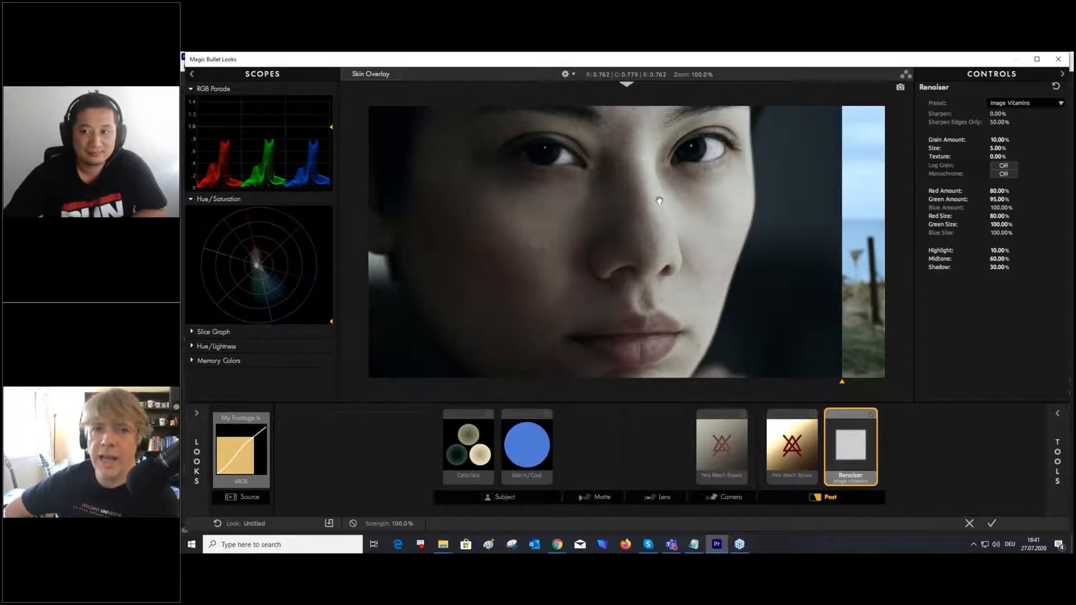
- Examine the Image Vitamins grain on the face, comparing the picture with the Renoiser disabled and enabled
scroll(670, 240, "up", 1)
scroll(670, 240, "down", 1)
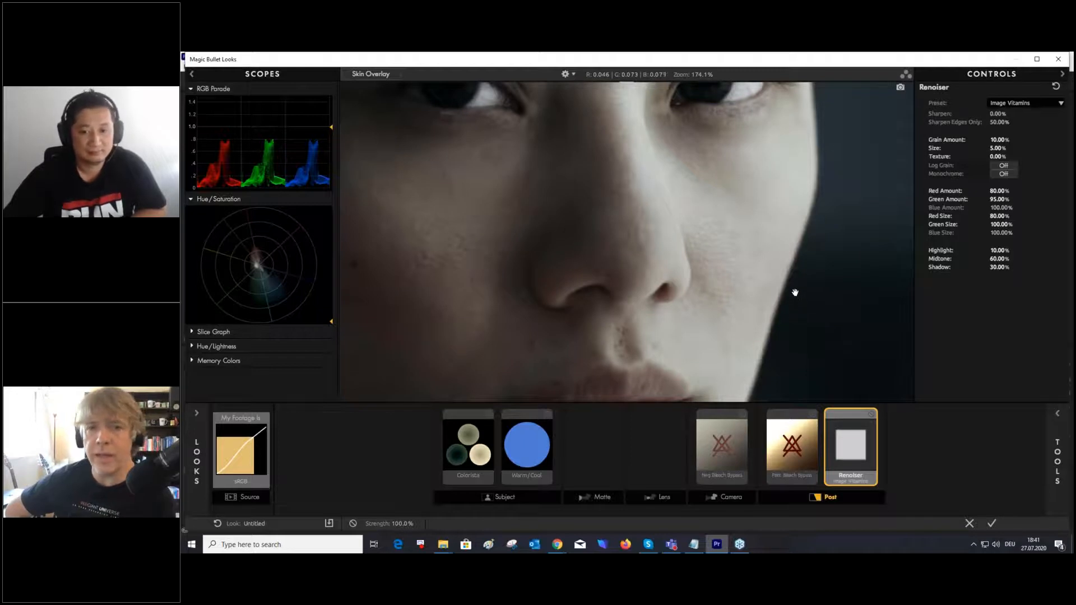
left_click(870, 414)
left_click(870, 415)
left_click(870, 414)
left_click(870, 415)
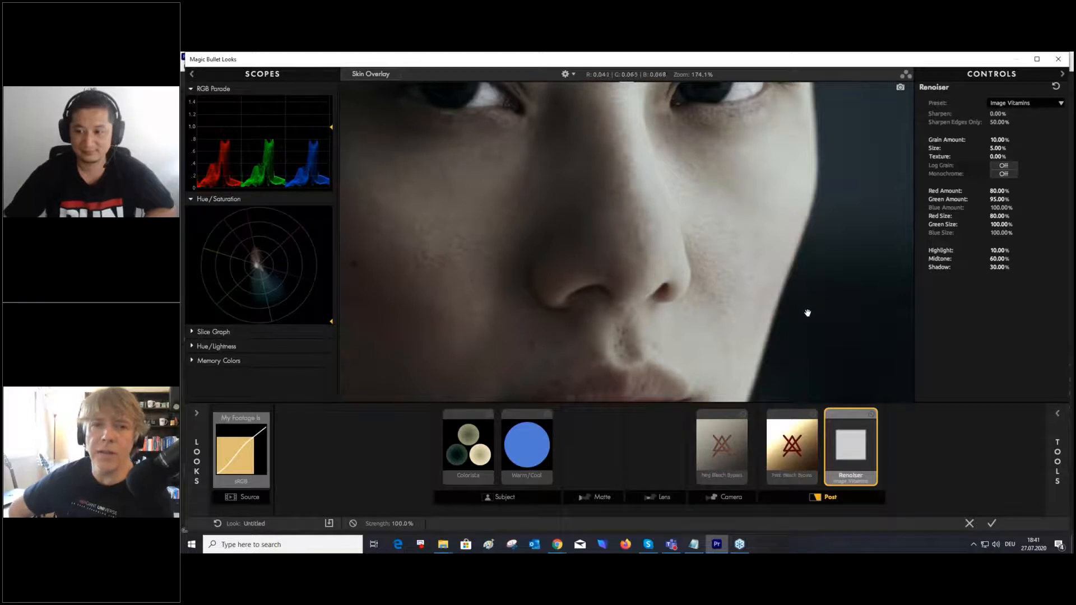
scroll(807, 302, "down", 2)
scroll(807, 301, "down", 2)
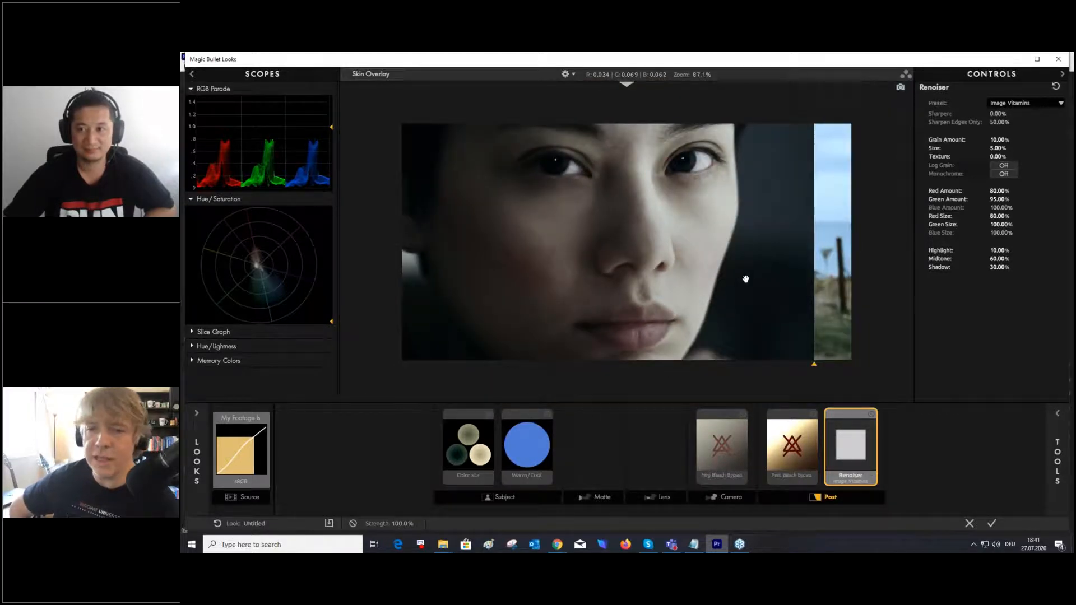
scroll(745, 279, "up", 1)
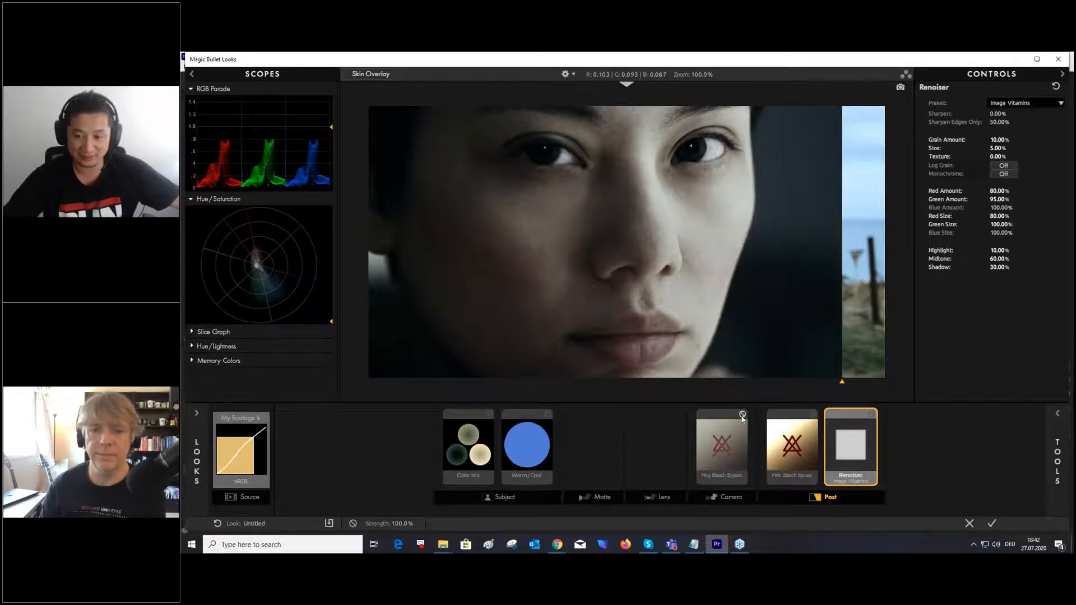
- Compare the skin beside the nose at high magnification without and with the Renoiser, and review its available presets
left_click(871, 415)
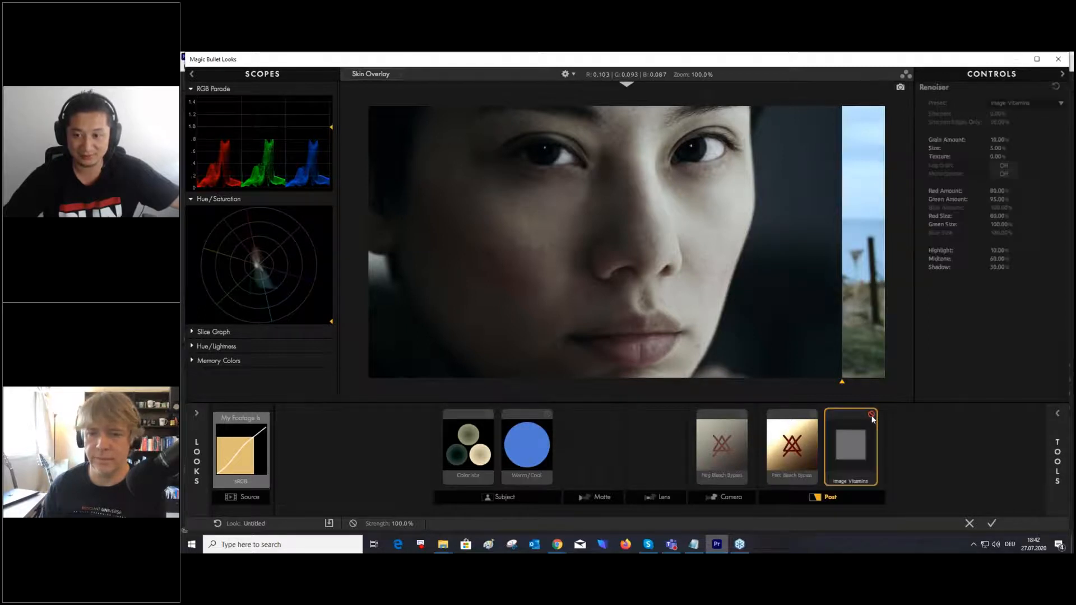
left_click(871, 415)
scroll(709, 275, "up", 5)
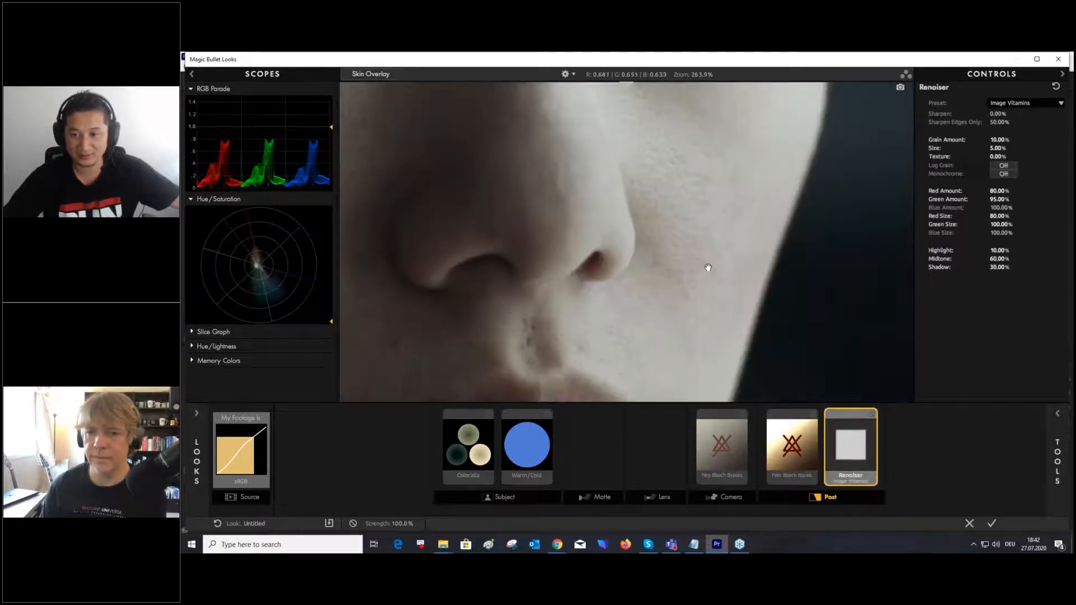
left_click_drag(804, 268, 717, 262)
left_click(870, 414)
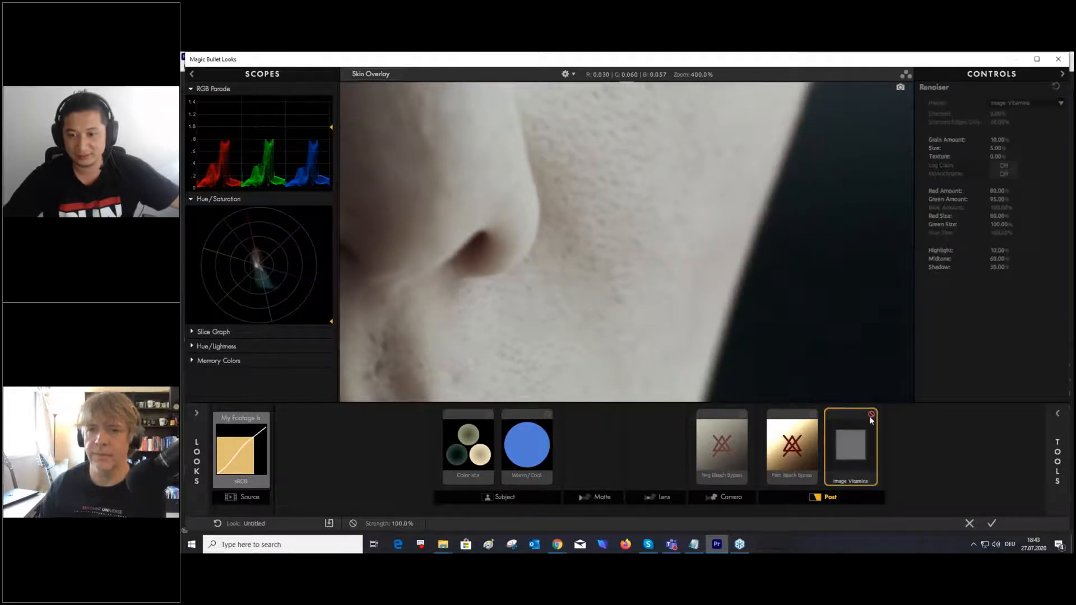
left_click(871, 415)
left_click(870, 414)
left_click(870, 414)
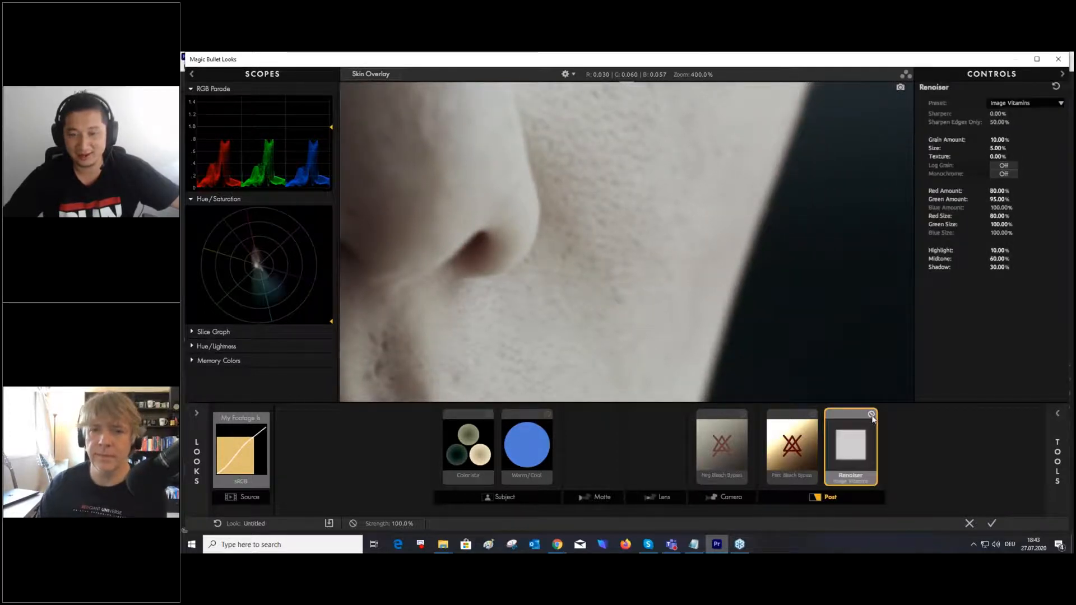
scroll(818, 214, "down", 3)
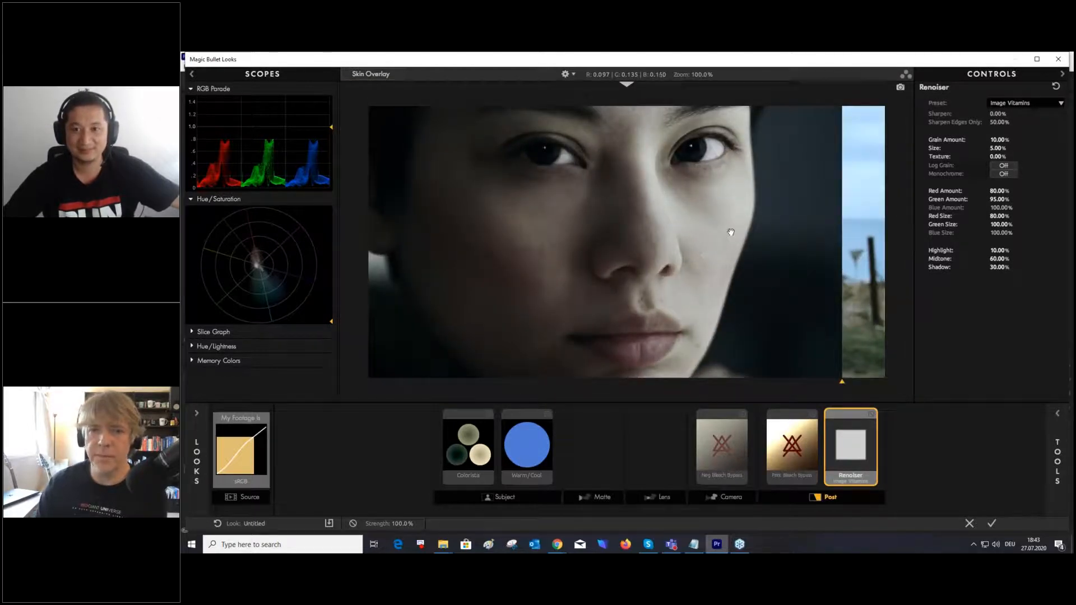
left_click(1024, 103)
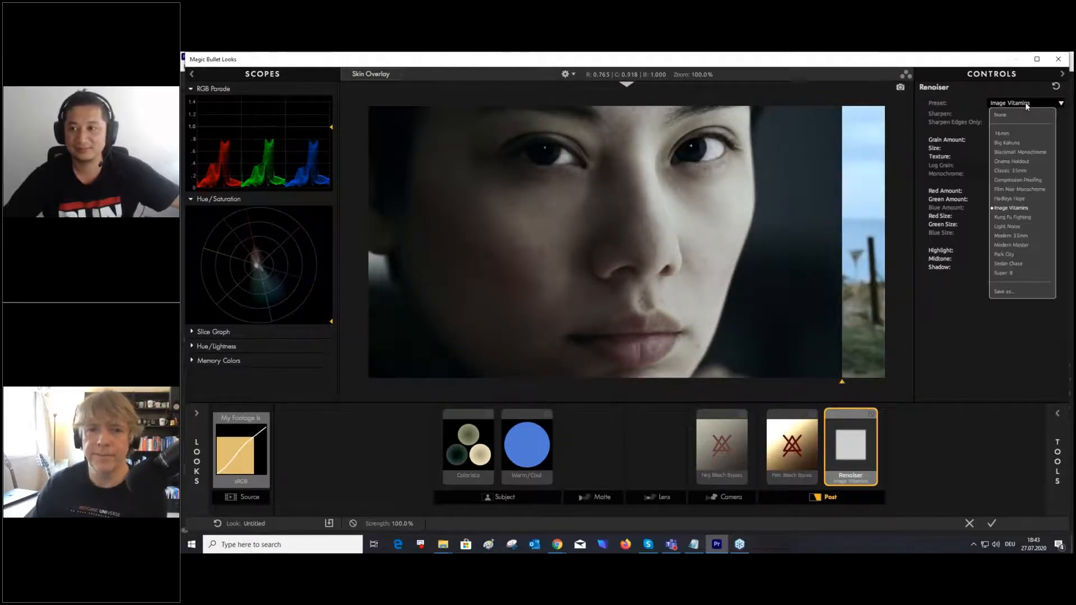
left_click(981, 344)
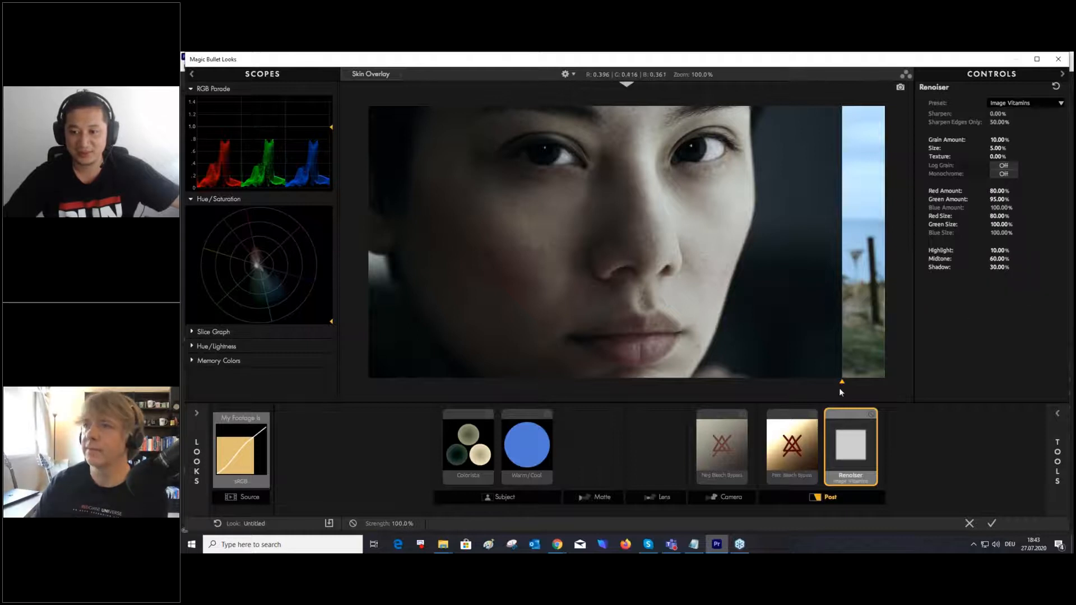
- Show the graded picture across the full frame and compare it with the original by bypassing and re-enabling the whole look twice
left_click_drag(842, 386, 885, 385)
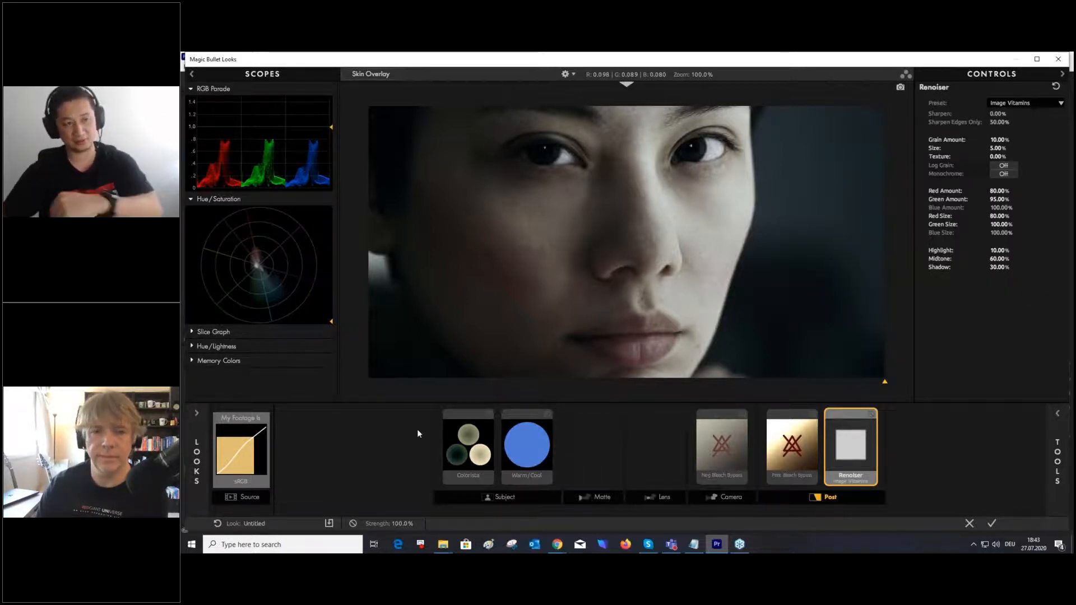
left_click(353, 524)
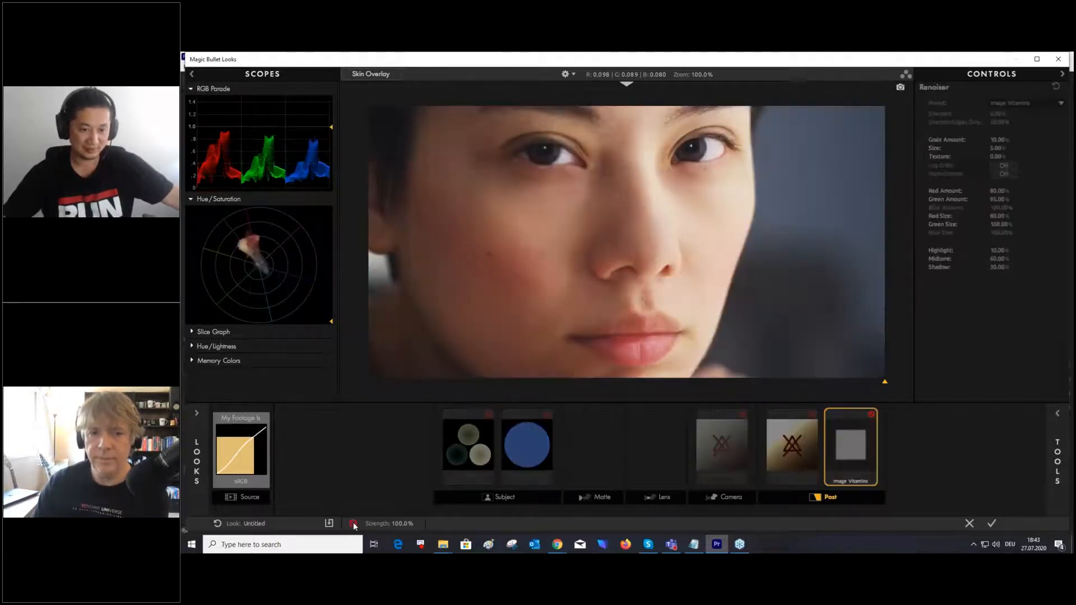
left_click(353, 524)
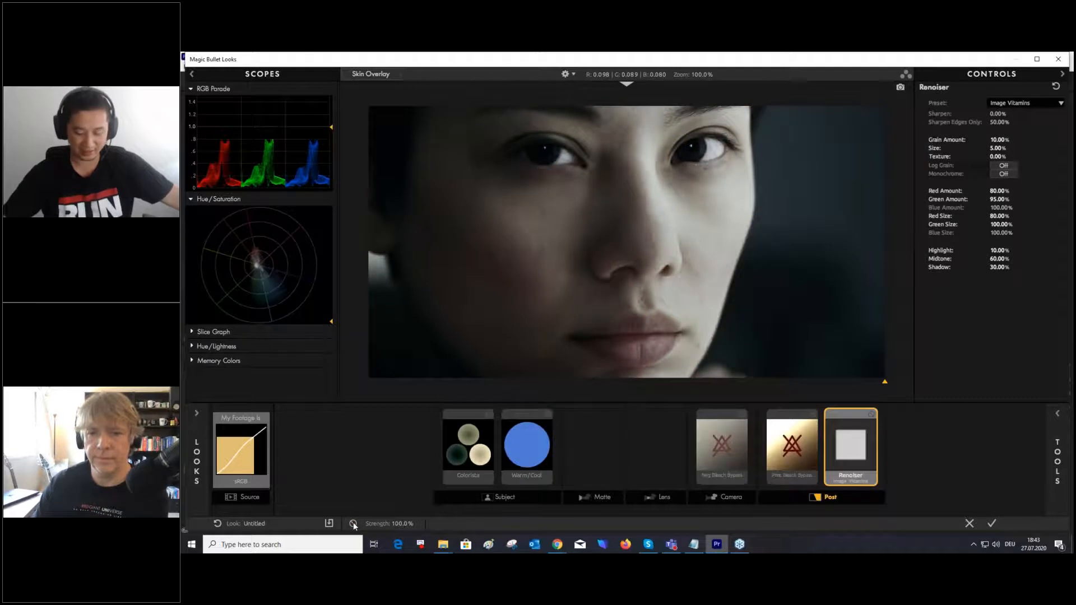
left_click(353, 524)
left_click(353, 523)
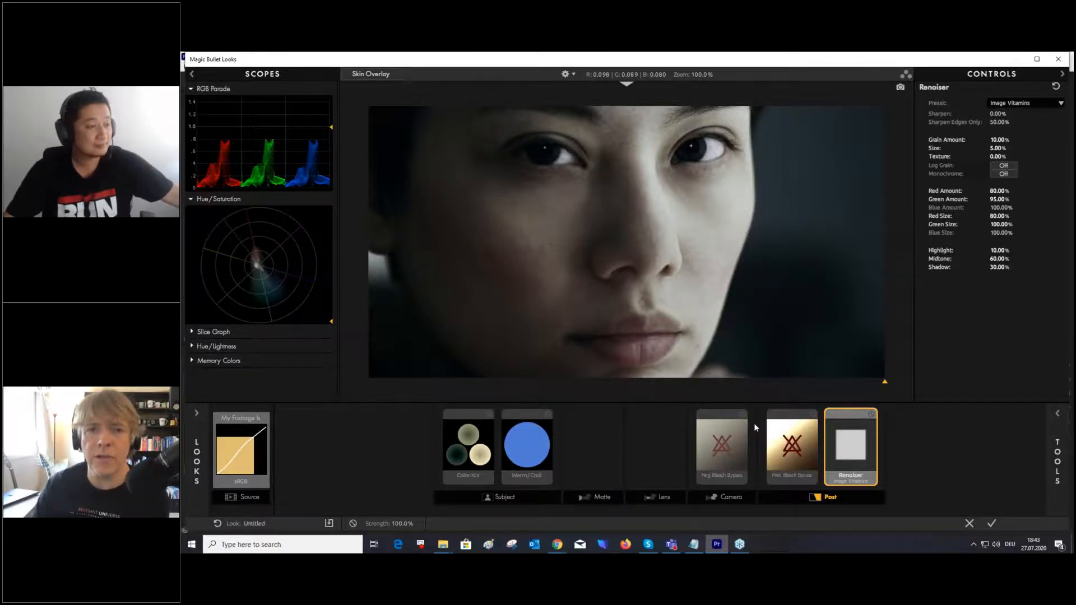
- Open the Preferences to view the general and external video options
left_click(573, 75)
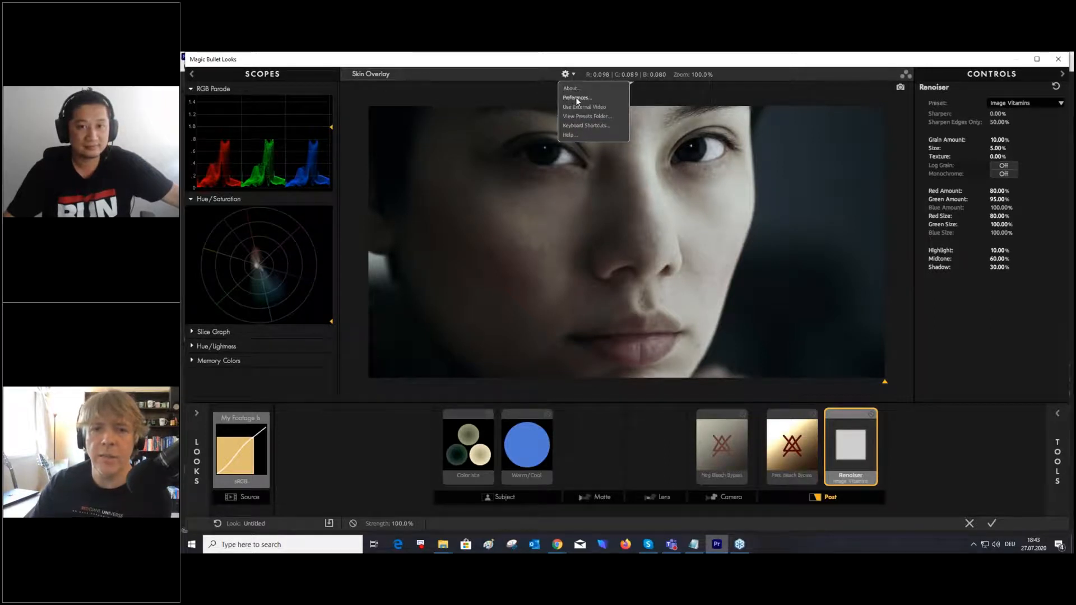
left_click(576, 97)
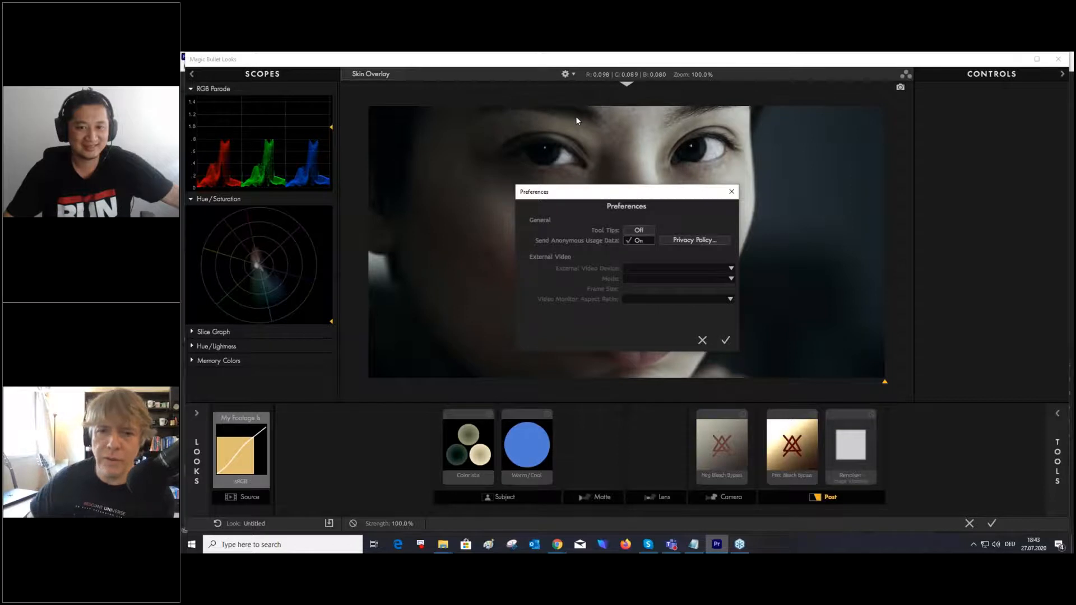
- Dismiss the preferences without changes, open the online keyboard shortcuts reference, look over the general shortcuts, and close the page
left_click(701, 341)
left_click(566, 74)
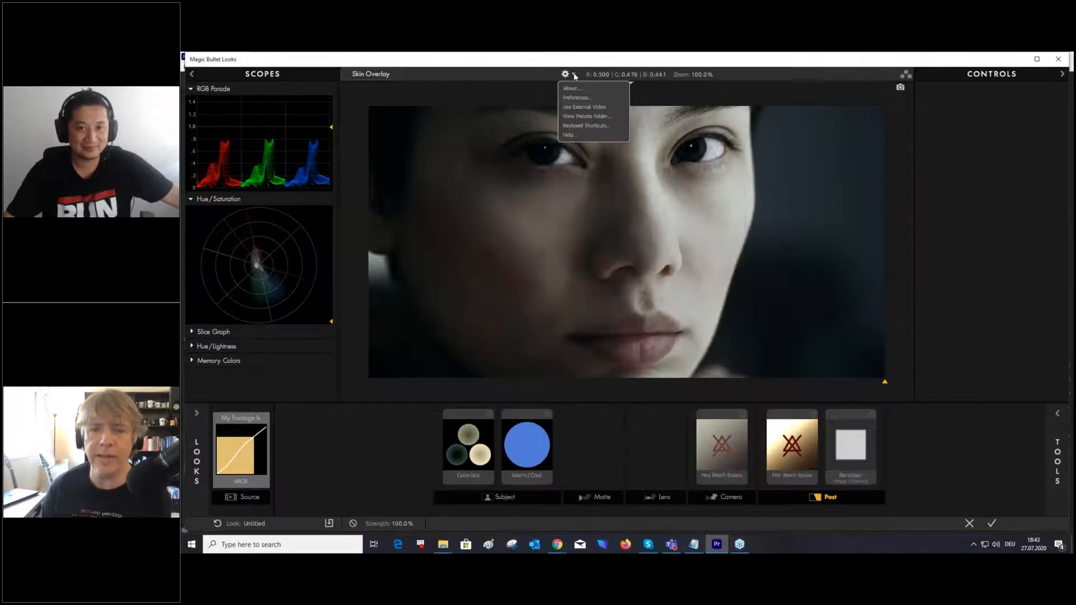
left_click(583, 125)
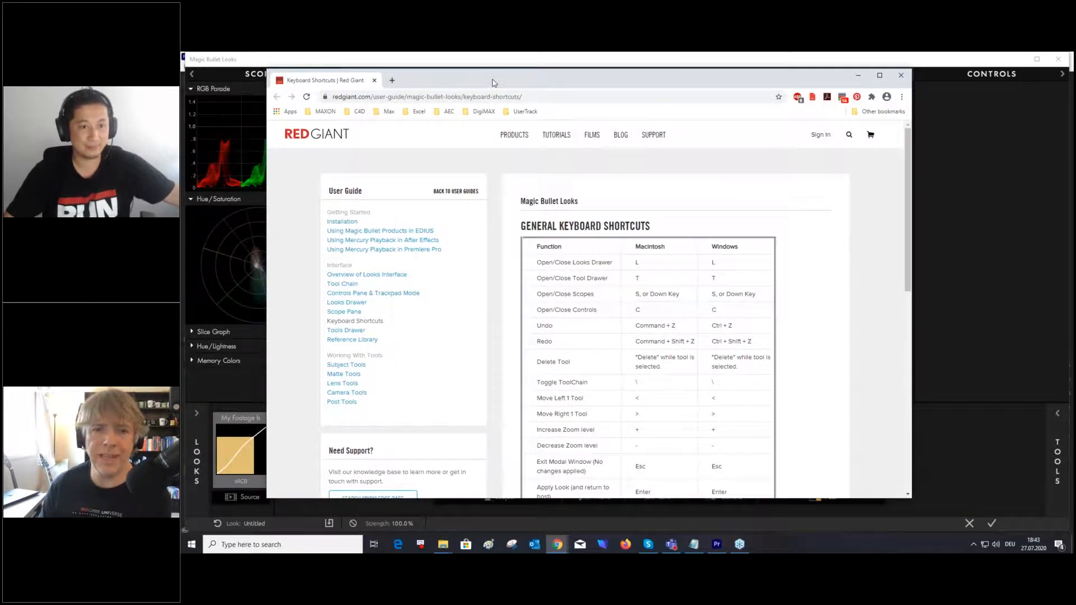
left_click(347, 67)
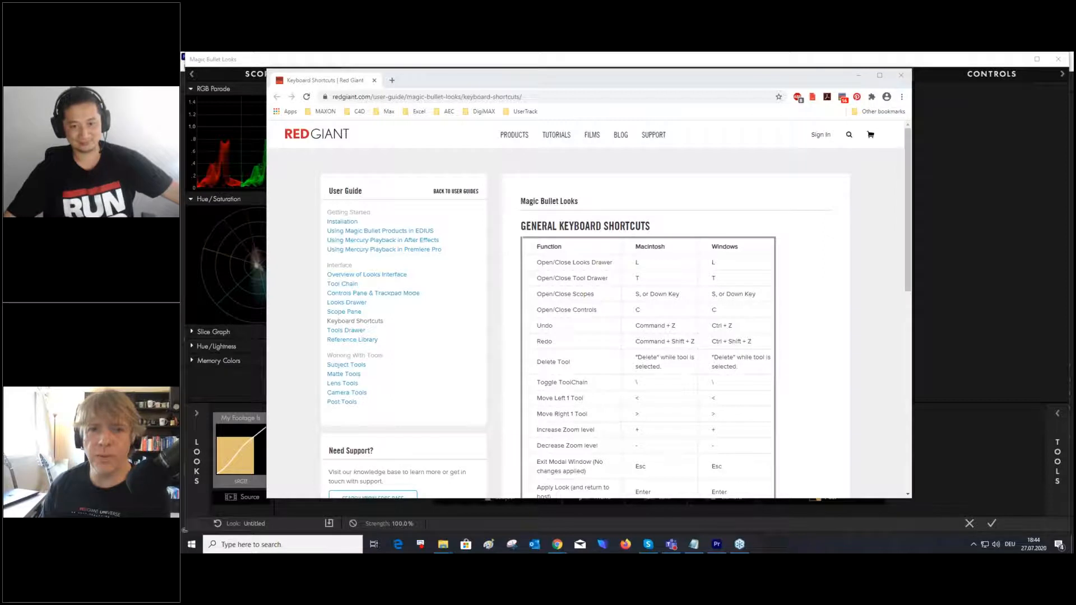
left_click_drag(431, 82, 453, 89)
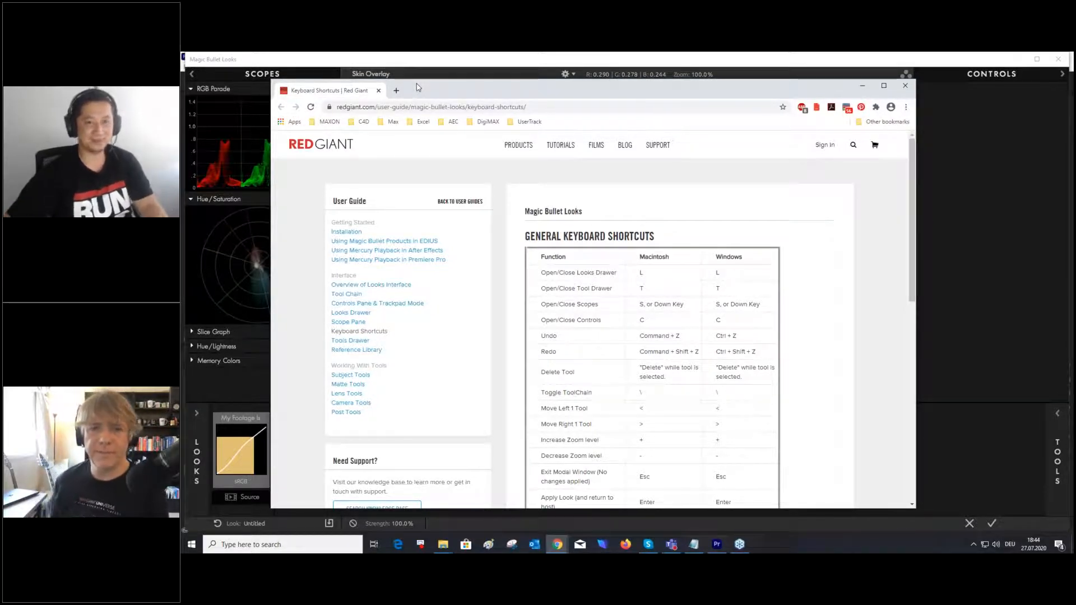
left_click(378, 90)
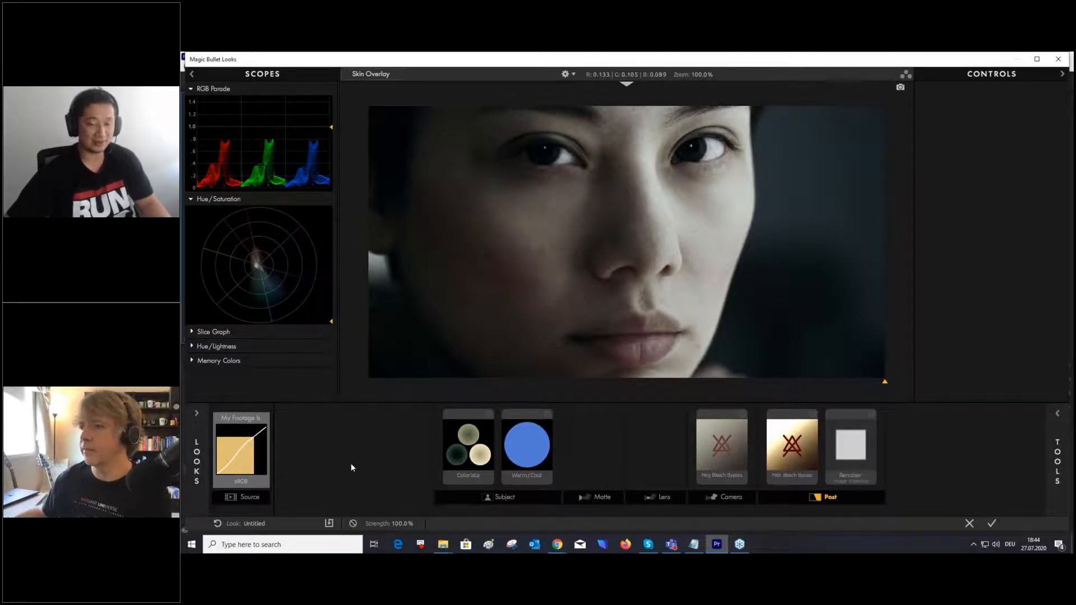
left_click(197, 415)
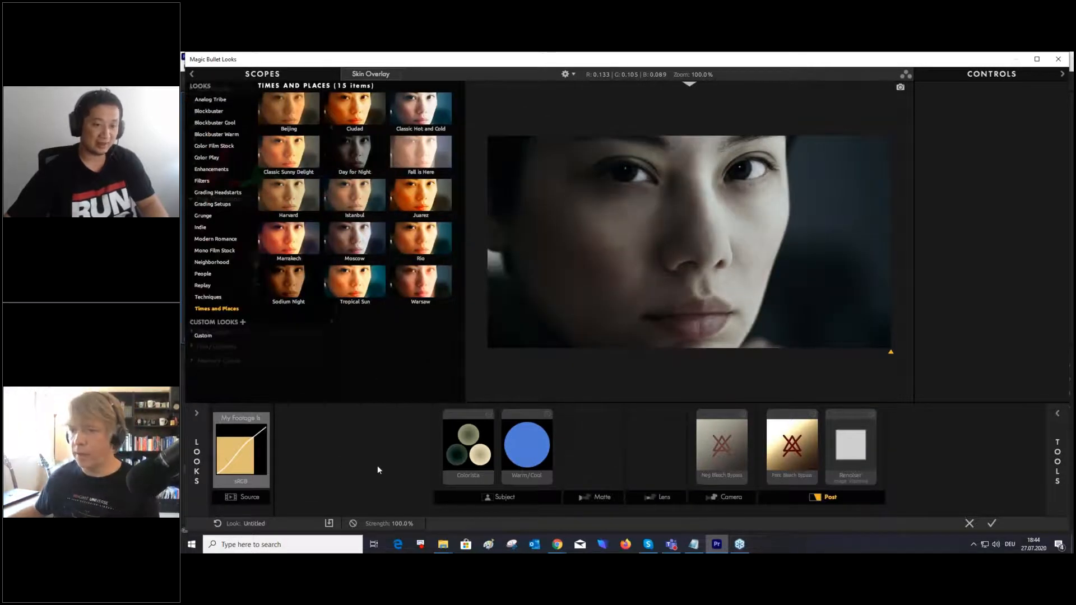
left_click(557, 331)
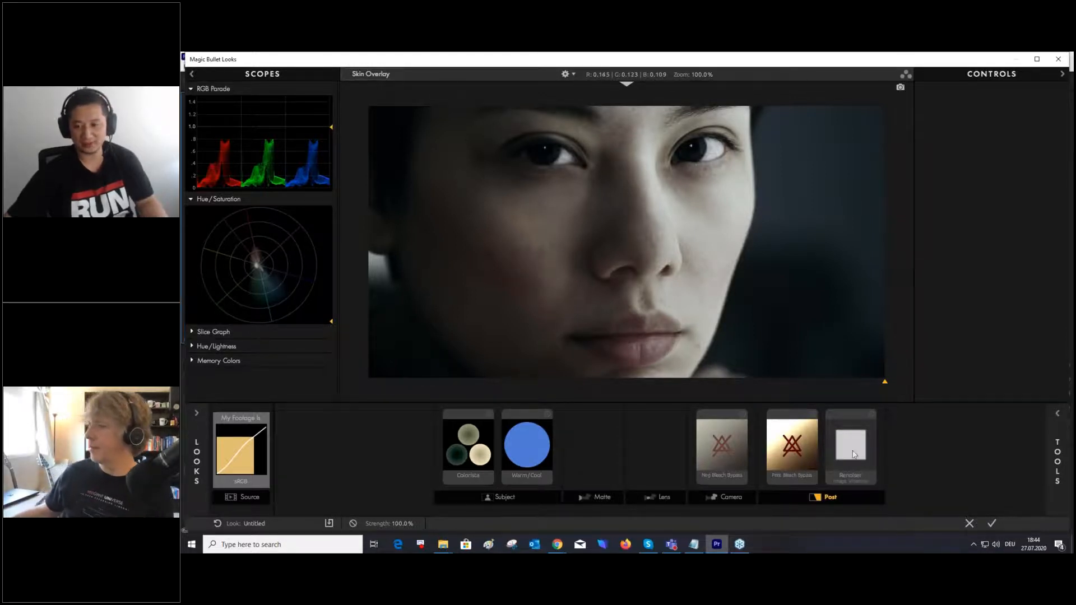
- Set the Renoiser tool's Sharpen to 25.40% and Sharpen Edges Only to 78.60%
left_click(835, 459)
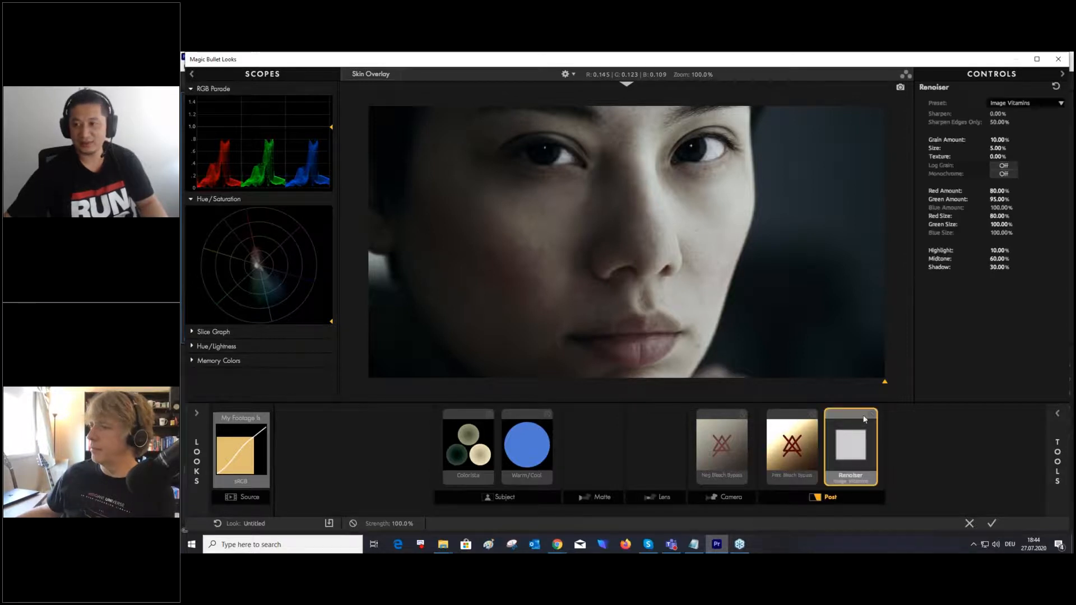
mouse_move(996, 115)
left_mouse_down()
mouse_move(1053, 122)
mouse_move(1013, 115)
left_mouse_up()
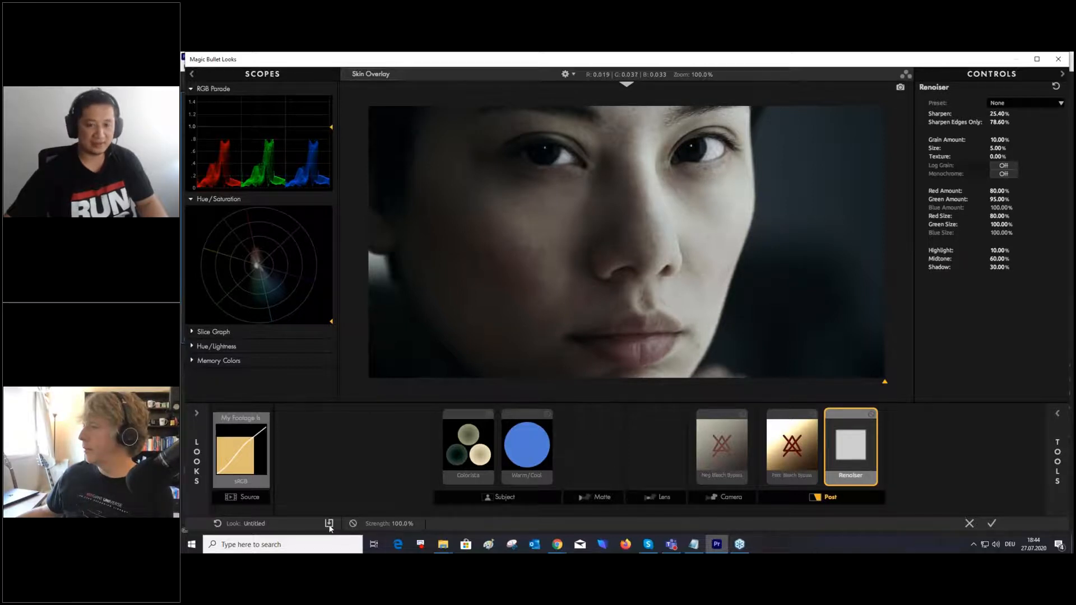
- Save the current look to the Custom folder under the name "SVP BleachBypass"
left_click(328, 524)
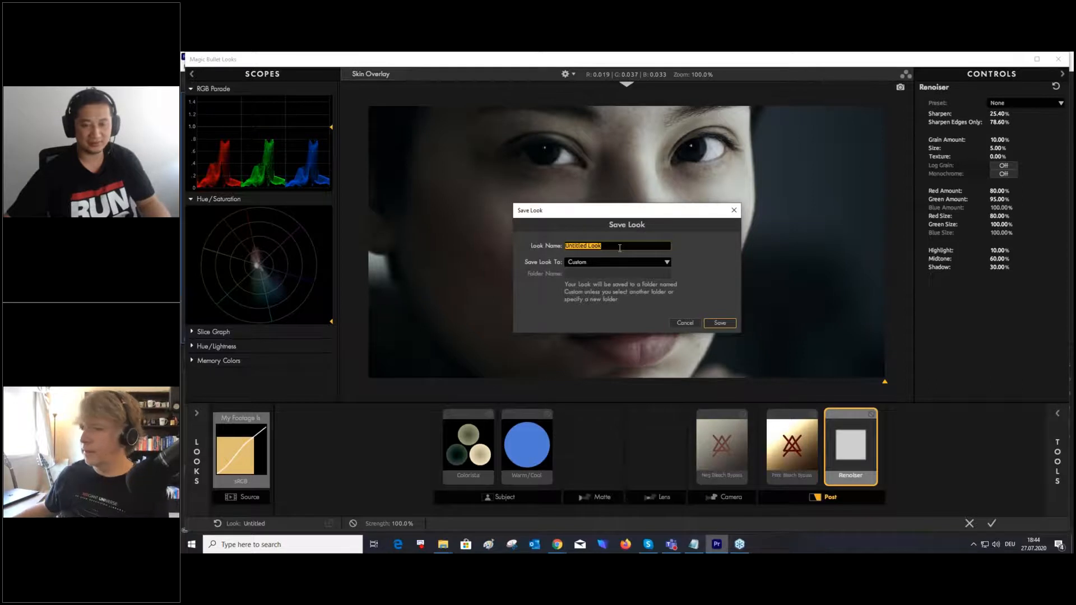
type("SVP BleachV")
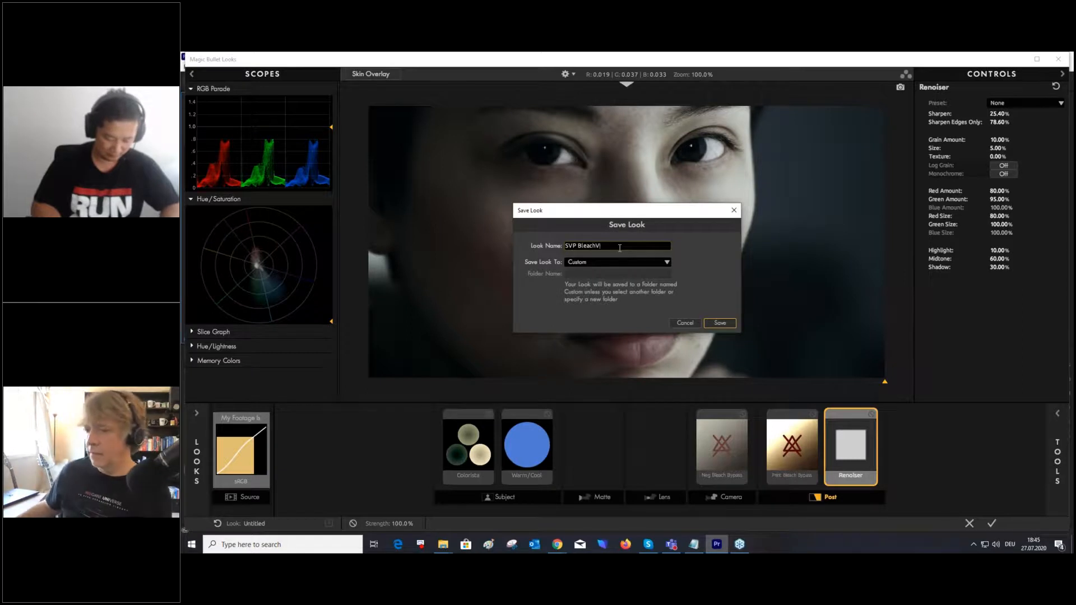
key("BackSpace")
key("BackSpace")
type("Bypass")
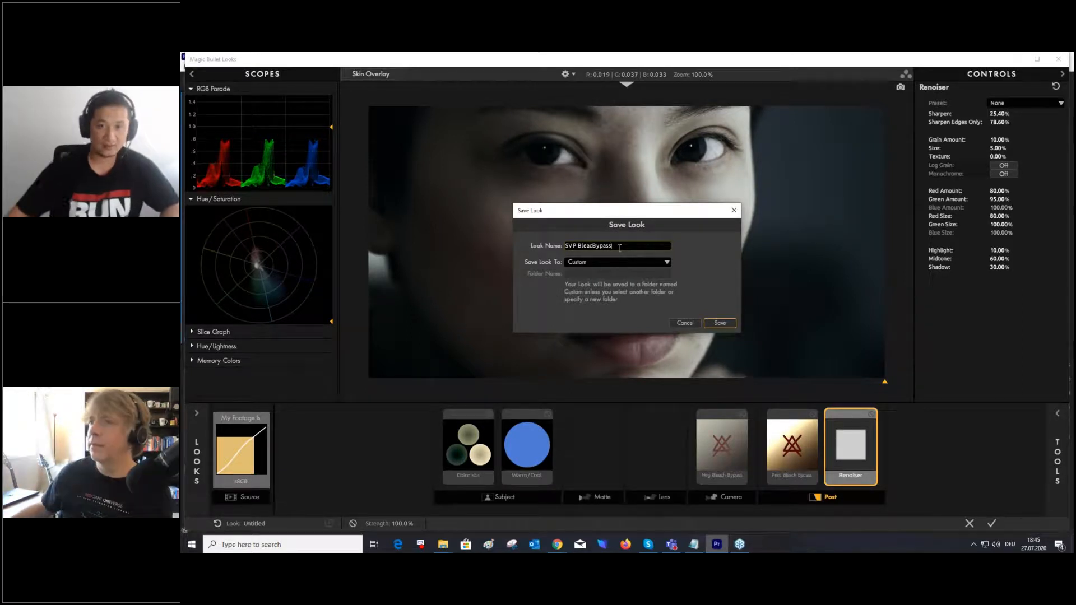
left_click(593, 246)
type("h")
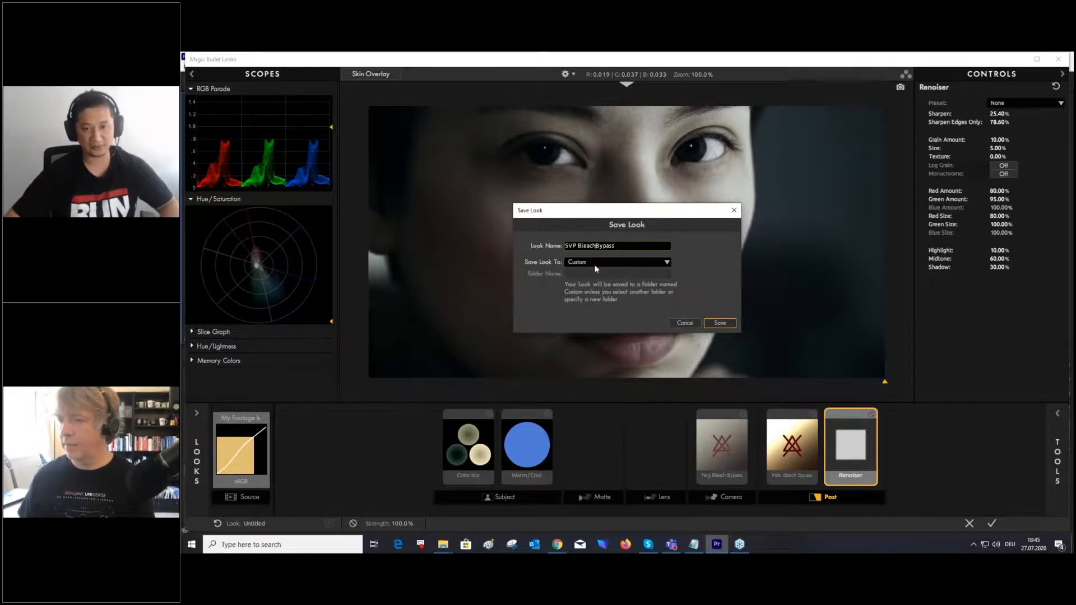
left_click(720, 323)
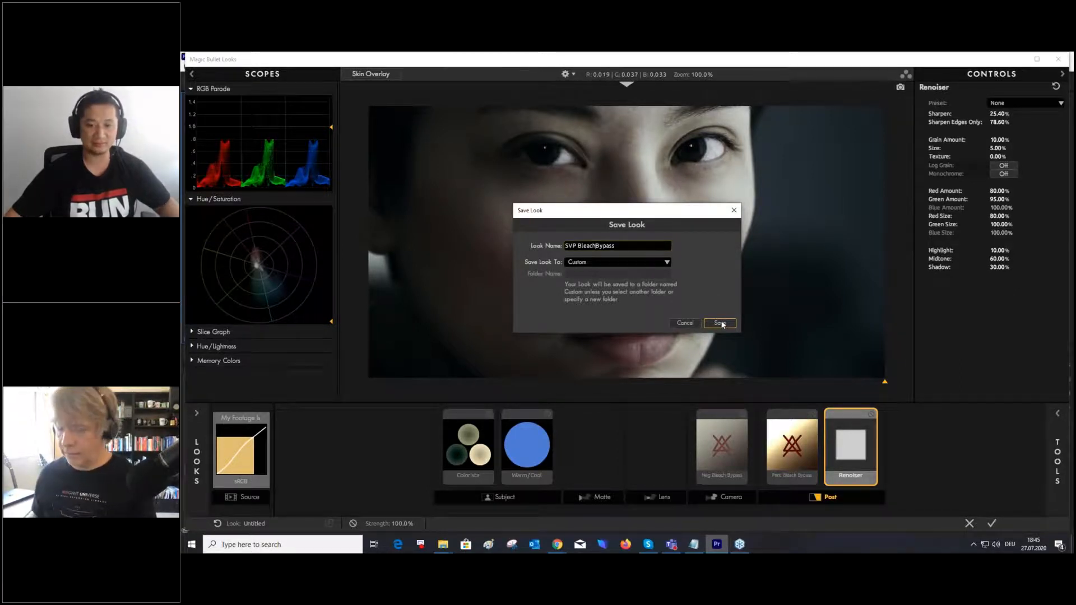
- Check the Custom looks folder for the saved look and close the looks browser again
left_click(194, 418)
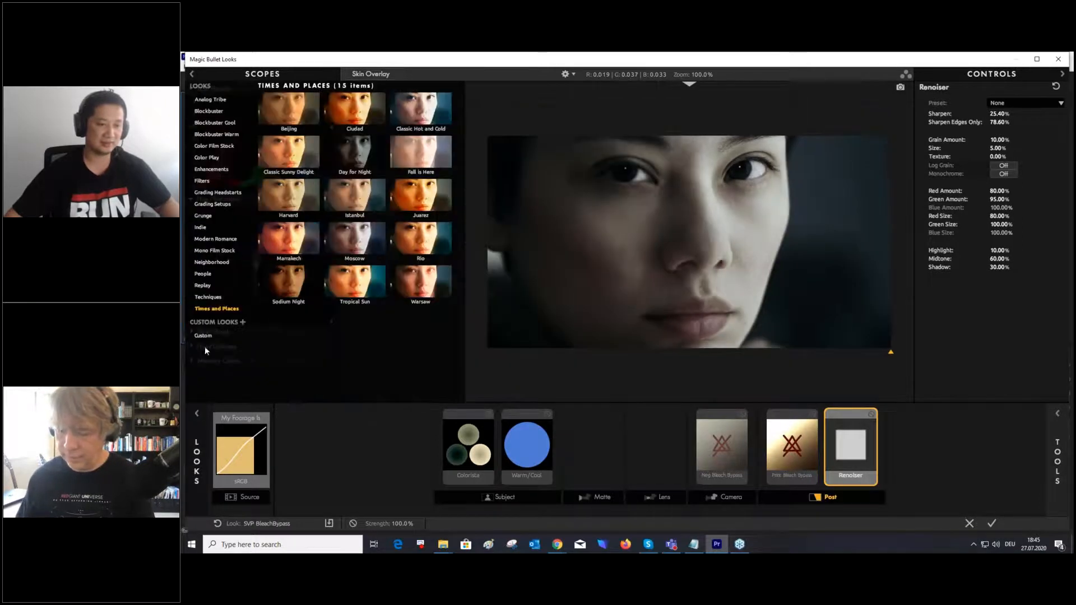
left_click(205, 336)
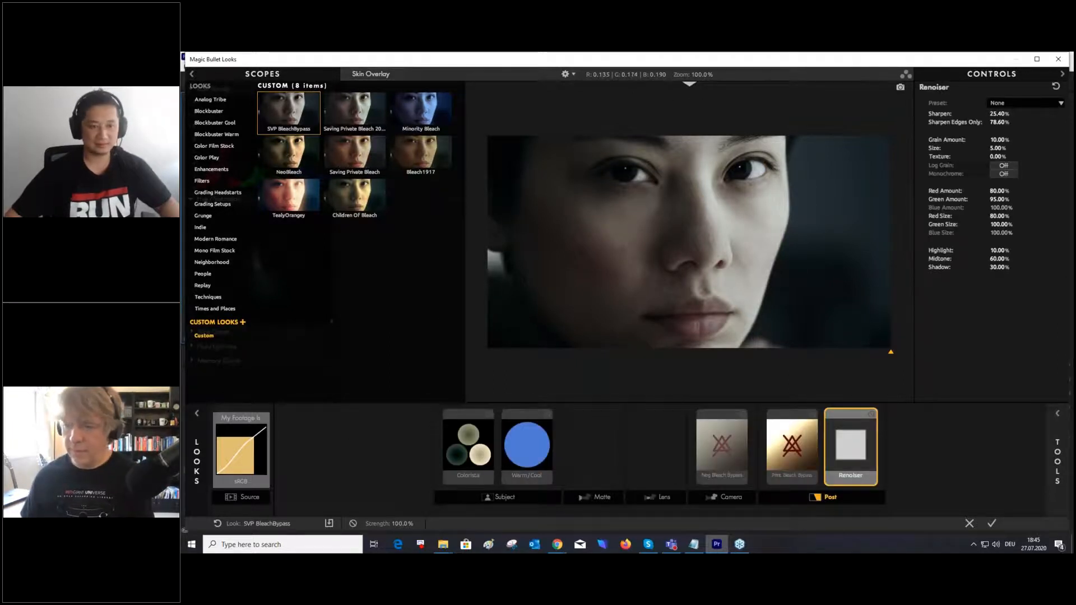
left_click(194, 434)
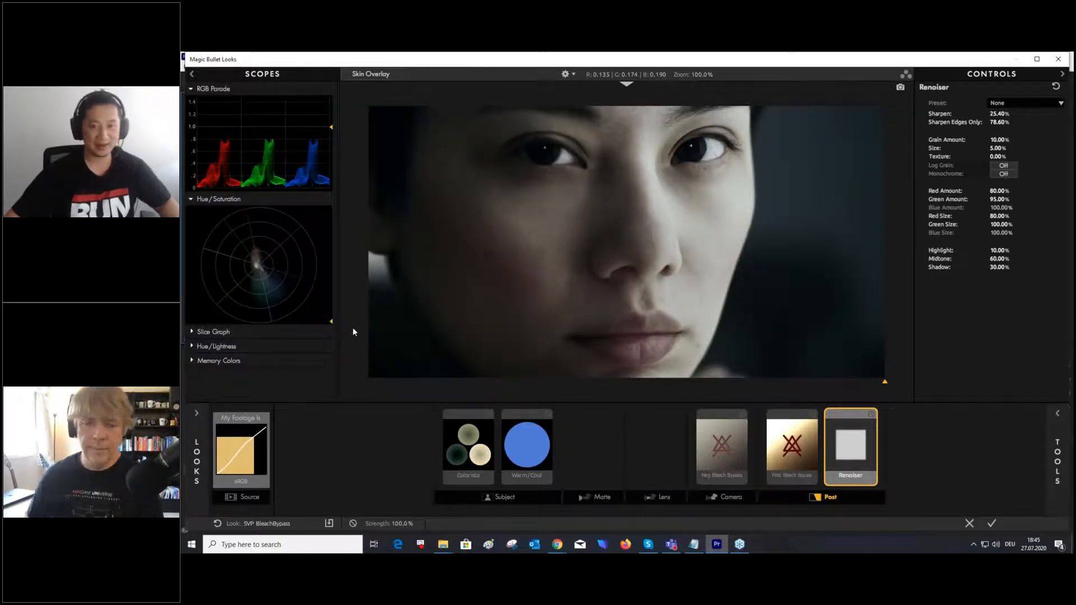
- Compare the graded footage with the "2018 4k Ultra-HD Blu-ray" soldier reference by sliding the split divider across the preview
left_click(625, 85)
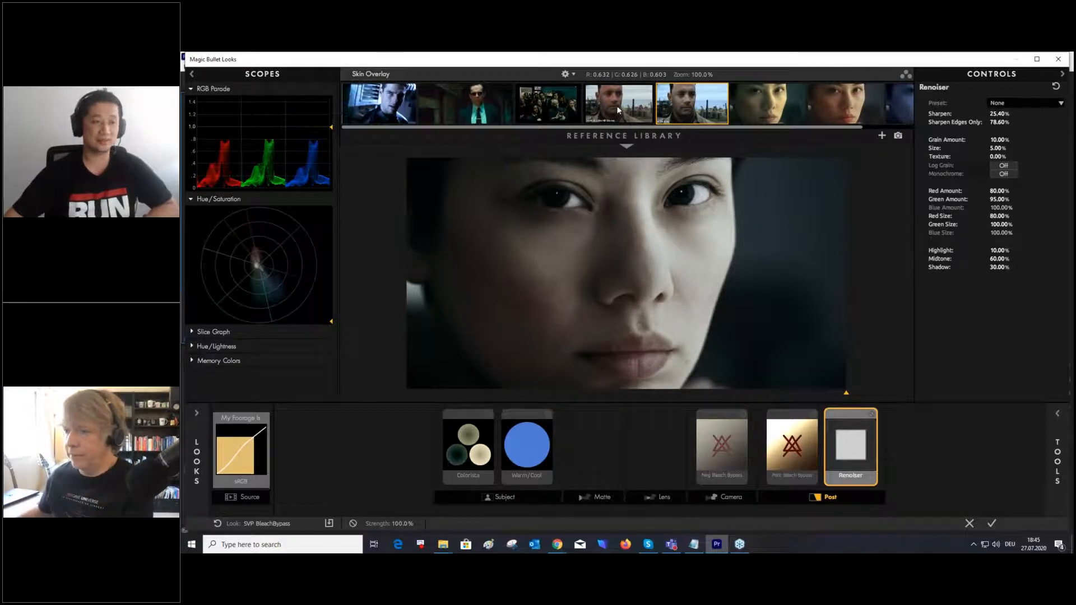
left_click(610, 103)
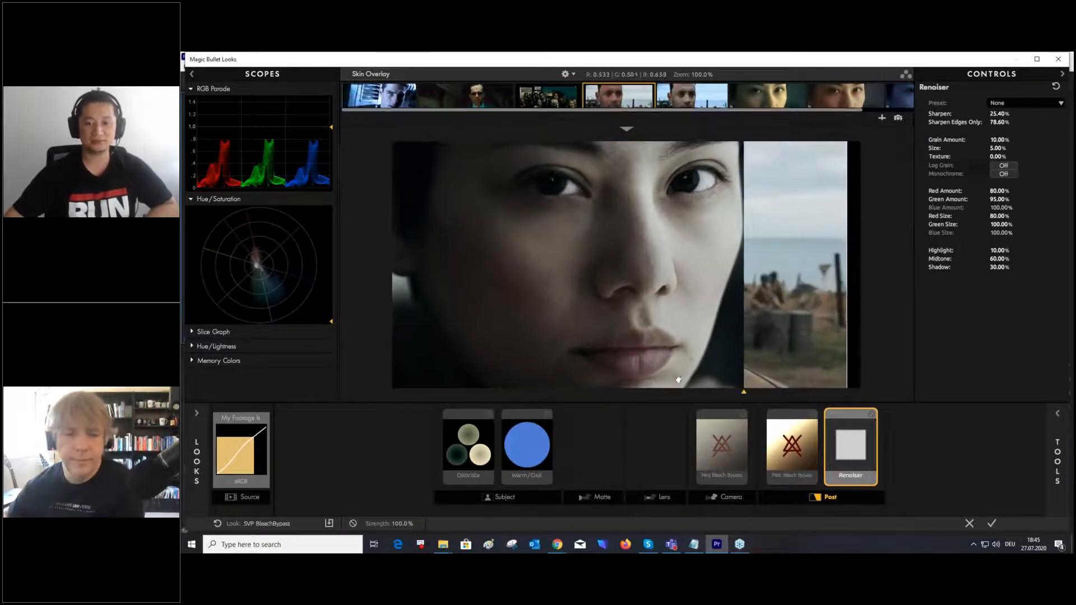
left_click_drag(767, 381, 254, 359)
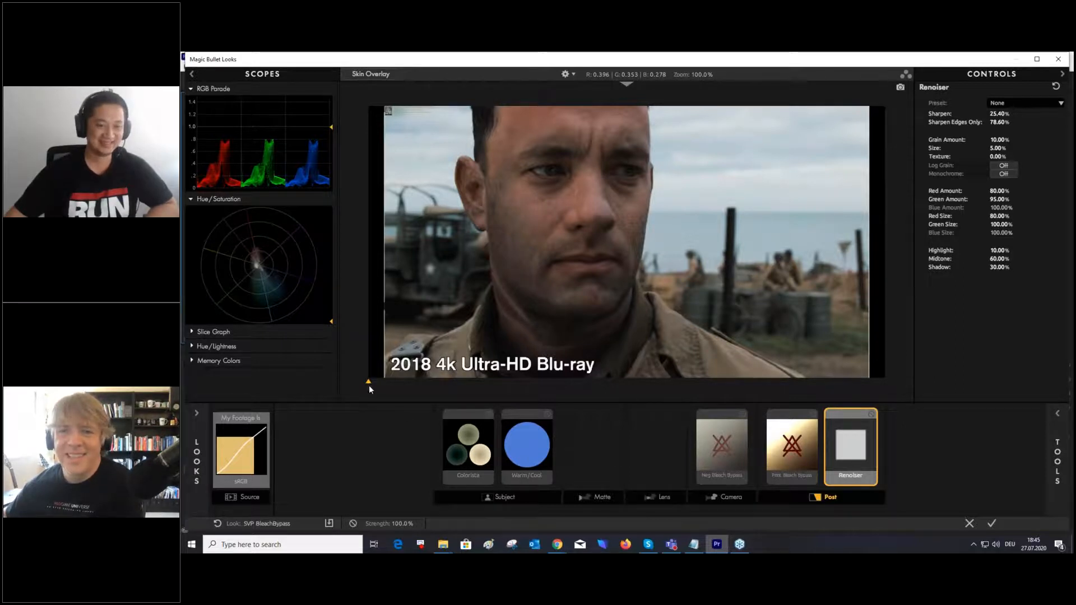
left_click_drag(371, 383, 562, 323)
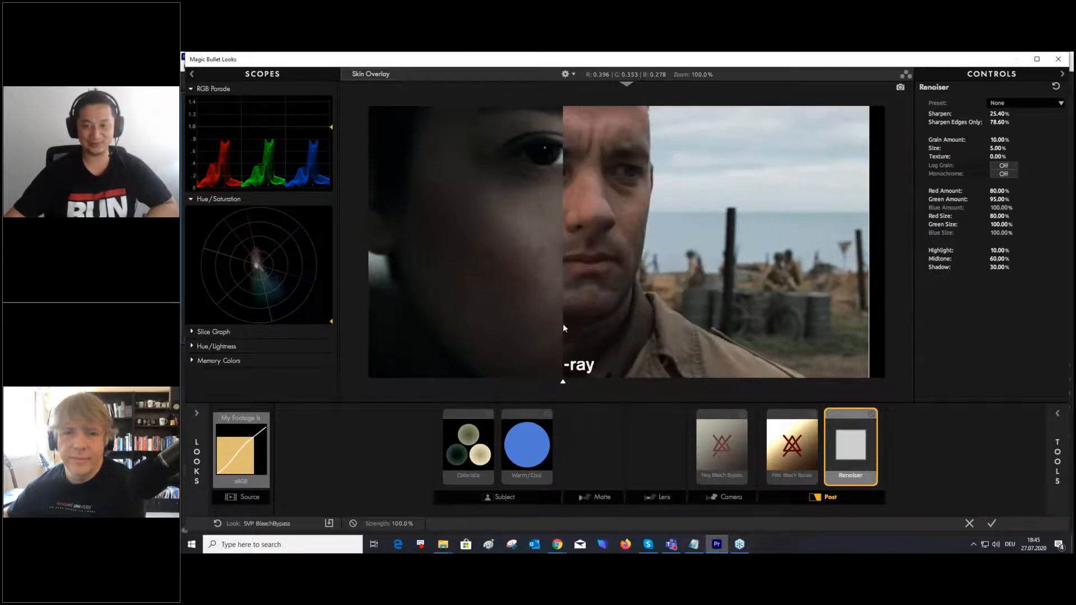
- Select Colorista and switch the split comparison to the teal crowd-with-dog reference, with the divider just past the middle of the preview
left_click(470, 459)
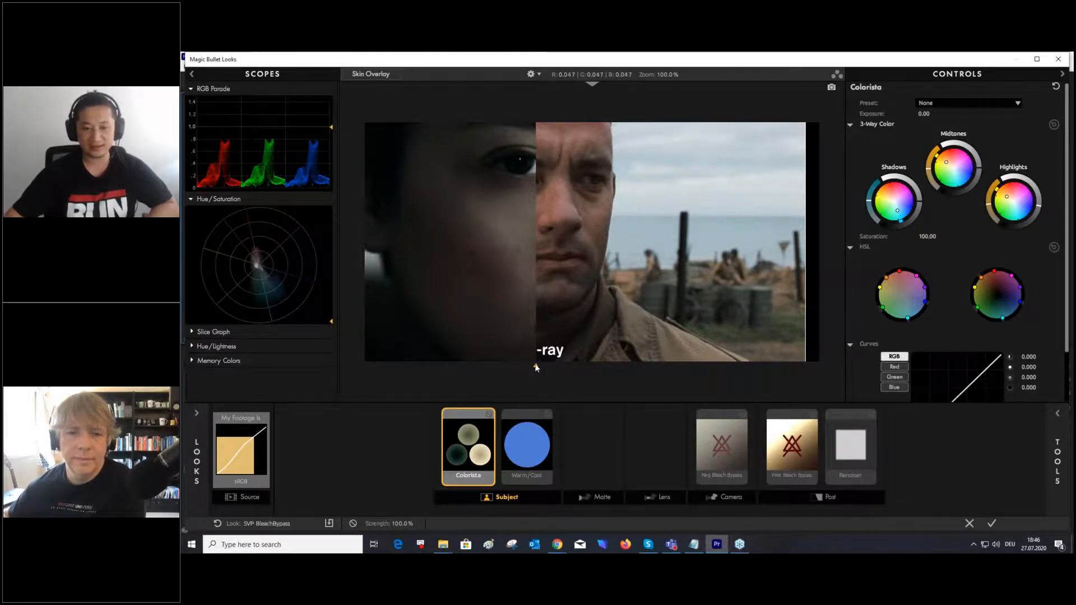
left_click(591, 86)
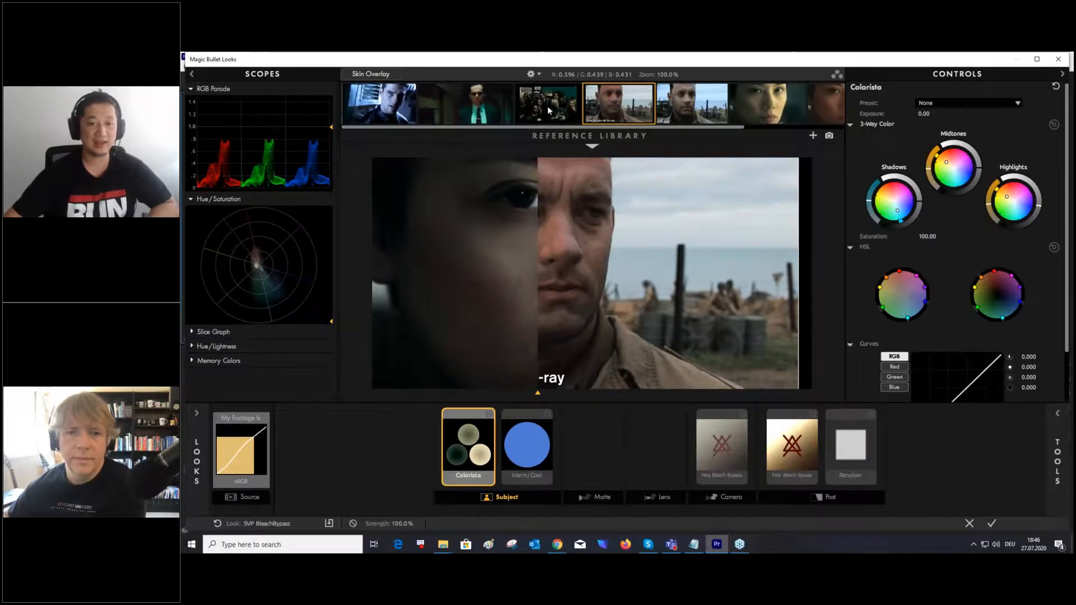
left_click(548, 105)
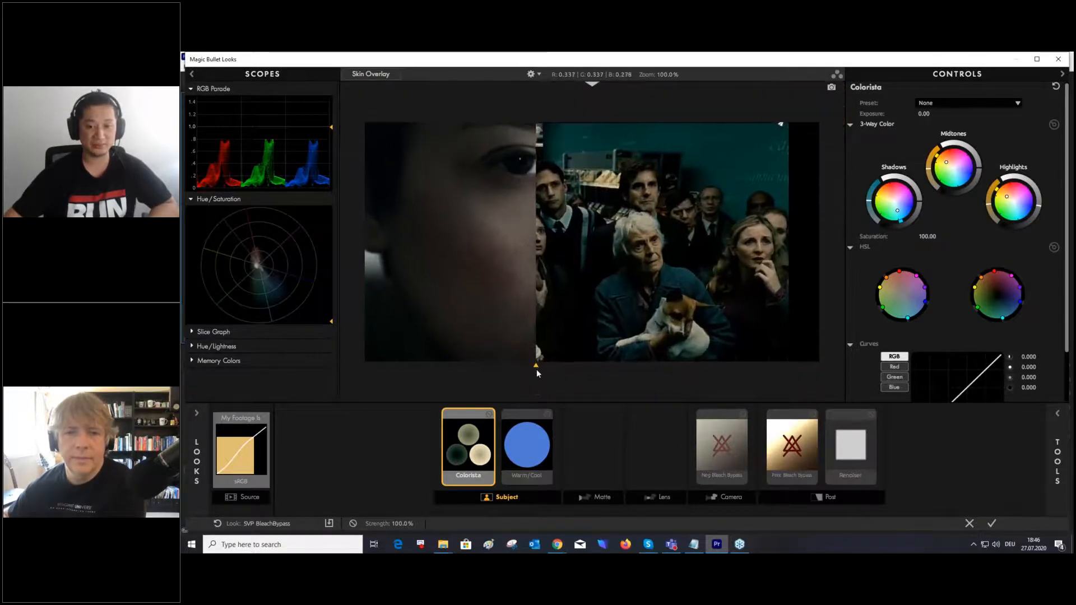
left_click_drag(536, 368, 432, 365)
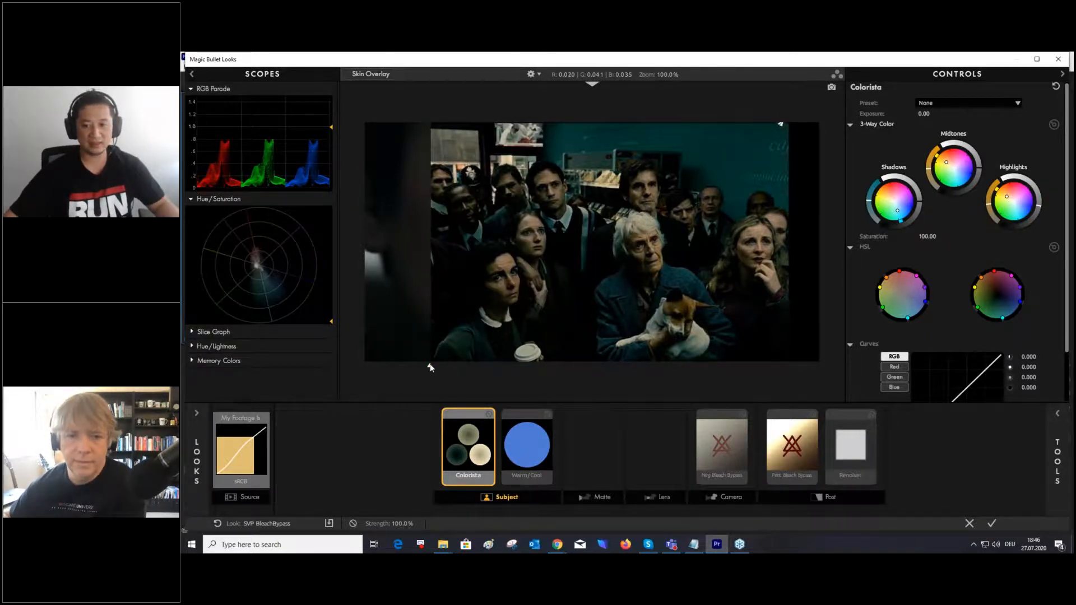
left_click_drag(430, 365, 620, 376)
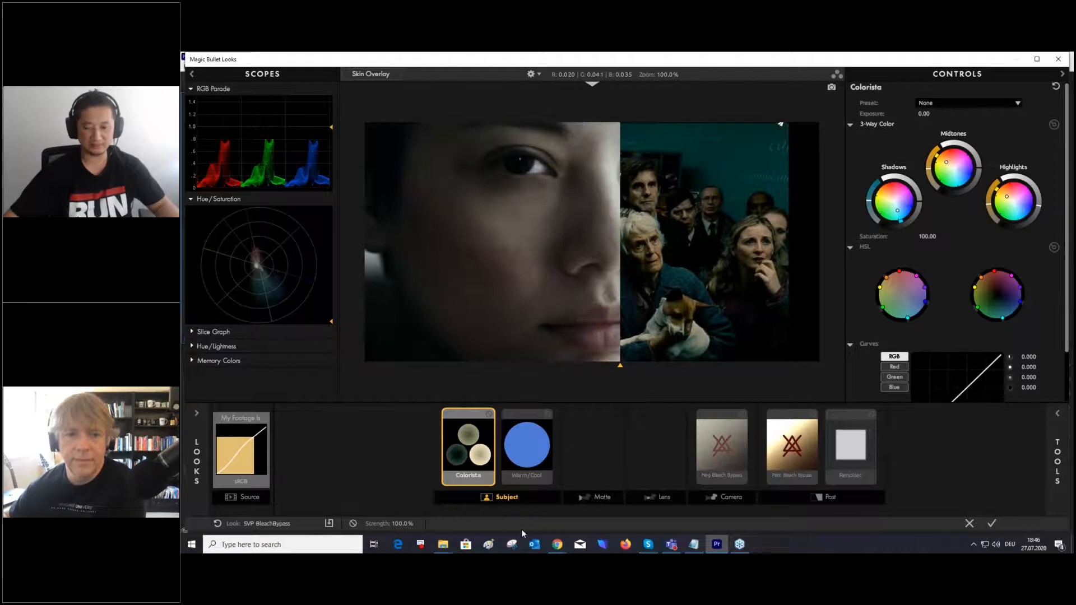
- Remove the Warm/Cool, Colorista and Renoiser tools from the tool chain, keeping only the two bleach bypass tools
left_click_drag(526, 448, 511, 492)
left_click_drag(490, 449, 515, 490)
left_click_drag(821, 445, 819, 490)
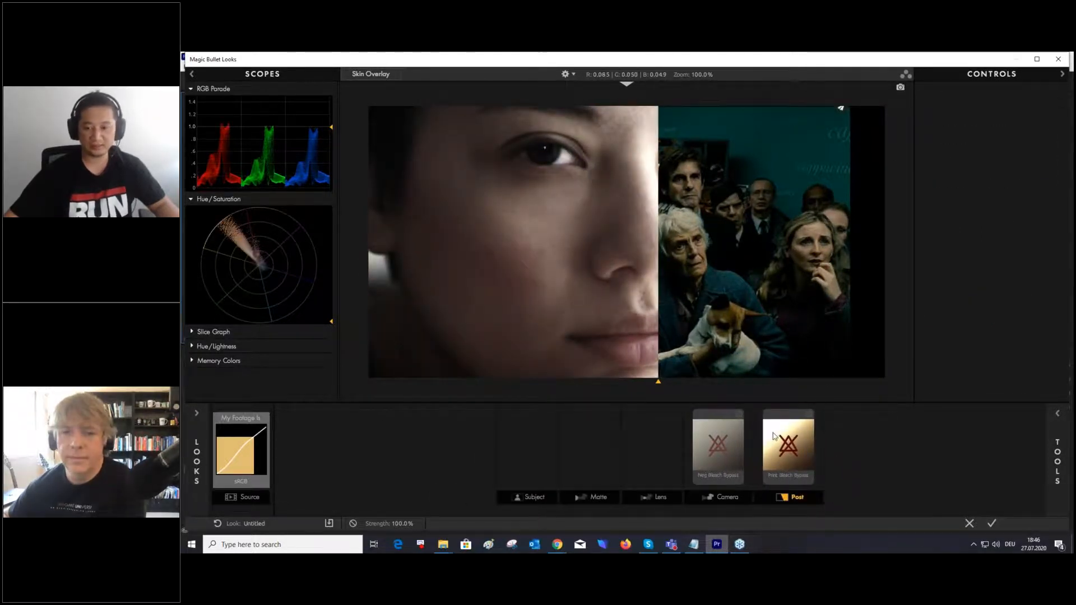
- Adjust the Silver Retention of Print Bleach Bypass and set the Silver Retention of Neg Bleach Bypass to 89.7%
left_click(723, 446)
left_click(790, 448)
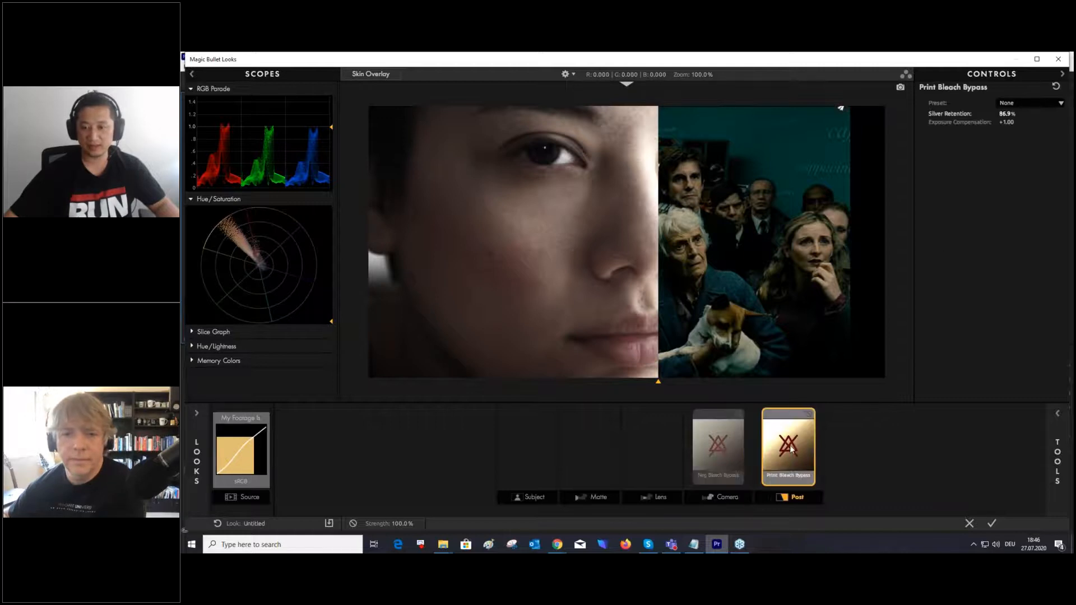
left_click(724, 435)
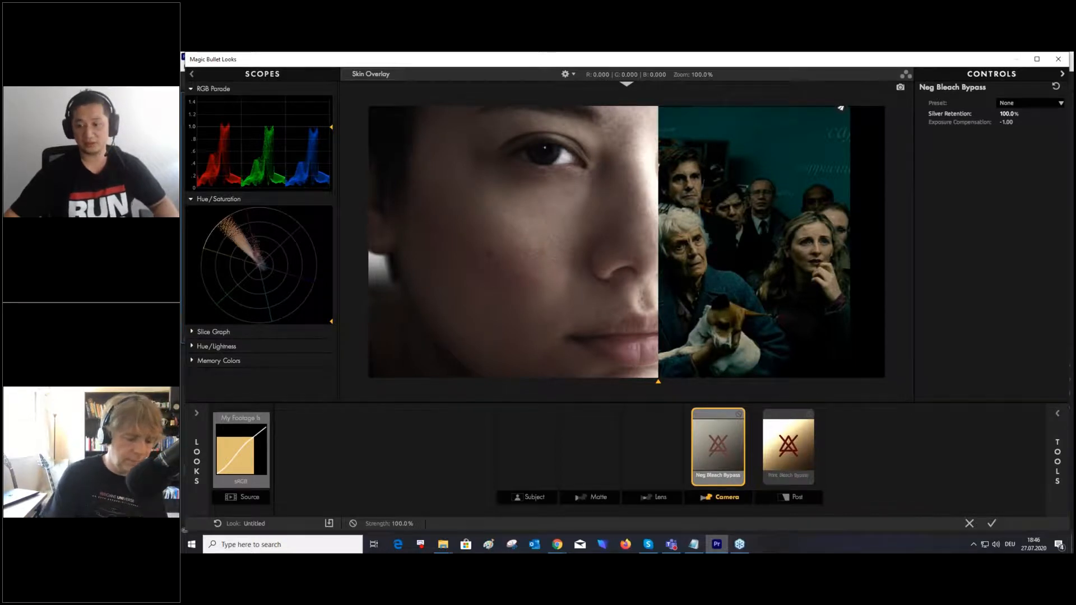
left_click(786, 450)
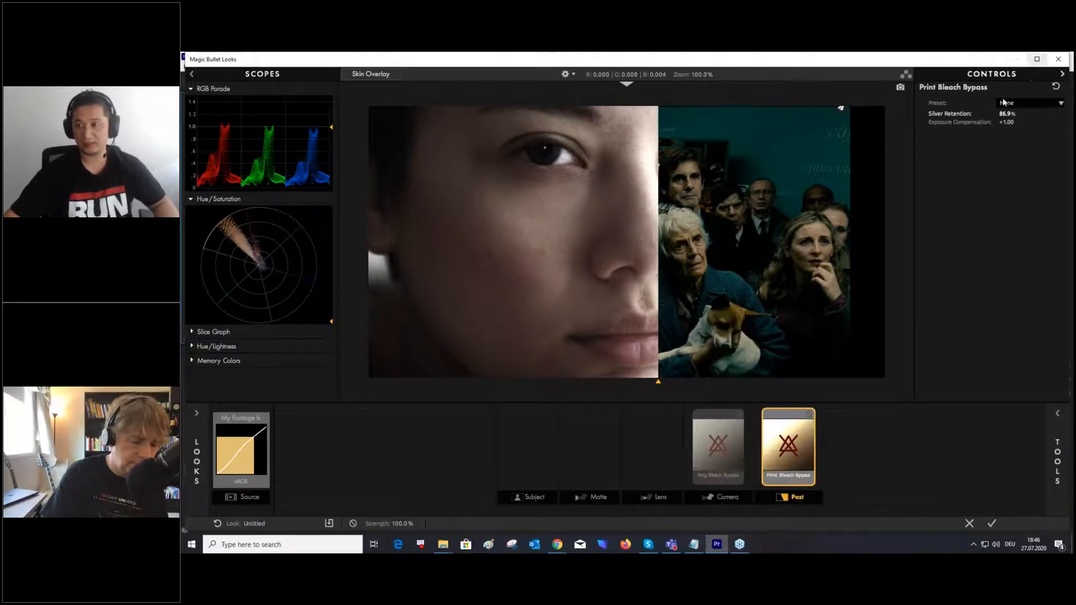
left_click_drag(1006, 114, 1021, 115)
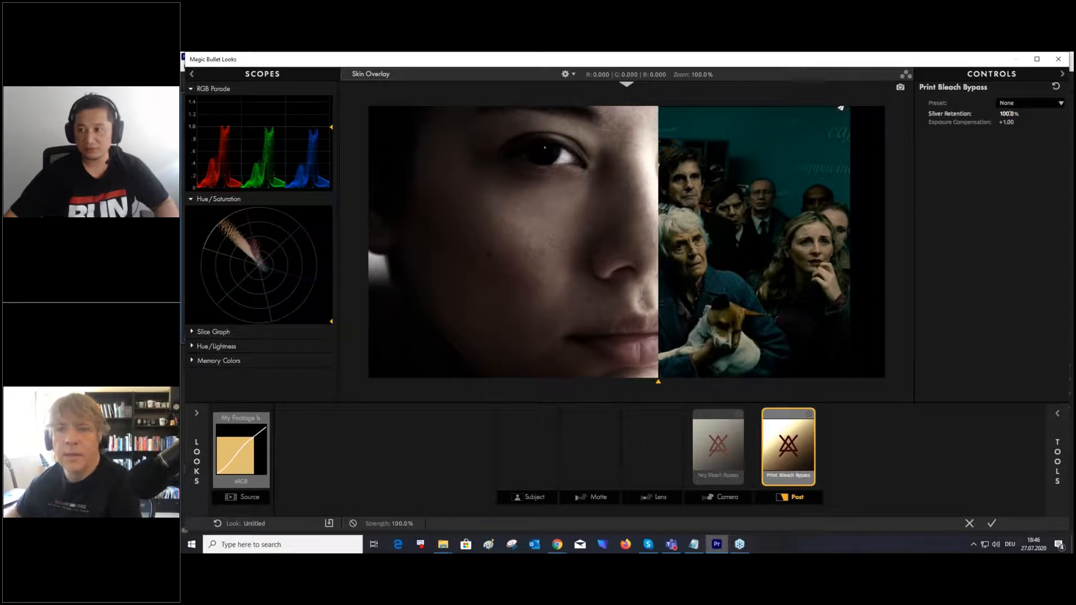
left_click_drag(1008, 113, 996, 113)
left_click(728, 449)
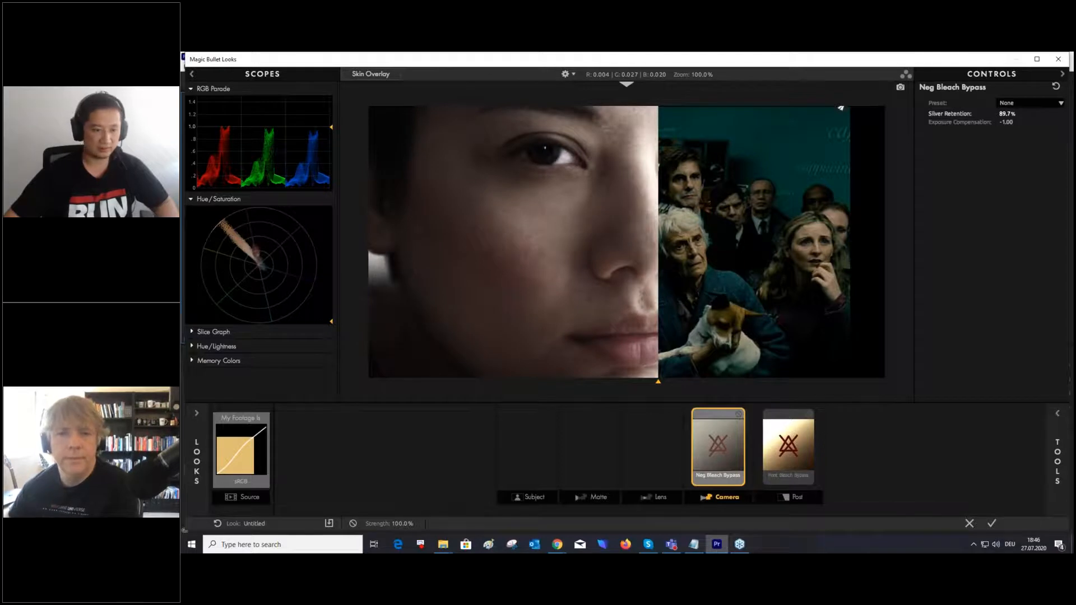
- Set the source footage's Contrast to +5.50 and widen the footage side of the split comparison until the whole face shows
left_click(237, 461)
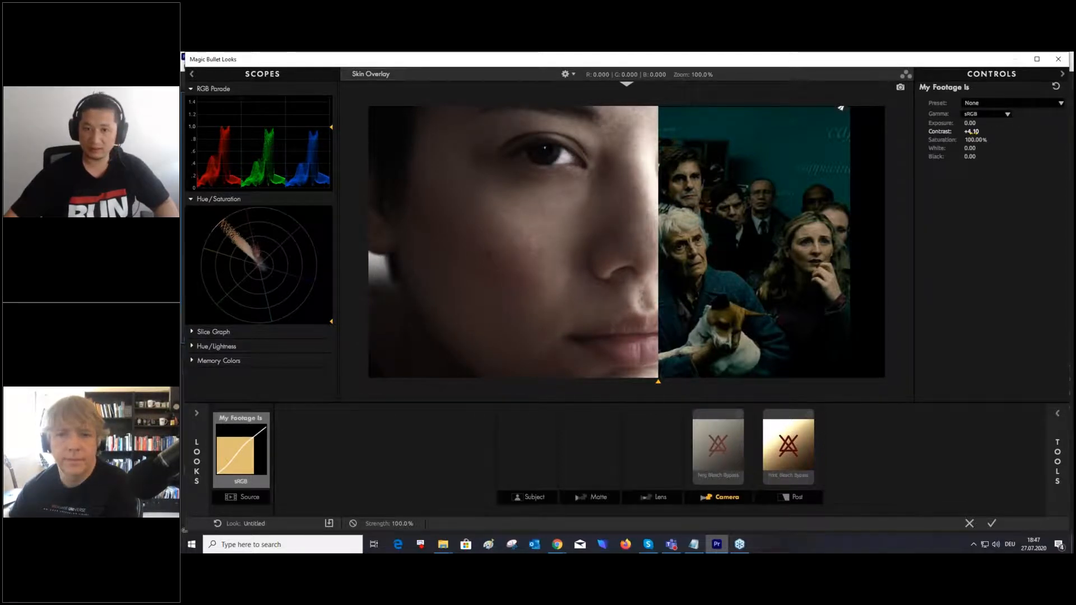
left_click_drag(971, 131, 979, 131)
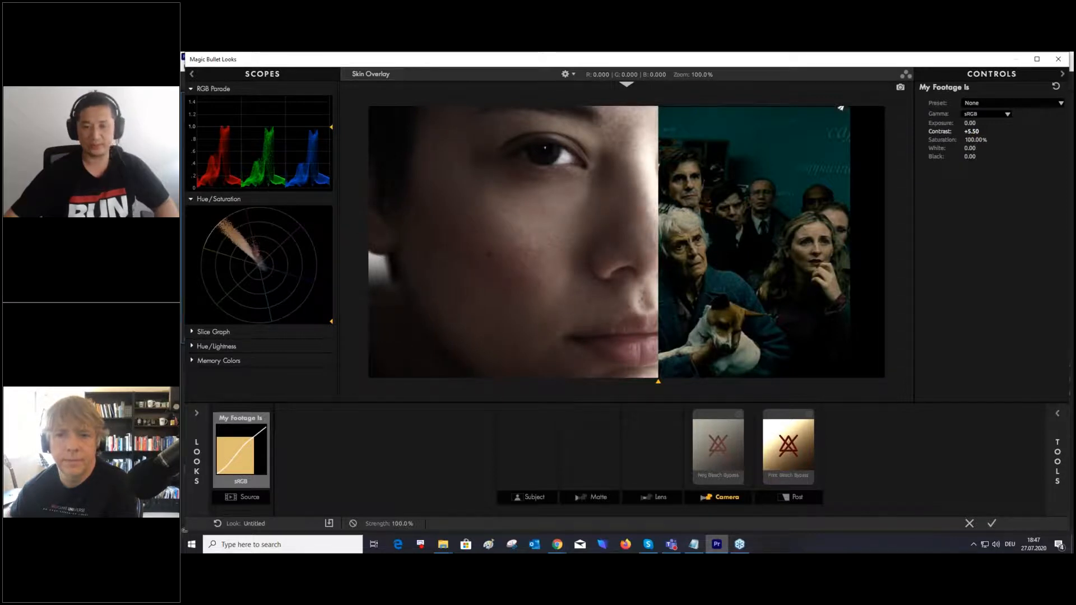
left_click_drag(659, 383, 785, 382)
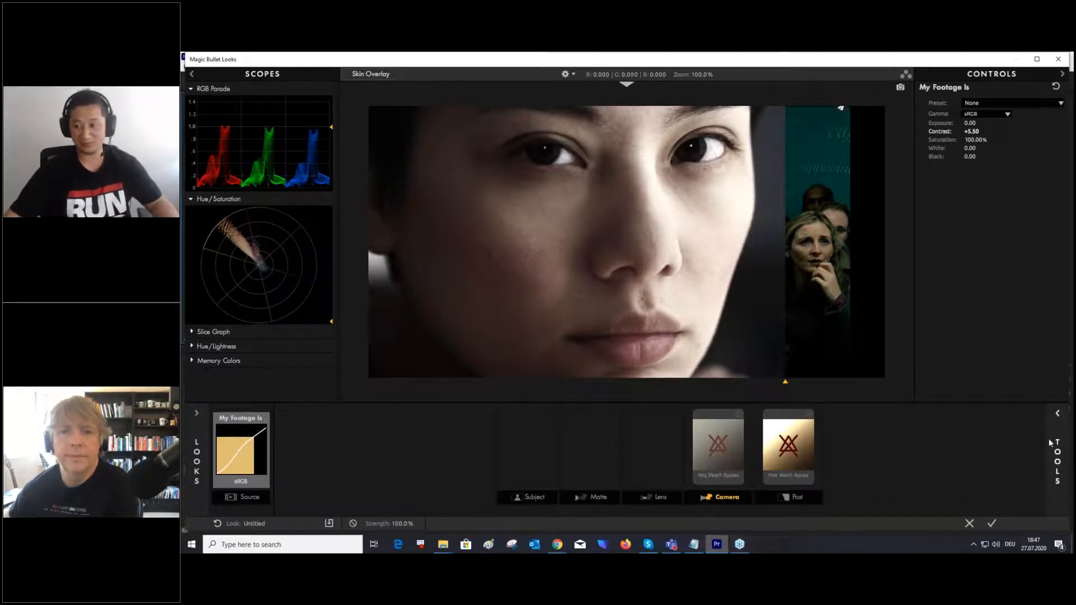
- Switch to Chrome and examine the camera, film negative and print stock details on the Children of Men shotonwhat page
mouse_move(1047, 446)
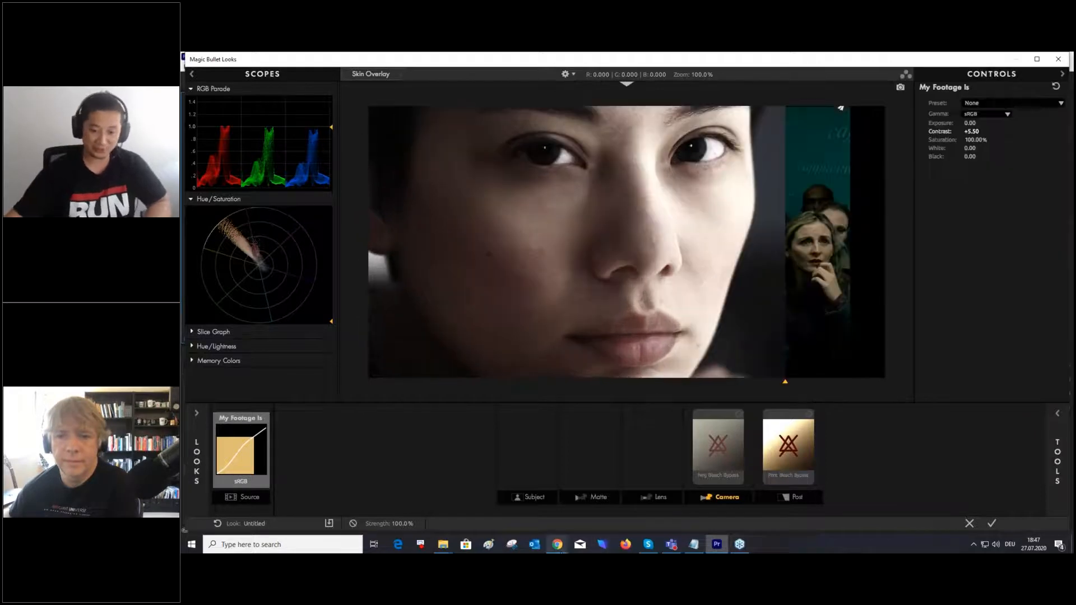
mouse_move(557, 544)
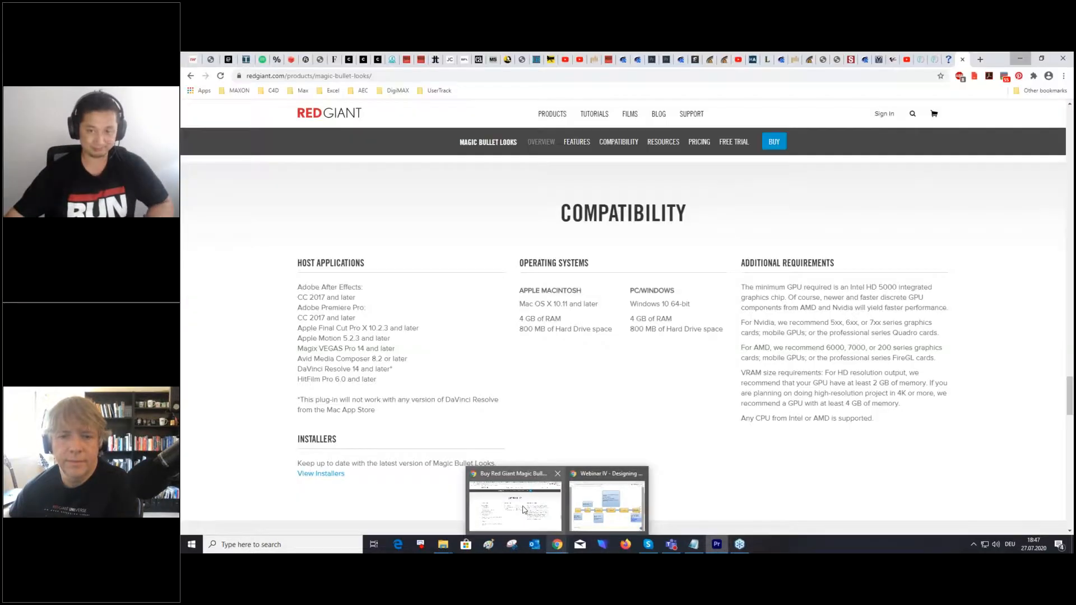
left_click(527, 510)
left_click(948, 59)
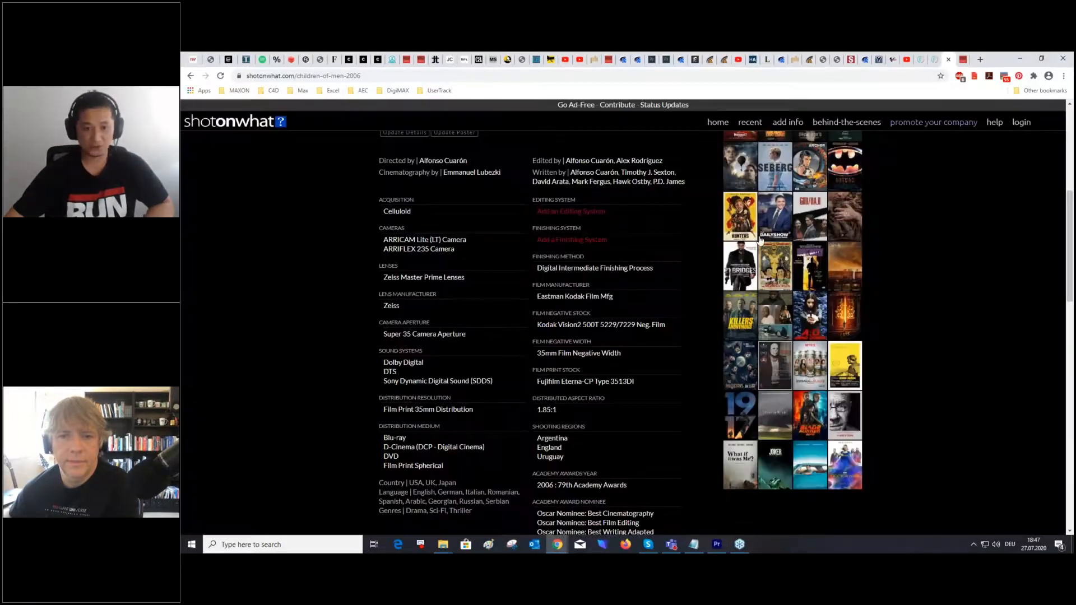
scroll(274, 243, "up", 5)
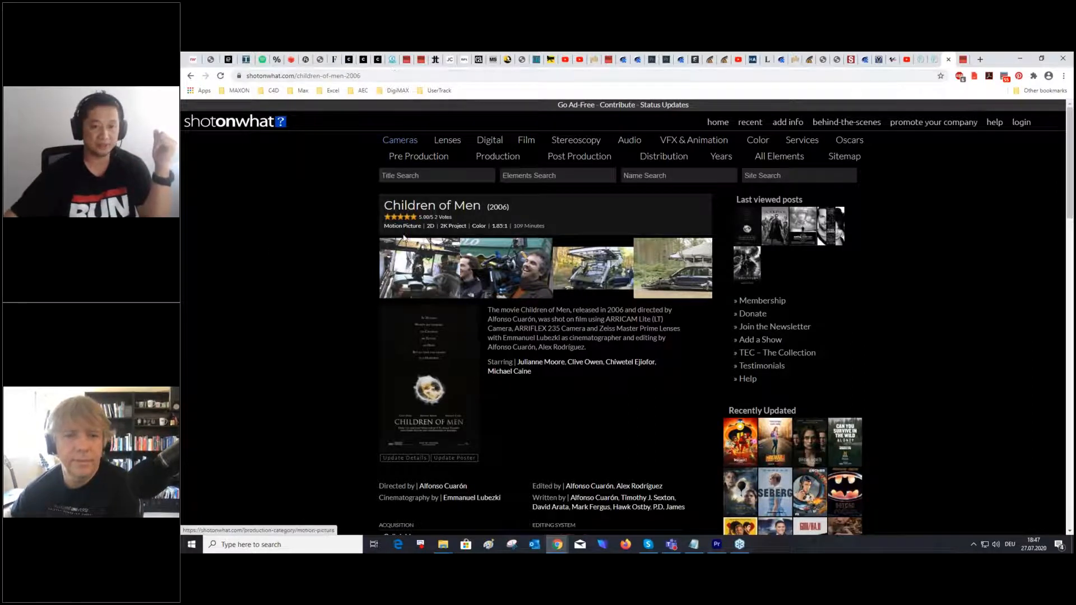
scroll(312, 256, "down", 6)
scroll(313, 258, "up", 1)
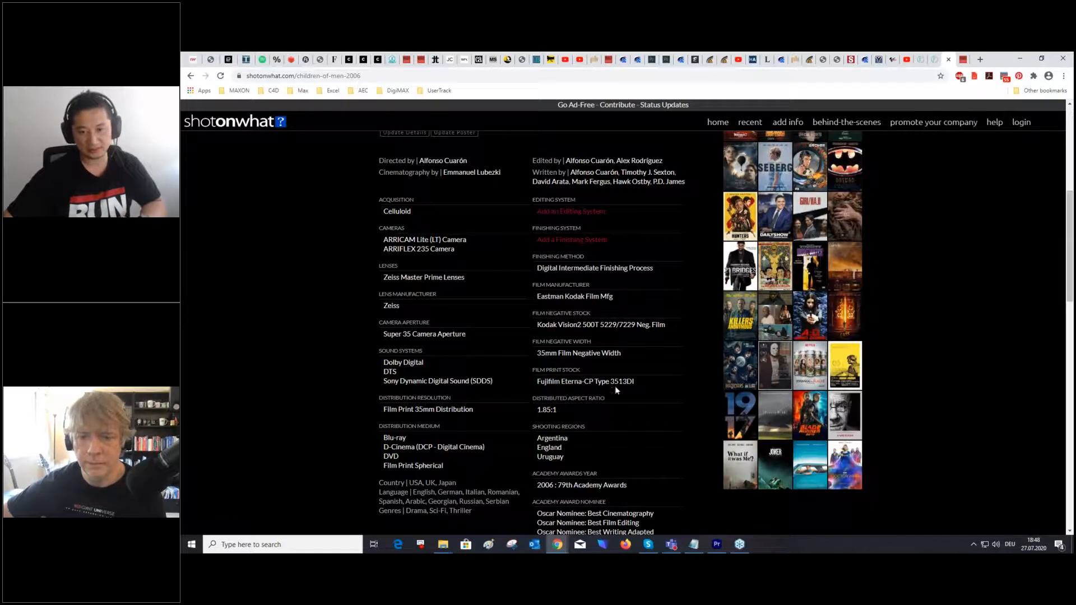
left_click(1020, 59)
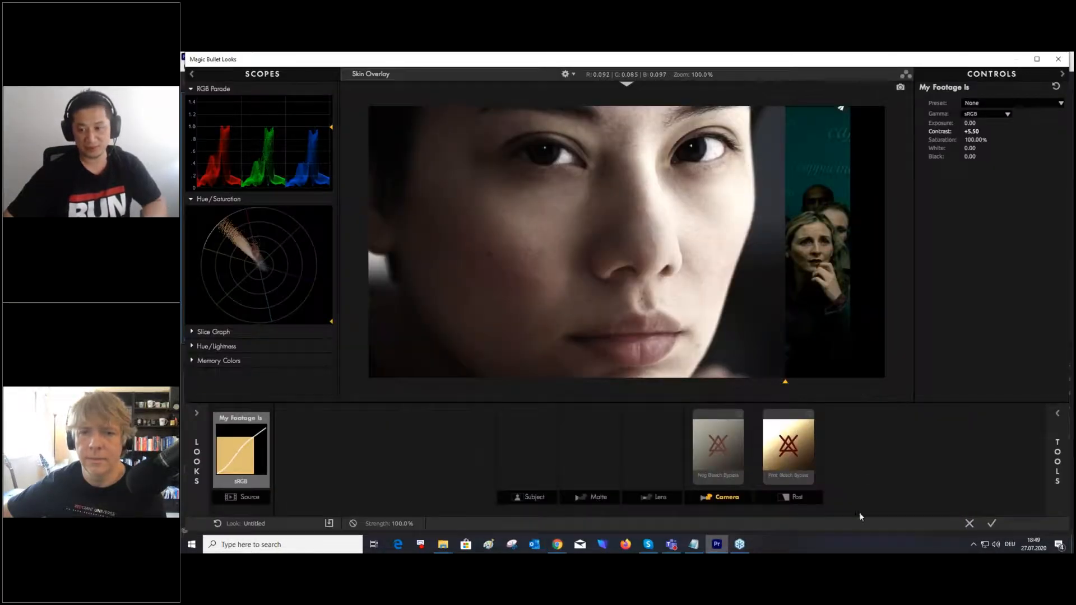
- Add a Film Negative tool after Neg Bleach Bypass and set its film stock to Kodak 5229 Vision2 500T
left_click(1051, 471)
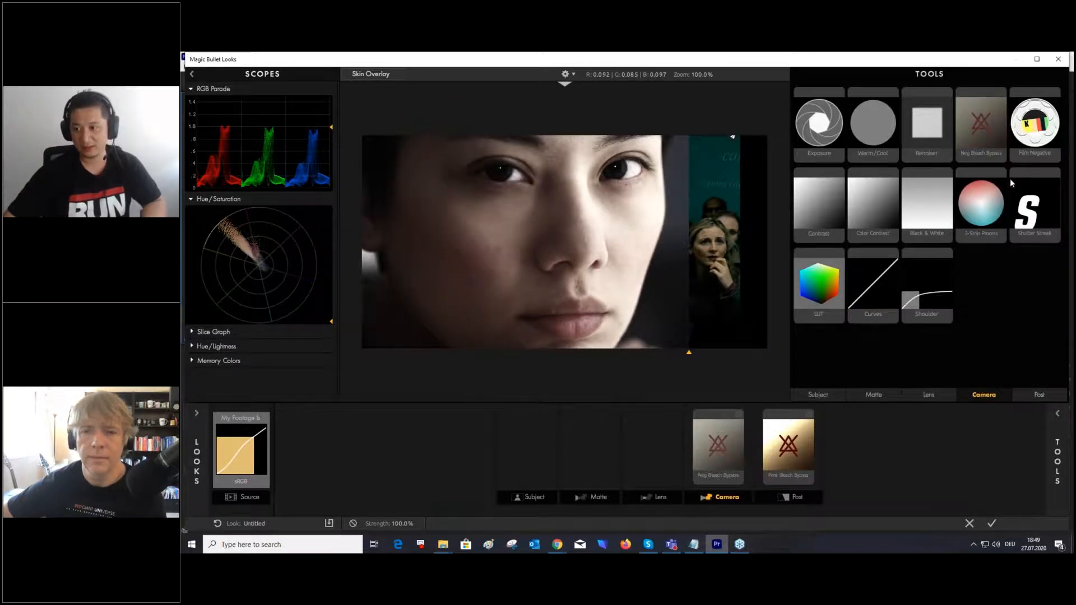
left_click(1038, 395)
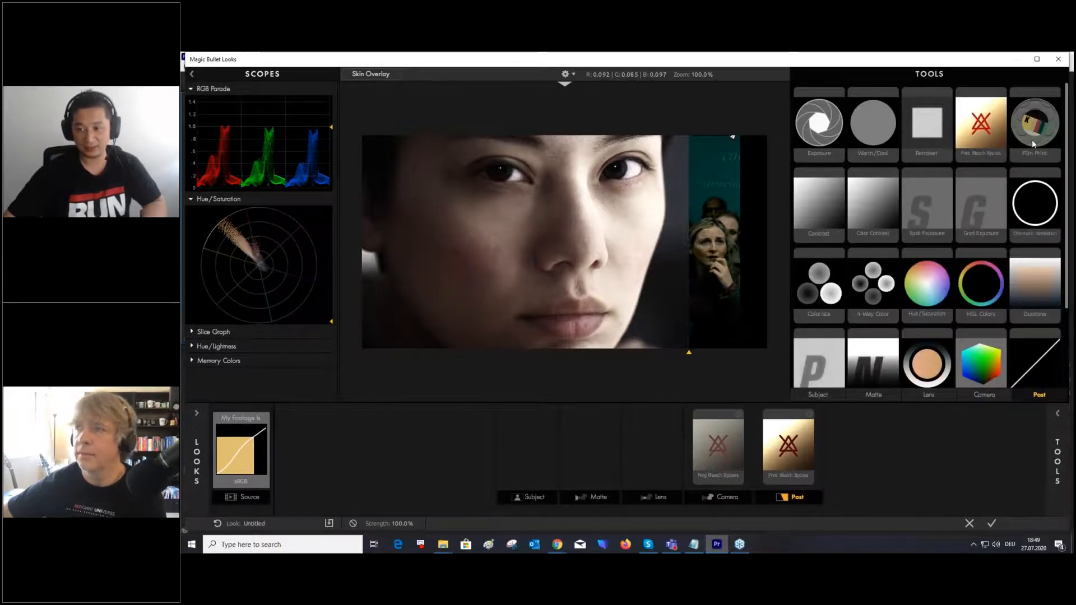
left_click(995, 391)
left_click_drag(1044, 125, 761, 448)
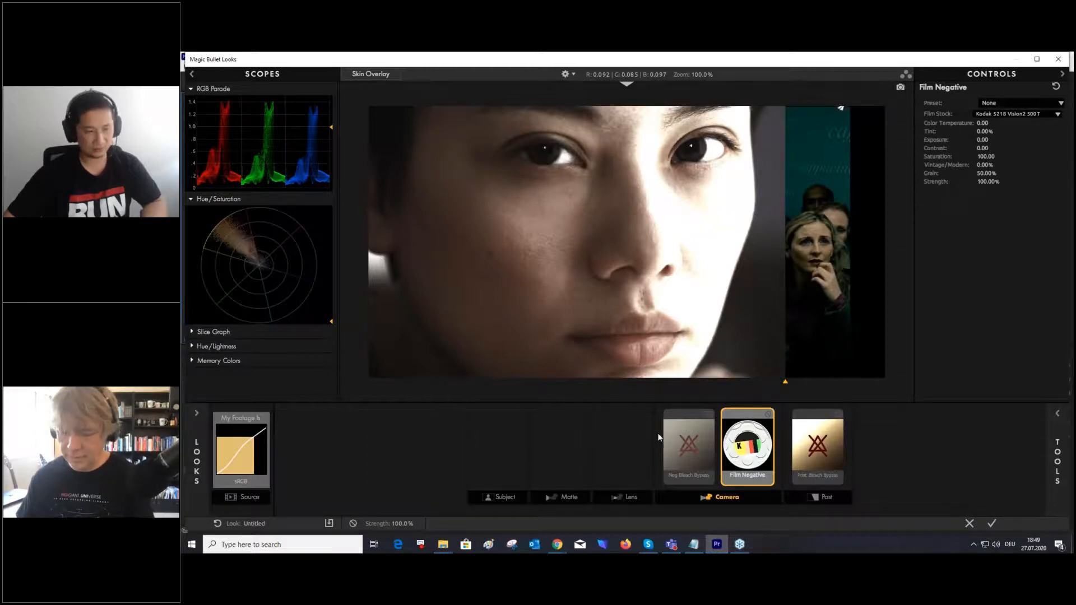
left_click(1027, 116)
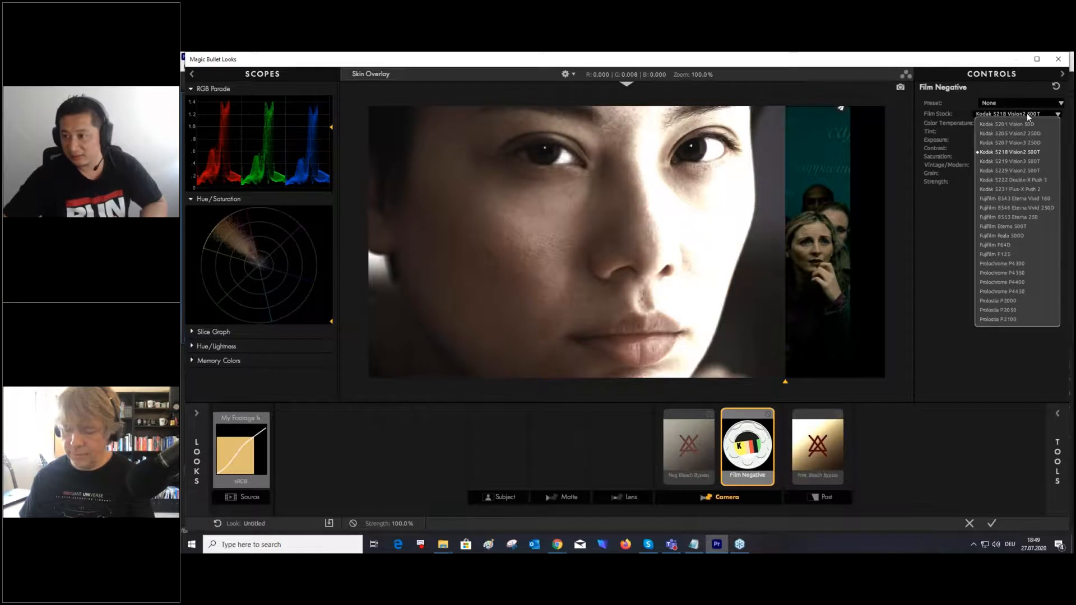
left_click(996, 170)
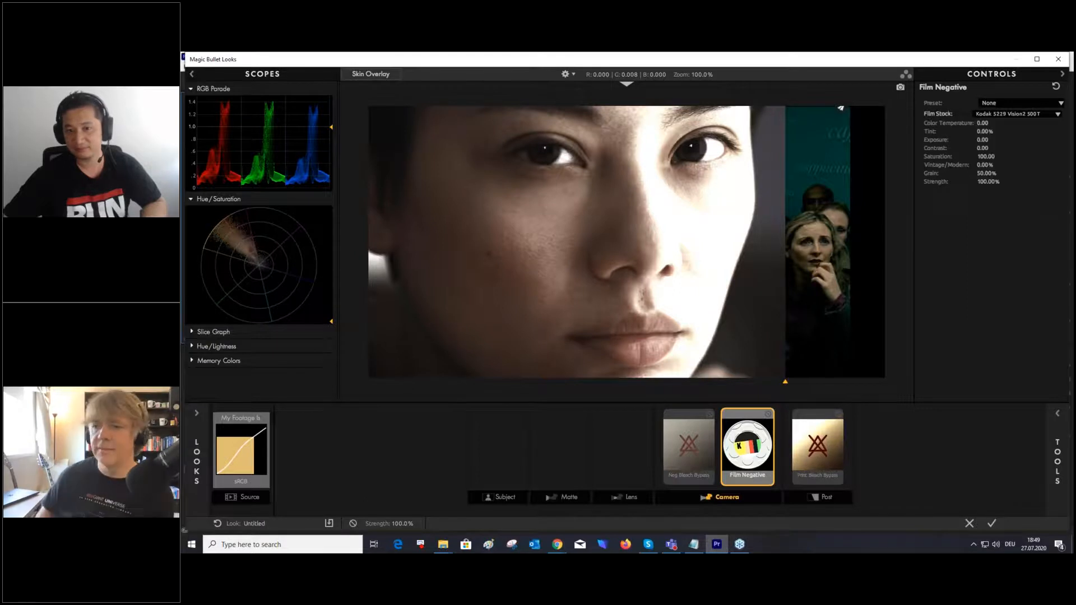
- Add a Film Print tool before Print Bleach Bypass and set its film stock to Fujifilm 3510
mouse_move(1065, 476)
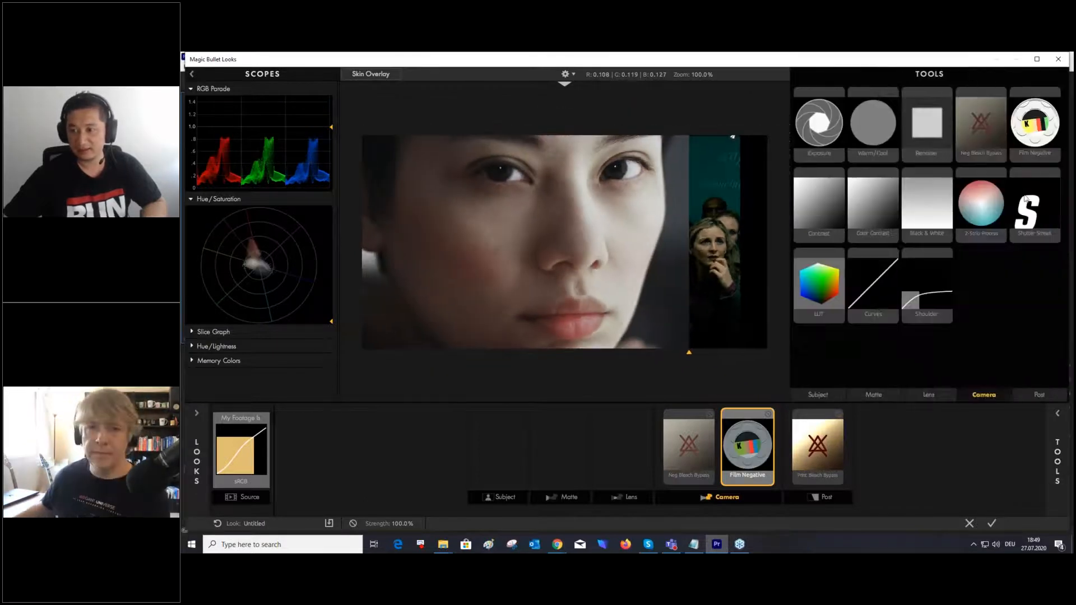
left_click(1040, 395)
left_click_drag(1035, 132, 794, 449)
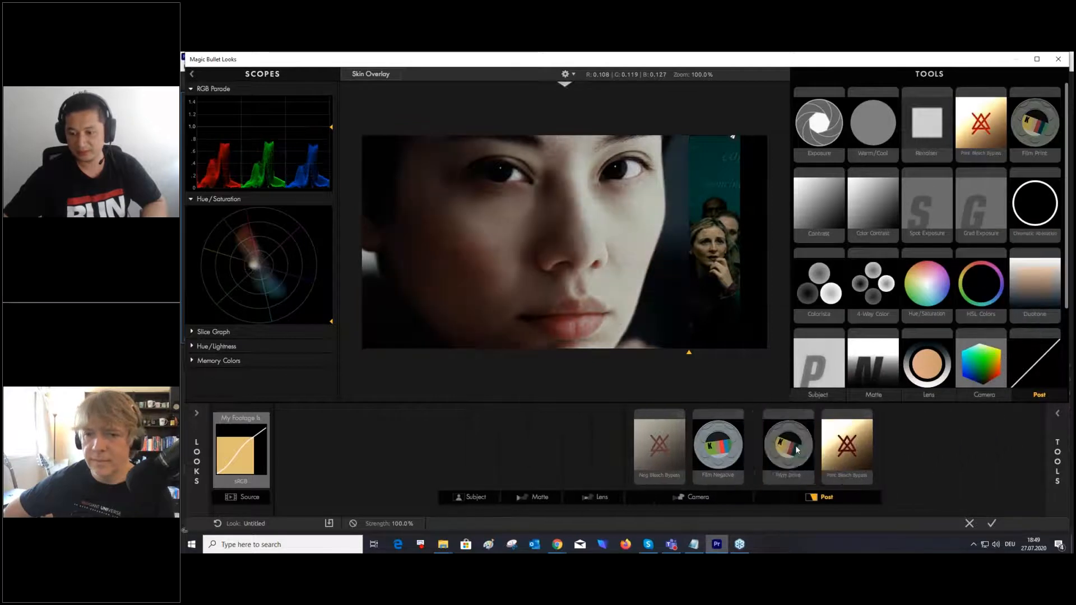
left_click(1036, 114)
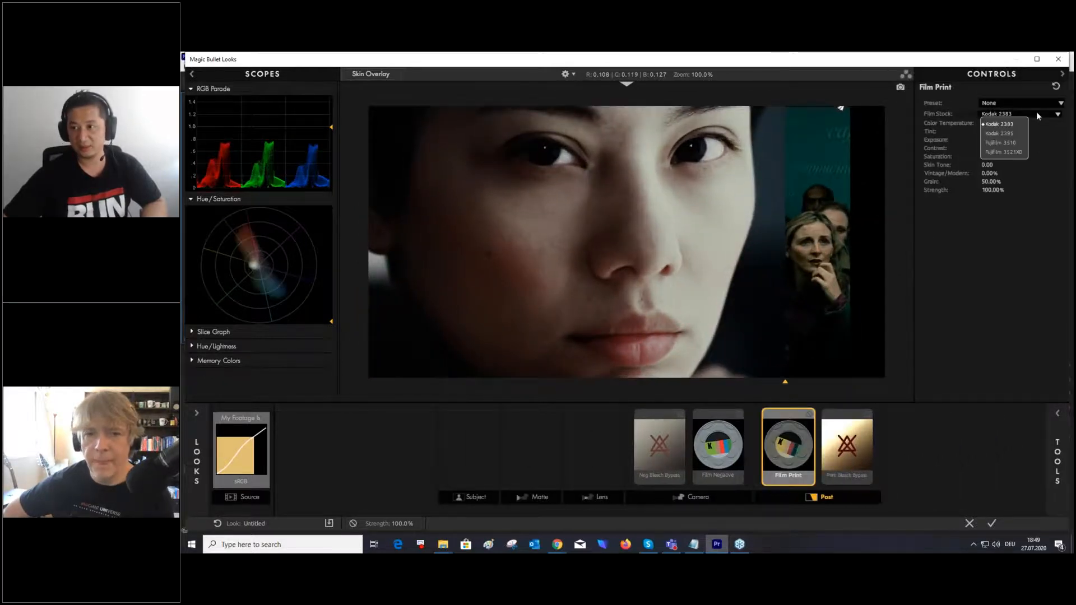
left_click(1003, 142)
- Recheck the Children of Men print stock in Chrome, try Fujifilm 3521XD for Film Print and return to Fujifilm 3510
left_click(557, 544)
left_click(535, 506)
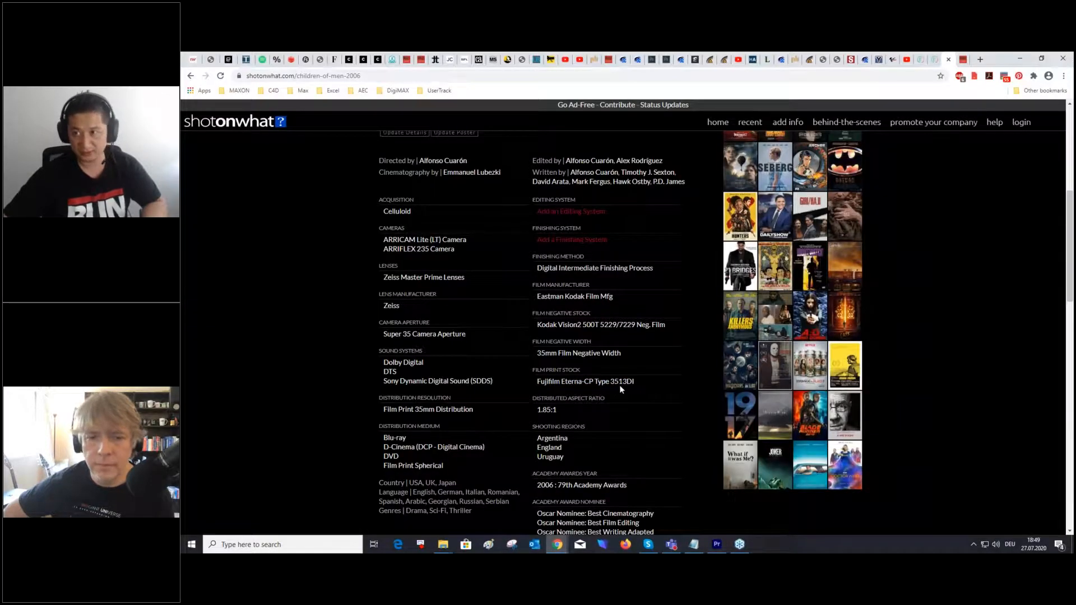
left_click(1019, 58)
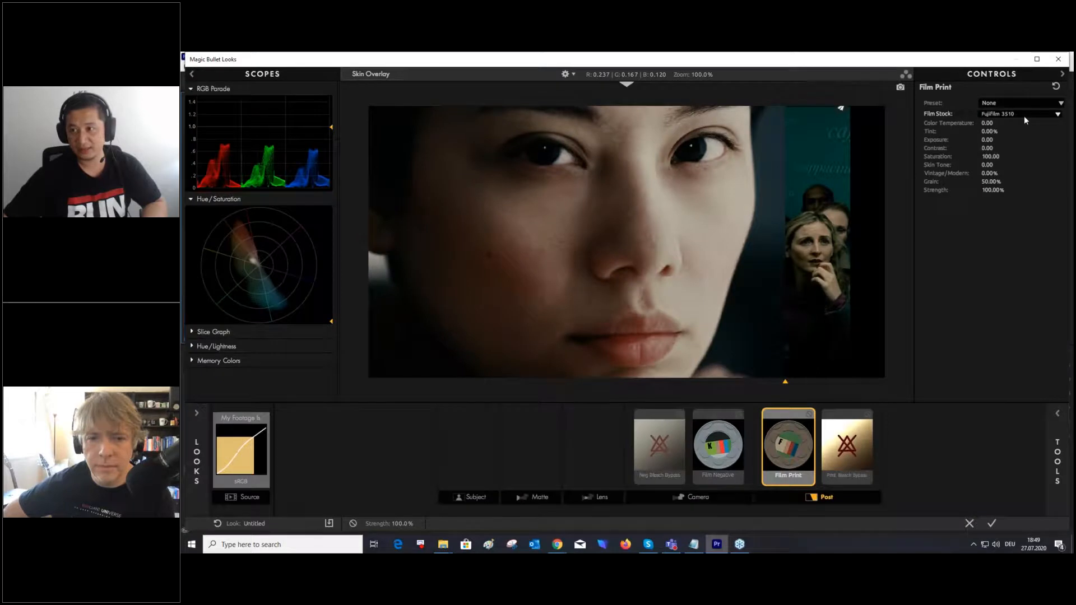
left_click(1024, 115)
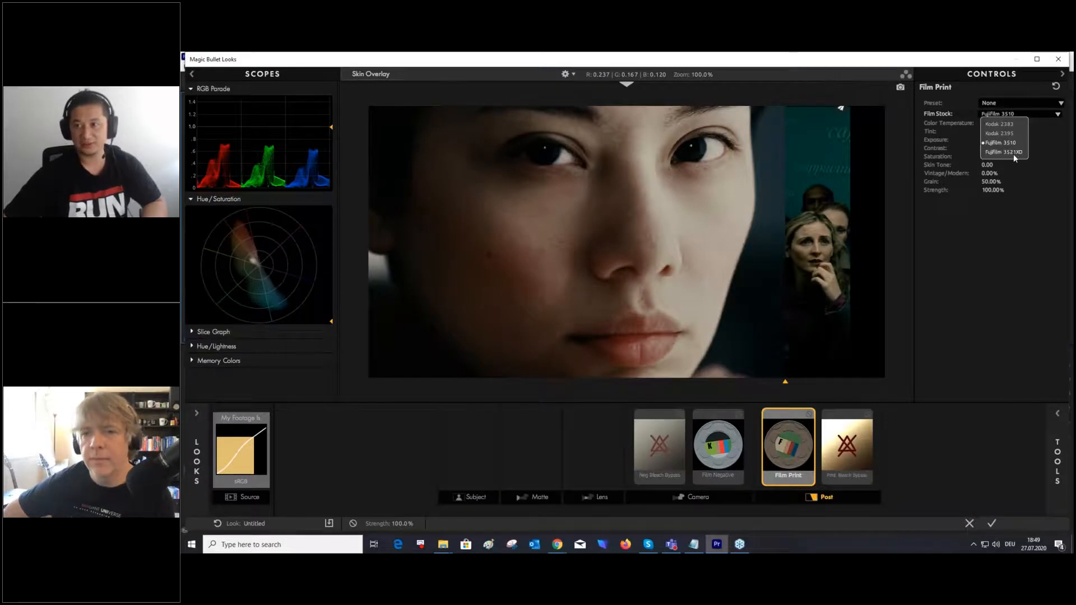
left_click(1012, 154)
left_click(1018, 116)
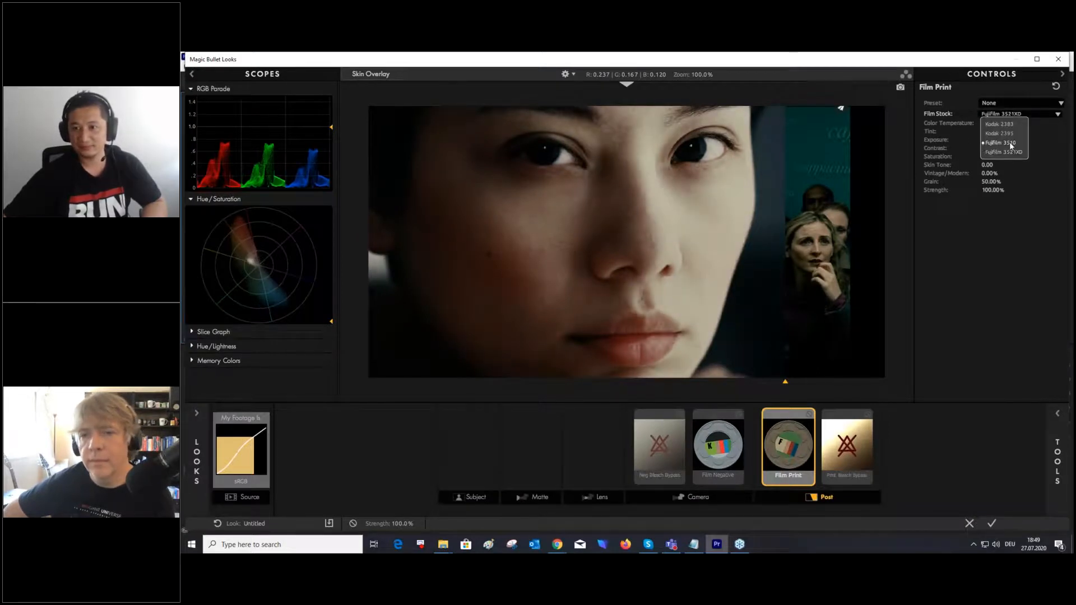
left_click(1009, 142)
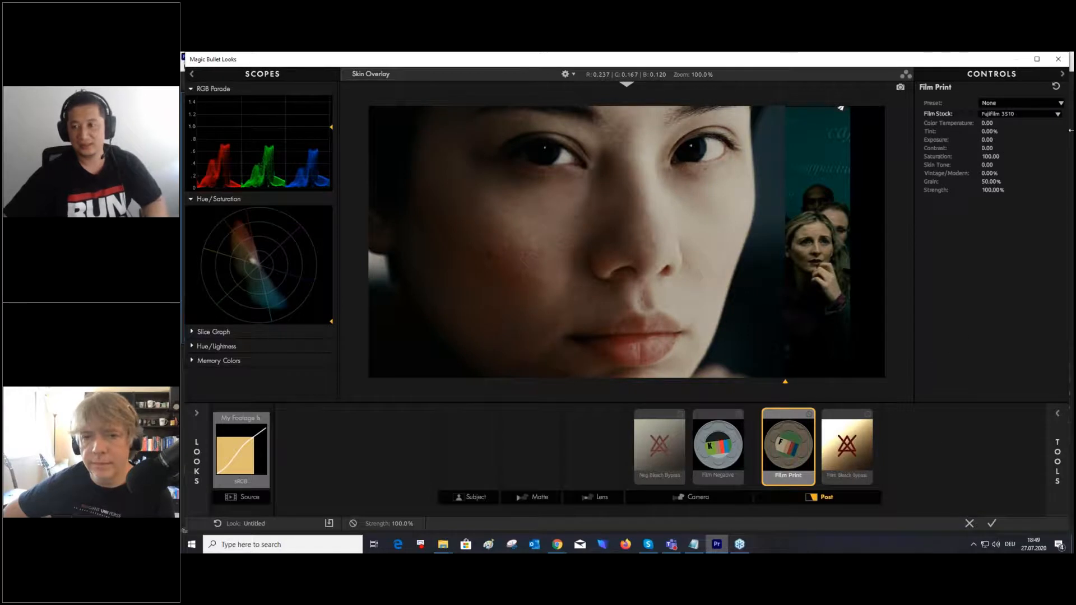
- Compare the graded face with the crowd-with-dog reference by sweeping the split divider, leaving it near the middle of the preview
left_click_drag(786, 384, 607, 383)
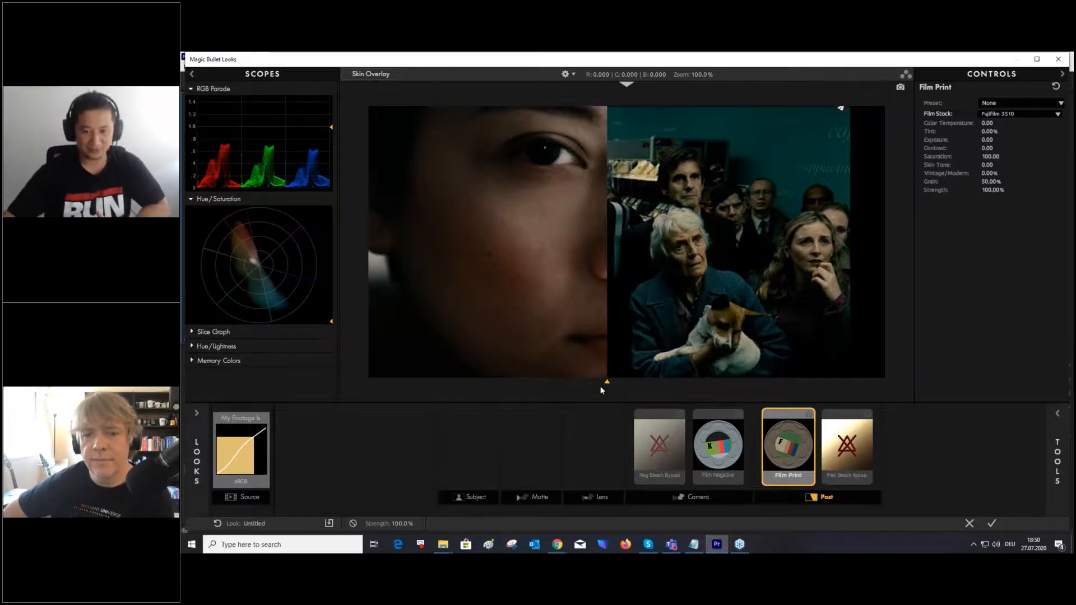
left_click_drag(606, 381, 791, 369)
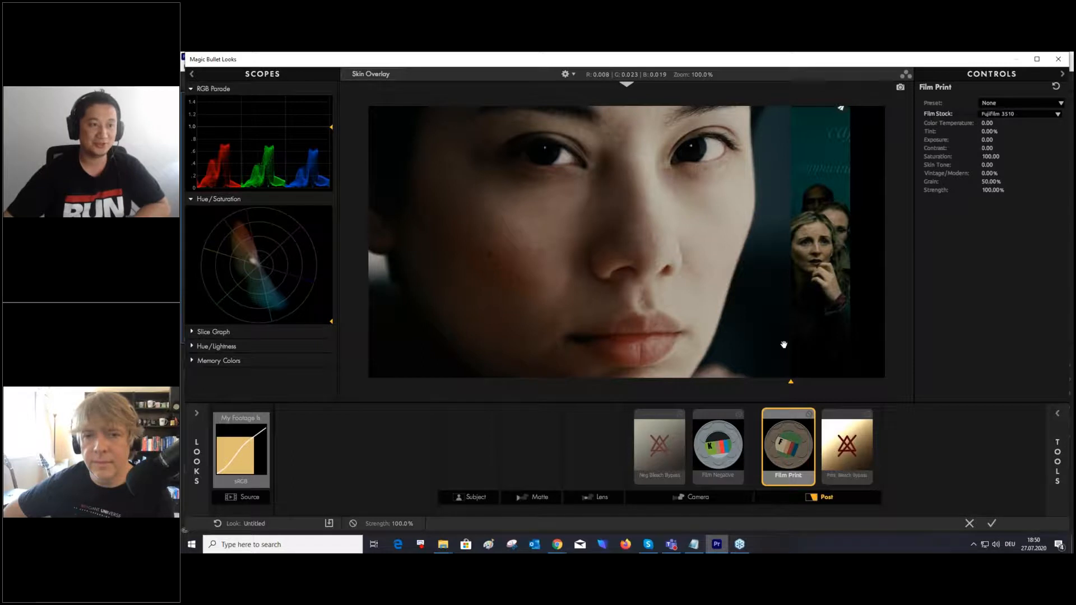
left_click_drag(791, 382, 613, 363)
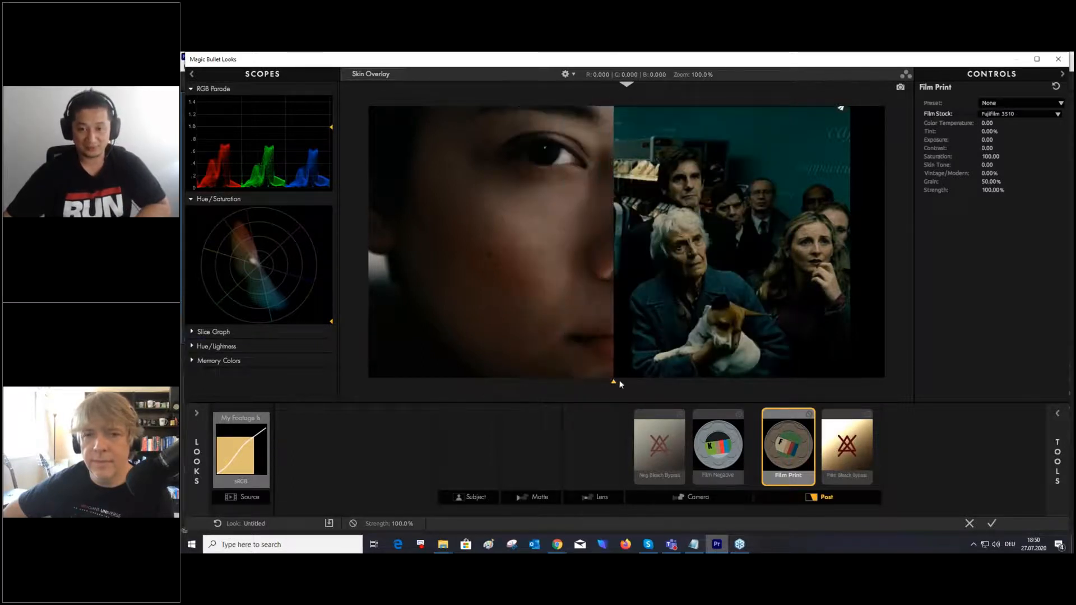
left_click_drag(615, 378, 635, 356)
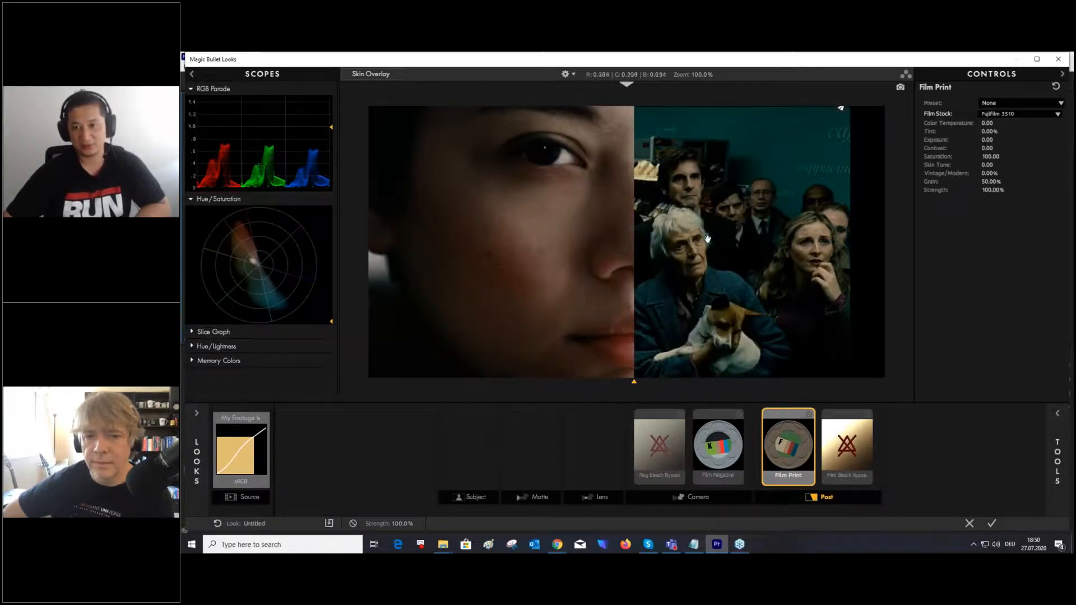
mouse_move(631, 381)
left_mouse_down()
mouse_move(837, 393)
mouse_move(869, 384)
mouse_move(601, 382)
mouse_move(799, 376)
mouse_move(616, 371)
mouse_move(688, 374)
mouse_move(676, 364)
mouse_move(588, 371)
mouse_move(628, 374)
left_mouse_up()
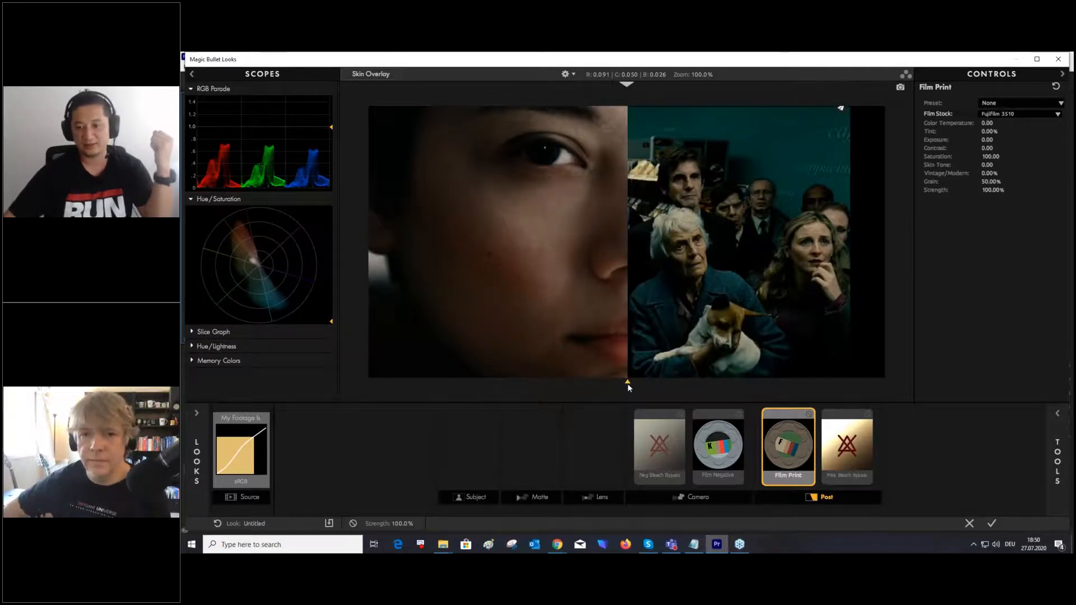
- Add Colorista to the Subject stage, shifting its midtones and highlights toward yellow and its shadows toward teal
left_click(1058, 455)
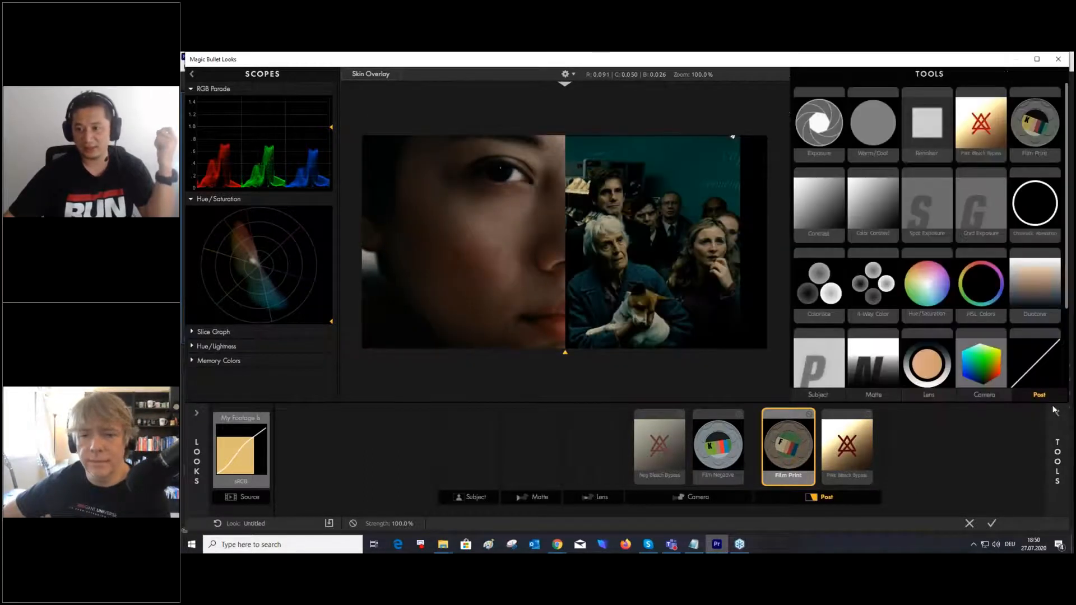
left_click_drag(815, 298, 450, 467)
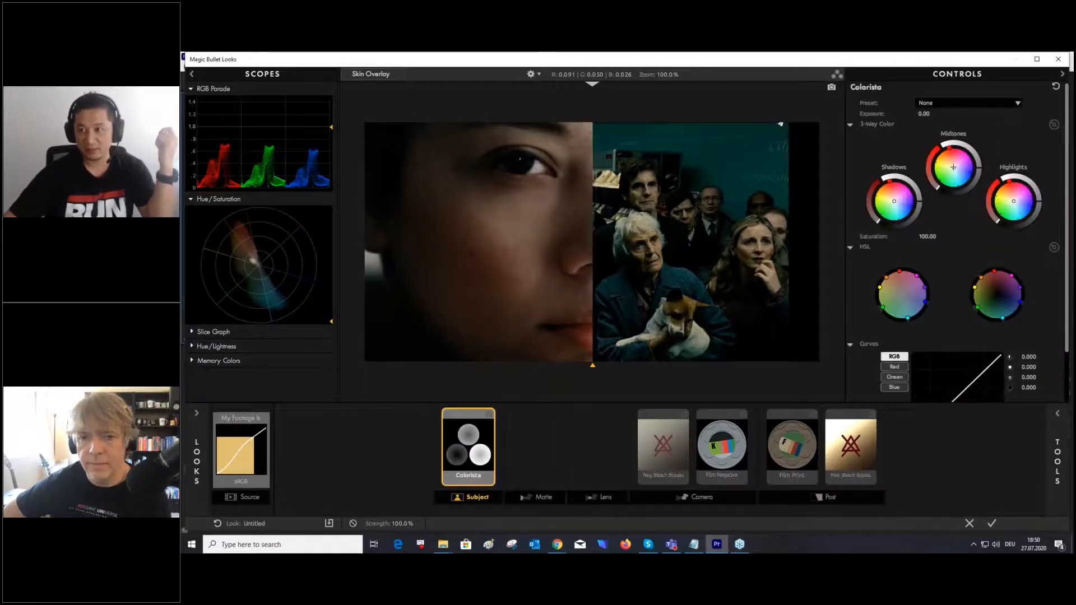
left_click_drag(953, 167, 950, 168)
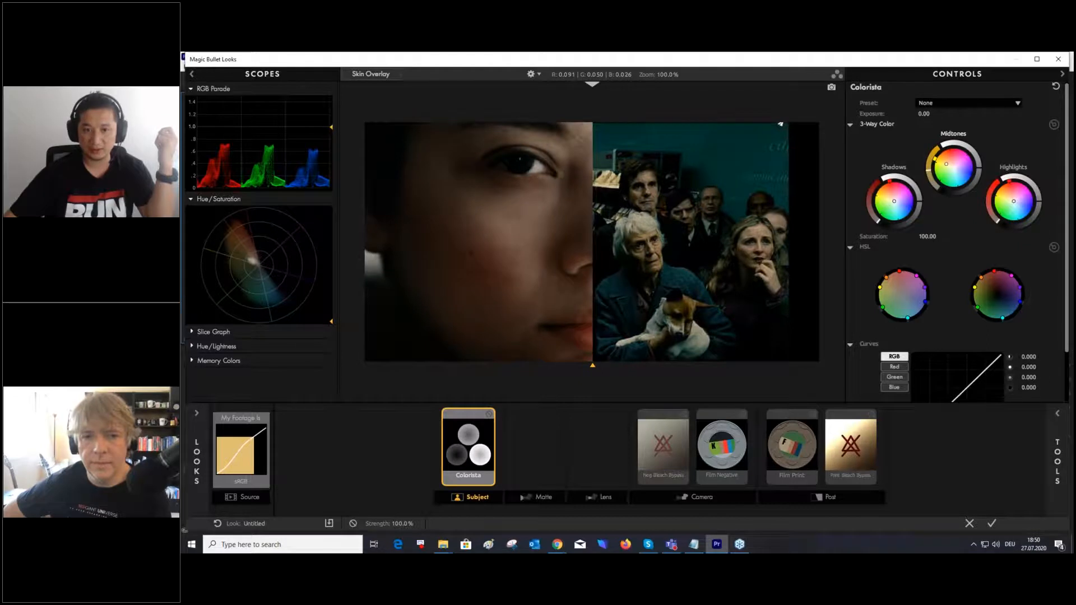
left_click_drag(1013, 200, 1005, 198)
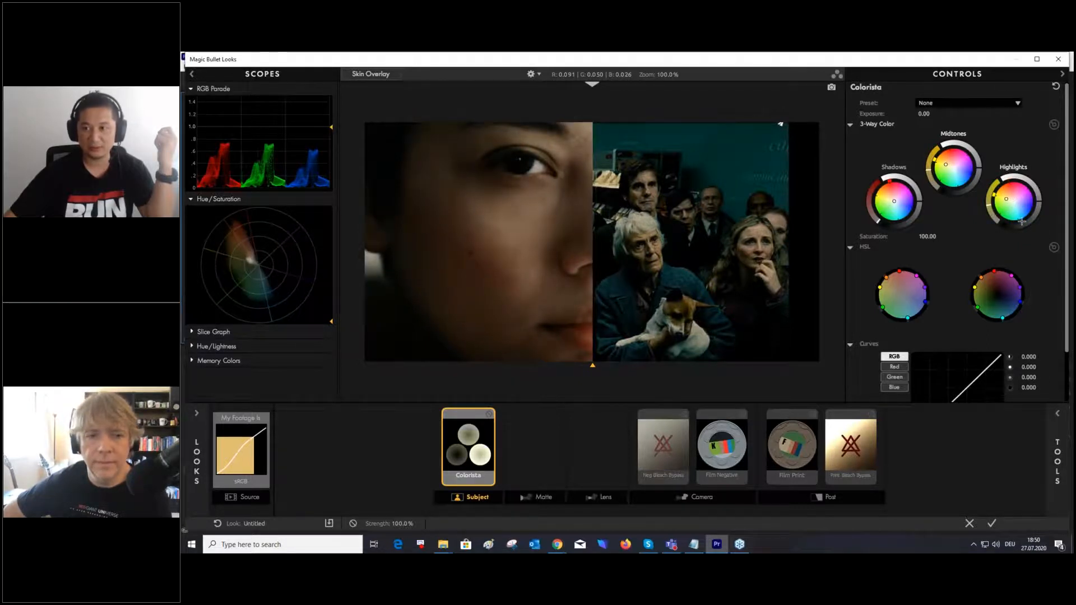
left_click_drag(893, 201, 895, 204)
- Darken Colorista's highlights slightly with the whole face in view, then restore the split comparison to near the middle
left_click_drag(592, 367, 764, 365)
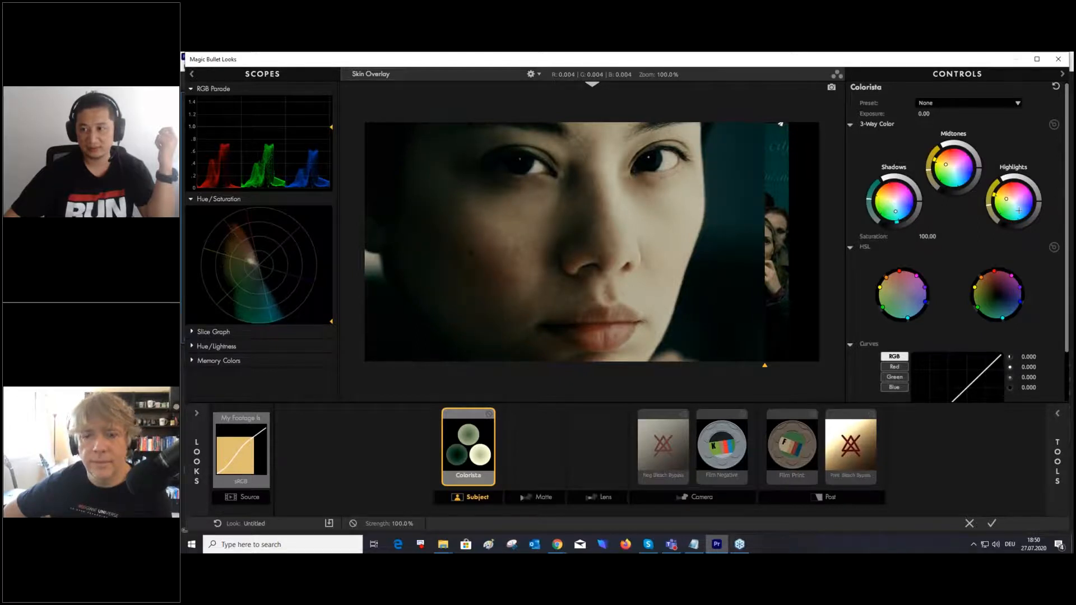
left_click_drag(1040, 201, 1038, 204)
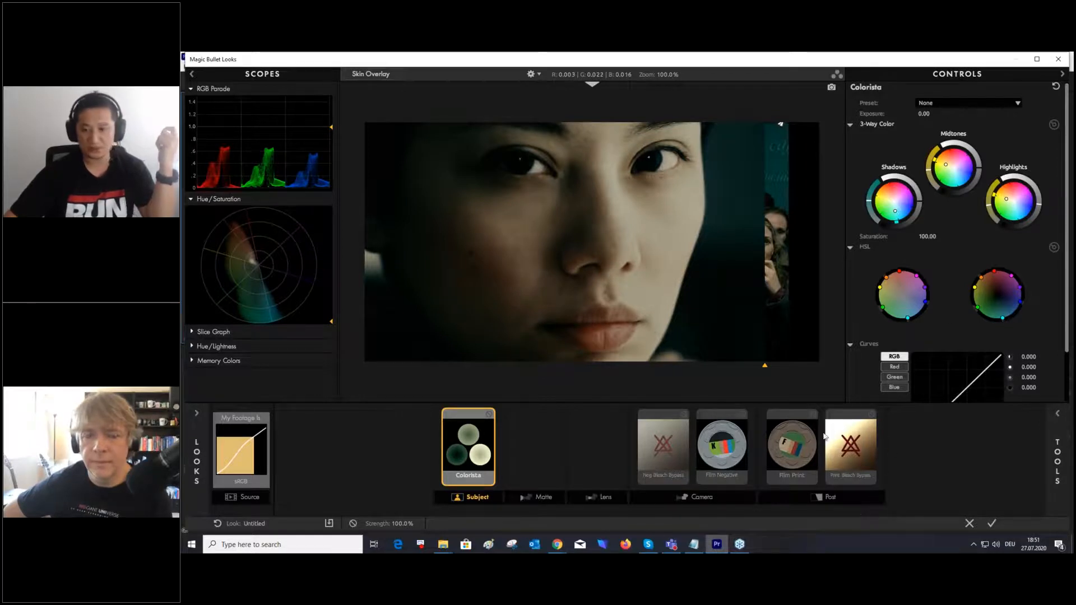
left_click_drag(765, 367, 606, 365)
- Add Duotone at the end of the Post stage with highlight color 1.000, 0.862, 0.665 and shadow color 0.515, 0.933, 1.000
left_click(1056, 459)
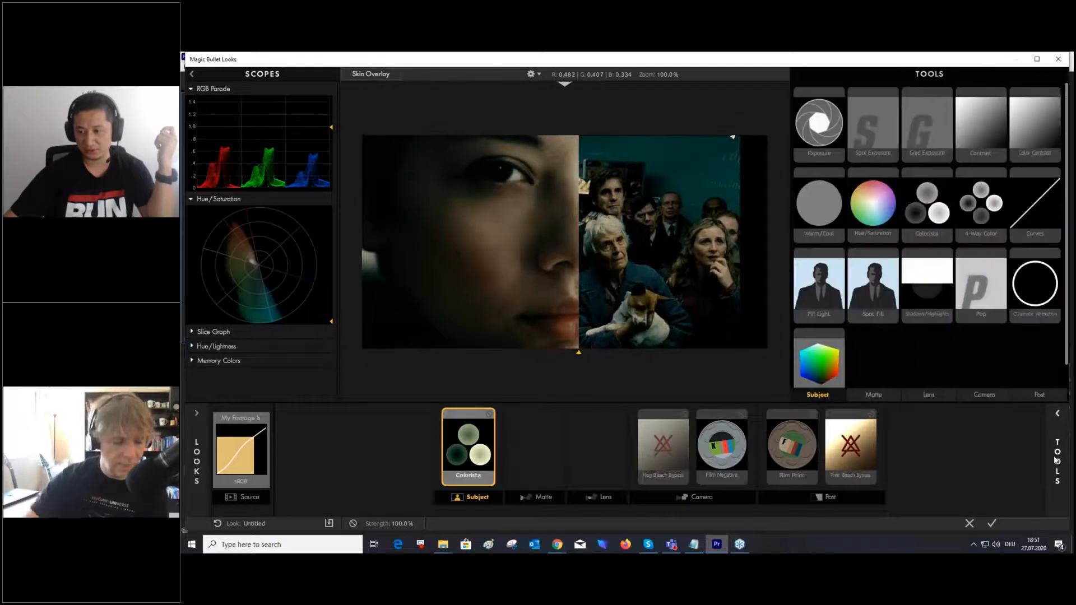
left_click(1026, 396)
left_click_drag(1028, 284, 890, 433)
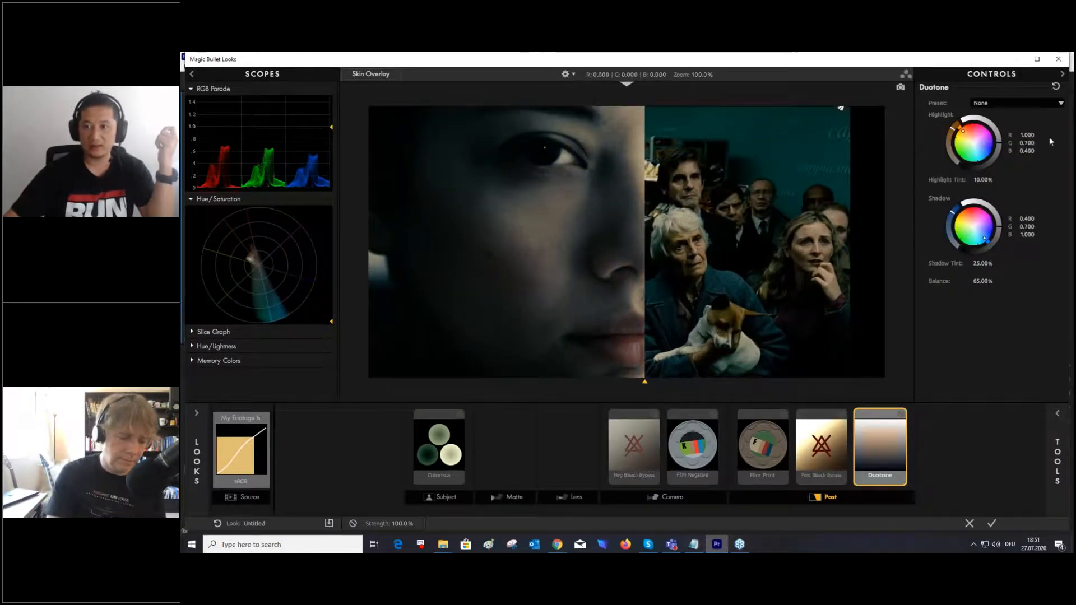
left_click_drag(965, 132, 964, 135)
left_click_drag(984, 238, 979, 240)
- Set the Duotone balance to 85.70% and widen the footage side of the split comparison until the whole face shows
left_click_drag(982, 281, 1000, 281)
left_click_drag(645, 382, 792, 373)
left_click_drag(979, 282, 981, 282)
left_click_drag(792, 385, 777, 384)
- Review the Colorista and Duotone settings in turn, leaving Colorista selected
left_click(442, 454)
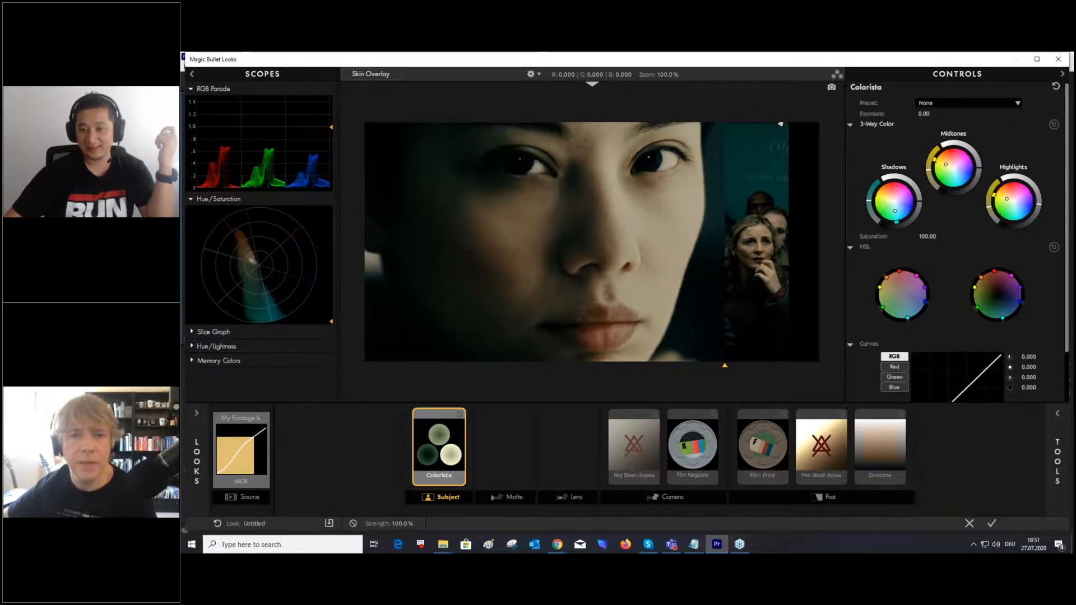
left_click(884, 448)
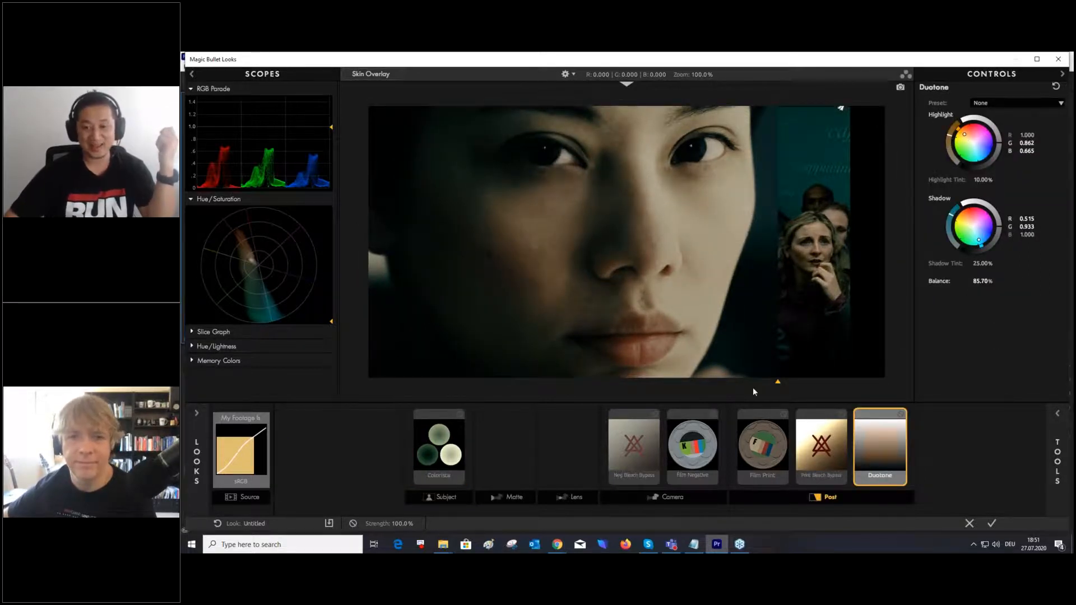
left_click(457, 450)
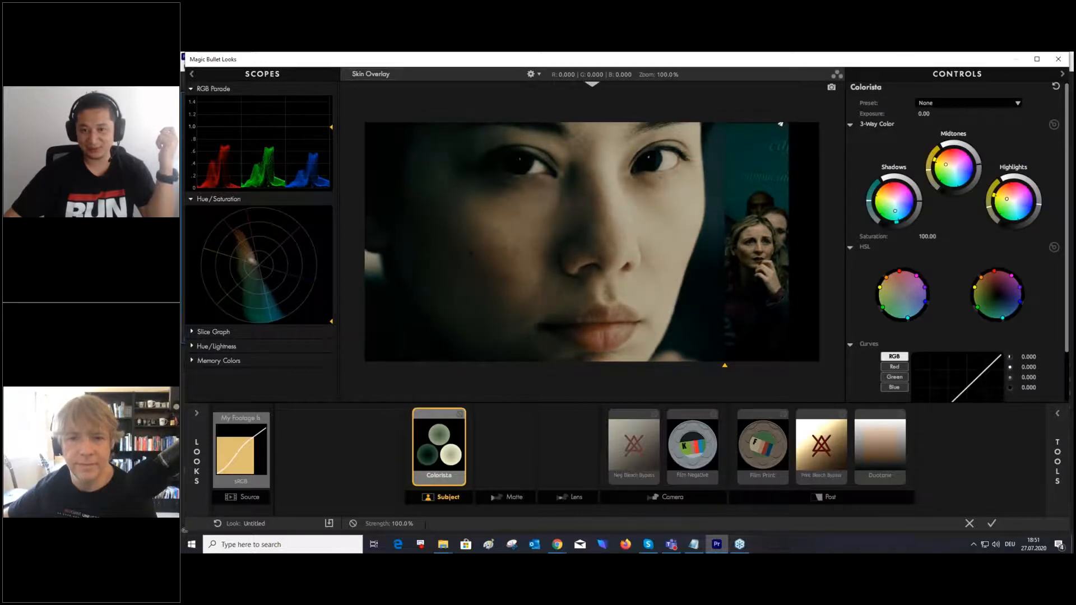
- Try a Diffusion with the Warm Mist preset in the Matte stage and remove it again
left_click(1064, 472)
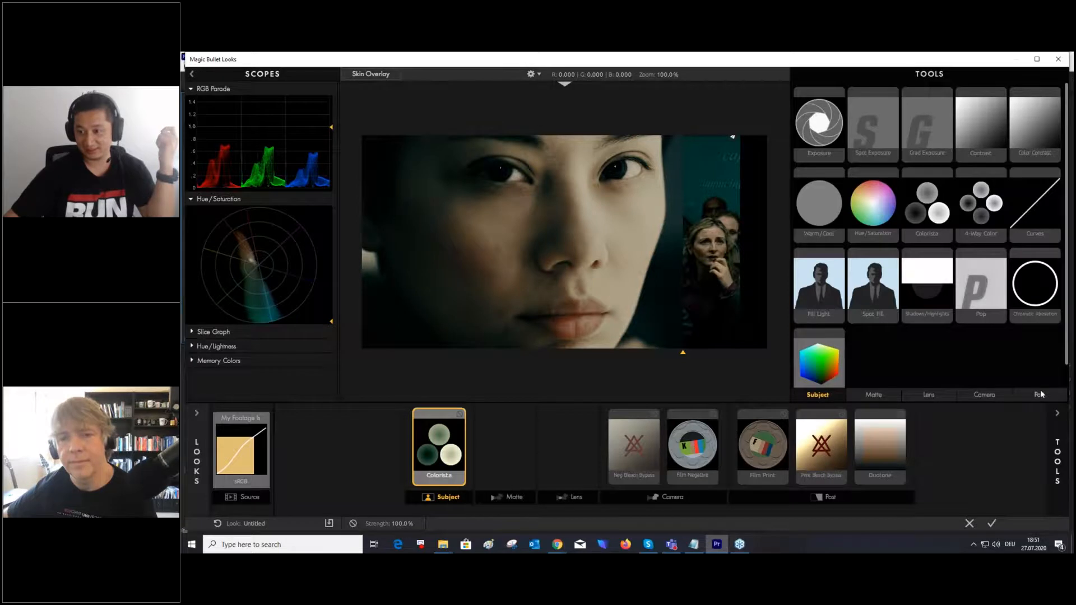
left_click(1039, 395)
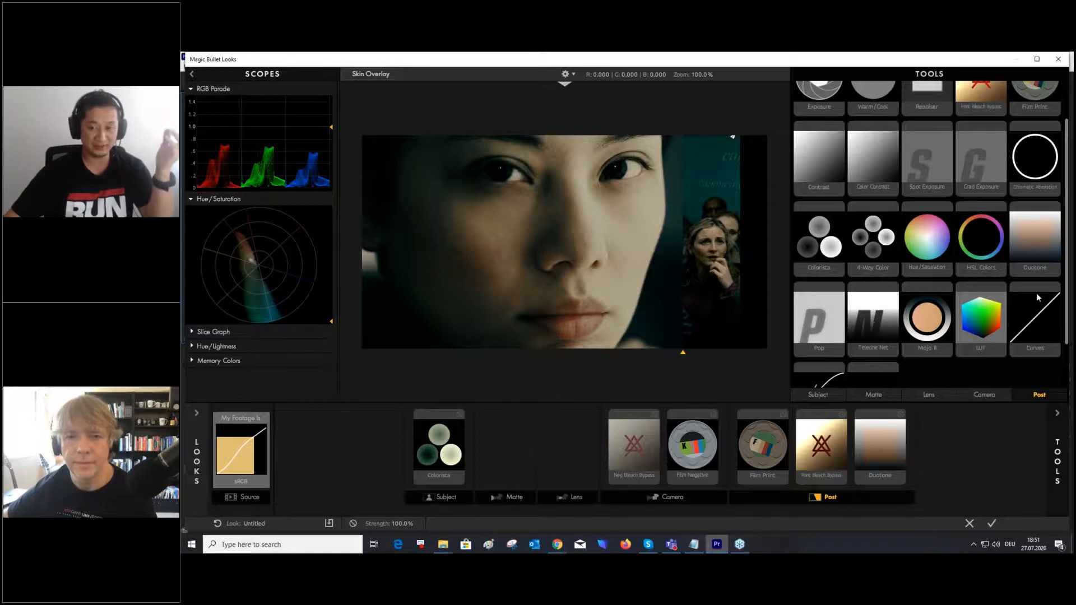
left_click(873, 395)
left_click_drag(978, 131, 524, 452)
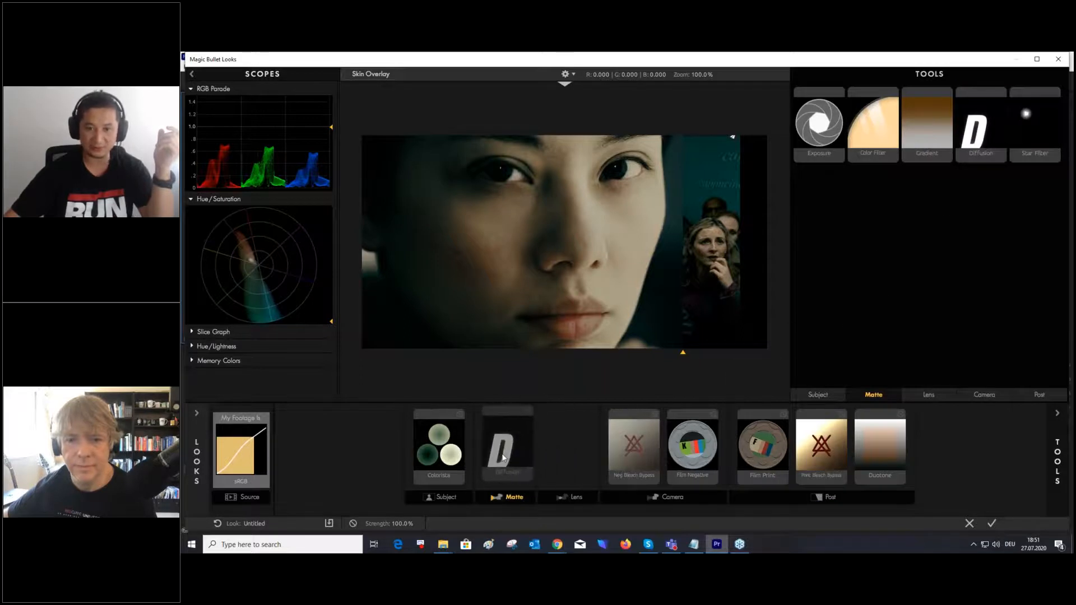
left_click(1056, 431)
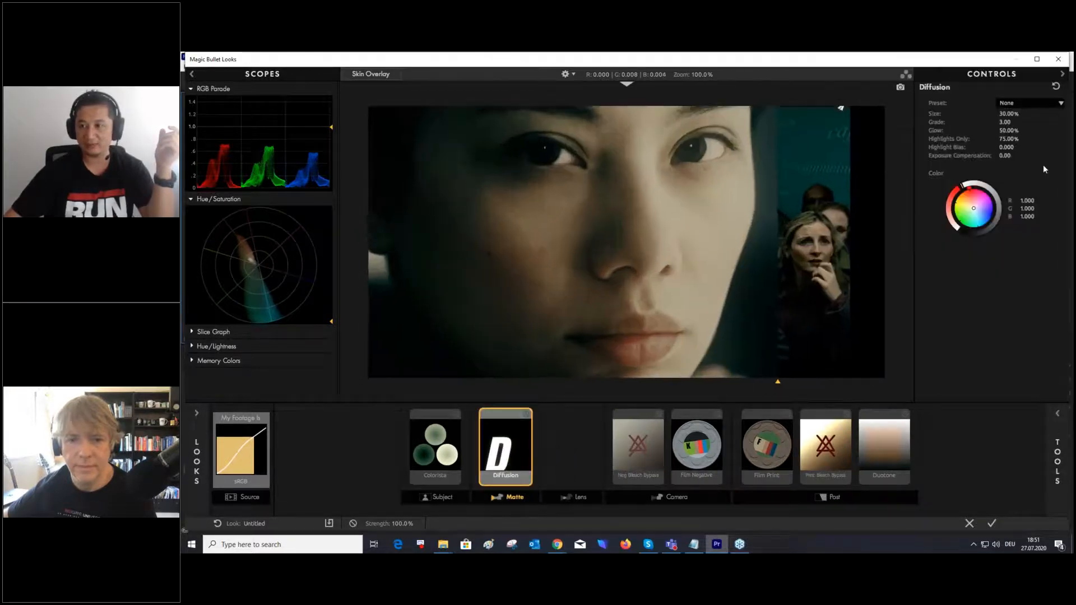
left_click(1036, 105)
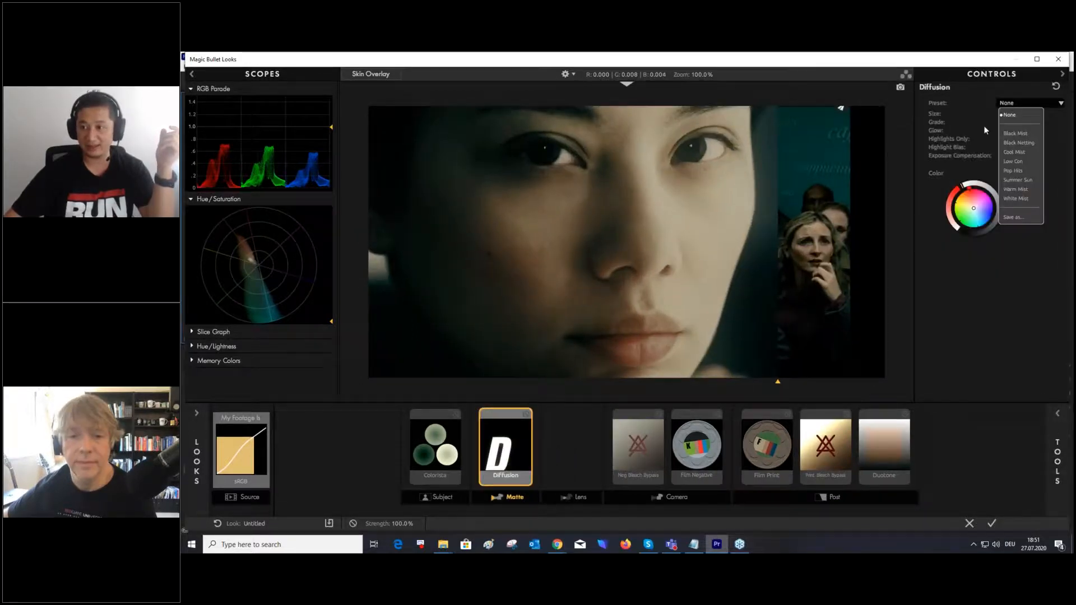
left_click(1021, 190)
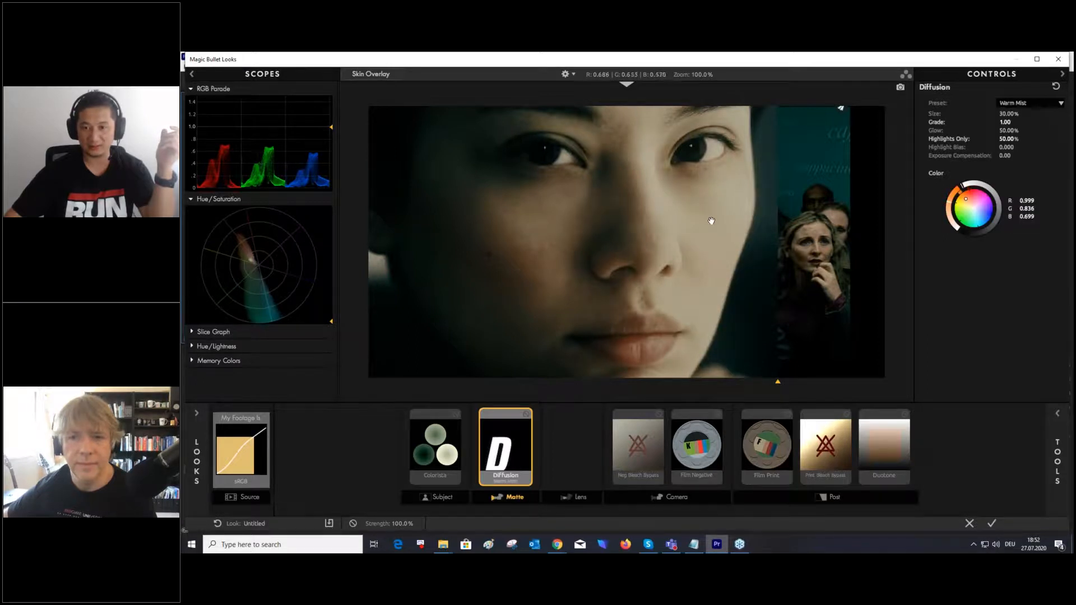
left_click_drag(511, 454, 504, 501)
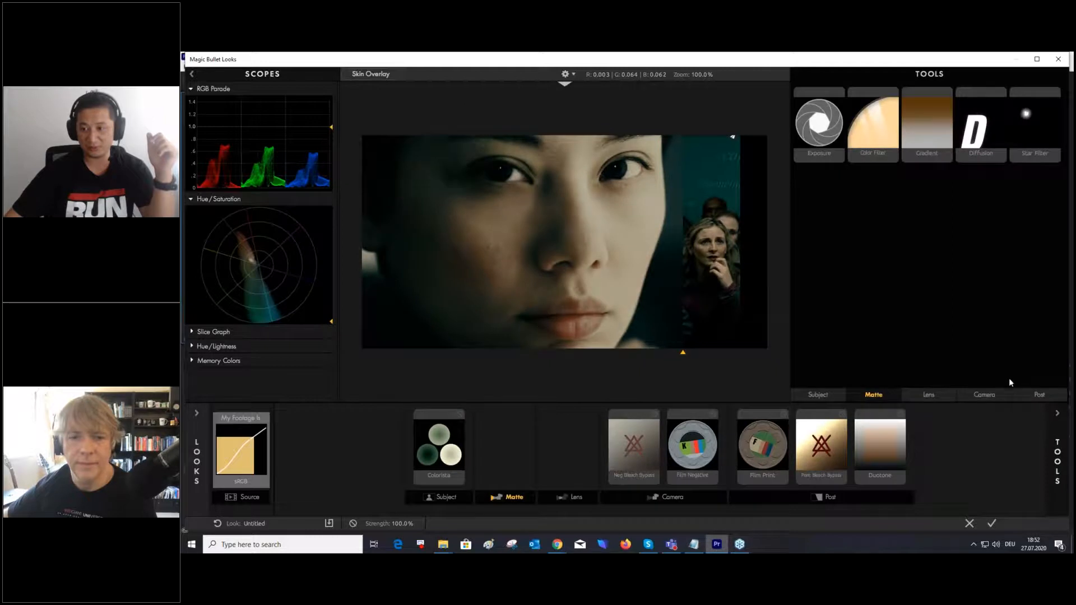
- Add Telecine Net at the end of the Post stage with size 32.45%, and widen the split comparison to the full footage
left_click(1023, 395)
scroll(924, 252, "down", 1)
left_click_drag(873, 330, 910, 452)
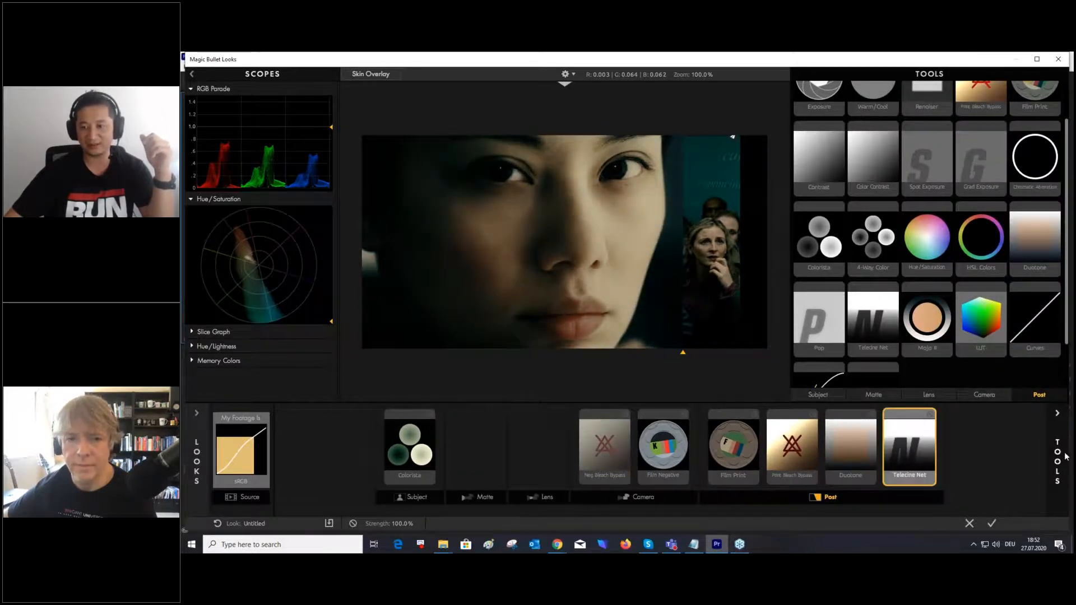
left_click(1058, 460)
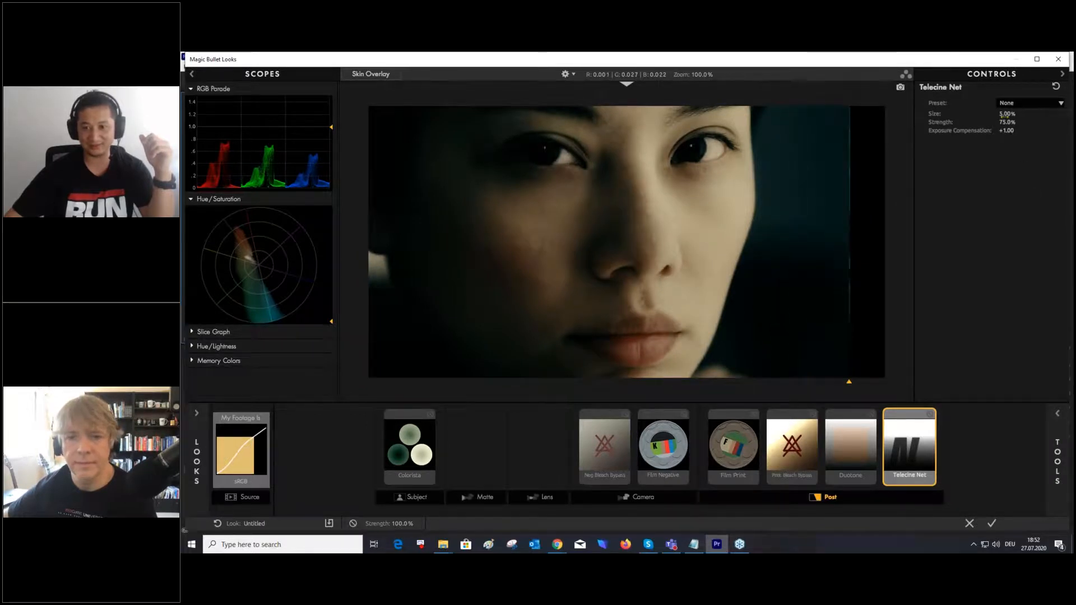
left_click_drag(1007, 114, 1064, 114)
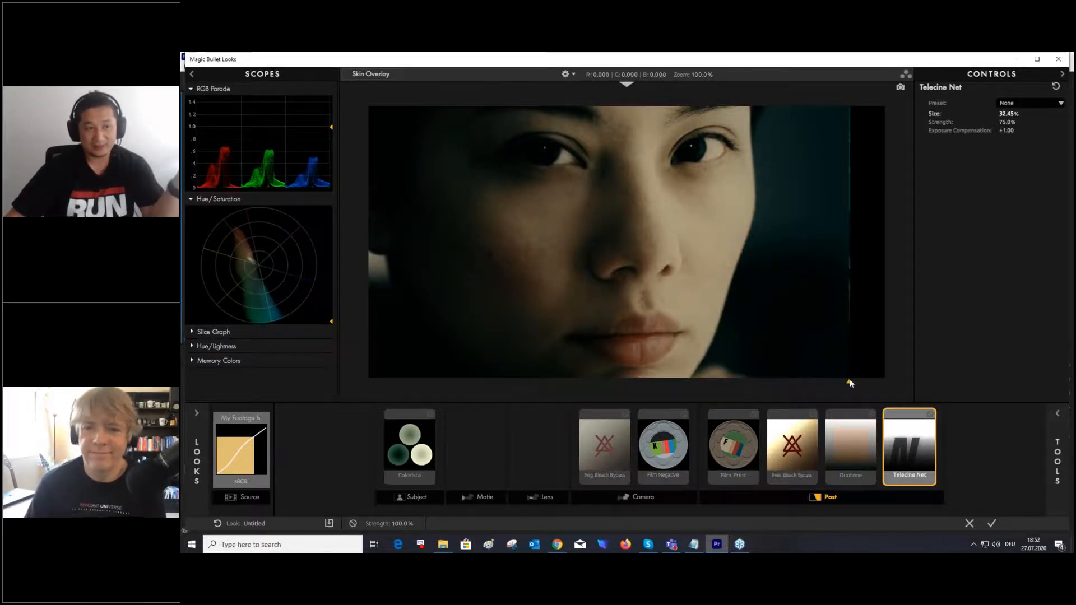
- Add Renoiser at the end of the Post stage with Sharpen 53.60% and Sharpen Edges Only 100.00%
left_click(1056, 415)
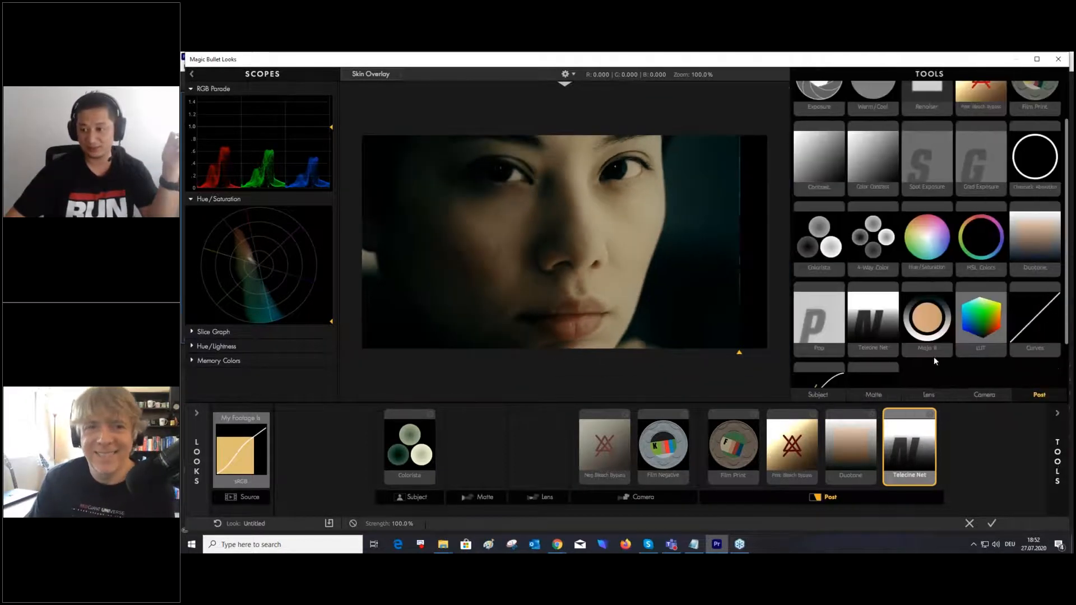
scroll(936, 355, "up", 2)
left_click_drag(917, 139, 955, 451)
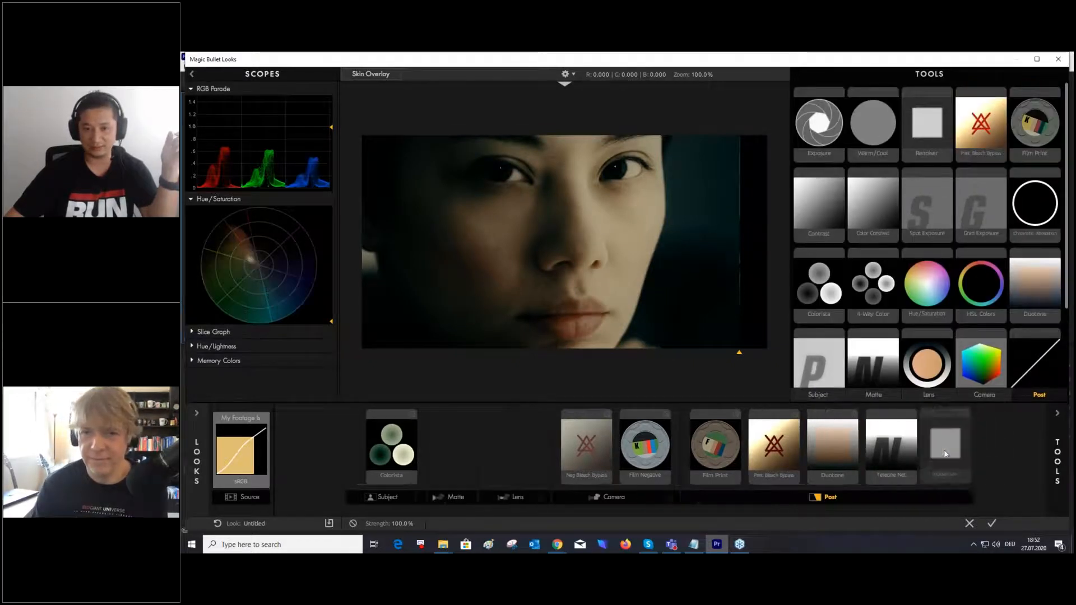
left_click(1060, 444)
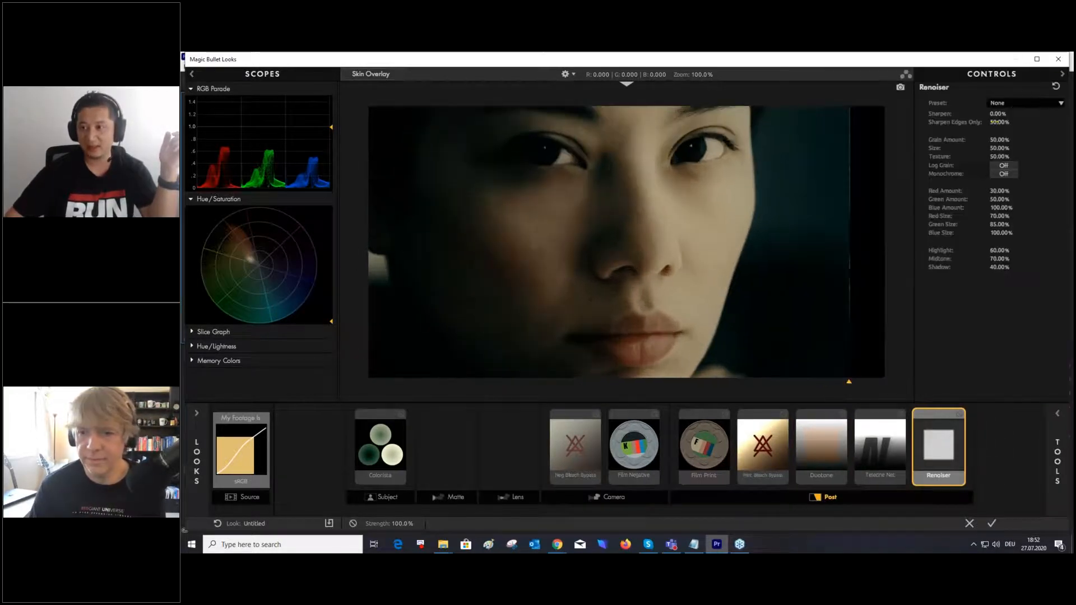
mouse_move(998, 113)
left_mouse_down()
mouse_move(1013, 135)
mouse_move(1003, 122)
left_mouse_up()
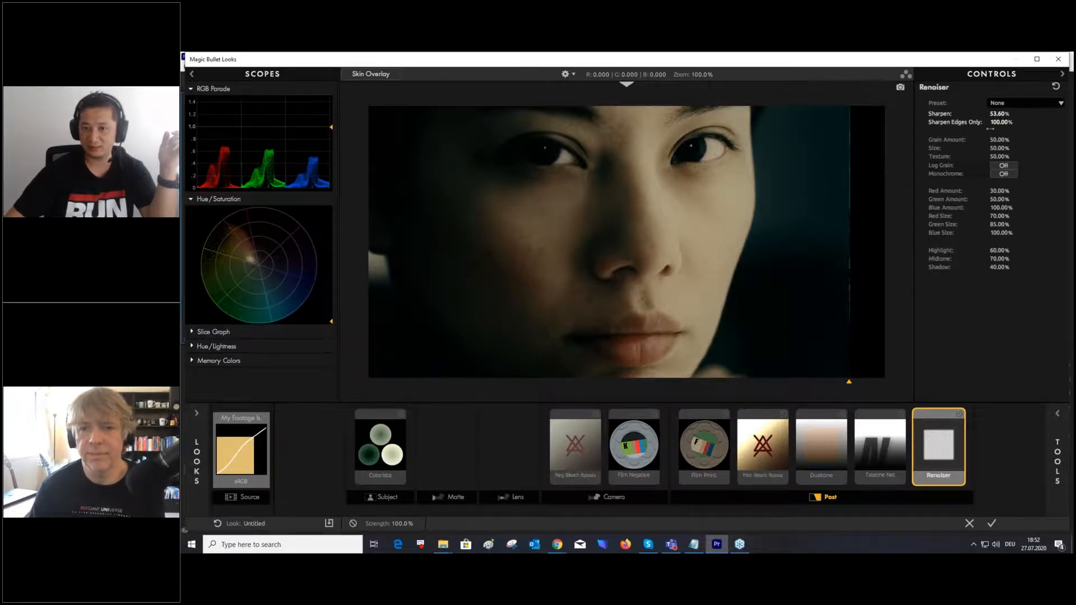
- Set the Renoiser grain texture to 103.30% and size to 45.80% against the reference still, and widen the footage side again
left_click_drag(847, 384, 740, 387)
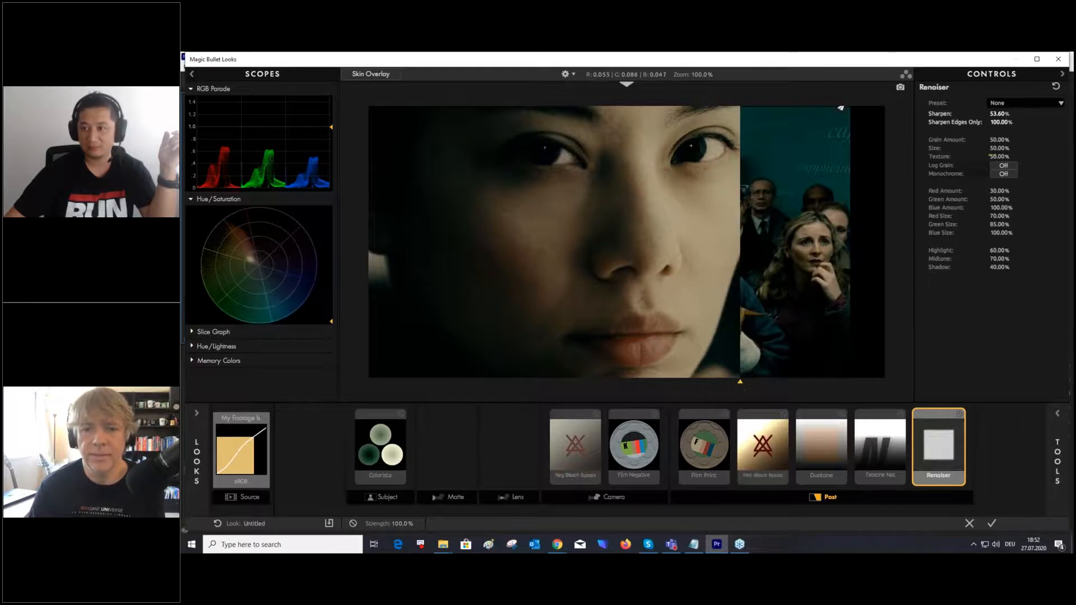
left_click_drag(1000, 157, 995, 148)
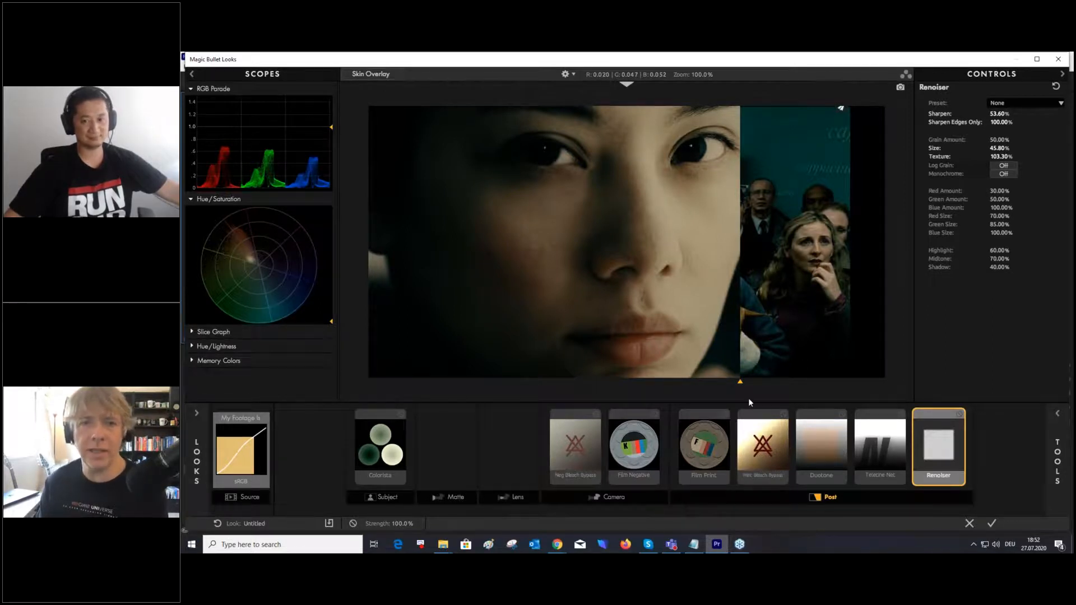
left_click_drag(740, 380, 875, 368)
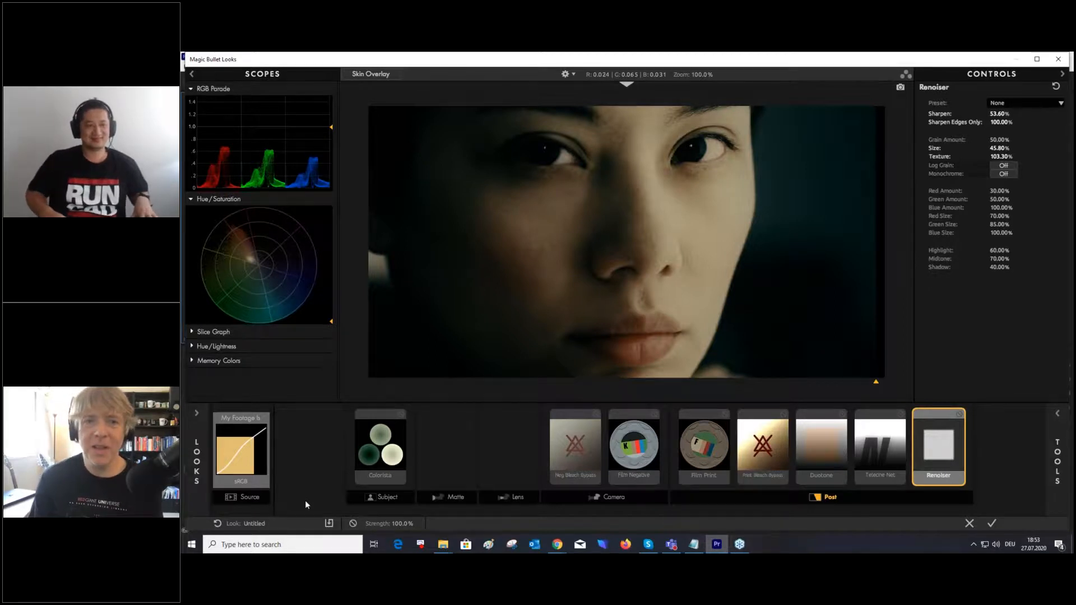
- Browse the Analog Tribe and Blockbuster look collections, and close the looks browser
left_click(207, 435)
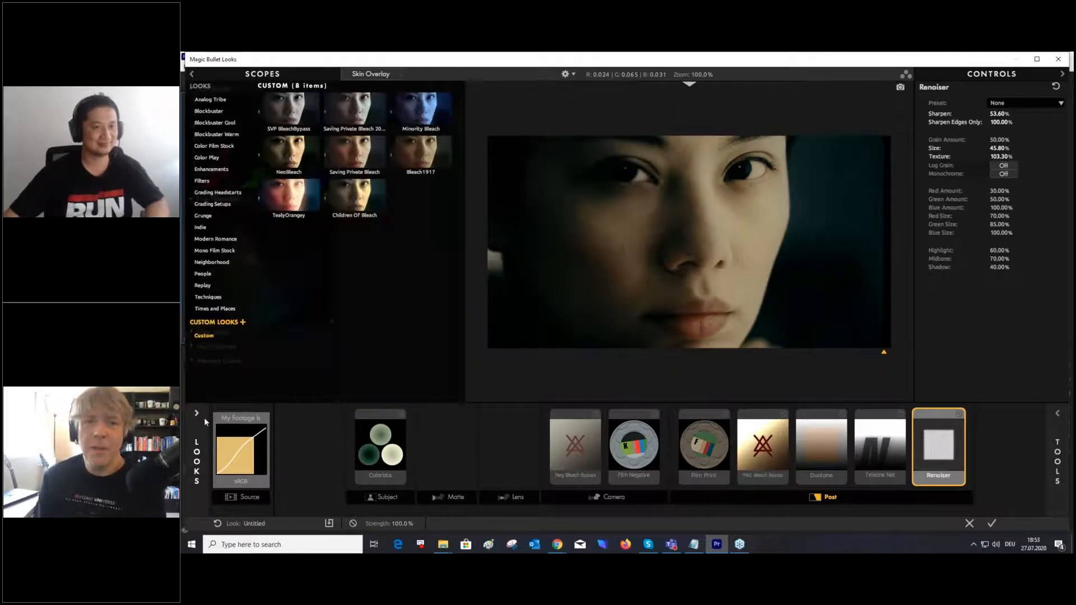
left_click(208, 100)
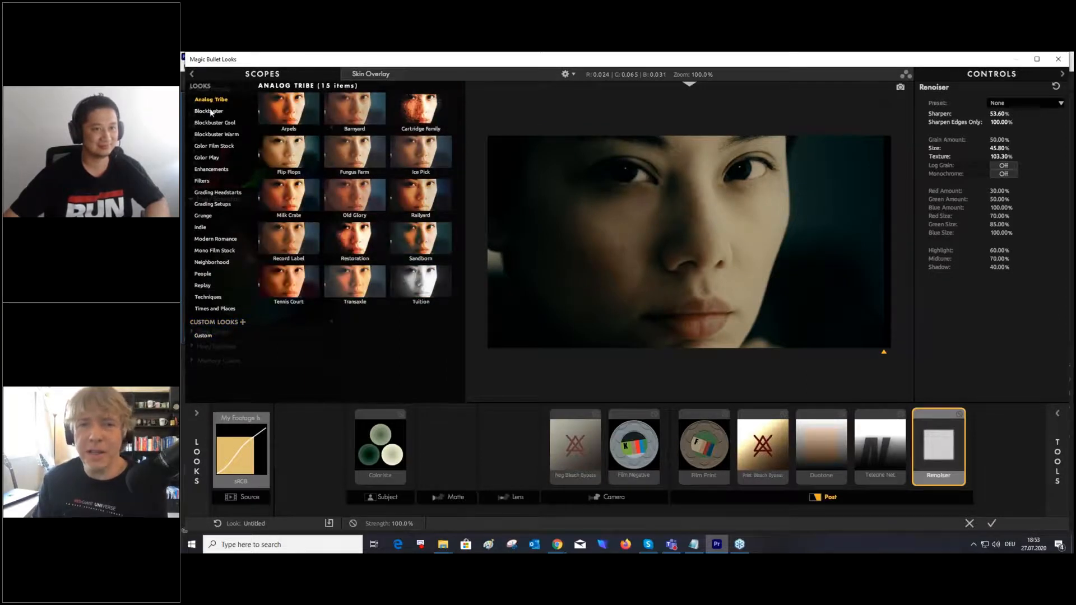
left_click(211, 113)
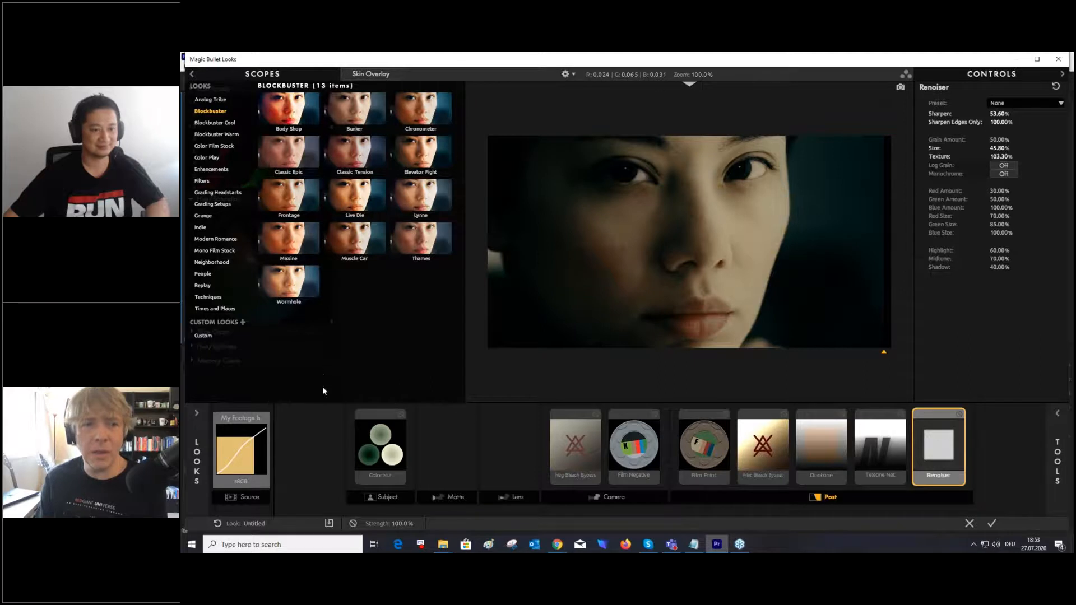
left_click(196, 430)
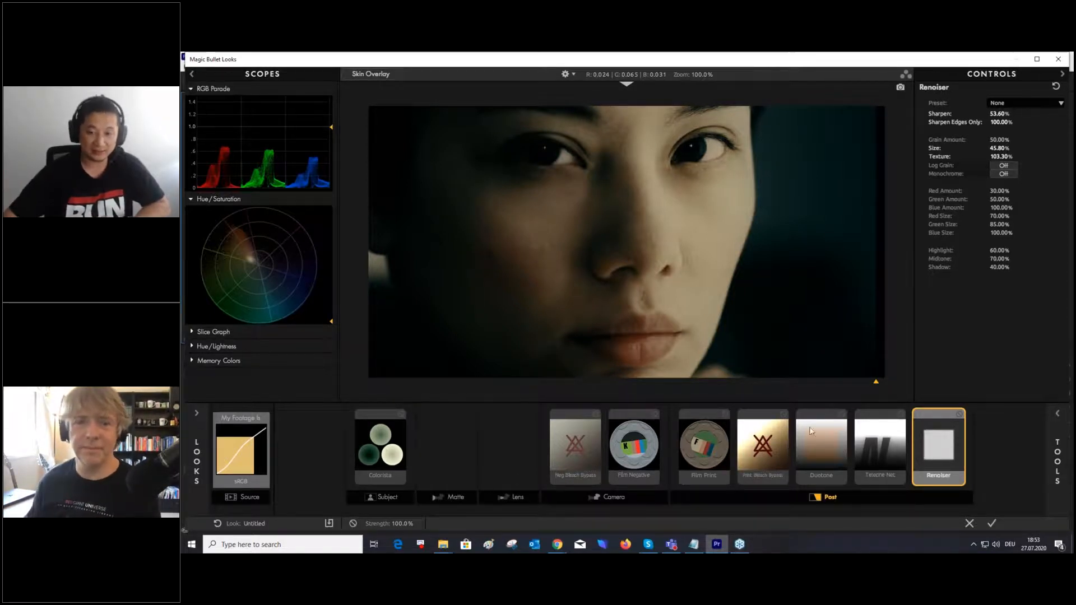
- Review the Film Print settings and the Save Look options without saving
left_click_drag(647, 450, 714, 433)
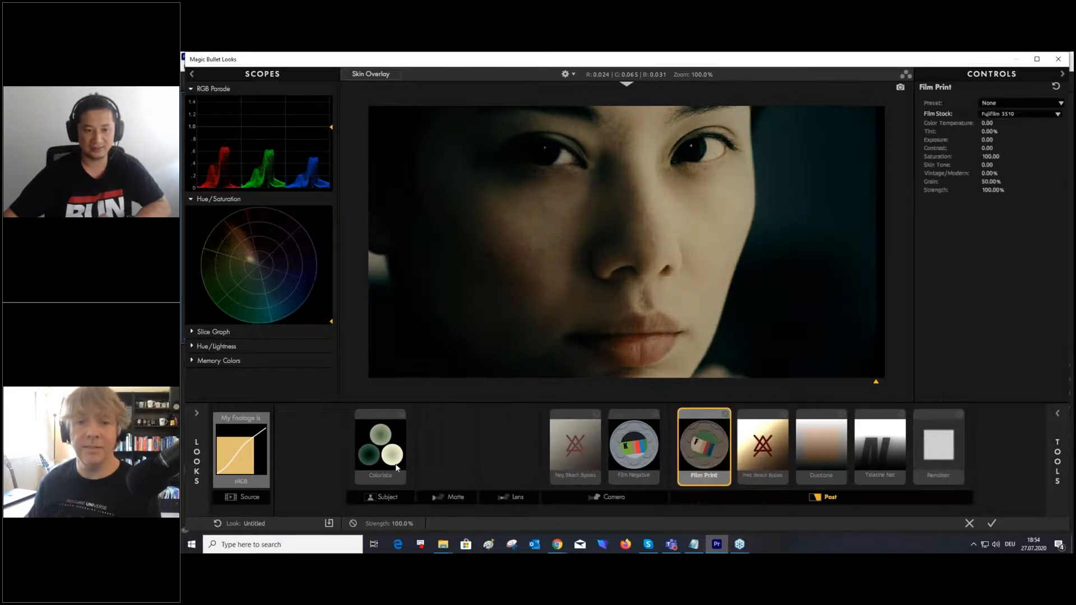
left_click(328, 522)
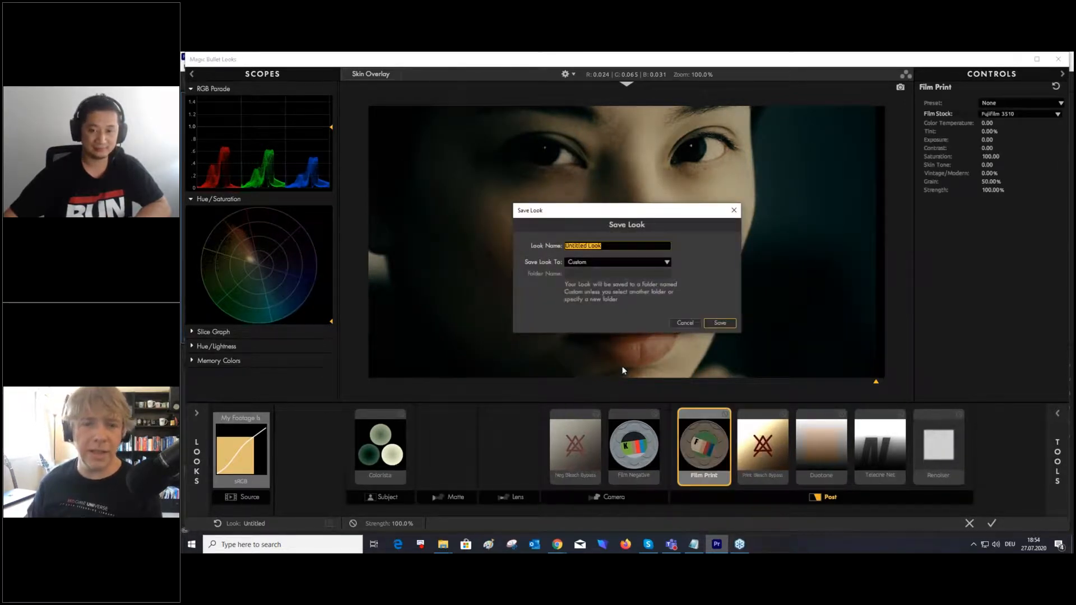
left_click(674, 324)
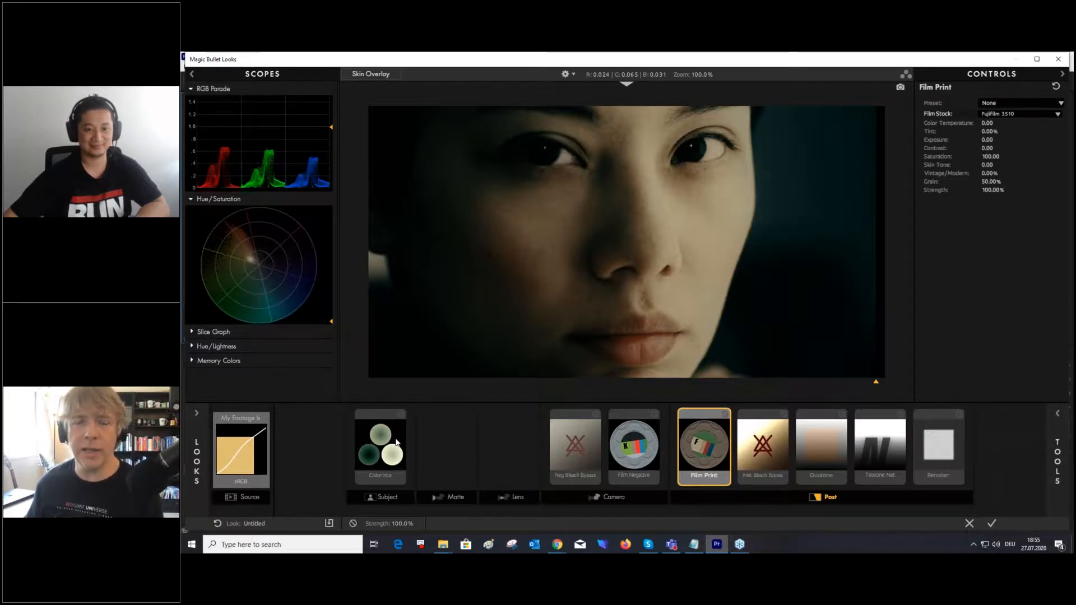
- Review Colorista and set the source footage exposure to +0.50
left_click(386, 453)
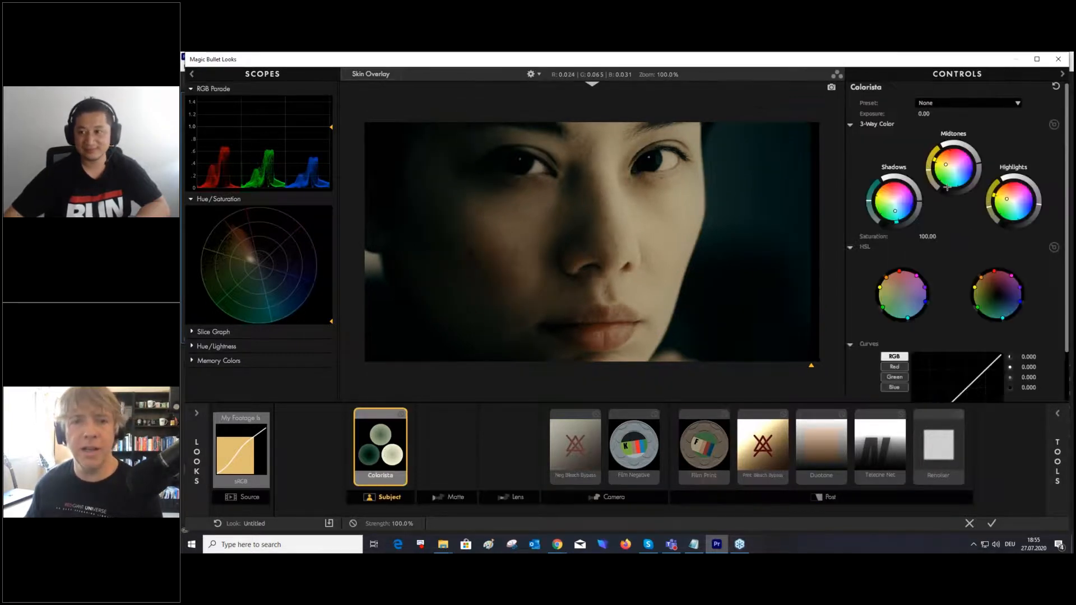
left_click(249, 456)
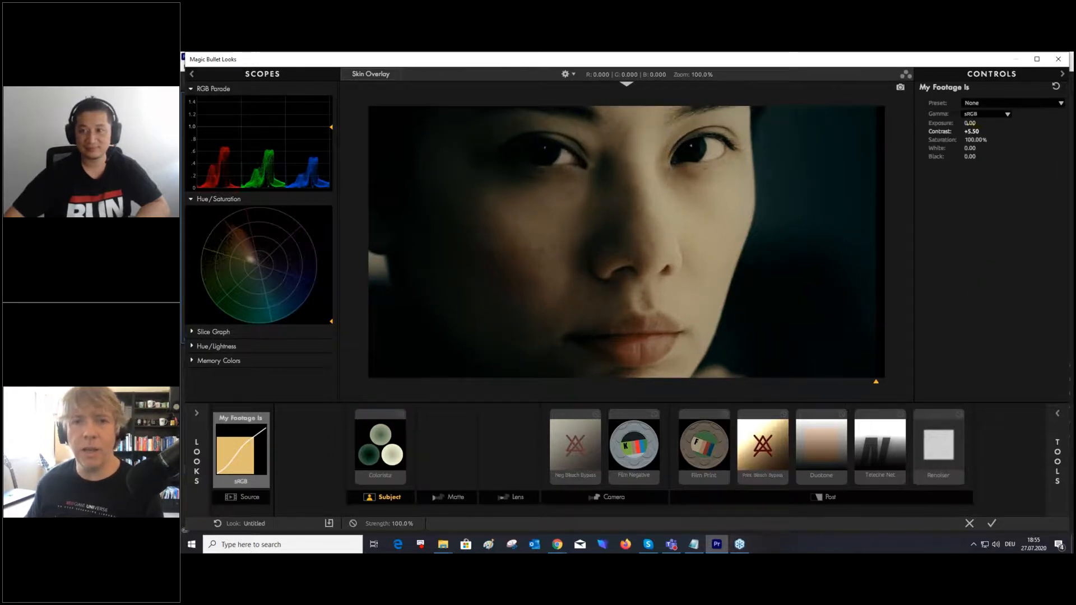
left_click_drag(968, 124, 983, 123)
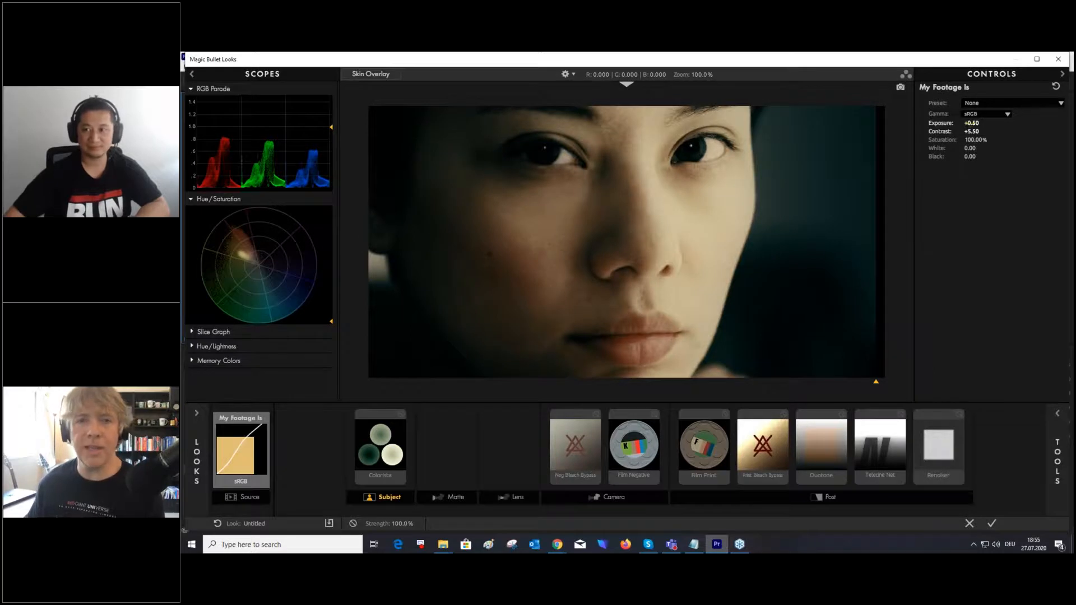
left_click(973, 123)
left_click(970, 233)
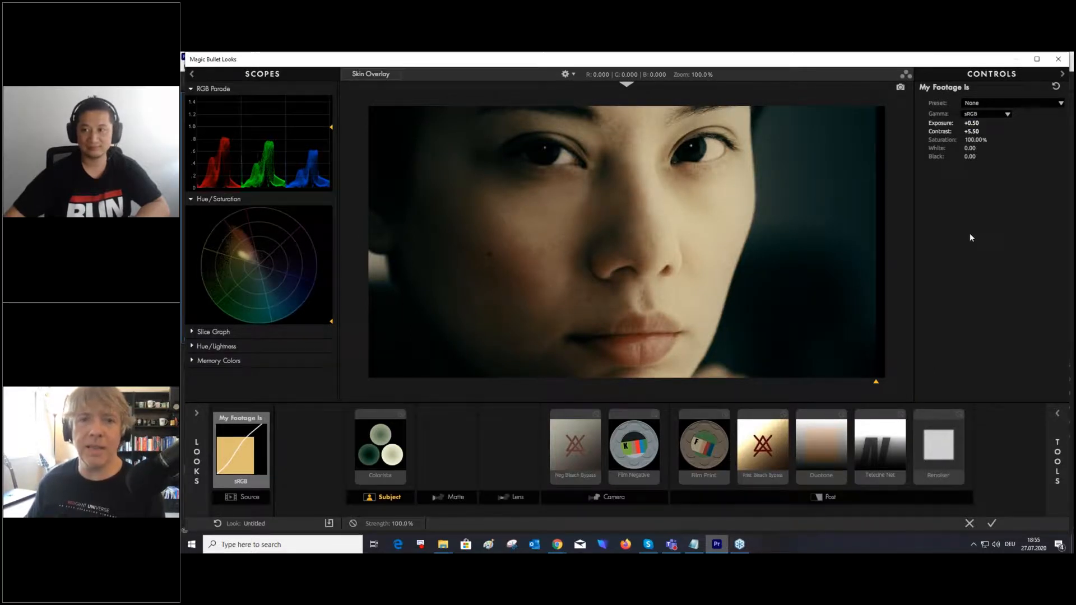
- Save the look as ChildrenOMenBleachBypass in the Custom folder
left_click(329, 525)
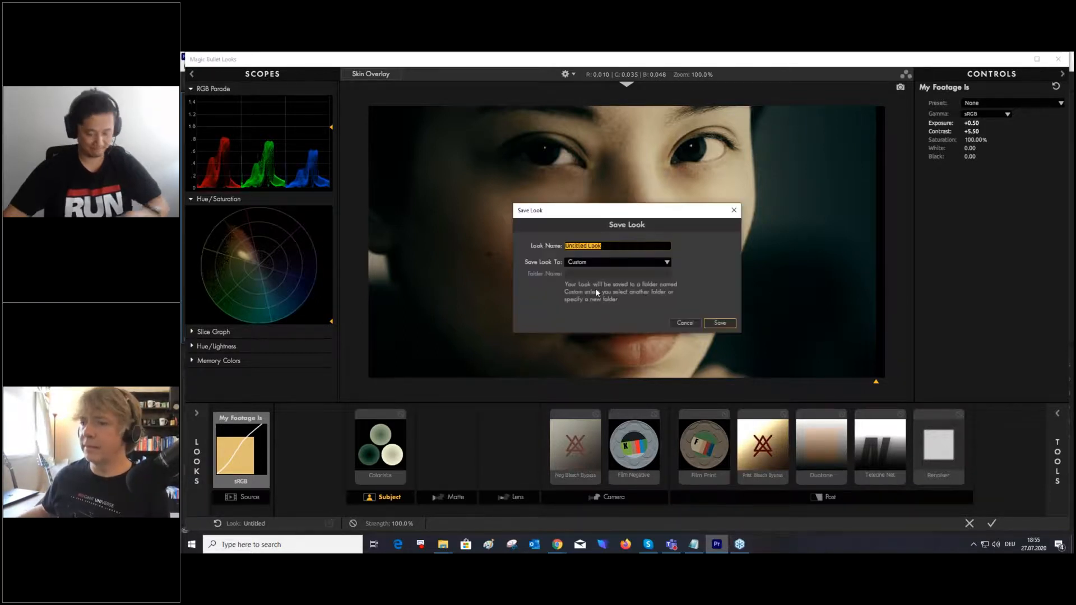
type("Childr")
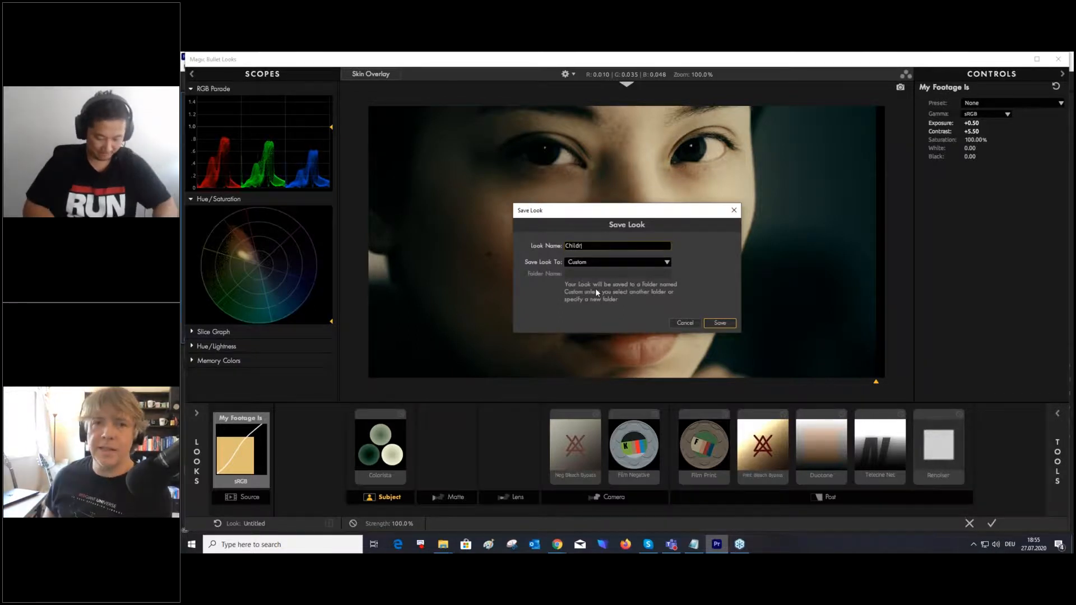
type("enOMenB")
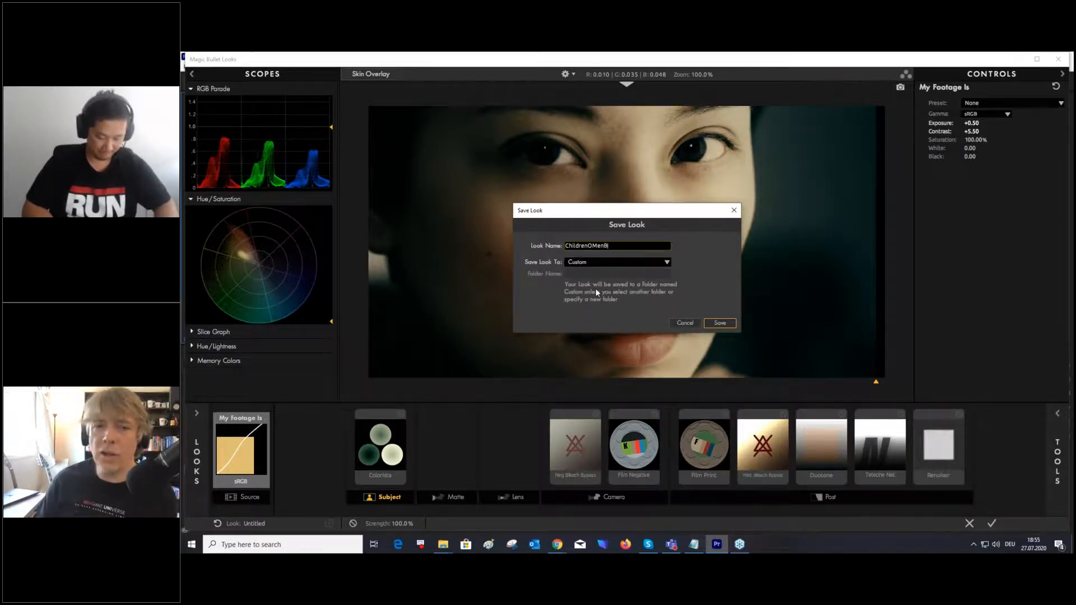
key("BackSpace")
key("BackSpace")
type("n")
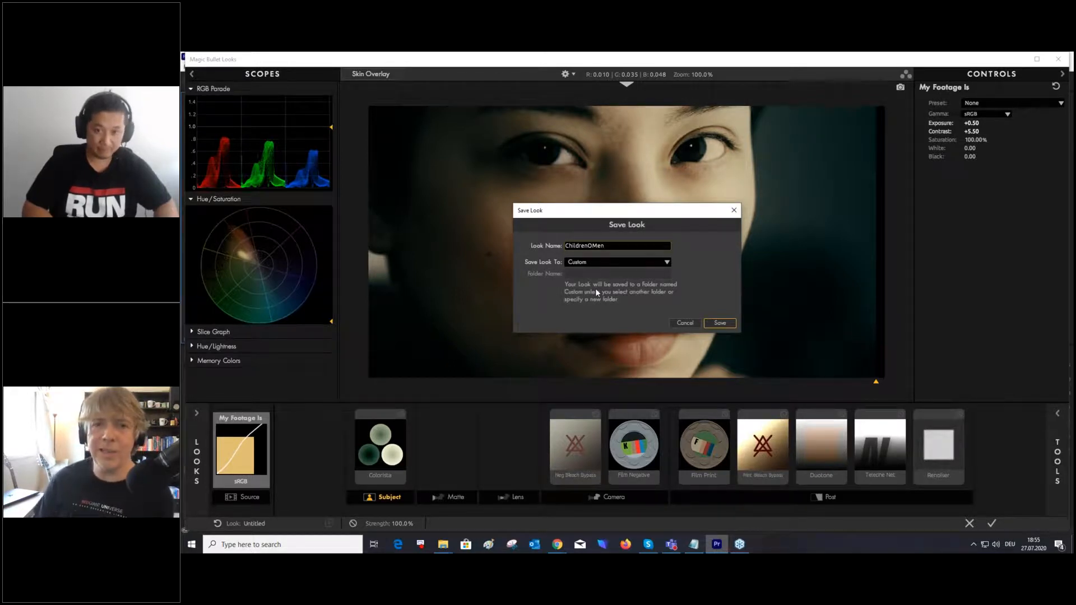
type("Bleach")
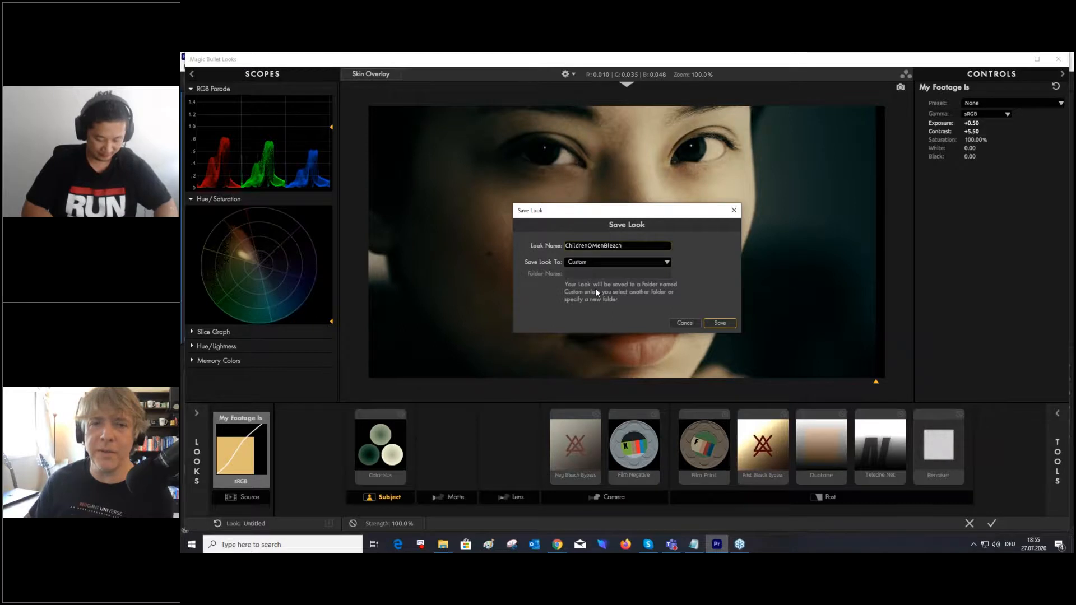
type("Bypass")
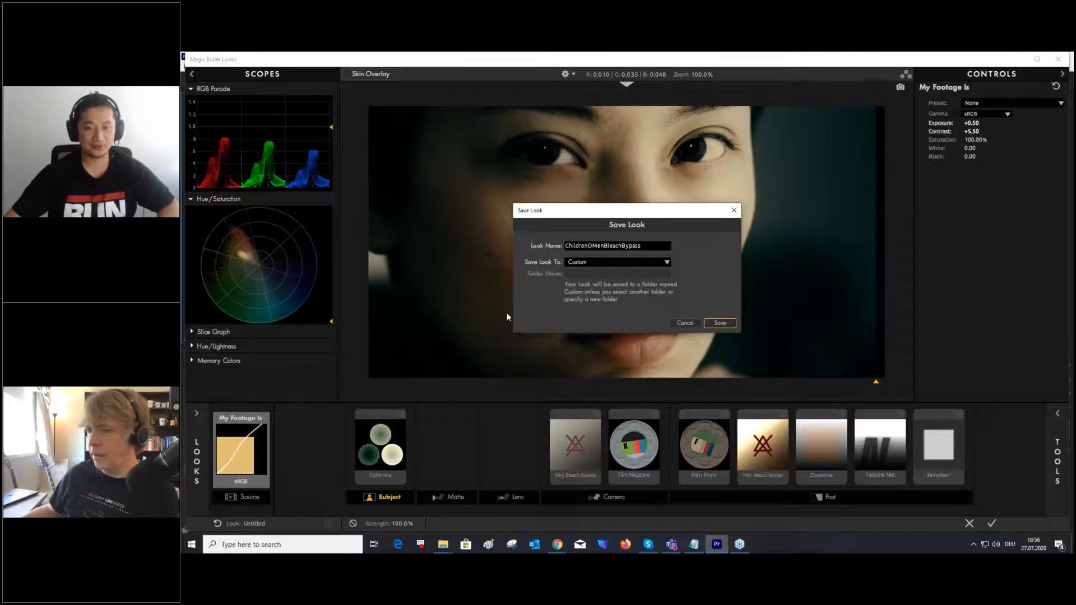
key("Return")
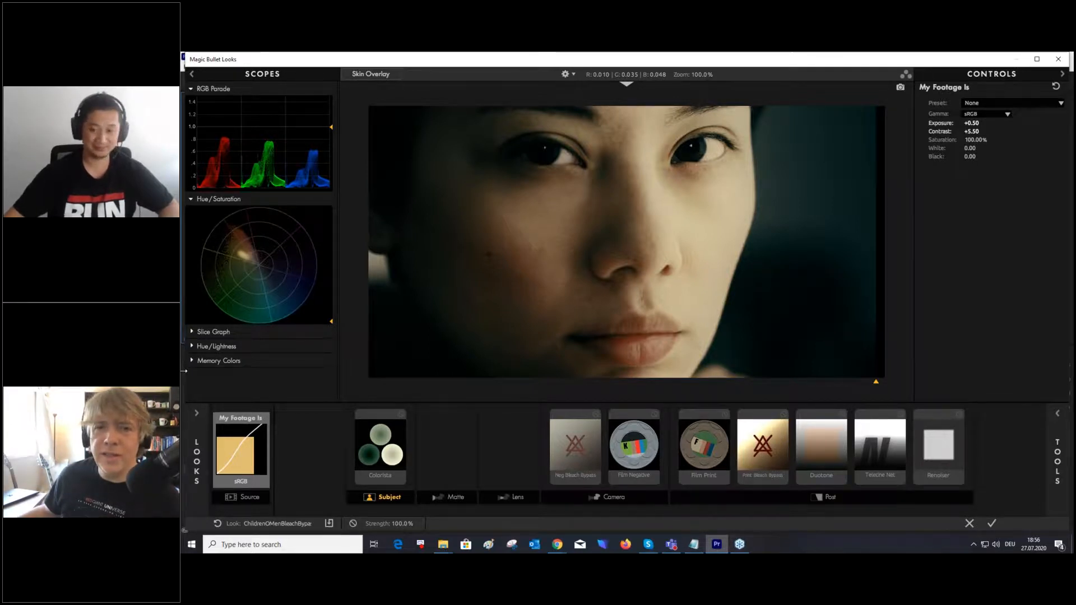
- Review the Renoiser settings and its list of film grain presets in the current look
left_click(947, 448)
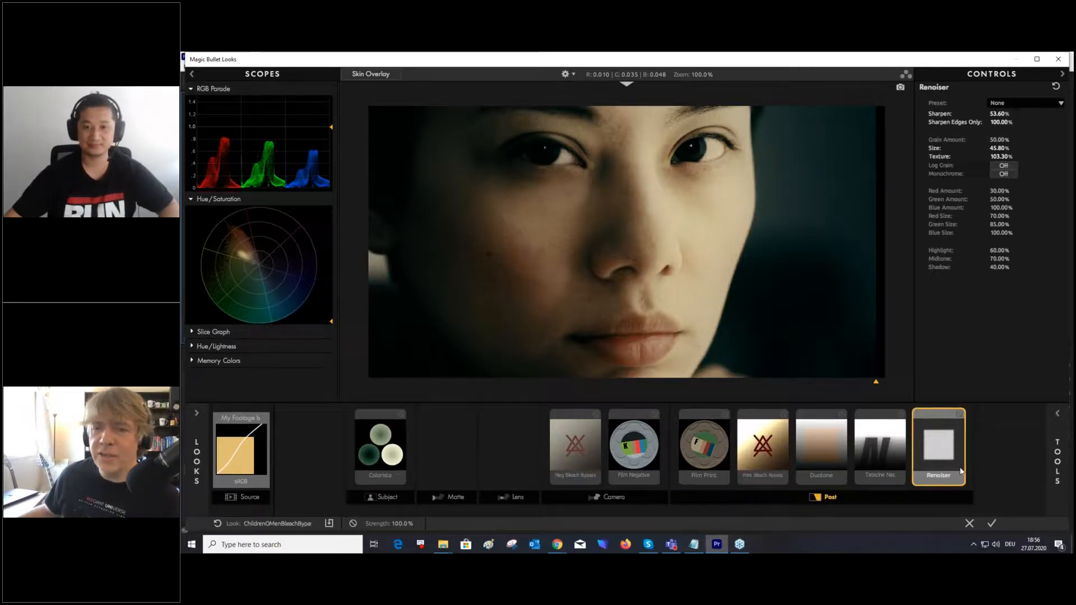
left_click(1036, 106)
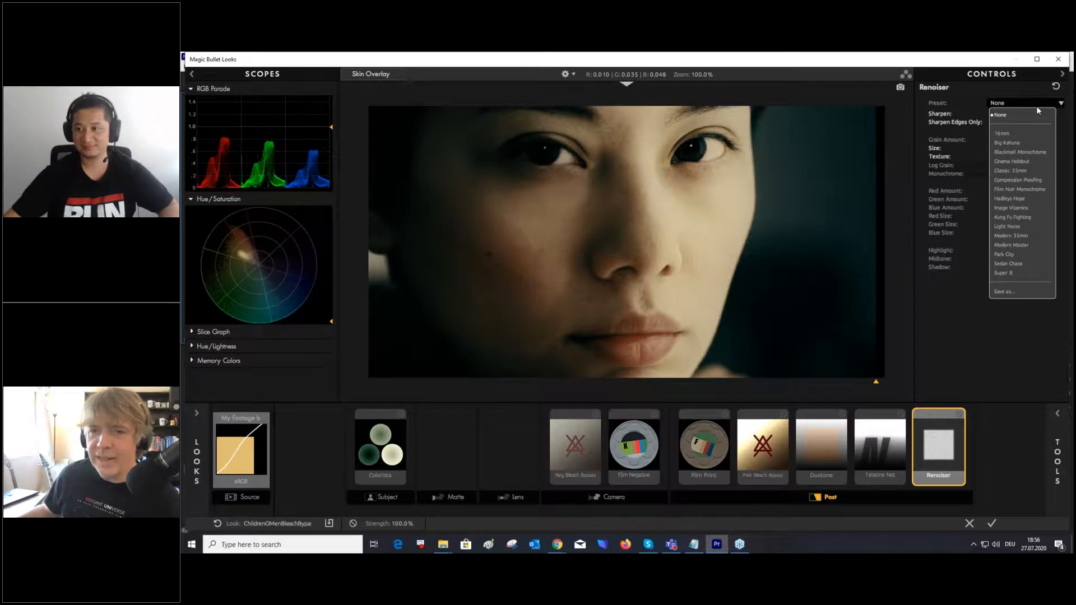
left_click(1009, 197)
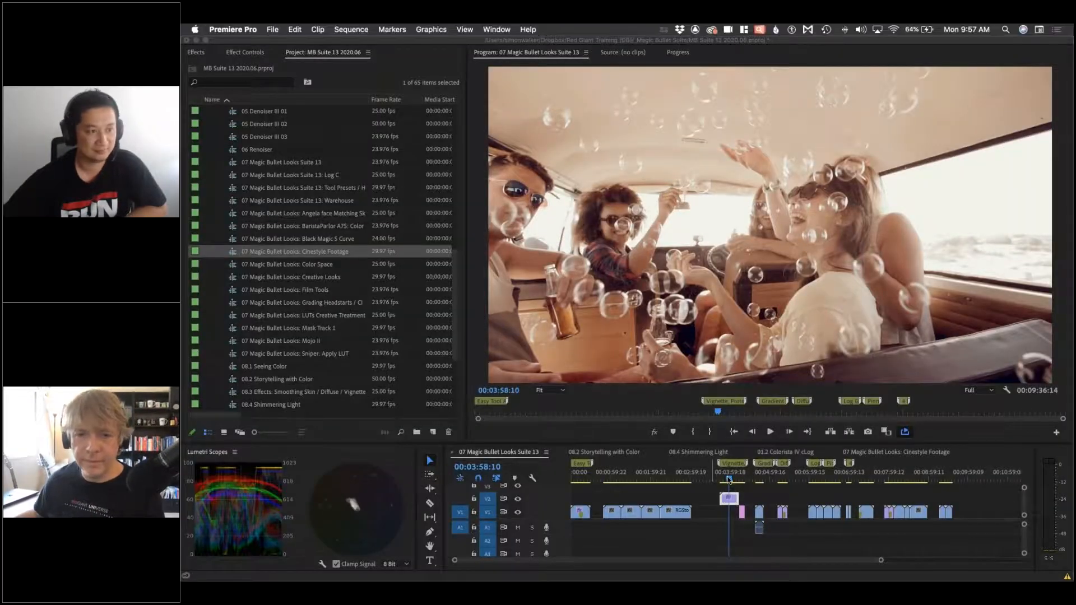
- In Premiere Pro, move to 00:04:00:19 in the van party clip and open its Looks effect for editing
left_click(728, 478)
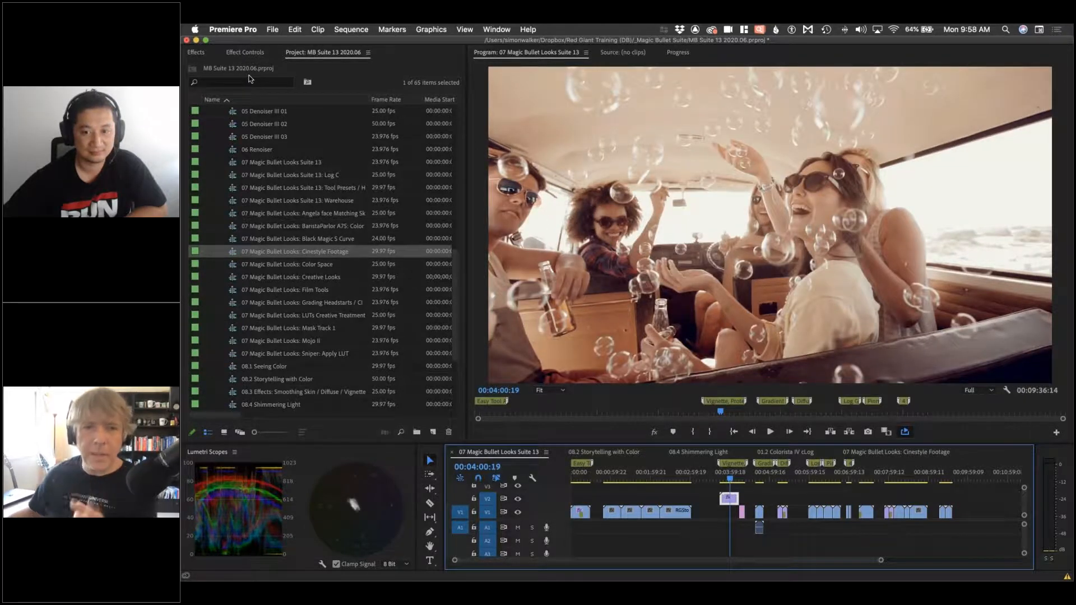
left_click(242, 52)
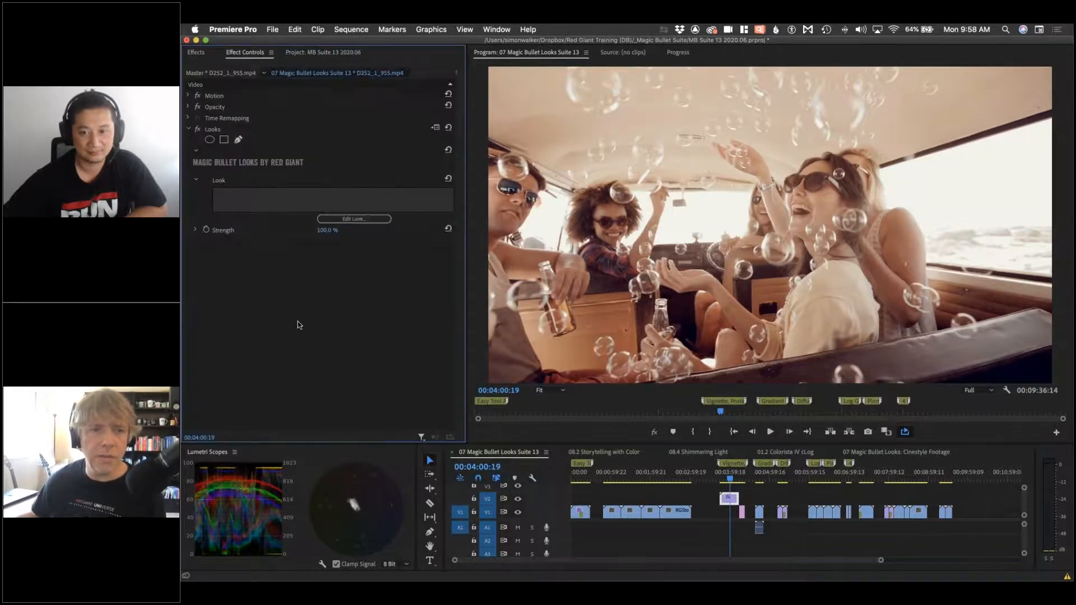
left_click(357, 220)
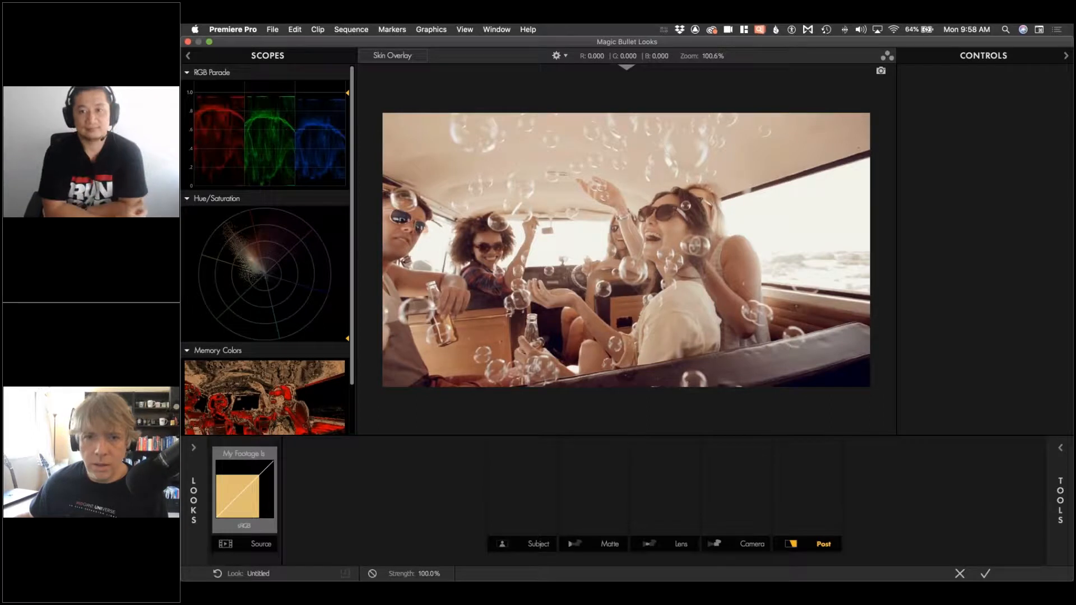
mouse_move(1041, 467)
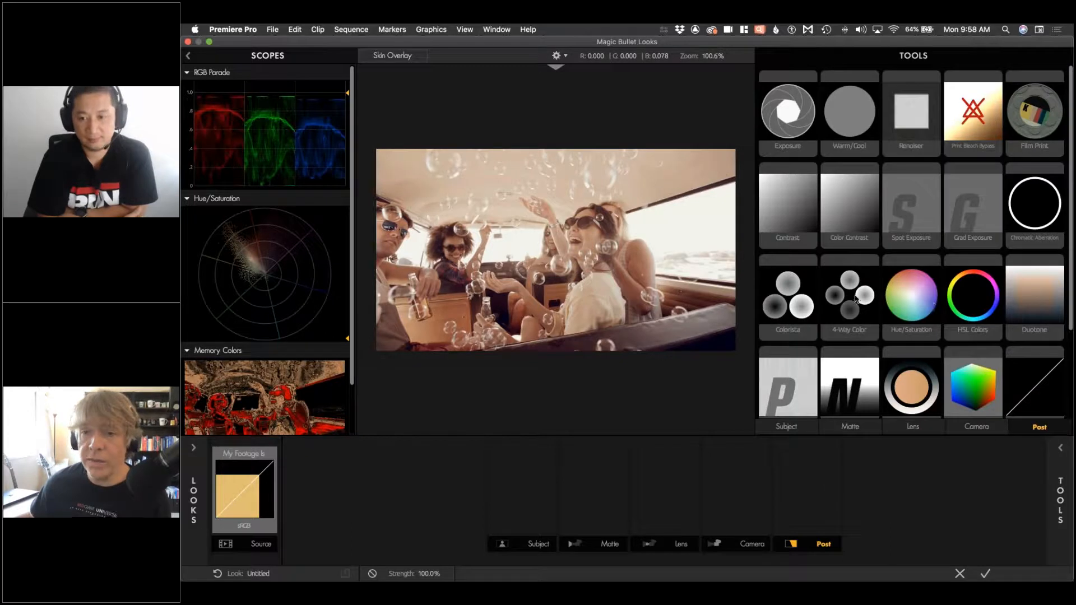
left_click_drag(790, 297, 644, 336)
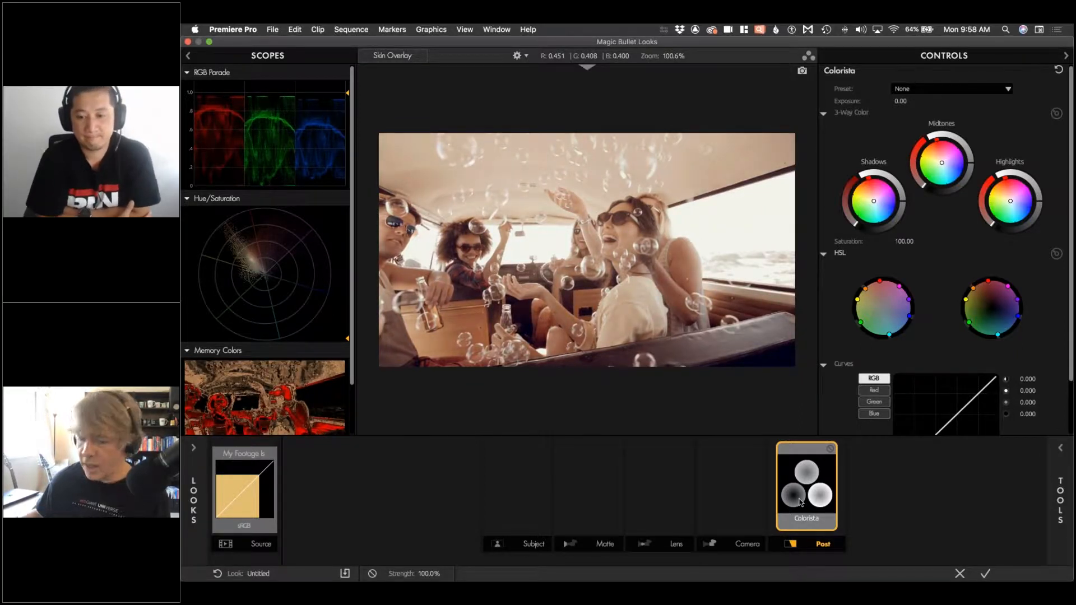
key("Delete")
- Add a Lens Vignette and shape it to 63.10% vignette size, 2.207 aspect and +96.20% amount
left_click(1057, 448)
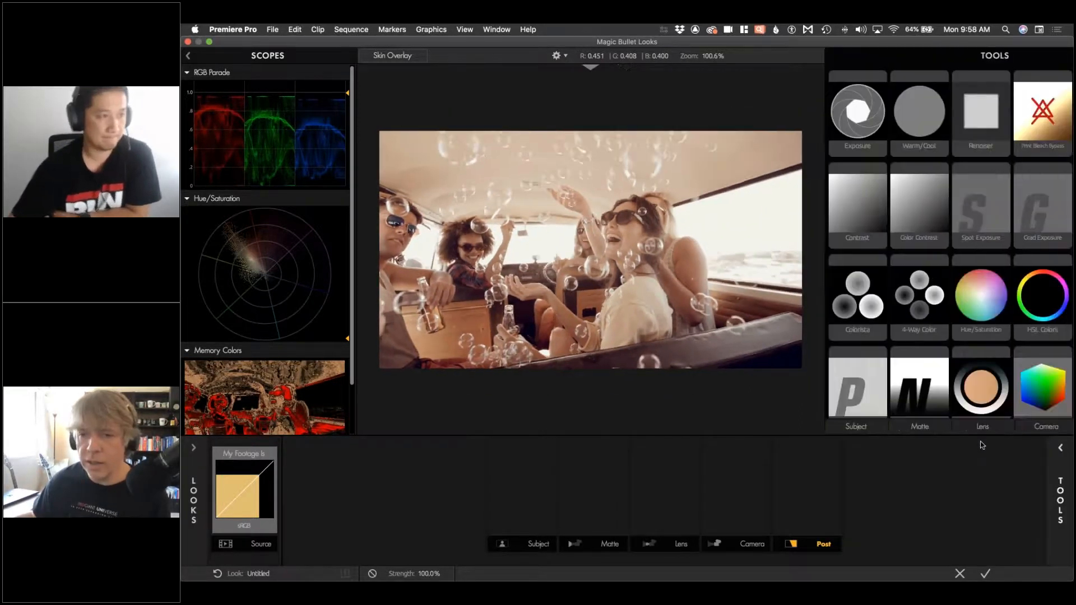
left_click(914, 428)
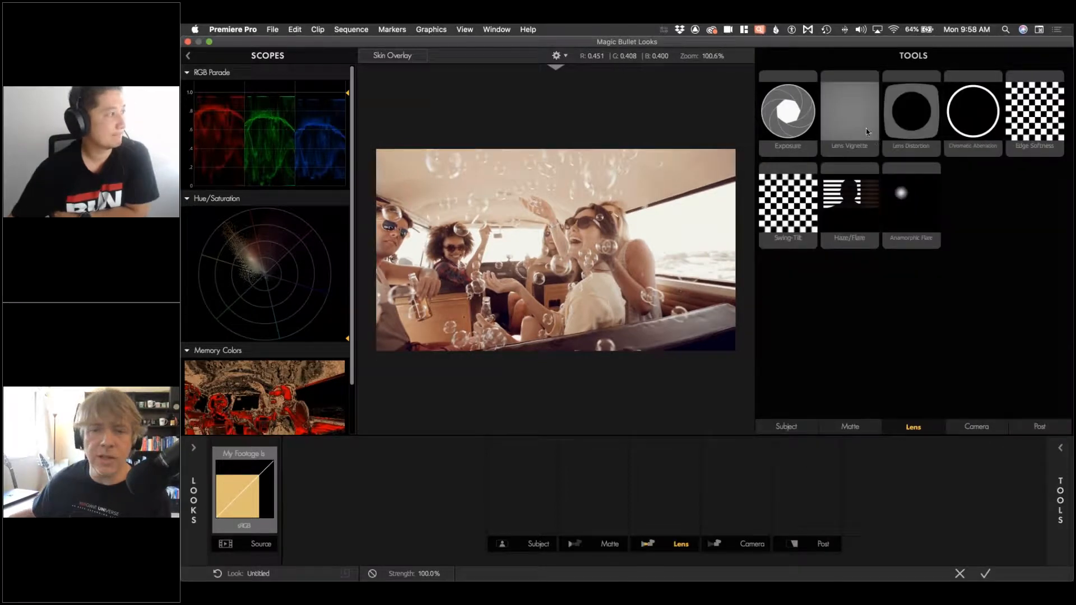
left_click_drag(854, 118, 607, 277)
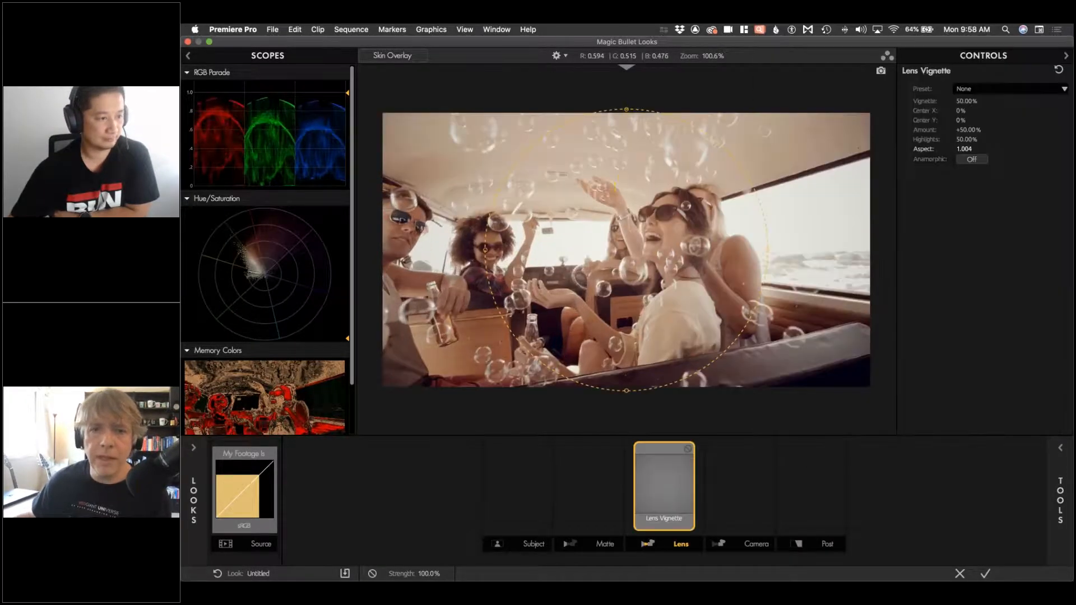
left_click_drag(727, 159, 709, 167)
left_click_drag(967, 101, 958, 129)
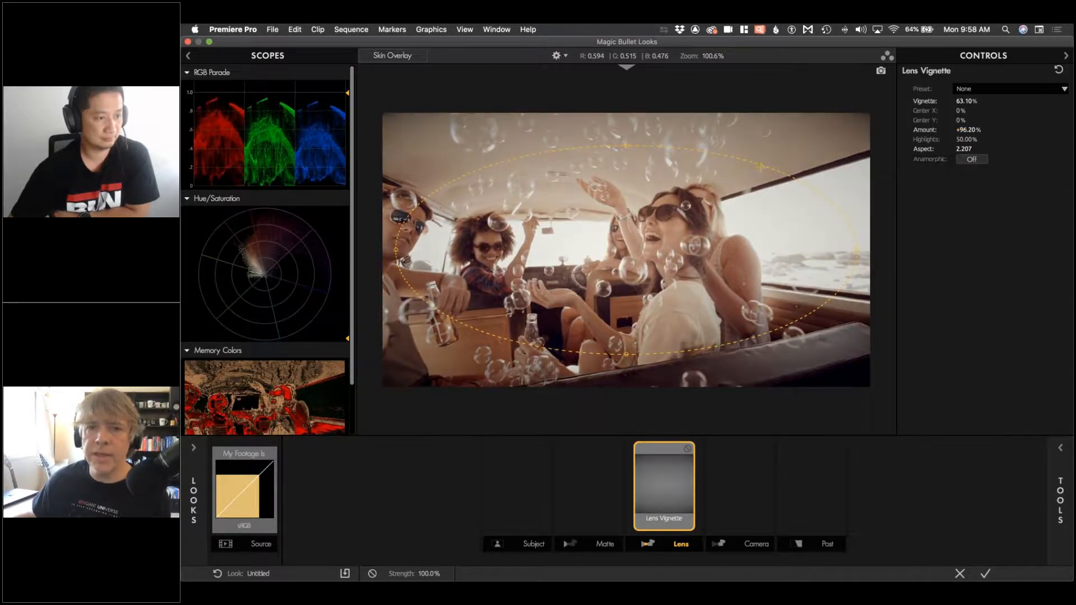
- Adjust the vignette to 62.62% size, Center X -4.25% and Center Y +5.81%, with Highlights at 100%
left_click_drag(751, 163, 728, 184)
left_click_drag(743, 258, 723, 273)
left_click_drag(720, 185, 728, 168)
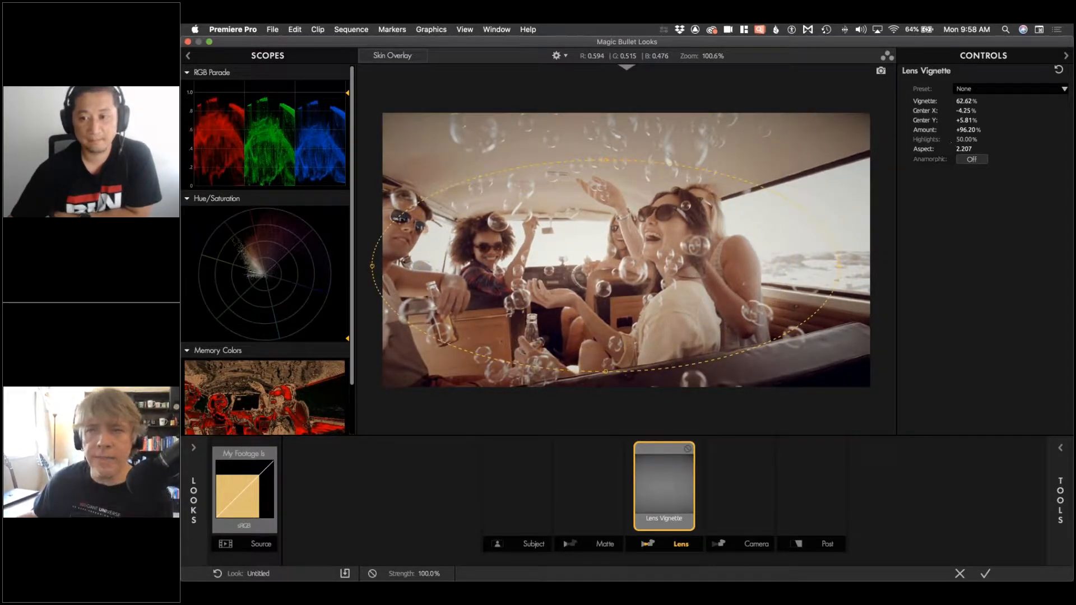
left_click_drag(965, 139, 1003, 139)
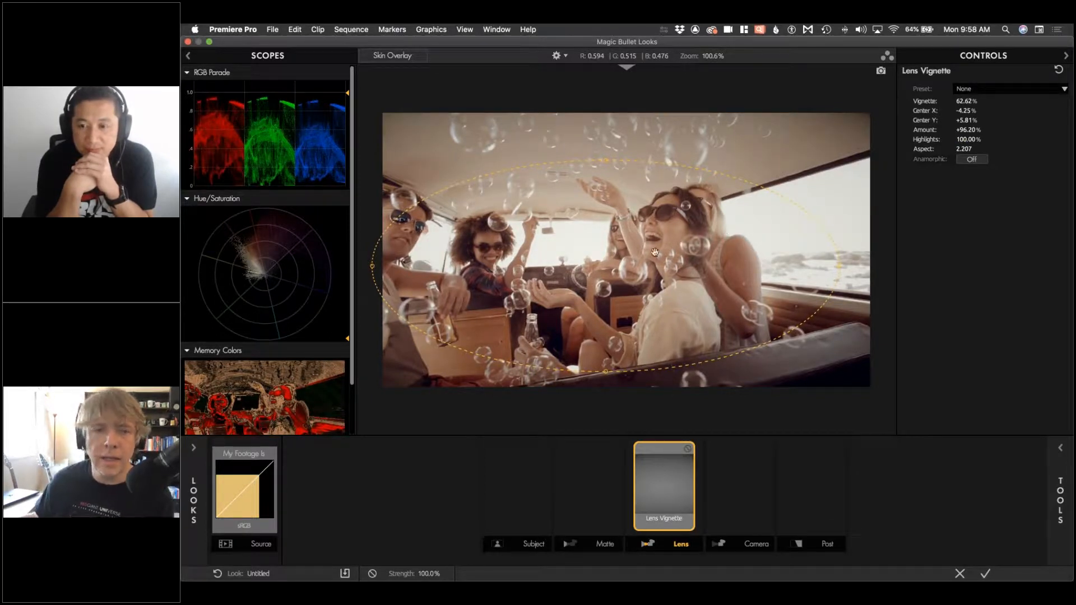
- Set the vignette's Highlights to 0% and shift the vignette around to compare its effect on the bright van window
left_click_drag(664, 228, 607, 289)
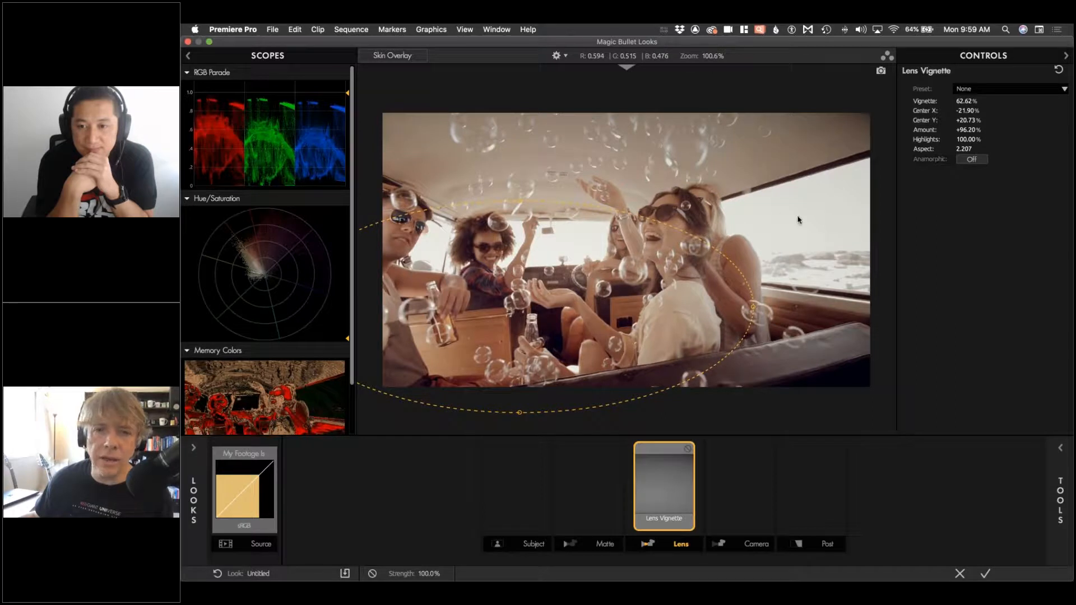
left_click_drag(959, 140, 703, 313)
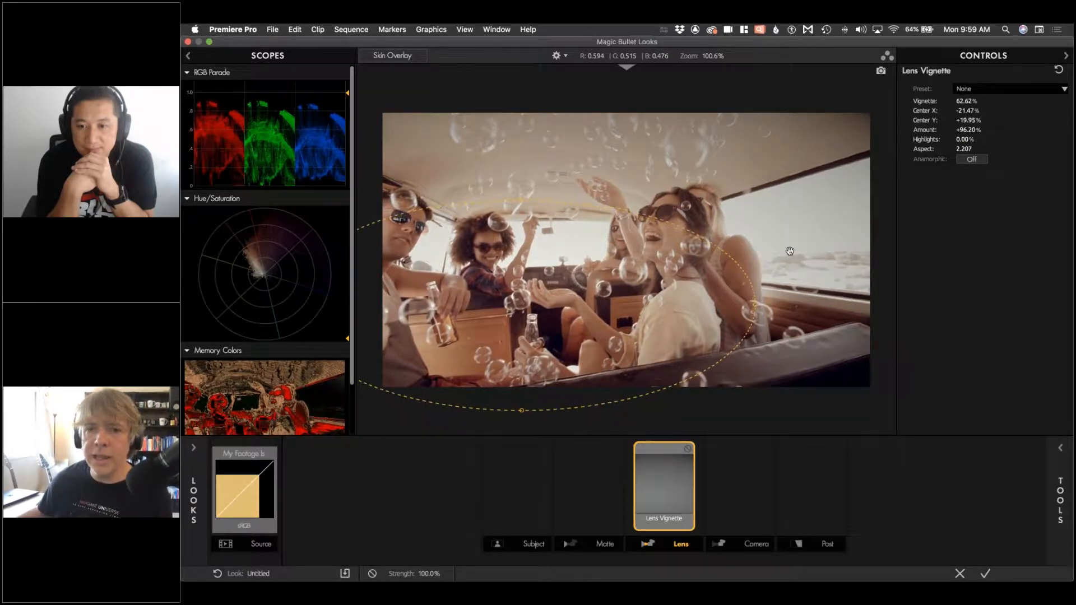
left_click_drag(789, 250, 648, 285)
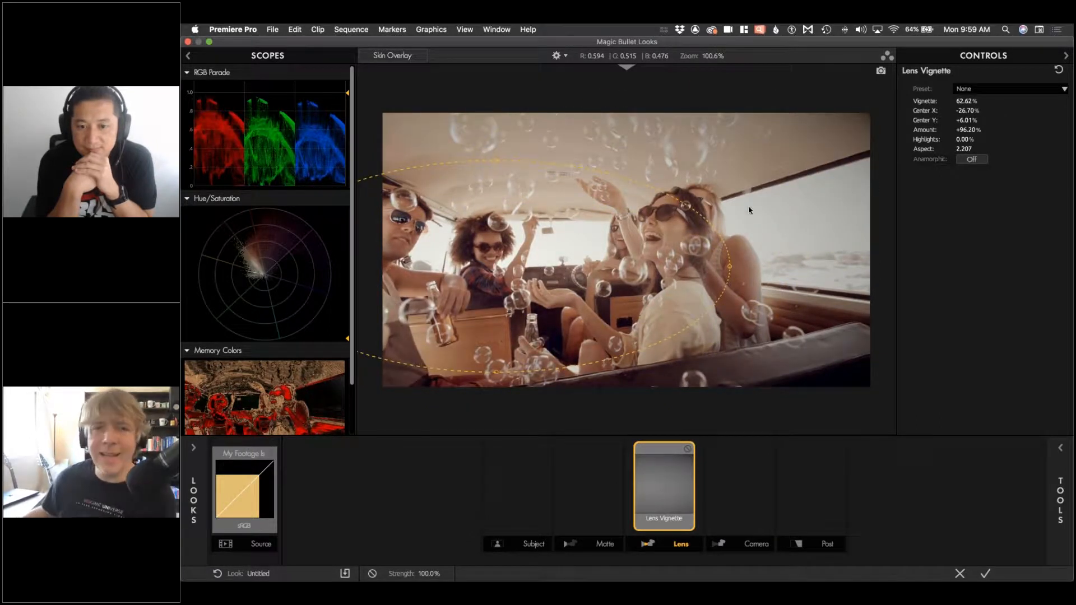
left_click_drag(656, 251, 765, 255)
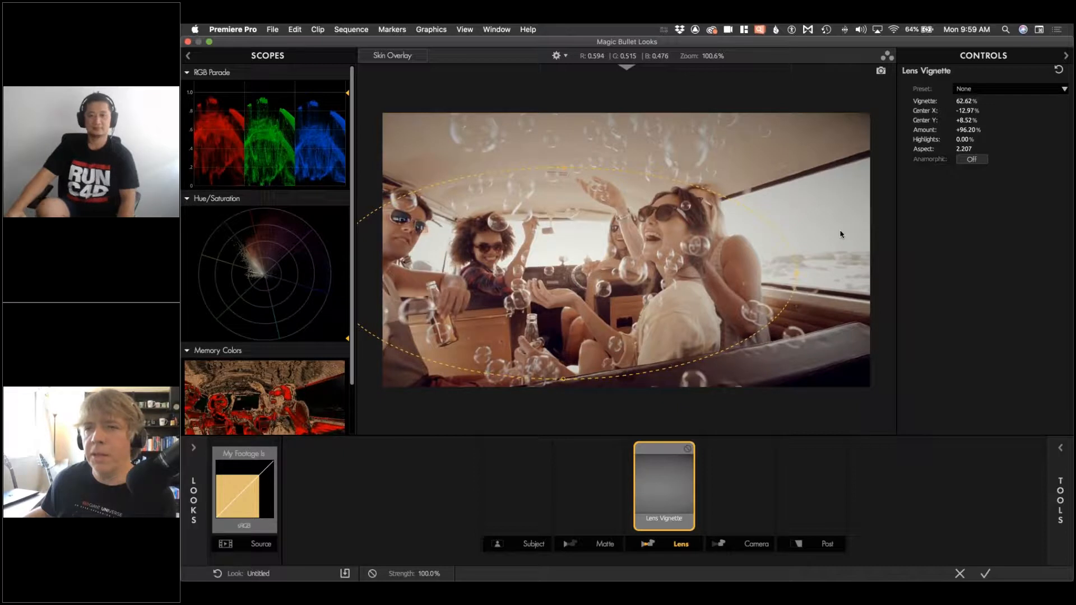
left_click_drag(720, 240, 778, 215)
- Set the vignette's Highlights to 100% and move the vignette across the frame to compare the window highlights again
left_click_drag(960, 140, 1003, 140)
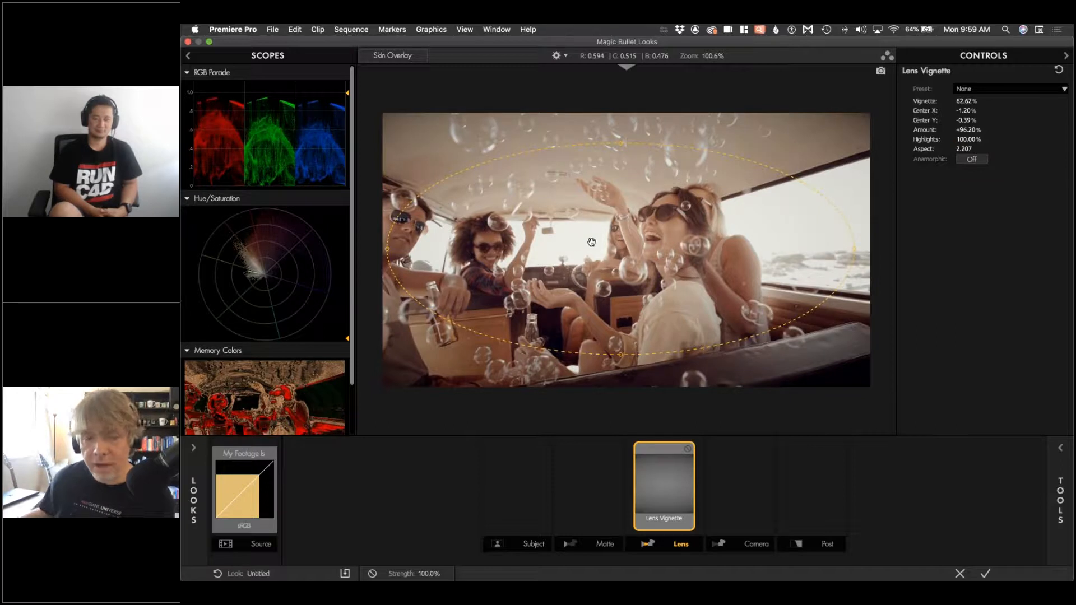
left_click_drag(668, 241, 862, 187)
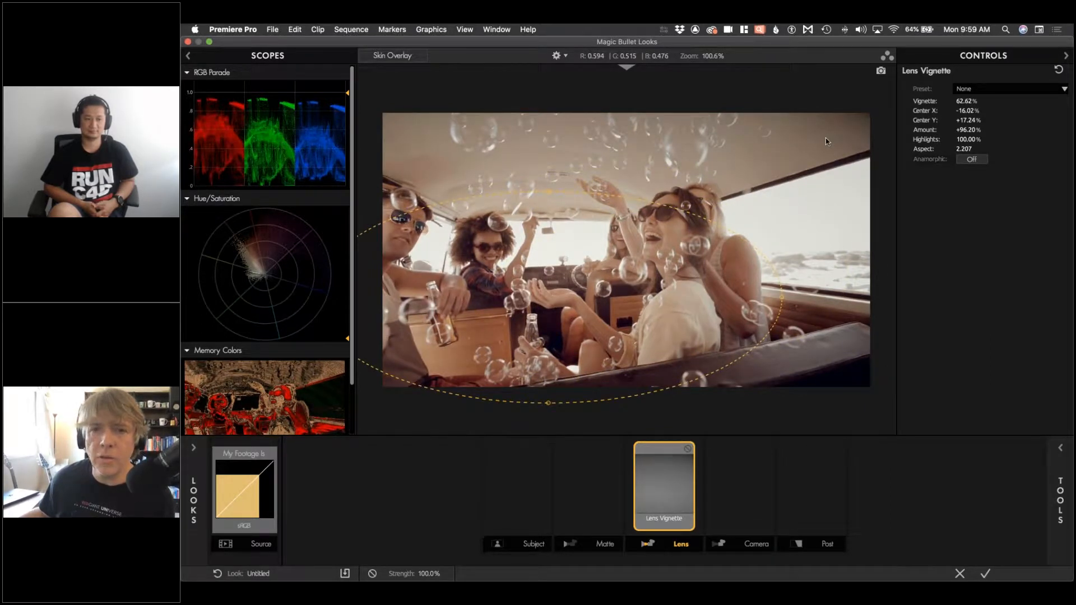
left_click_drag(780, 202, 784, 191)
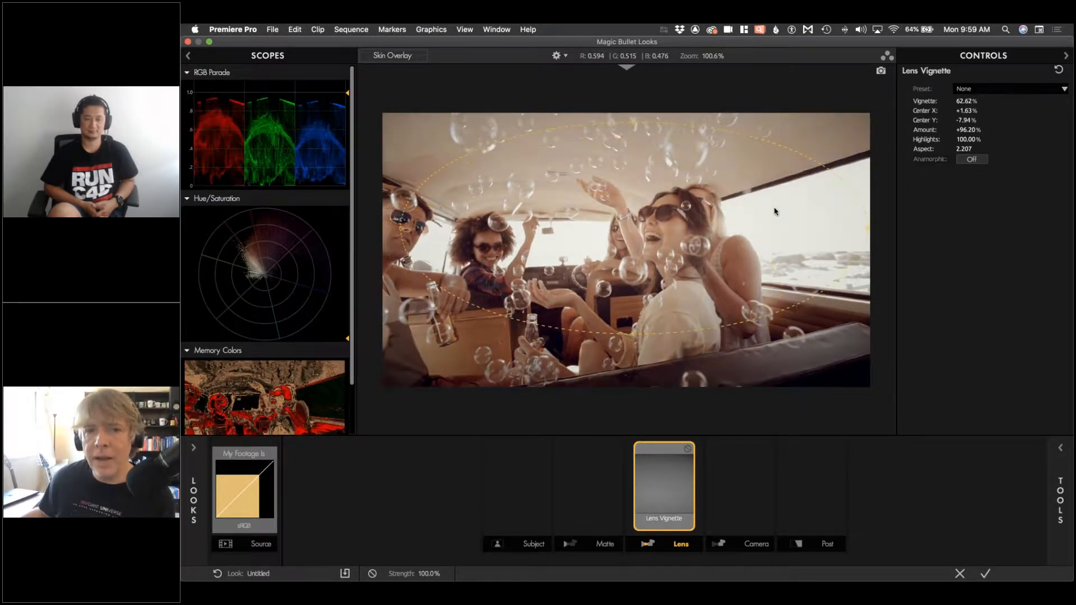
- Add Colorista to the Subject stage and tint its Shadows toward blue
mouse_move(1056, 450)
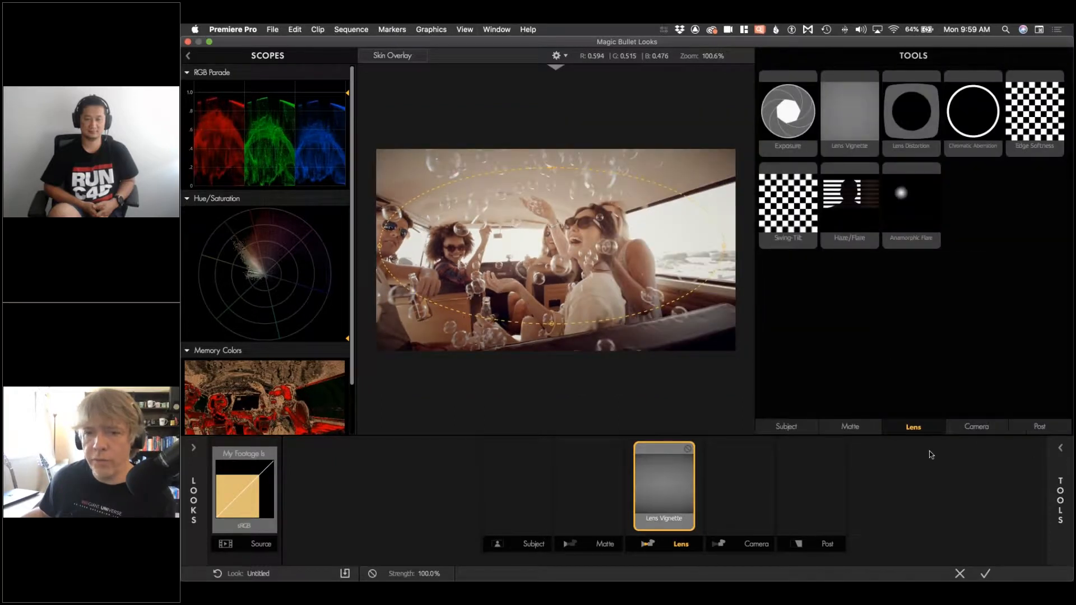
left_click(1014, 455)
left_click_drag(935, 251, 513, 471)
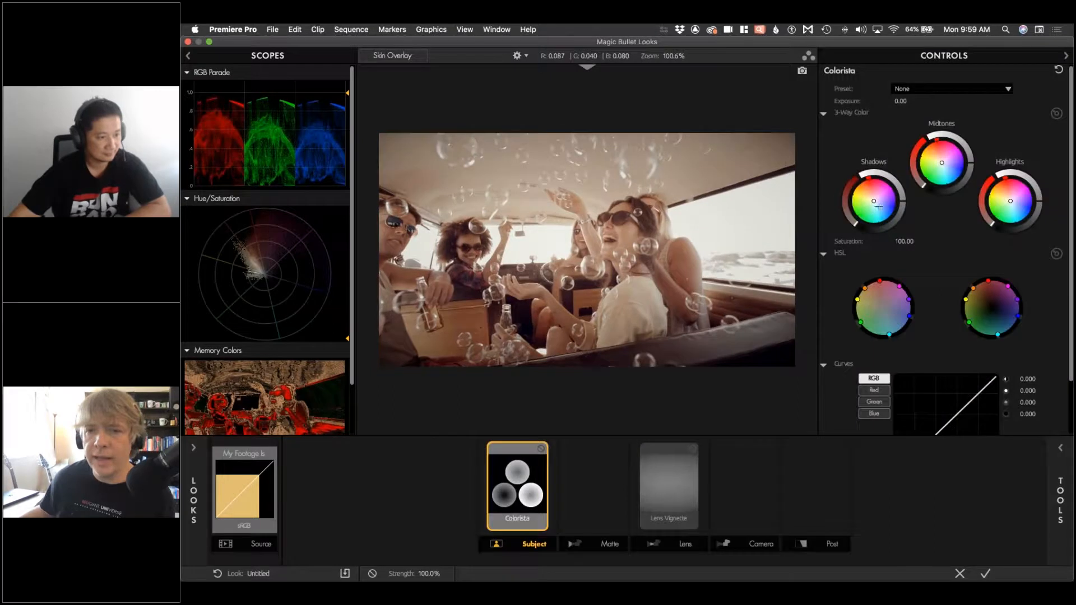
left_click_drag(875, 203, 883, 210)
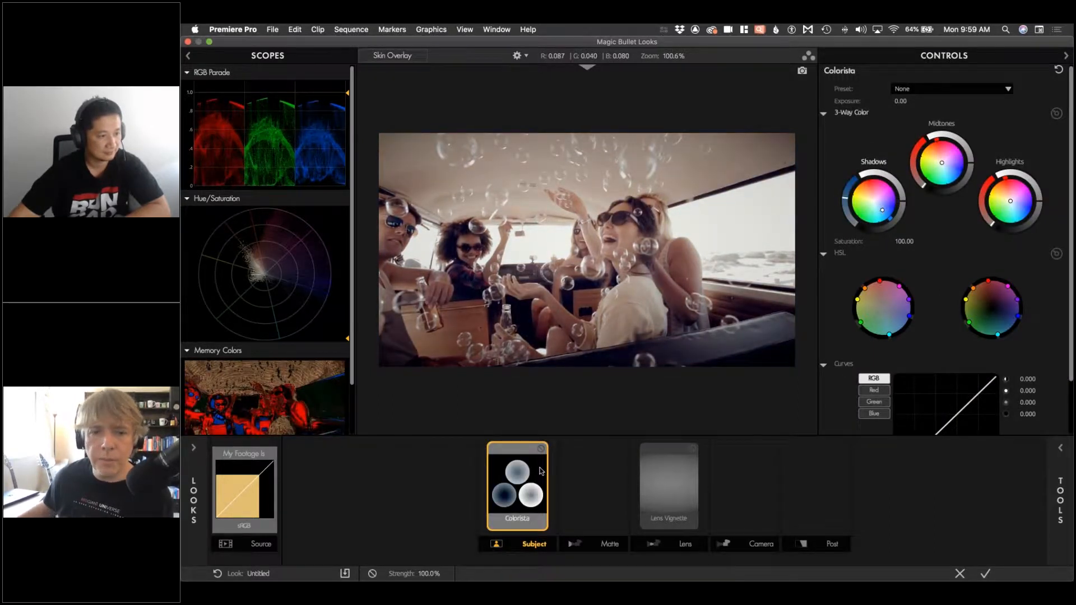
- Move Colorista from the Subject stage to the Post stage so it processes after the Lens Vignette
left_click(674, 486)
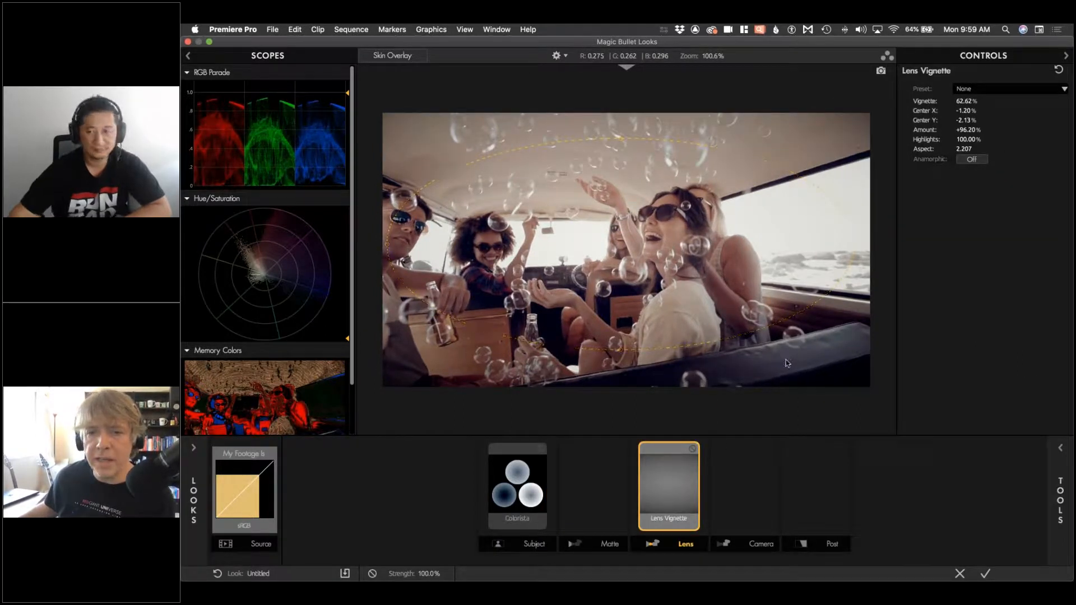
left_click_drag(536, 485, 803, 492)
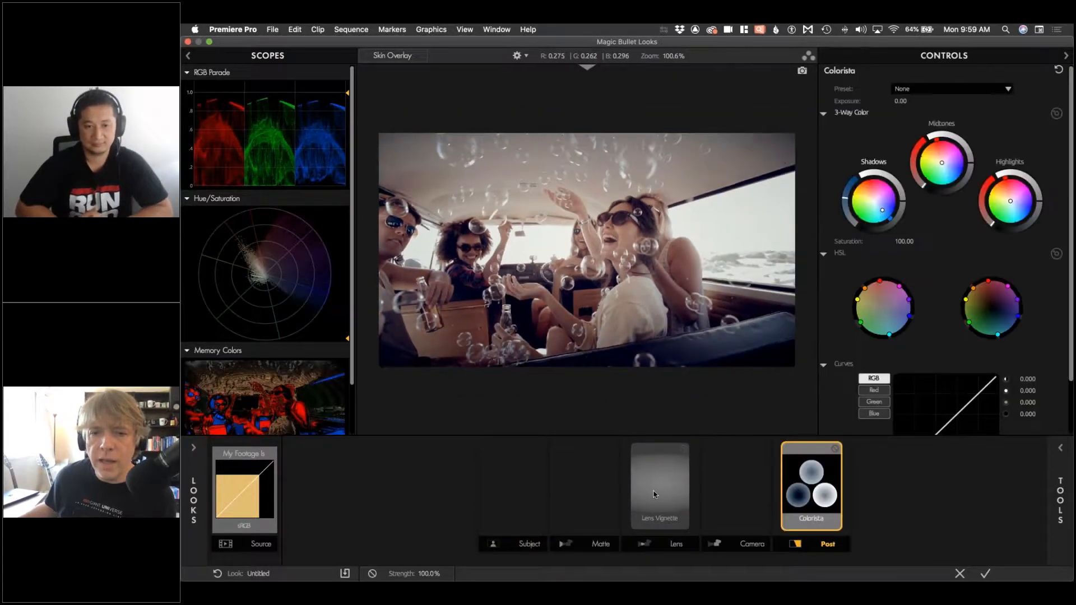
left_click(653, 493)
- Compare the image with Colorista disabled and enabled, and close the look without applying it
left_click(826, 458)
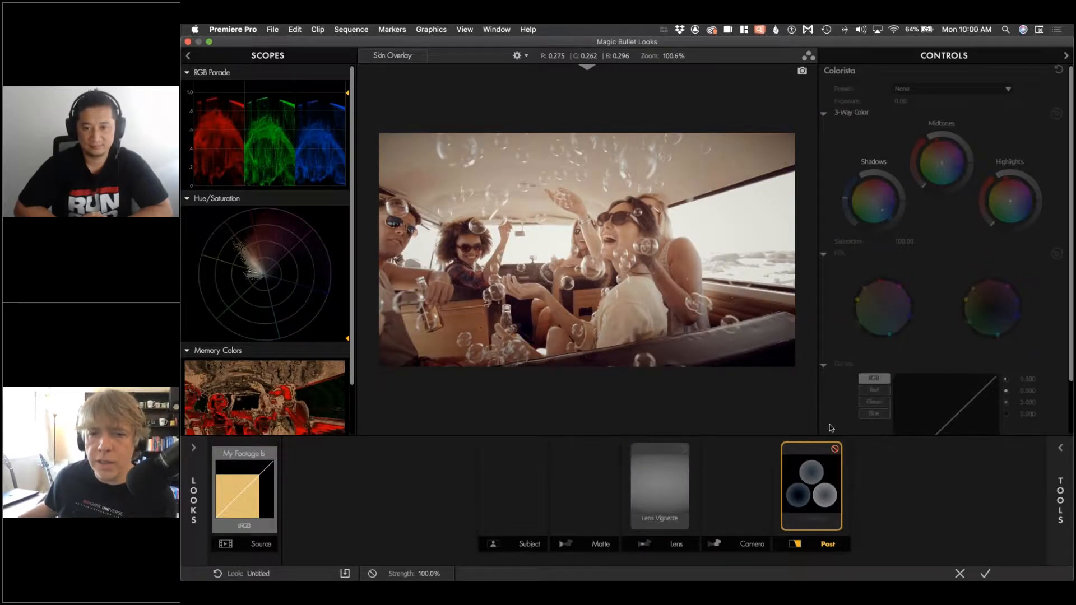
left_click(835, 449)
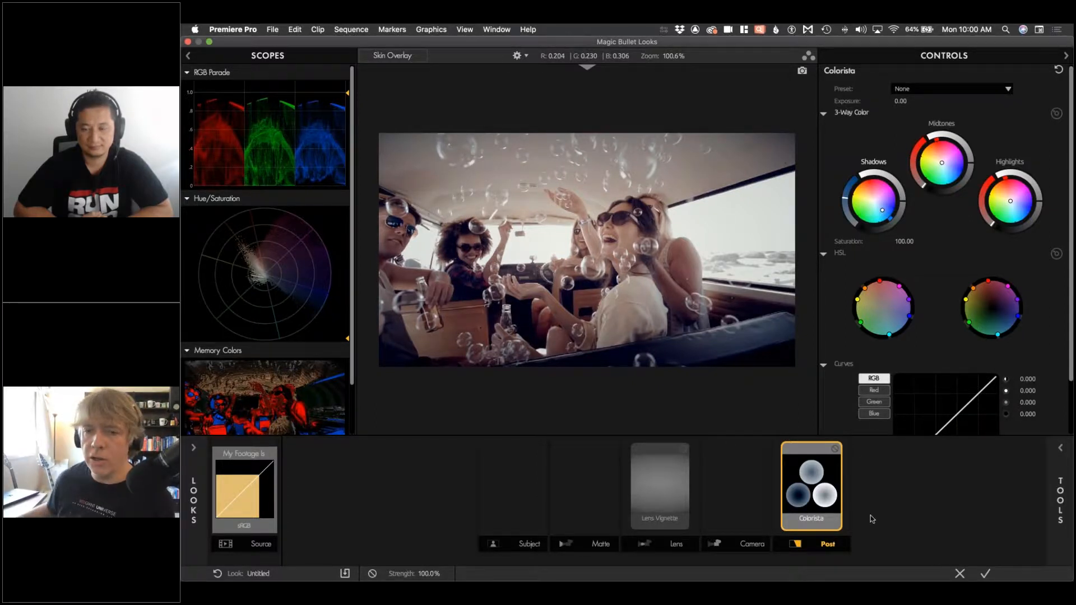
left_click(960, 574)
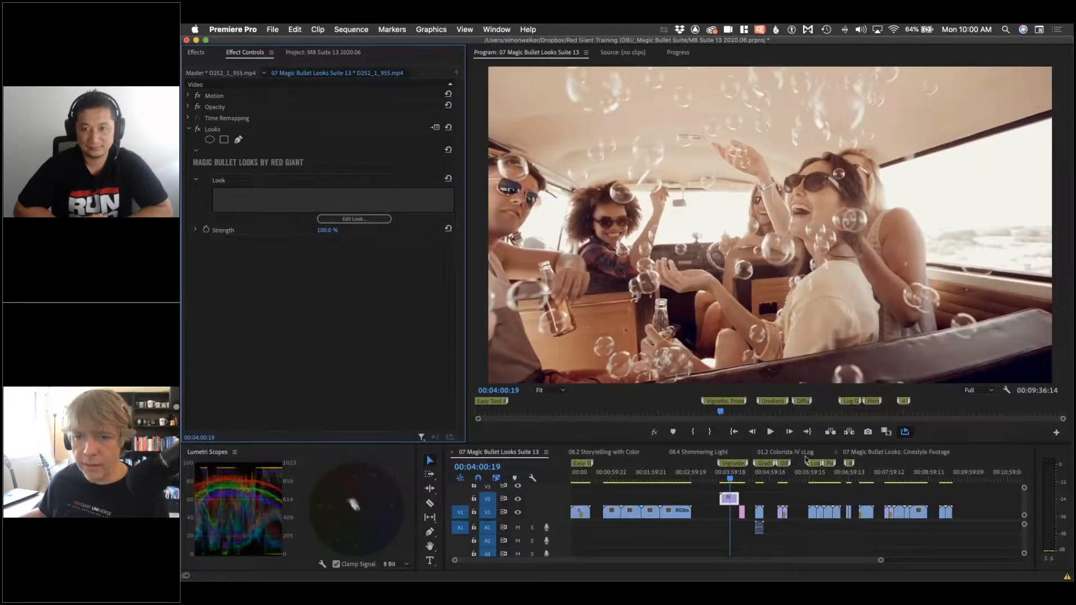
- Move the timeline to the log footage of the couple in the kitchen and open its Looks effect for editing
left_click(799, 455)
left_click_drag(782, 474, 816, 472)
left_click(359, 221)
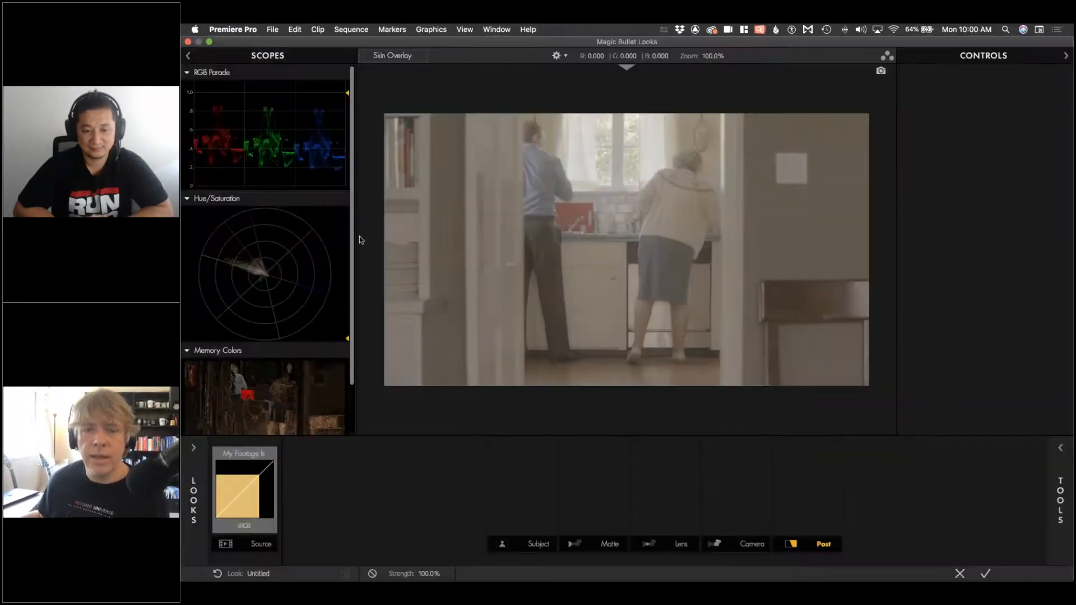
- Add a LUT tool to the Post stage and check its preset options
left_click(1059, 447)
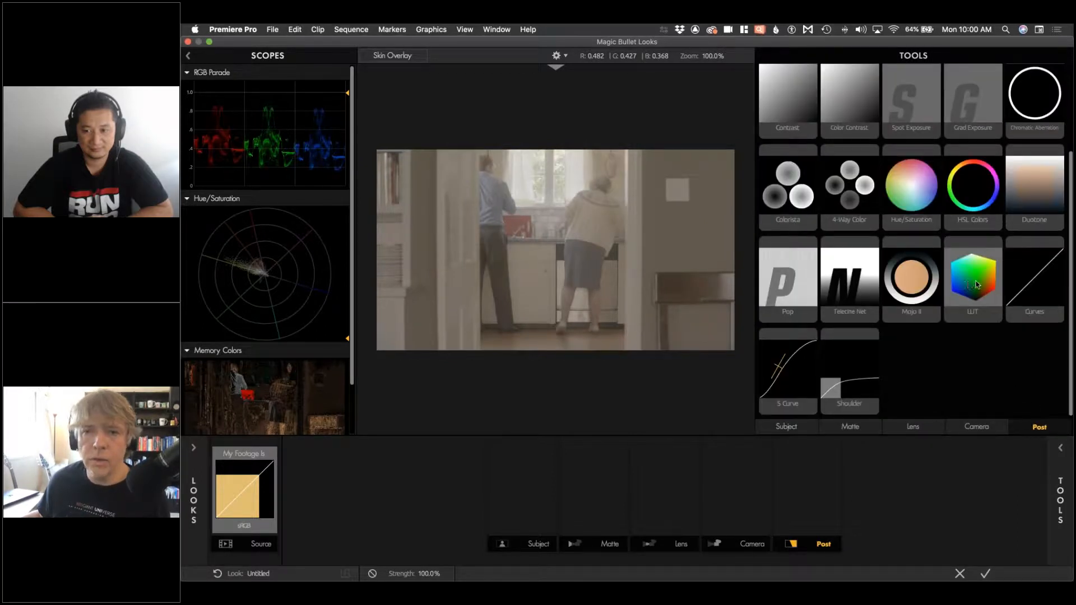
left_click_drag(925, 360, 806, 479)
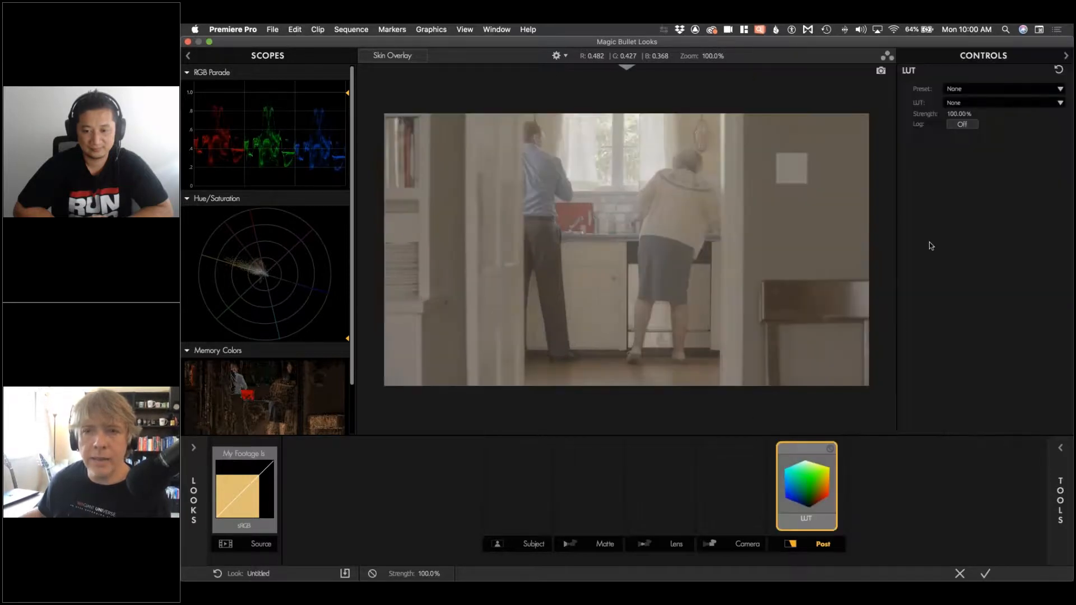
left_click(980, 91)
left_click(1023, 127)
left_click(1022, 105)
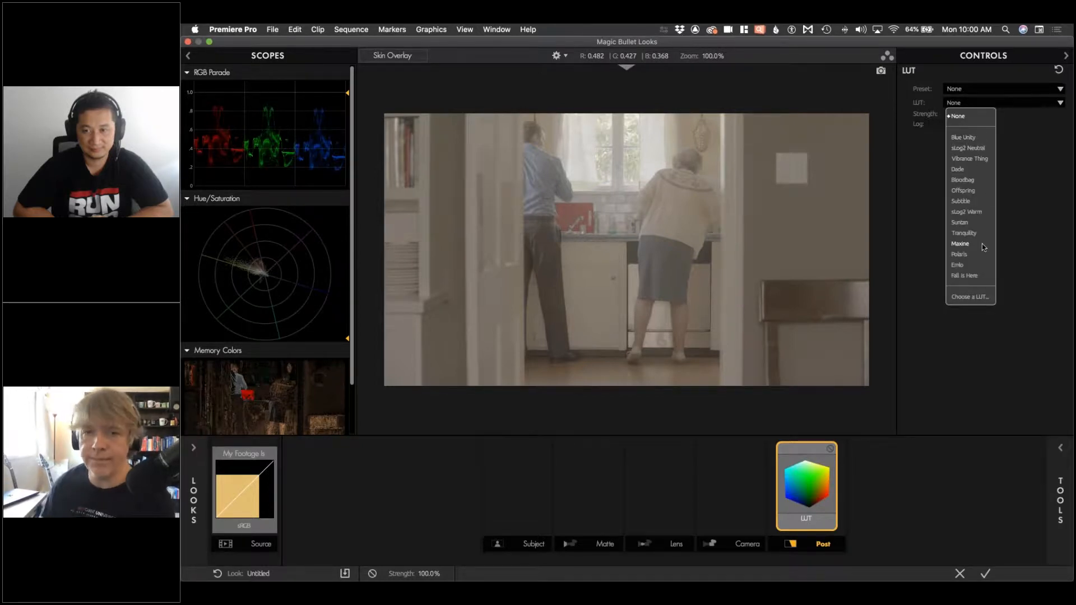
left_click(982, 298)
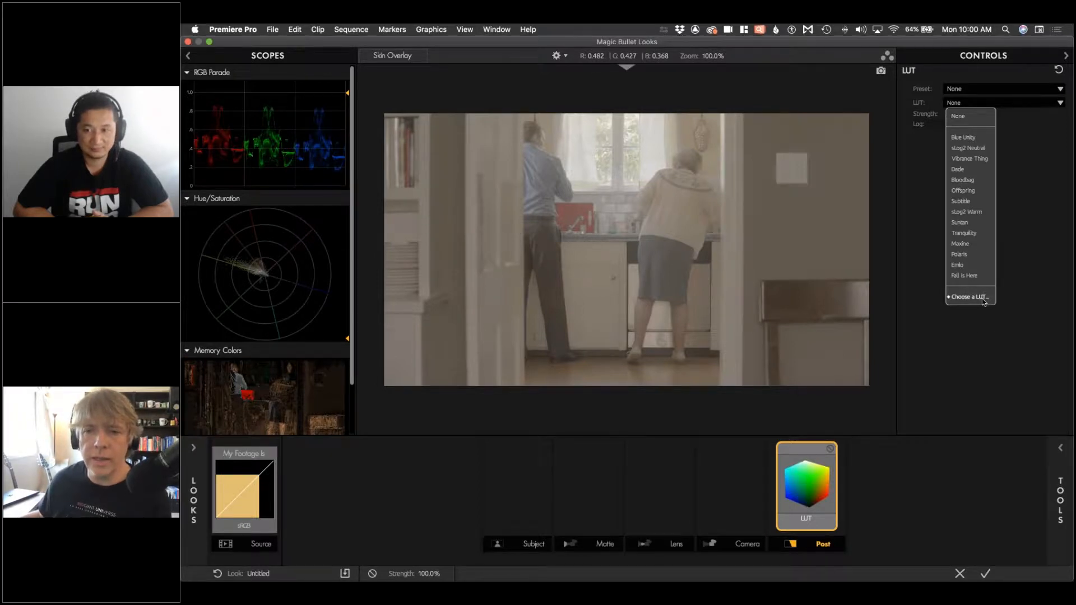
scroll(520, 178, "down", 10)
left_click(407, 157)
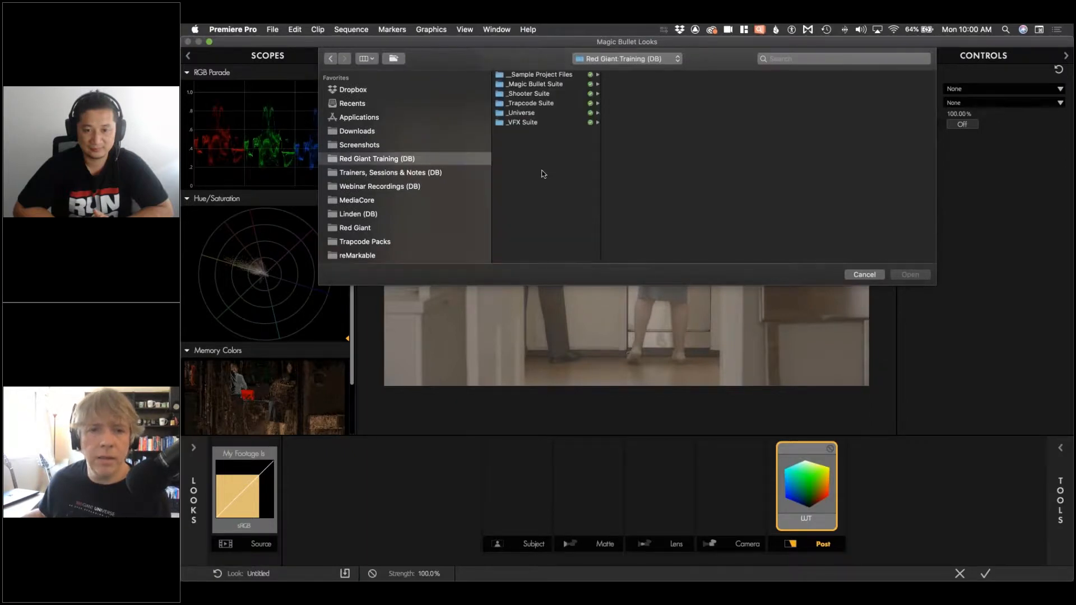
left_click(537, 94)
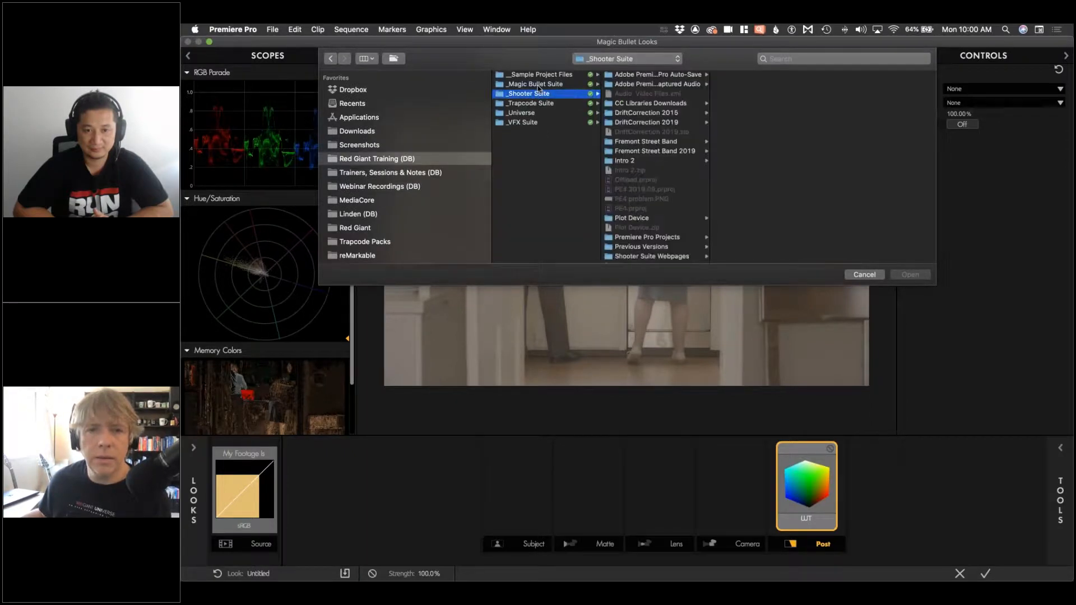
left_click(536, 84)
scroll(658, 180, "up", 5)
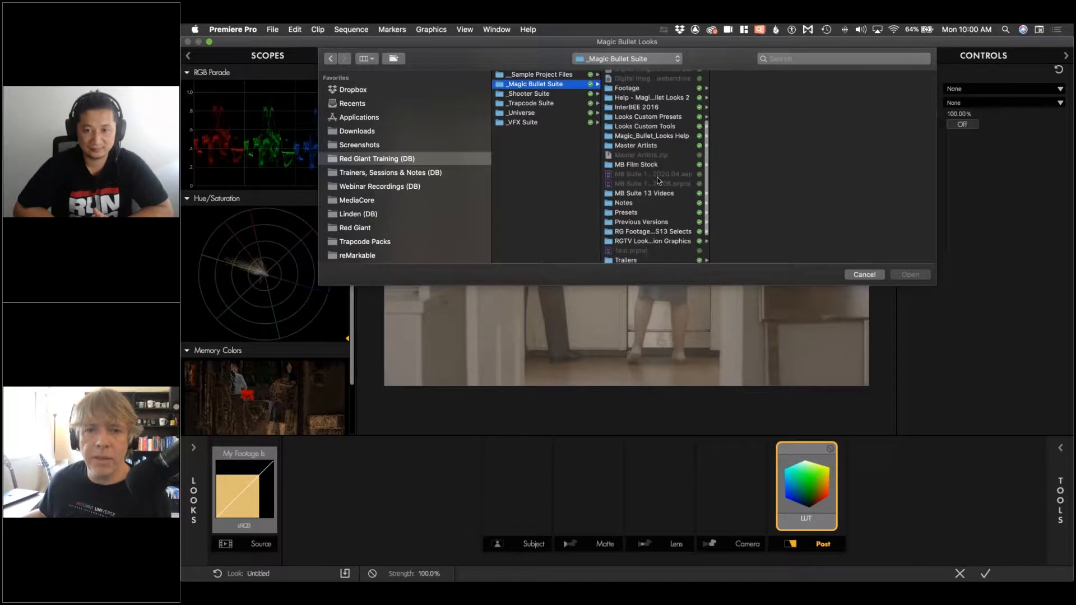
scroll(659, 181, "down", 5)
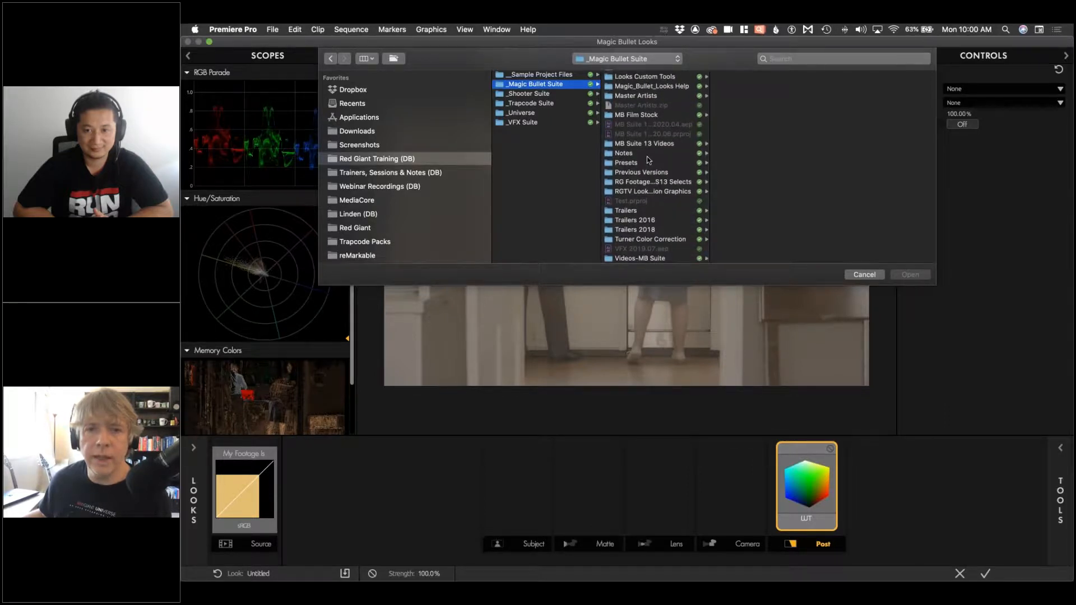
left_click(648, 156)
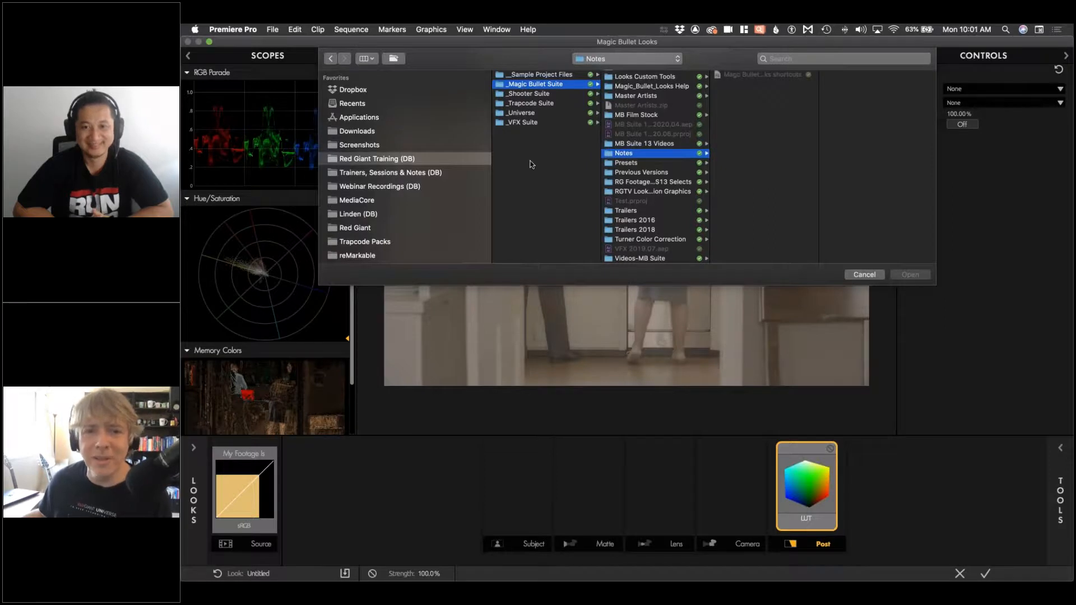
left_click(864, 275)
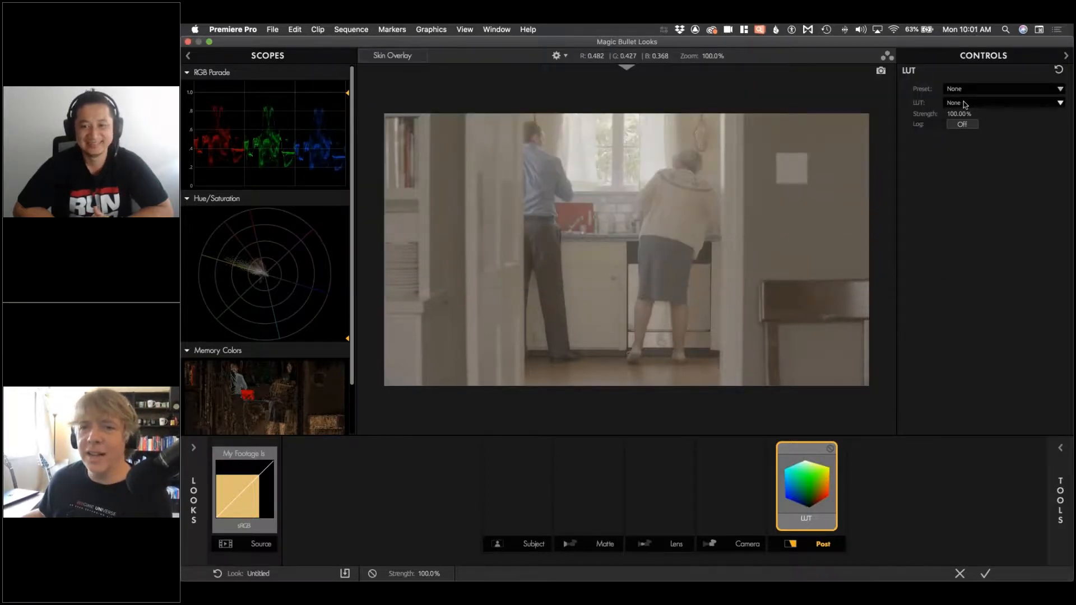
left_click(964, 105)
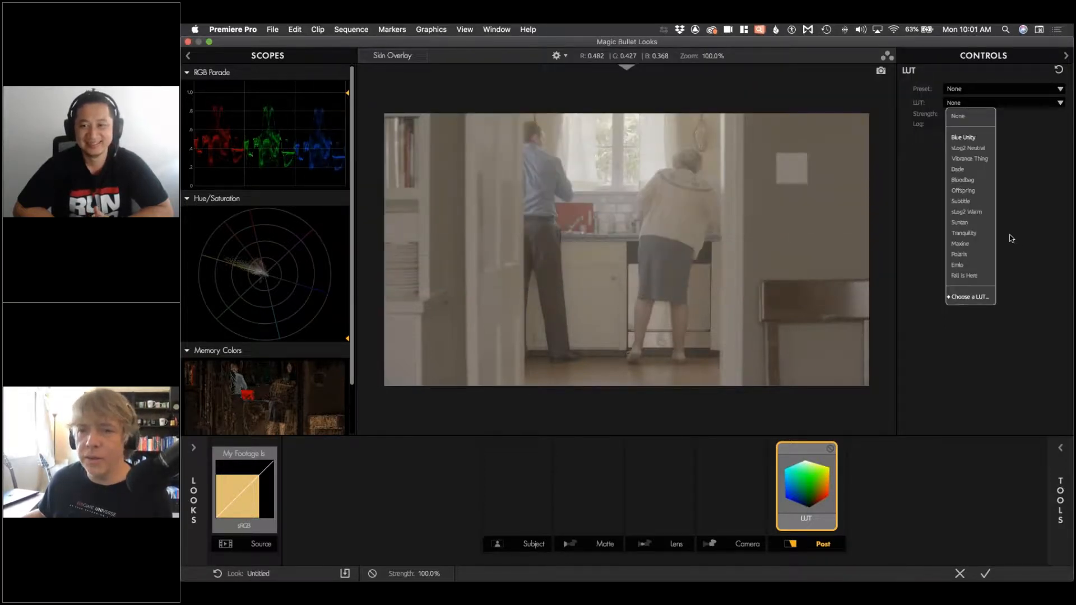
left_click(1000, 206)
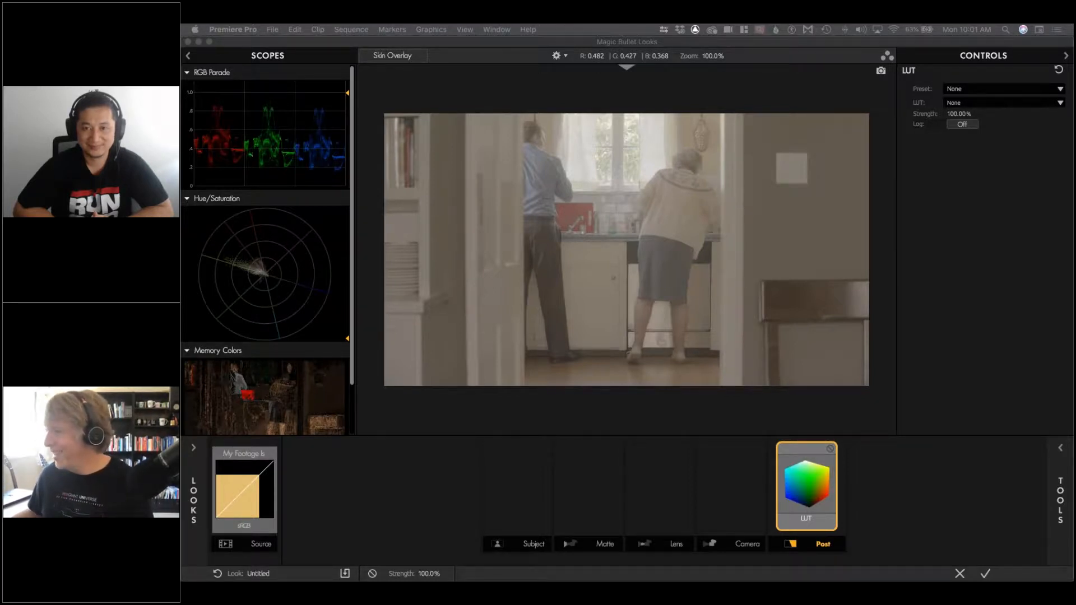
- Load AlexaV3_K1S1_LogC2Video_Rec709_EE_iridas3d.cube from the Red Giant Training LUTs folder into the LUT tool
left_click(966, 103)
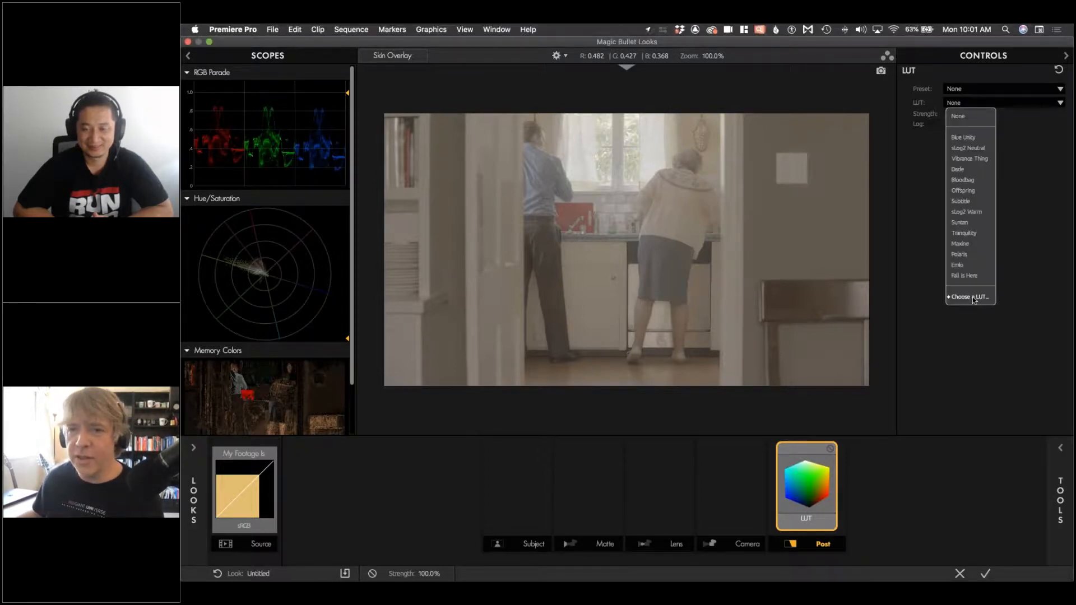
left_click(972, 298)
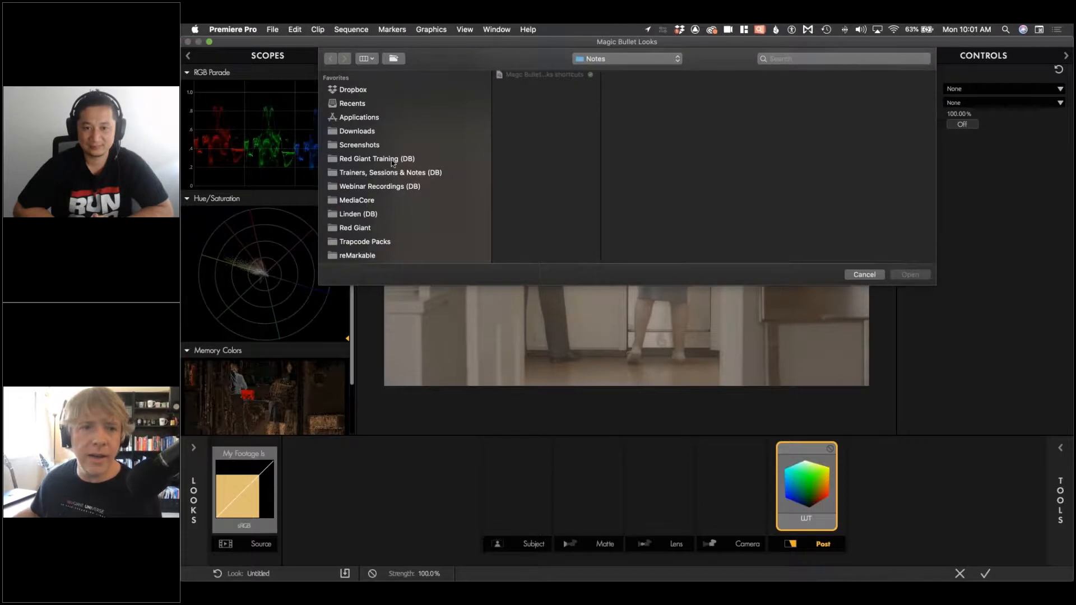
left_click(393, 159)
left_click(514, 132)
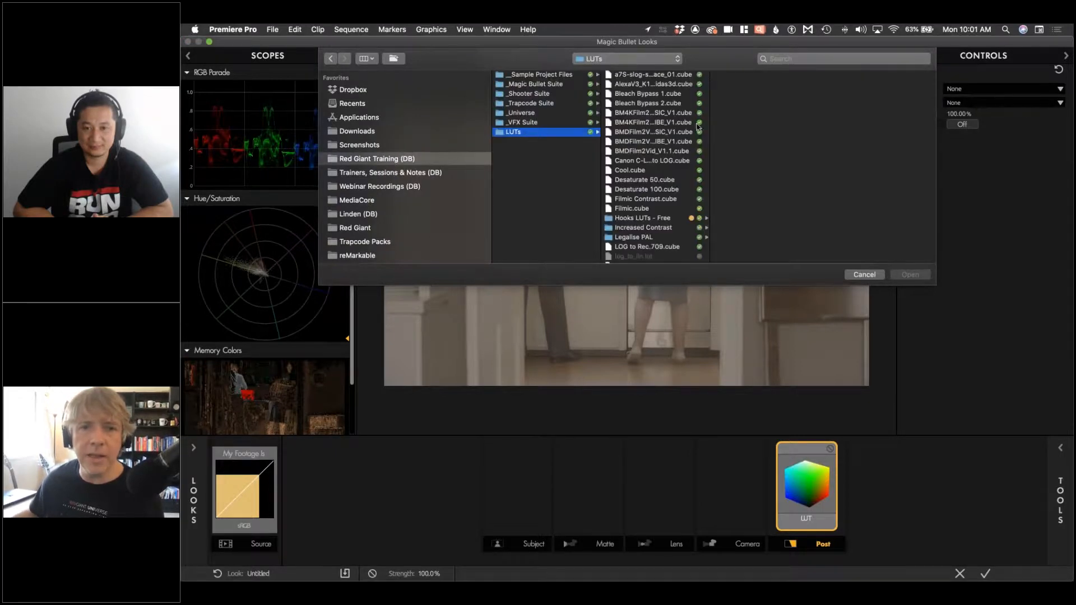
left_click_drag(708, 116, 849, 148)
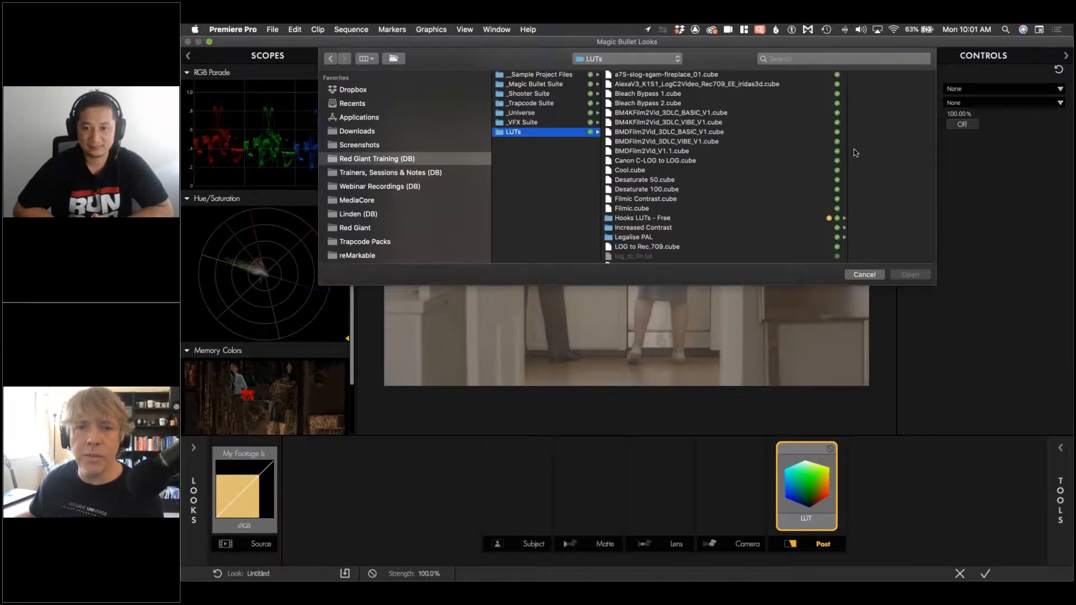
left_click(654, 85)
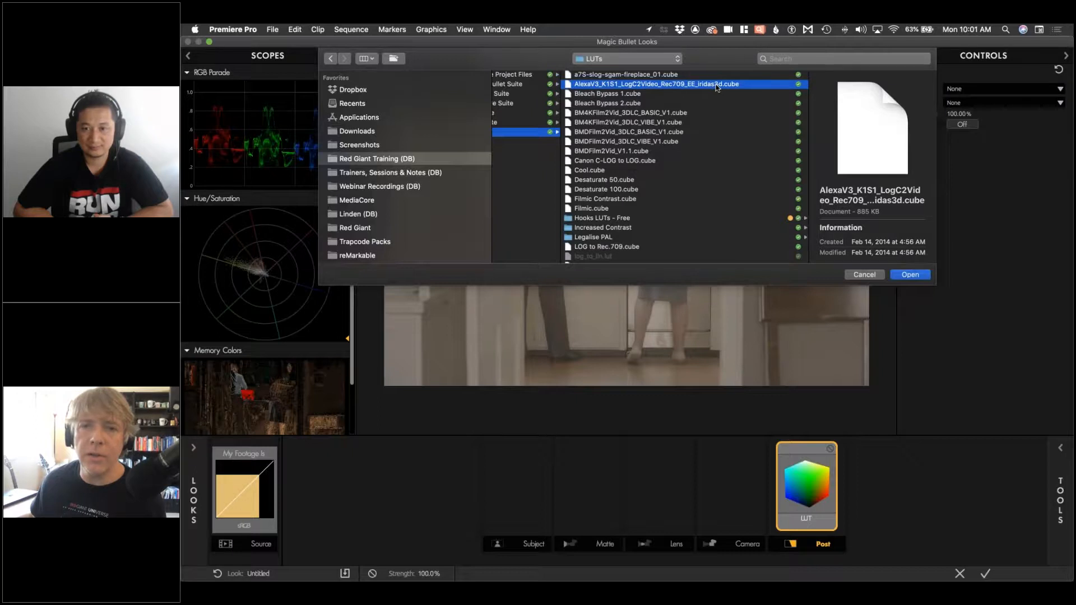
left_click(910, 274)
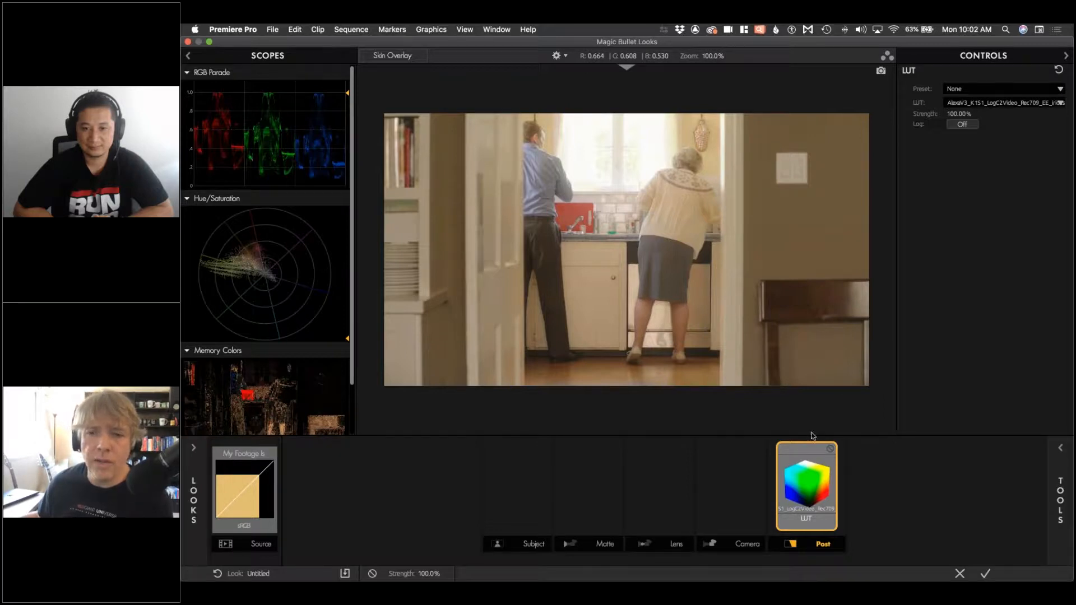
- Add an Exposure tool after the LUT in the Post stage and lower its Stops to -3.00
left_click(1057, 448)
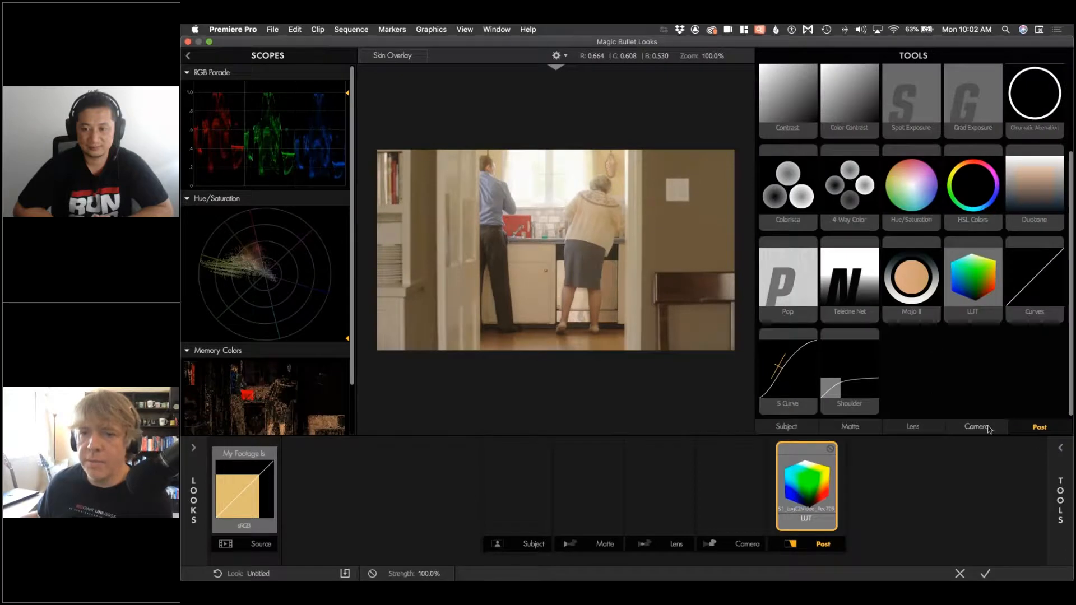
left_click(990, 429)
left_click_drag(788, 115, 878, 508)
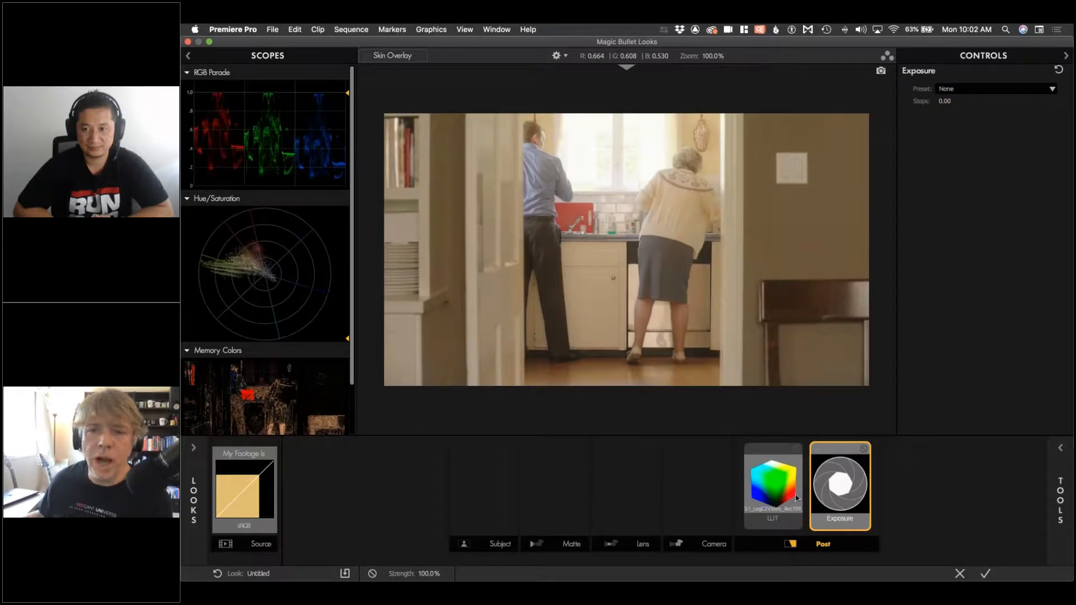
left_click_drag(945, 100, 874, 101)
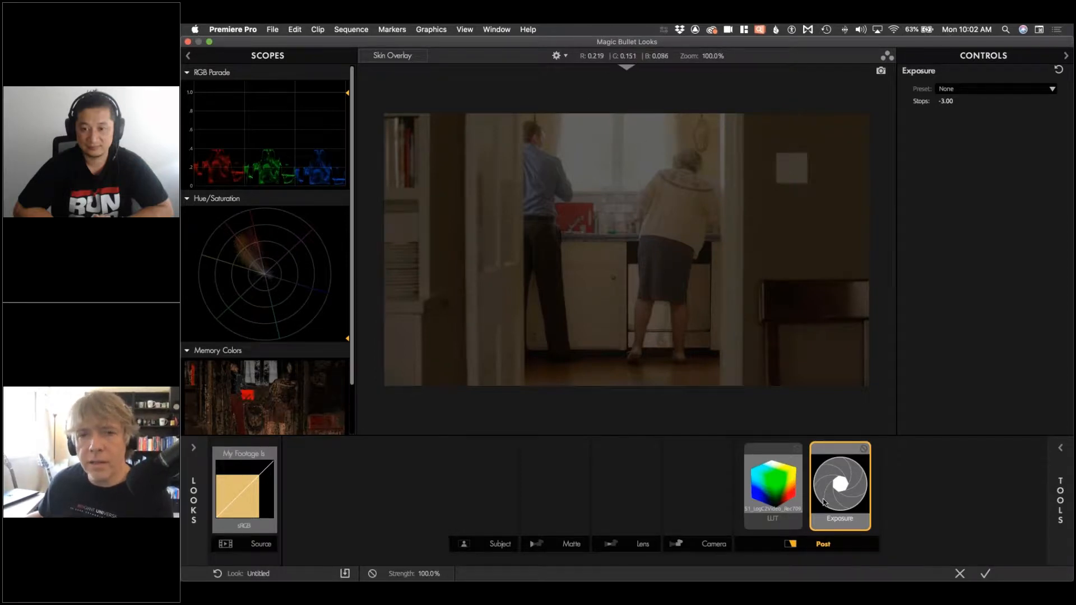
- Reset the Exposure tool, move it ahead of the LUT, and set its Stops to -1.20
left_click(1058, 71)
left_click_drag(840, 485, 763, 495)
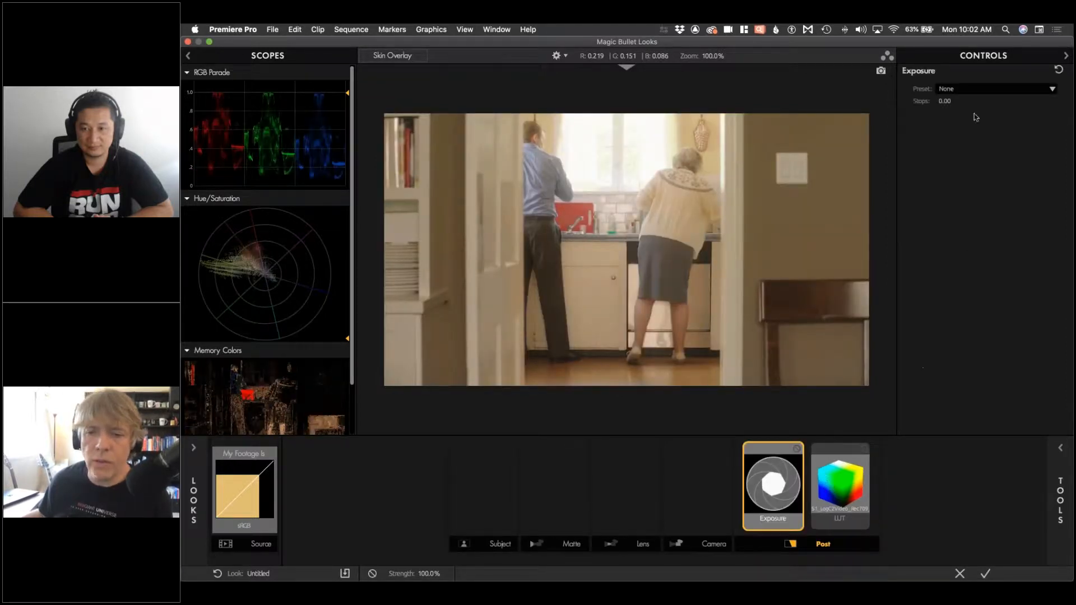
left_click_drag(938, 101, 939, 101)
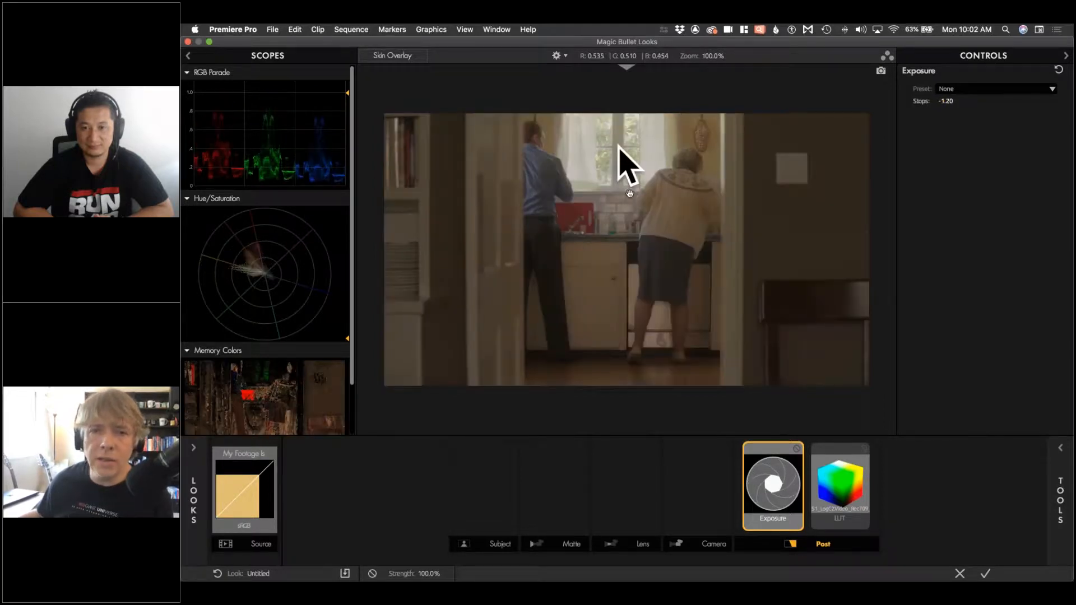
- Check the LUT tool's settings and delete the Exposure tool from the Post stage
left_click(844, 476)
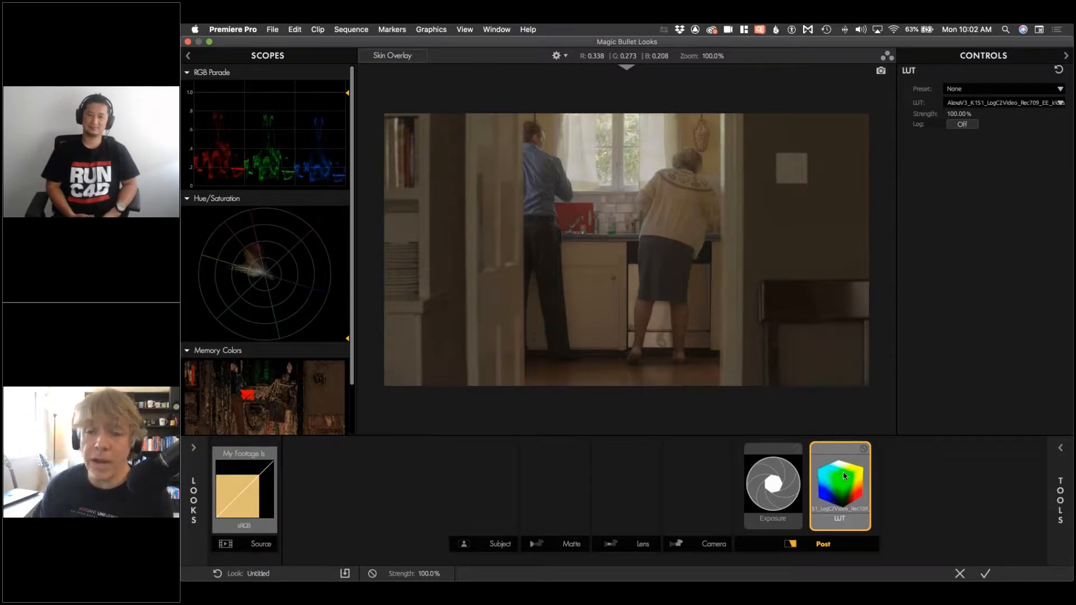
left_click(762, 491)
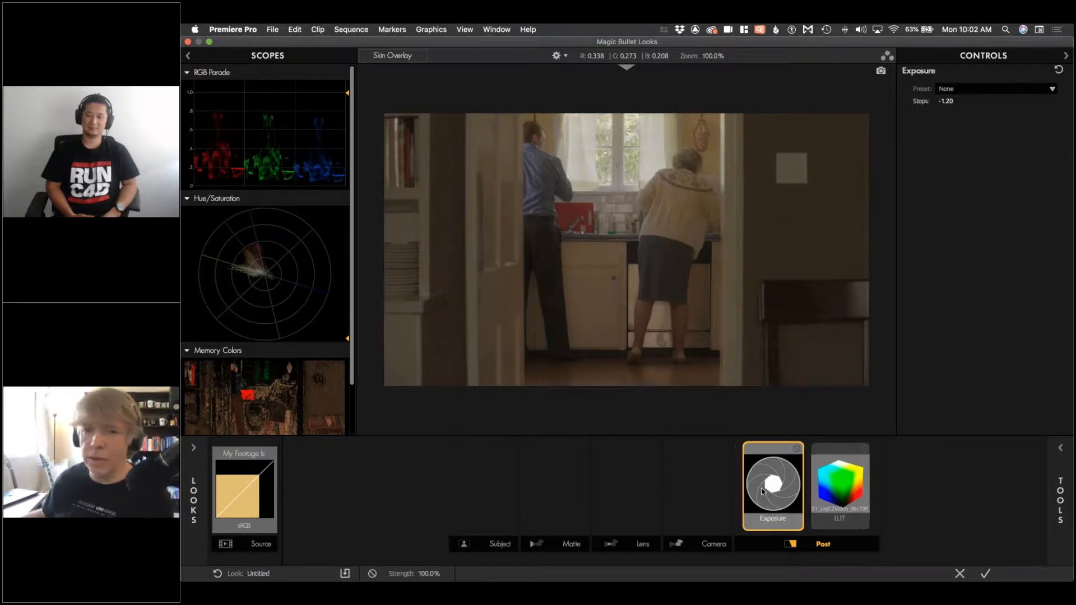
key("Delete")
- Add Colorista after the LUT in the Post stage and darken its midtones, highlights and shadows
left_click_drag(787, 308, 851, 489)
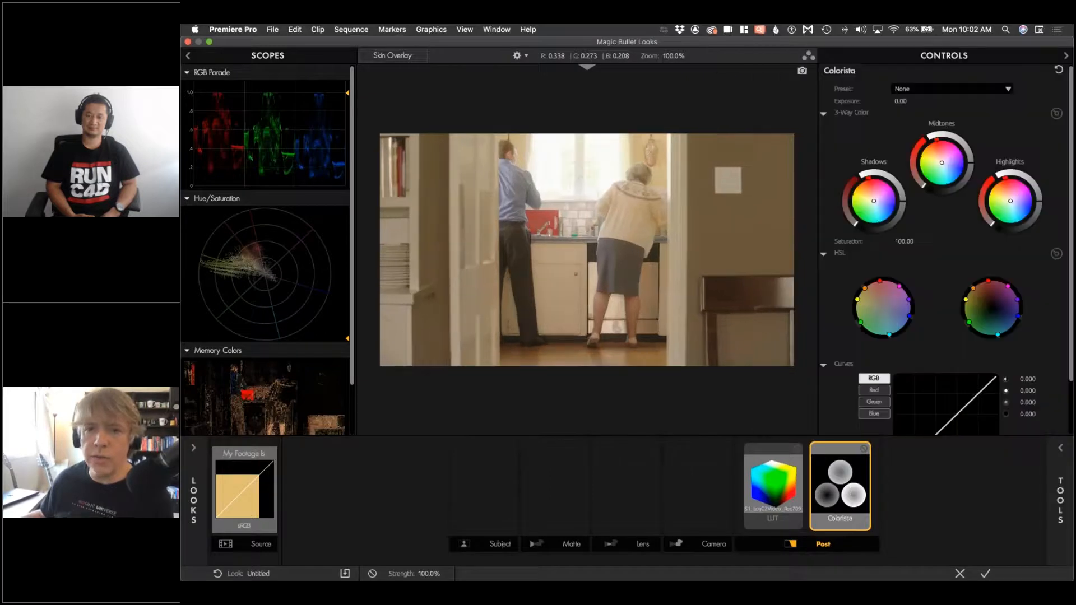
mouse_move(968, 166)
left_mouse_down()
mouse_move(967, 176)
mouse_move(903, 203)
left_mouse_up()
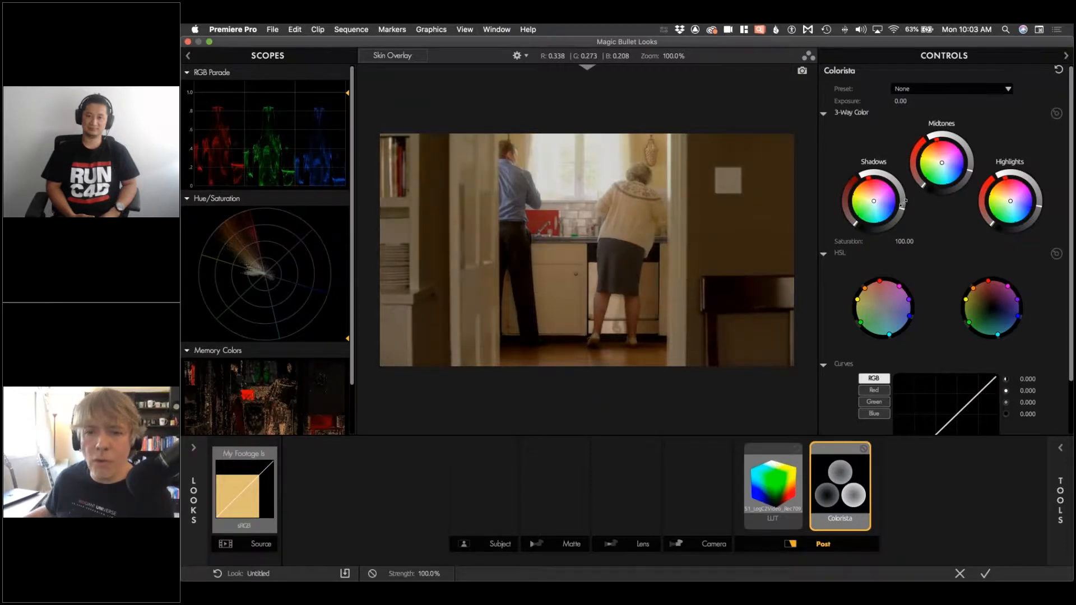
- Move Colorista ahead of the LUT and readjust the brightness of its shadows
left_click_drag(863, 507, 773, 493)
left_click_drag(907, 206, 906, 202)
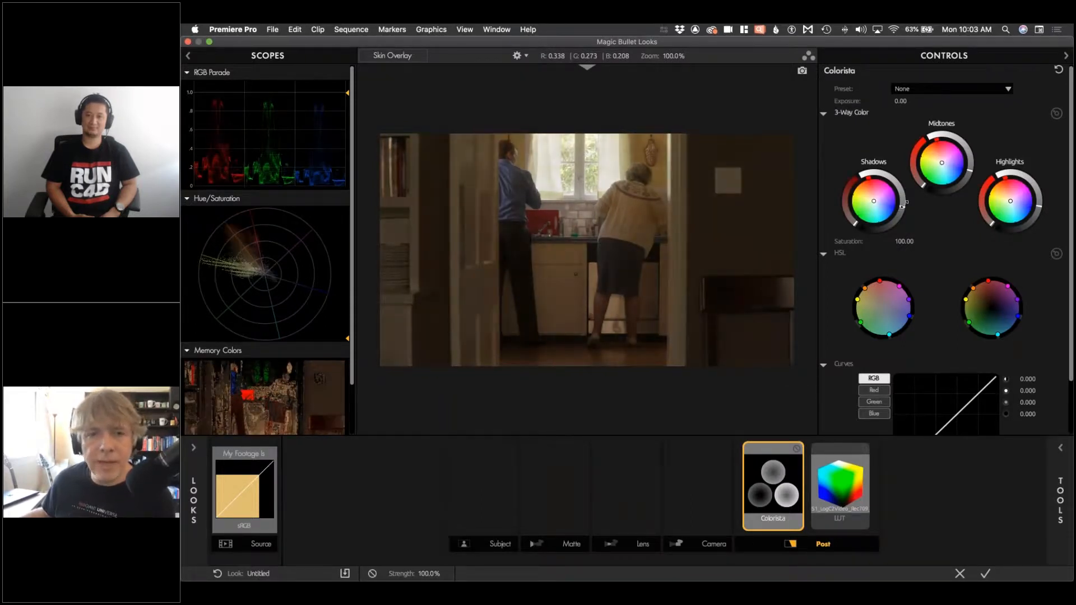
left_click_drag(904, 205, 904, 202)
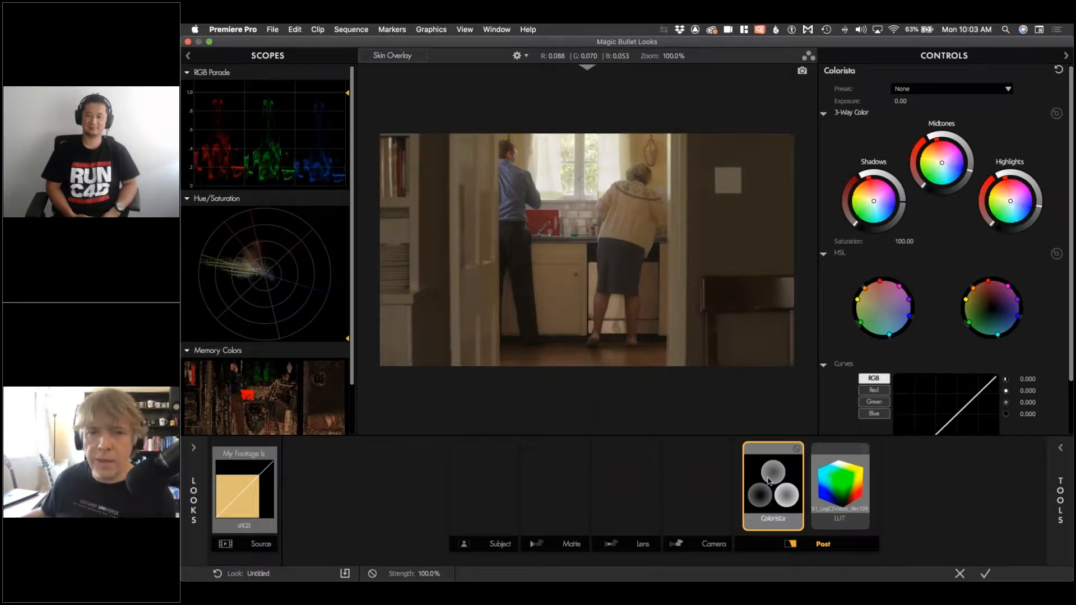
- Delete Colorista from the Post stage and select the LUT tool
key("Delete")
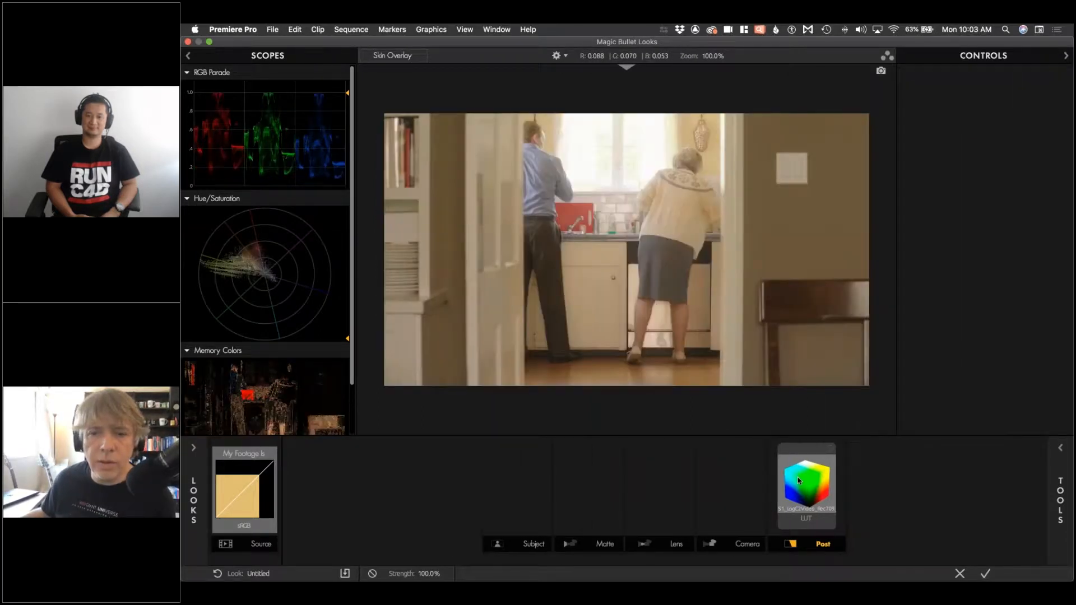
left_click(798, 480)
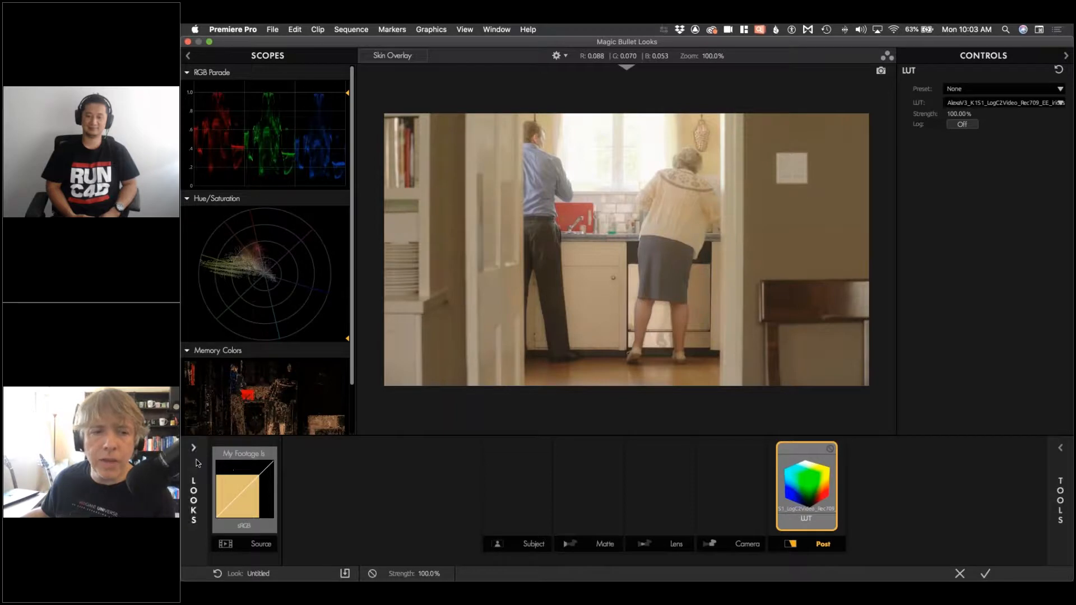
- Browse the Favorites and Blockbuster Cool looks, trying Kruger and applying Chrono Steel to the footage
left_click(195, 454)
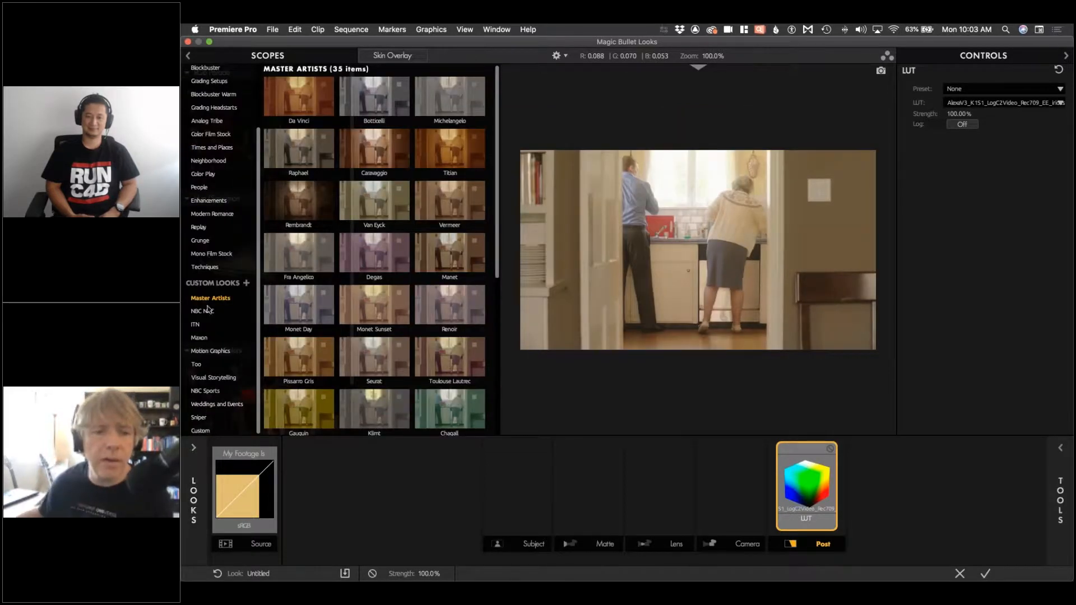
scroll(207, 194, "up", 3)
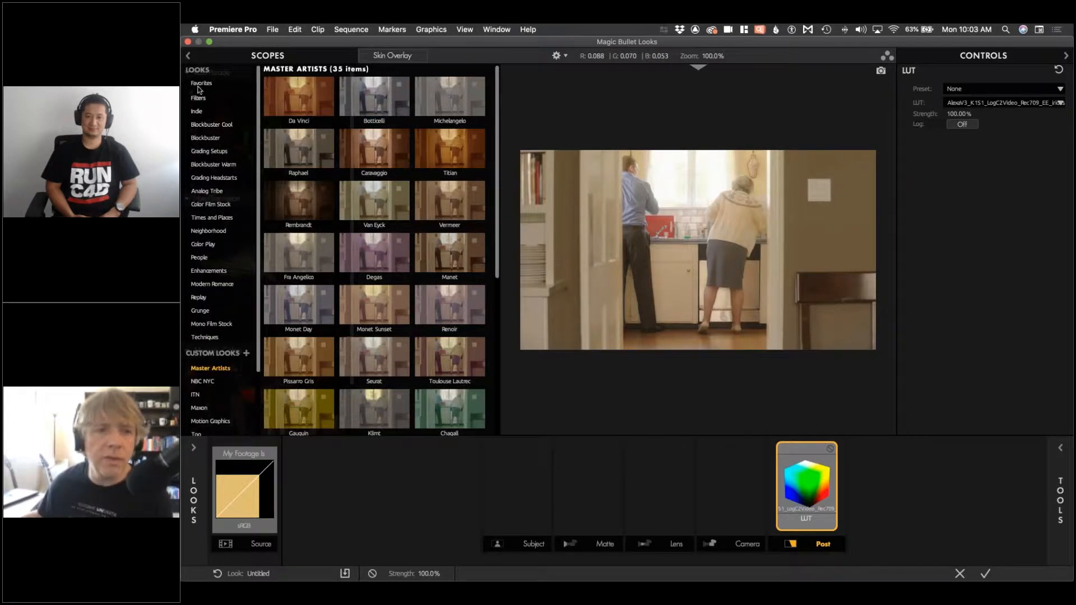
left_click(200, 84)
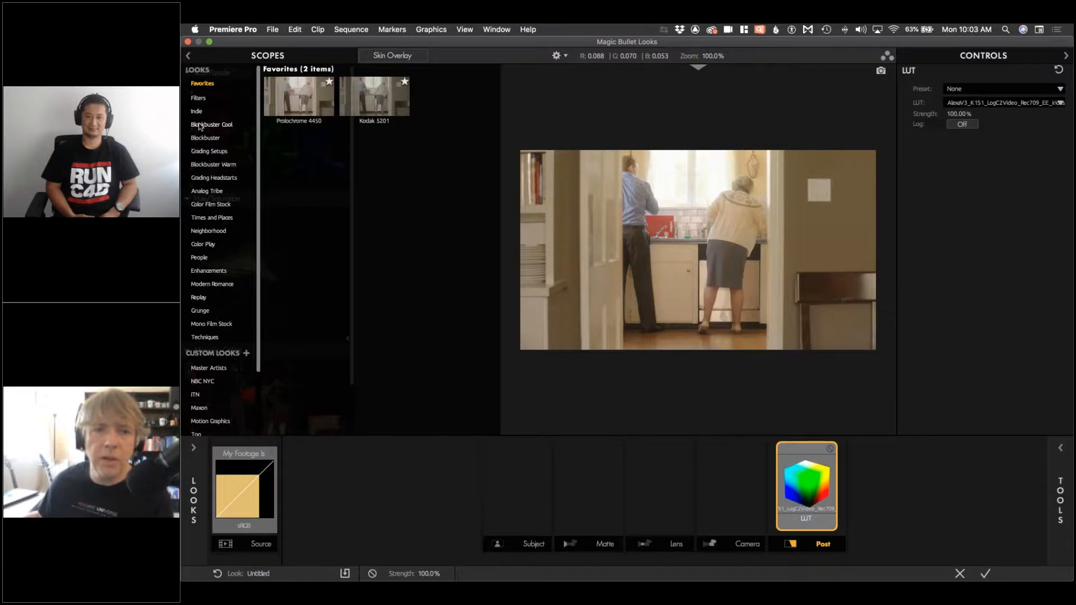
left_click(200, 125)
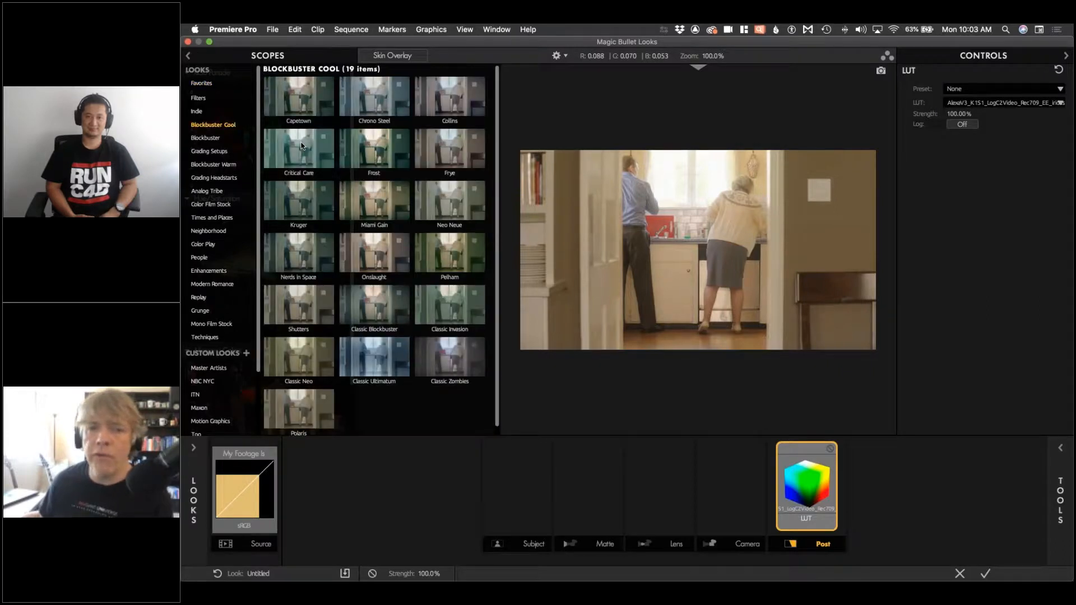
left_click(299, 201)
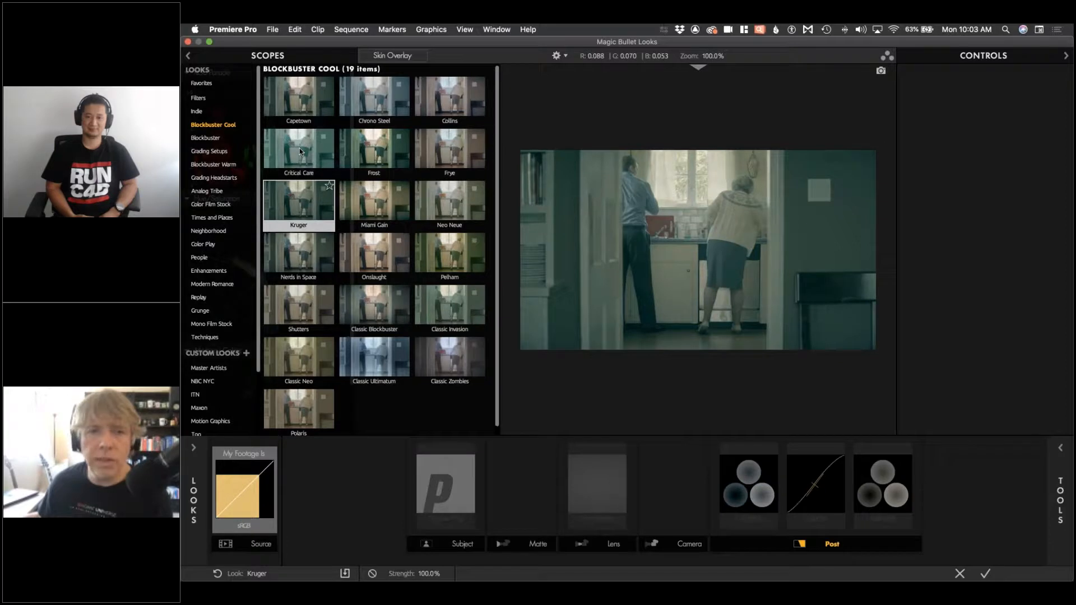
left_click(375, 111)
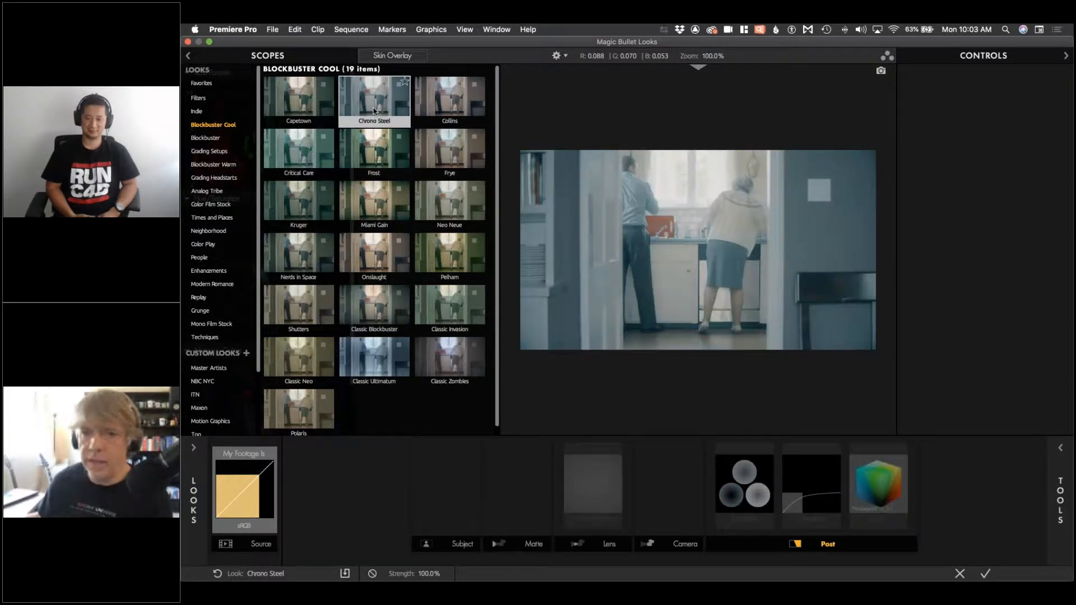
- Try the Kruger and Critical Care looks from Blockbuster Cool, and undo back to the look with only the LUT
left_click(325, 212)
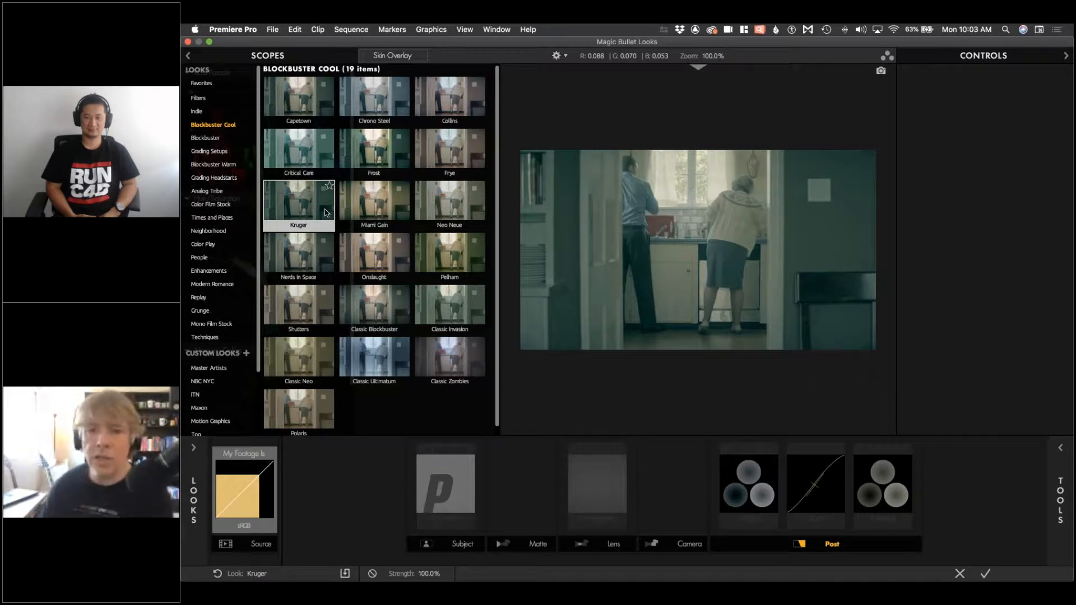
left_click(306, 161)
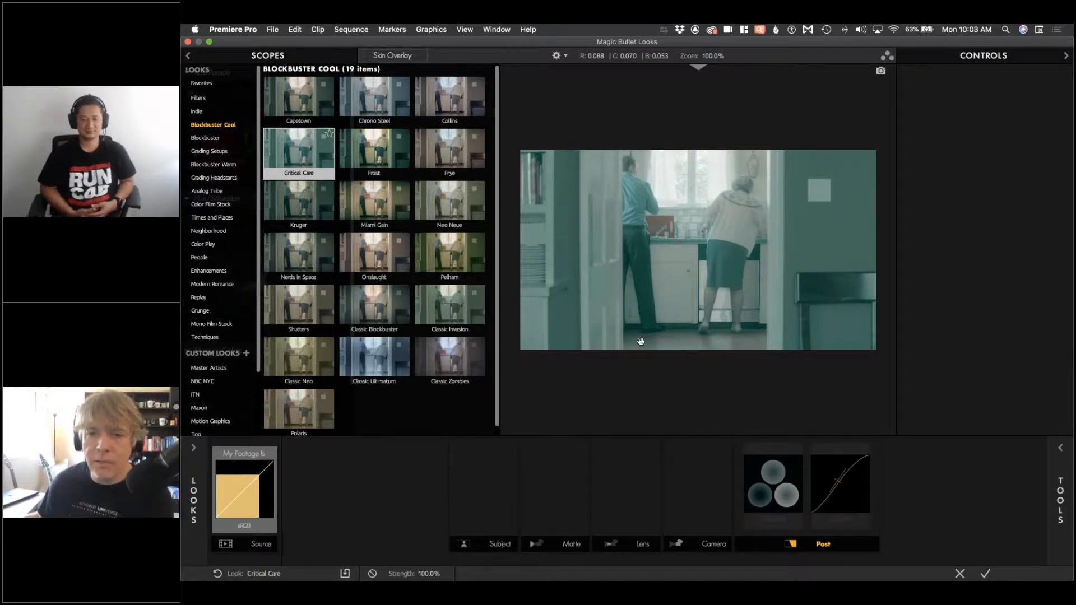
key("super+z")
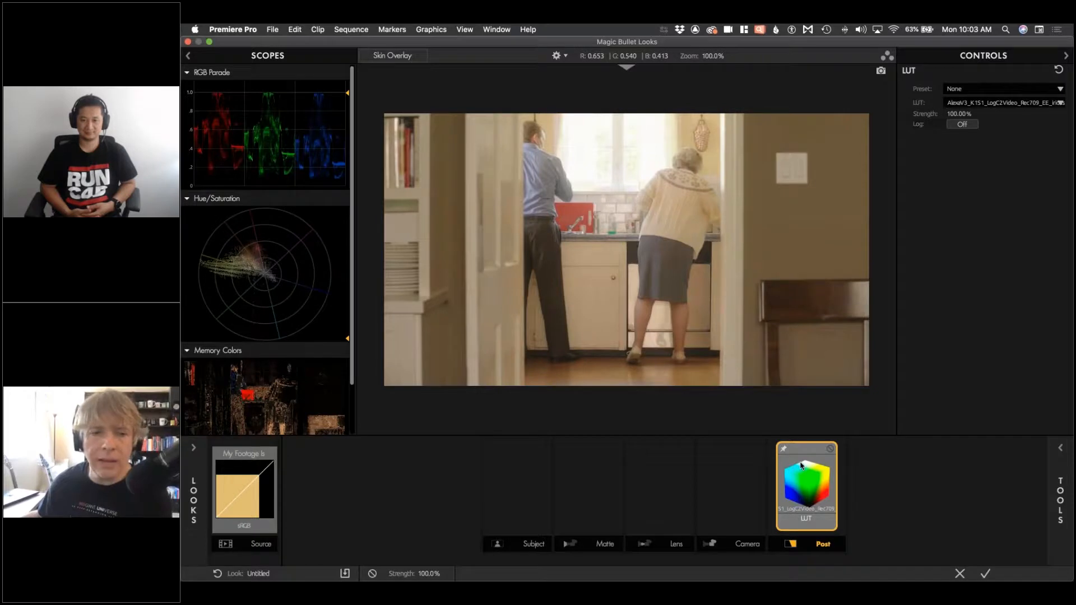
- With the LUT pinned, try the Frost, Collins, Chrono Steel, Capetown and Kruger looks from Blockbuster Cool
mouse_move(197, 464)
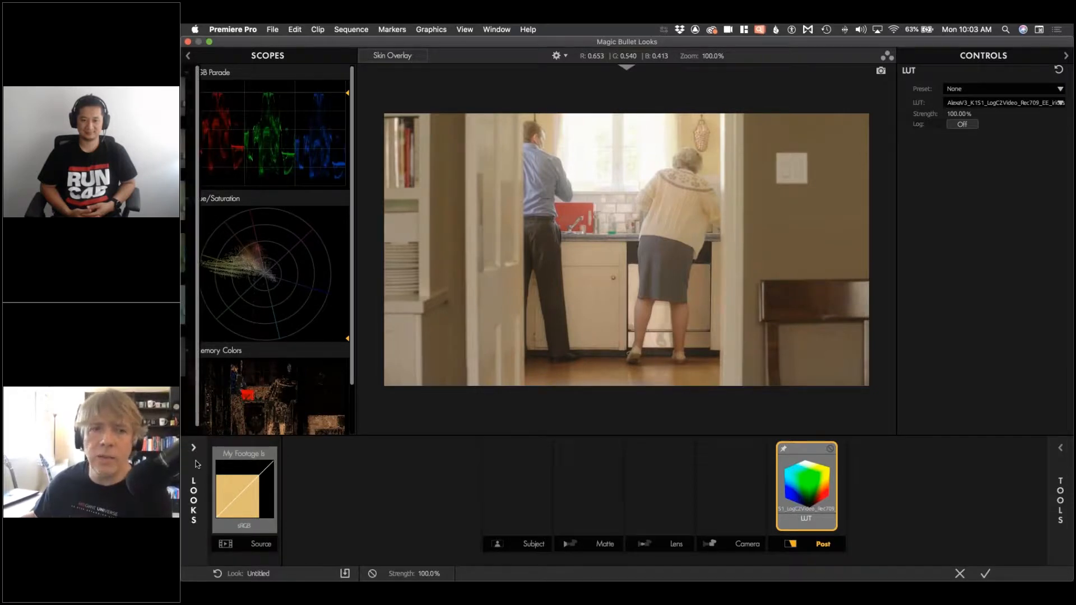
left_click(377, 155)
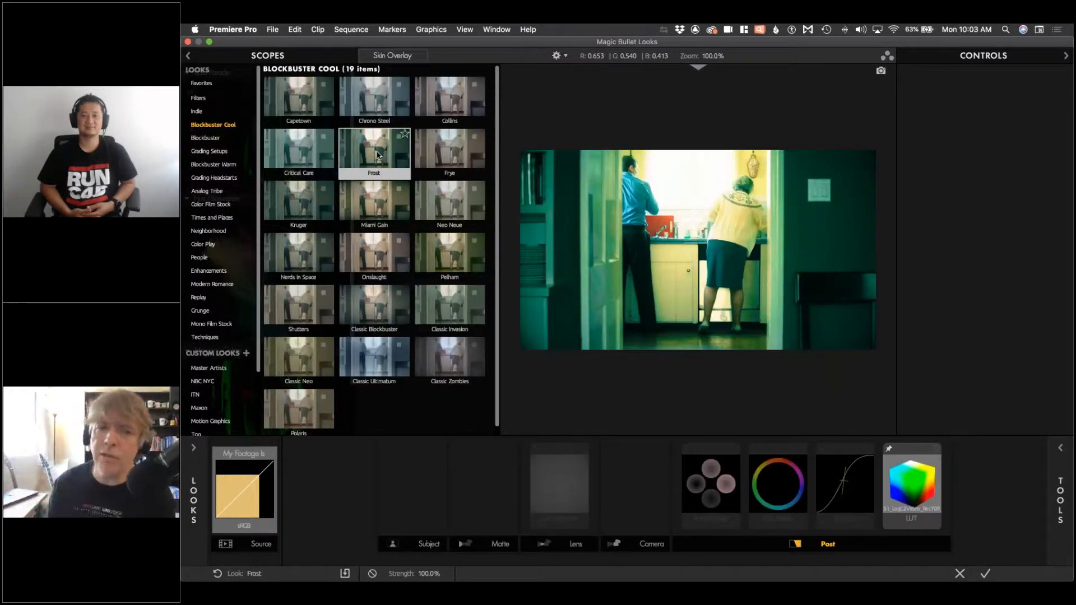
left_click(448, 100)
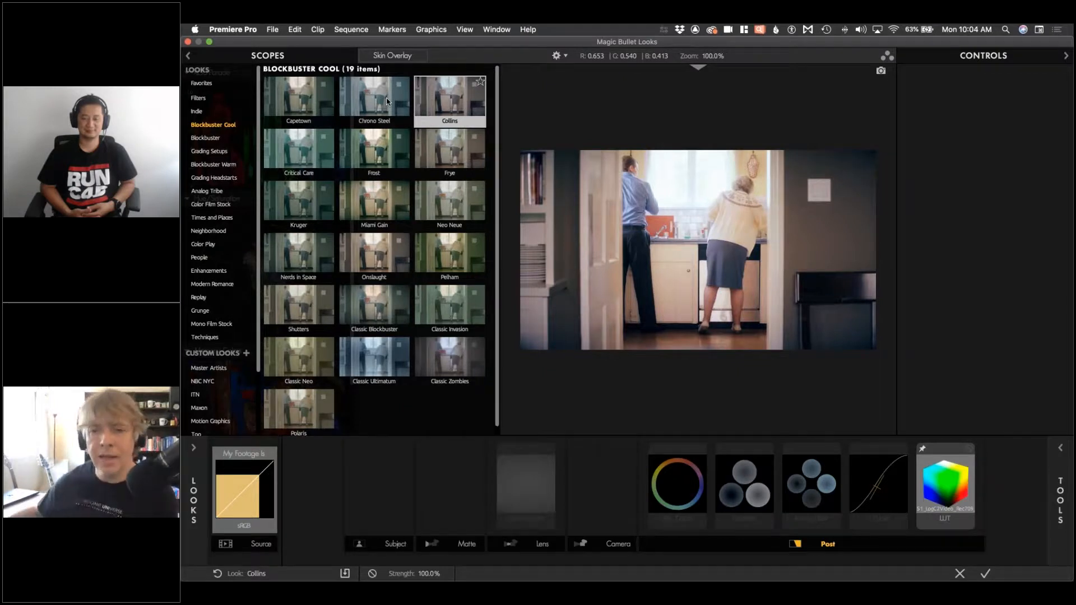
left_click(387, 102)
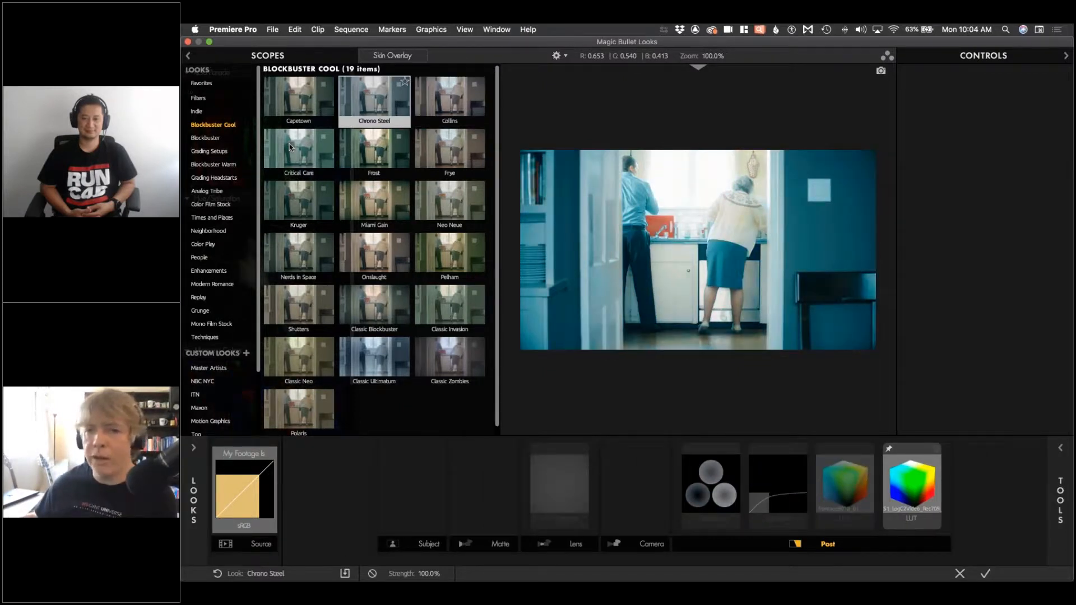
key("Left")
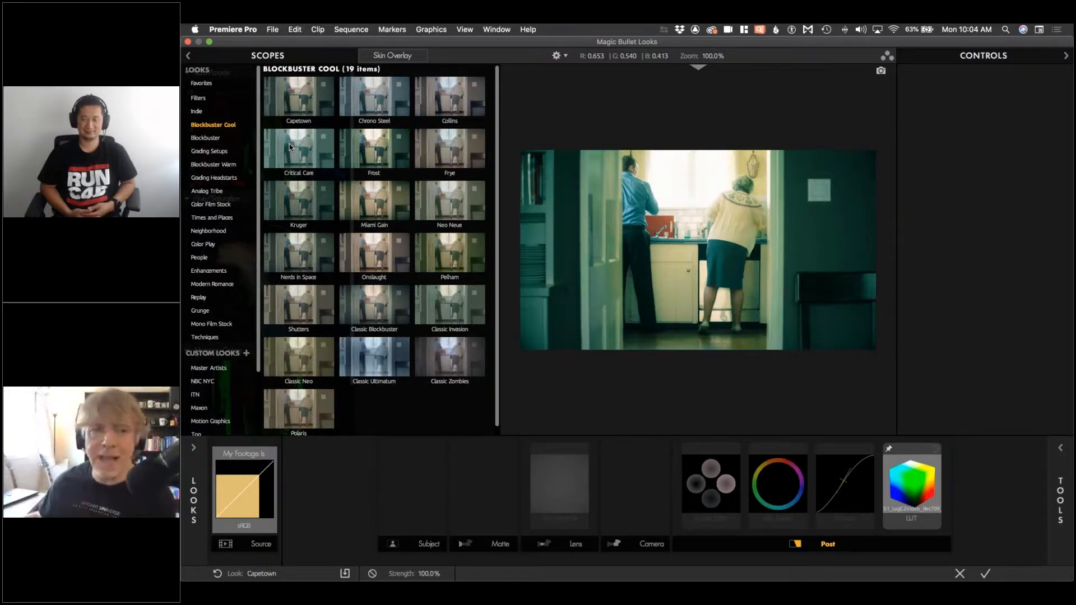
left_click(299, 200)
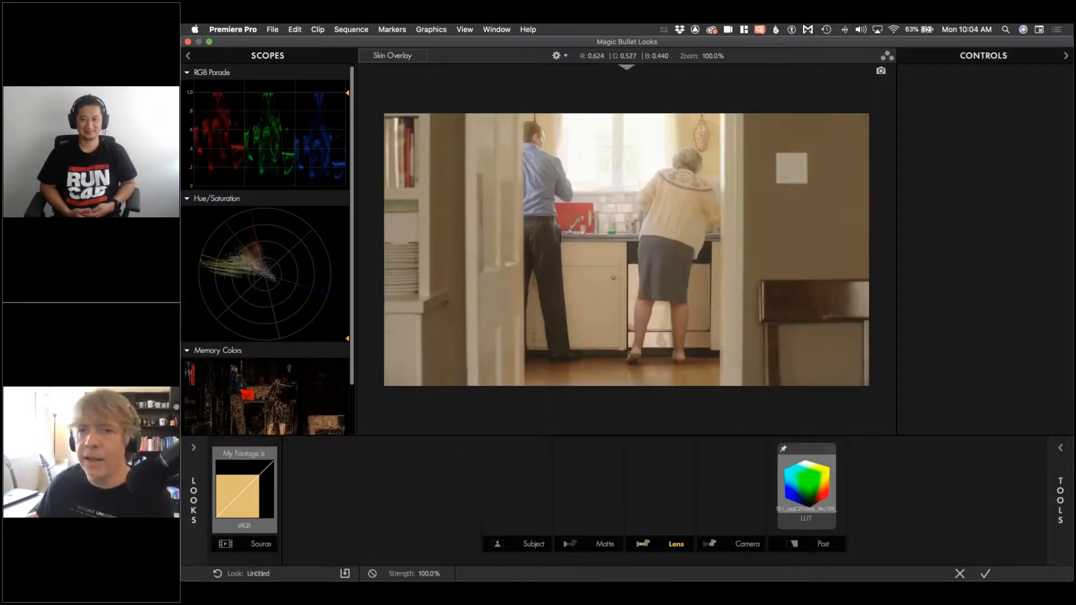
- Add a pinned Lens Vignette to the Lens stage, centred around the couple at X -1.97%, Y -10.71%, with Amount +79%
left_click_drag(850, 112, 569, 279)
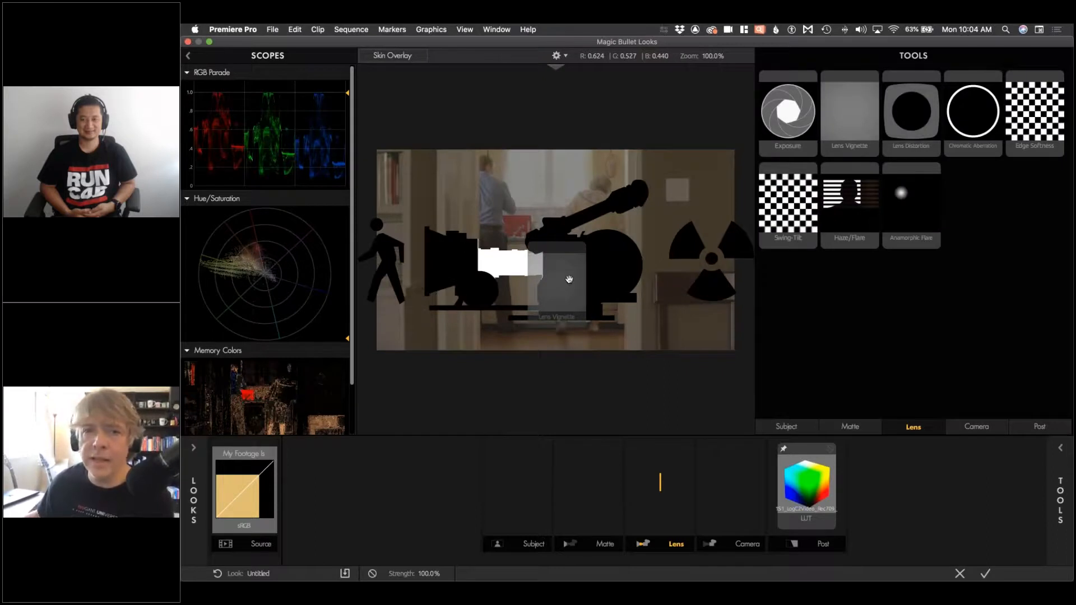
left_click_drag(569, 279, 568, 279)
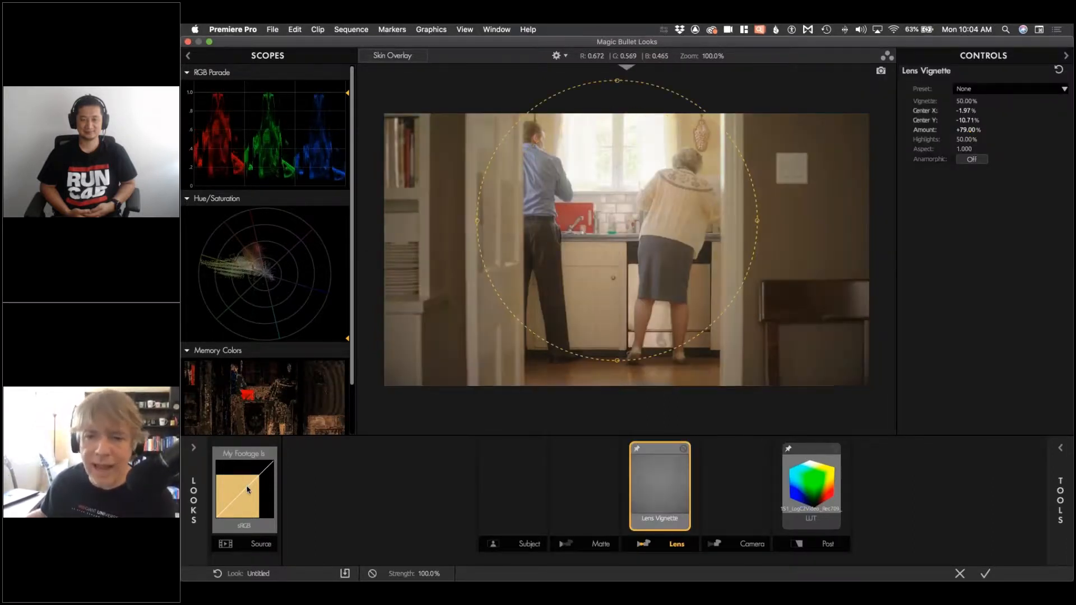
- Try the Collins look with the pinned vignette, and apply the Critical Care look from Blockbuster Cool
left_click(192, 450)
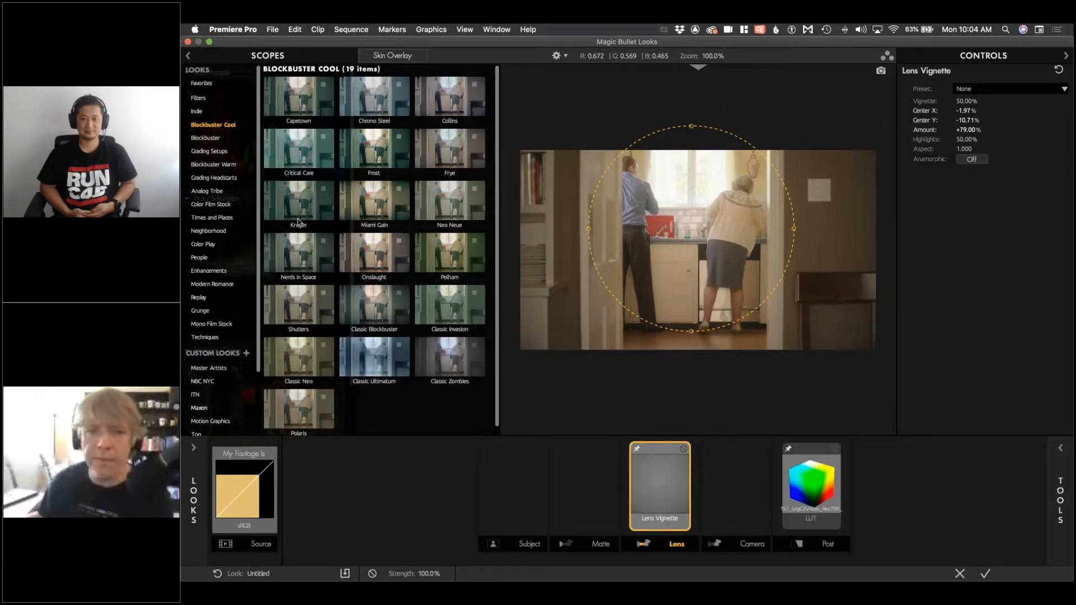
left_click(456, 109)
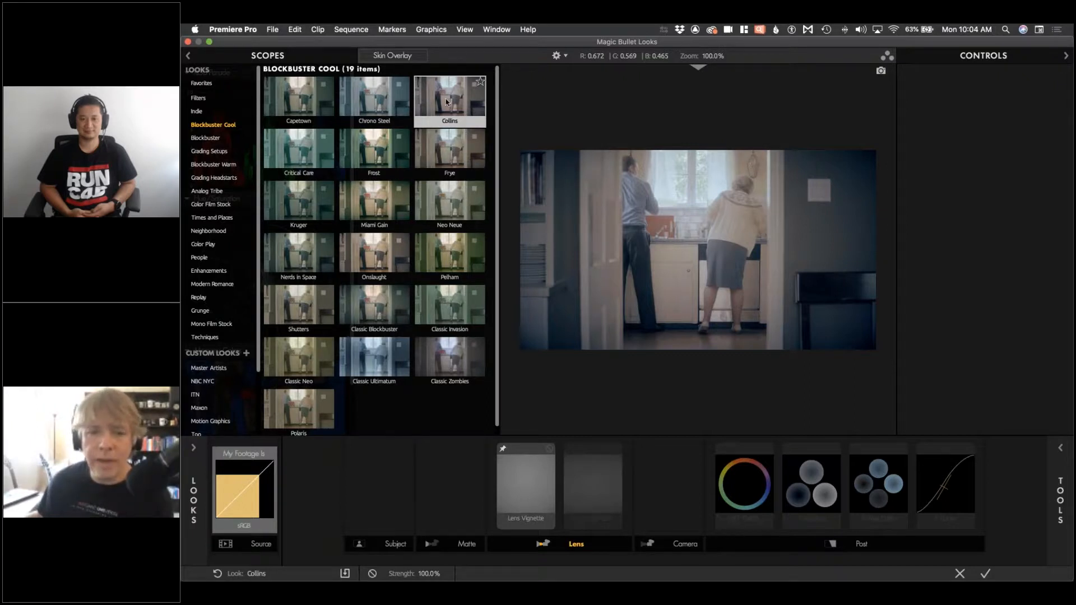
double_click(299, 149)
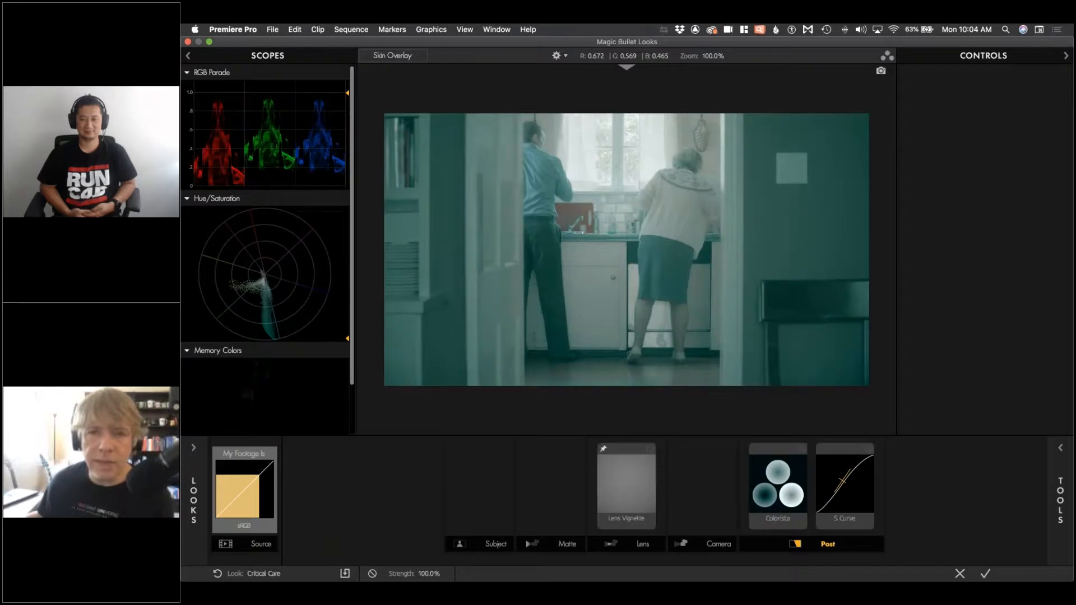
- Save the current look as "Critical Care 2" in the Custom folder
left_click(344, 573)
type("Critical Car 2")
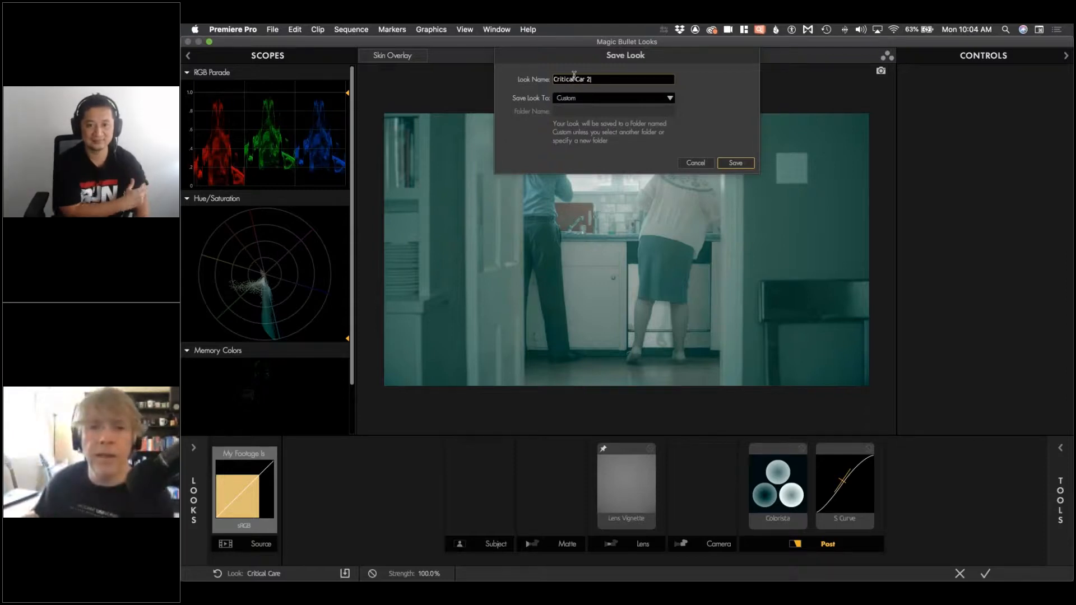
key("Left")
key("Left")
type("e")
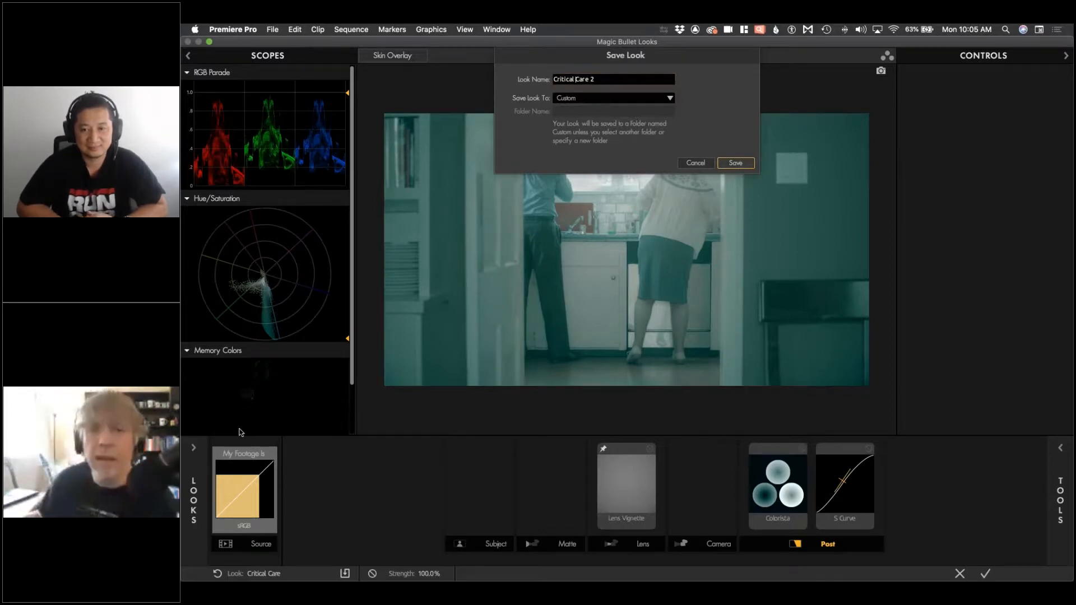
key("Return")
- Show the Custom looks category and check the saved Critical Care 2 look there
left_click(194, 448)
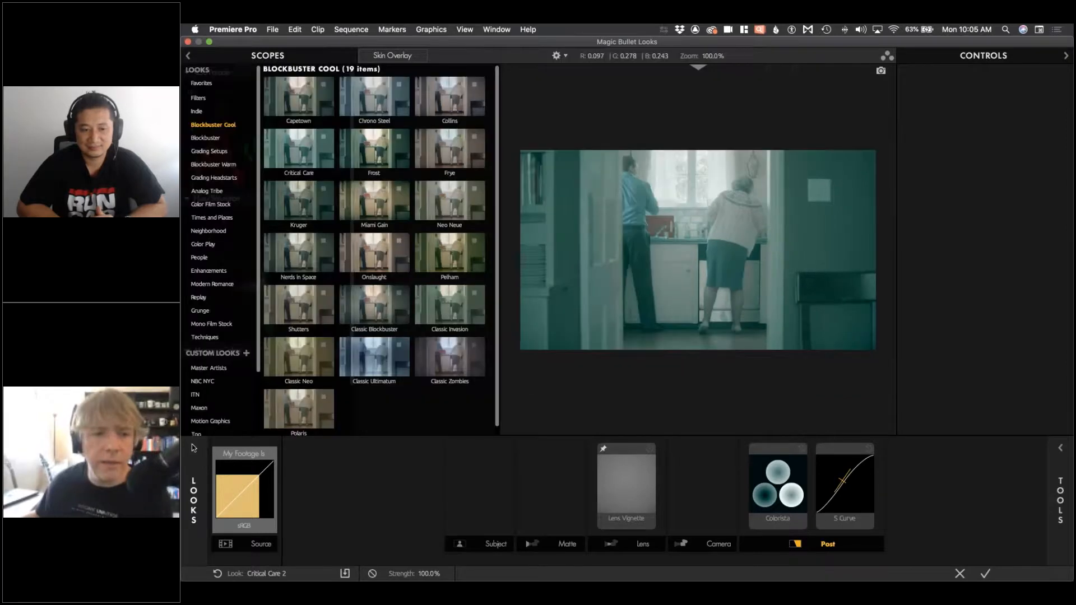
scroll(209, 431, "down", 3)
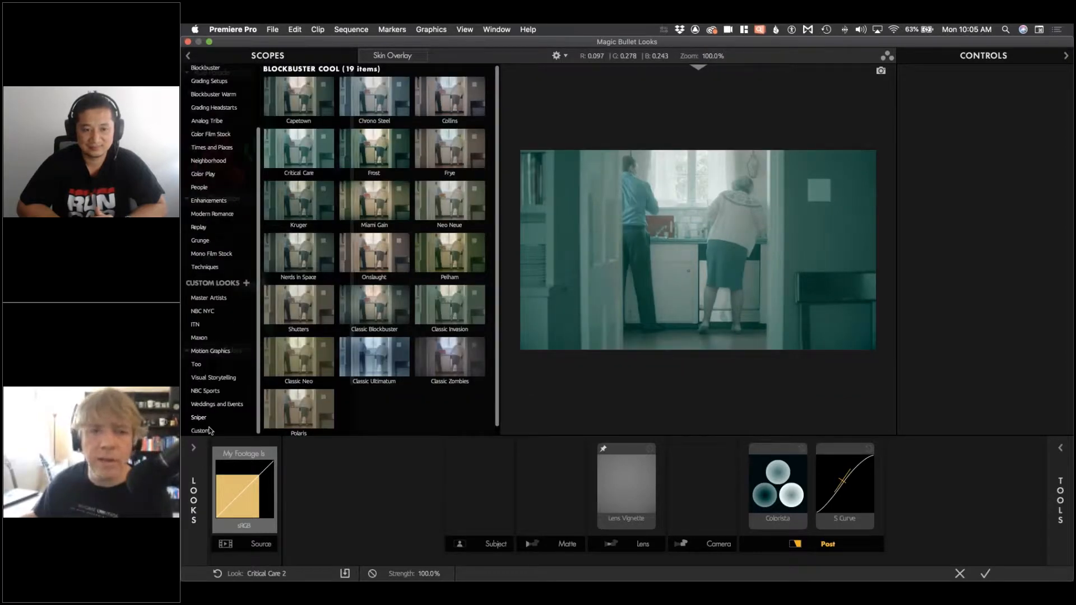
left_click(207, 430)
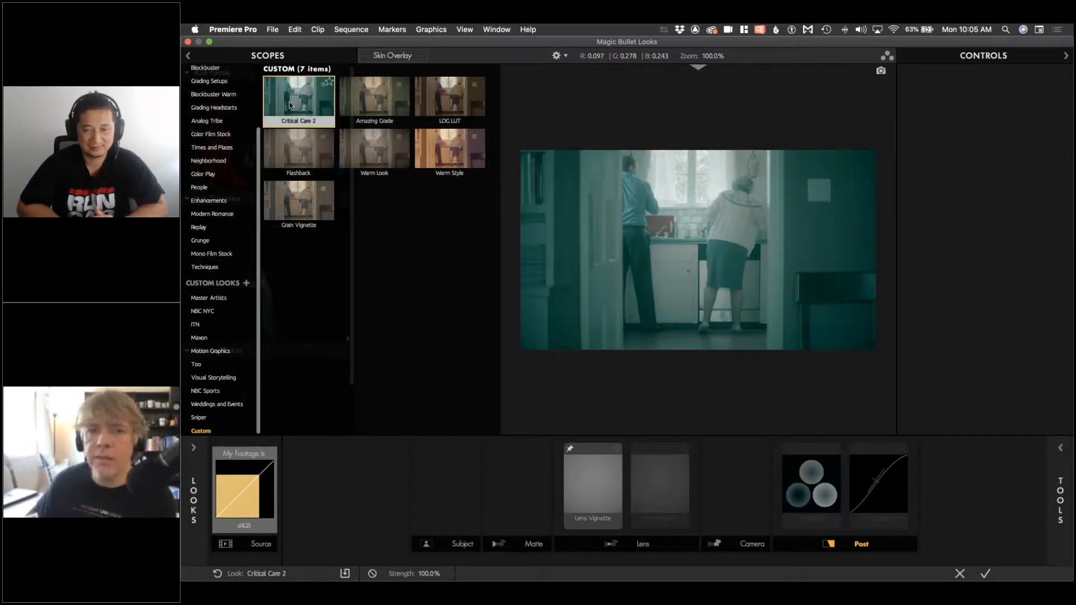
- Open the keyboard shortcuts reference and review the settings options for the presets folder
left_click(556, 55)
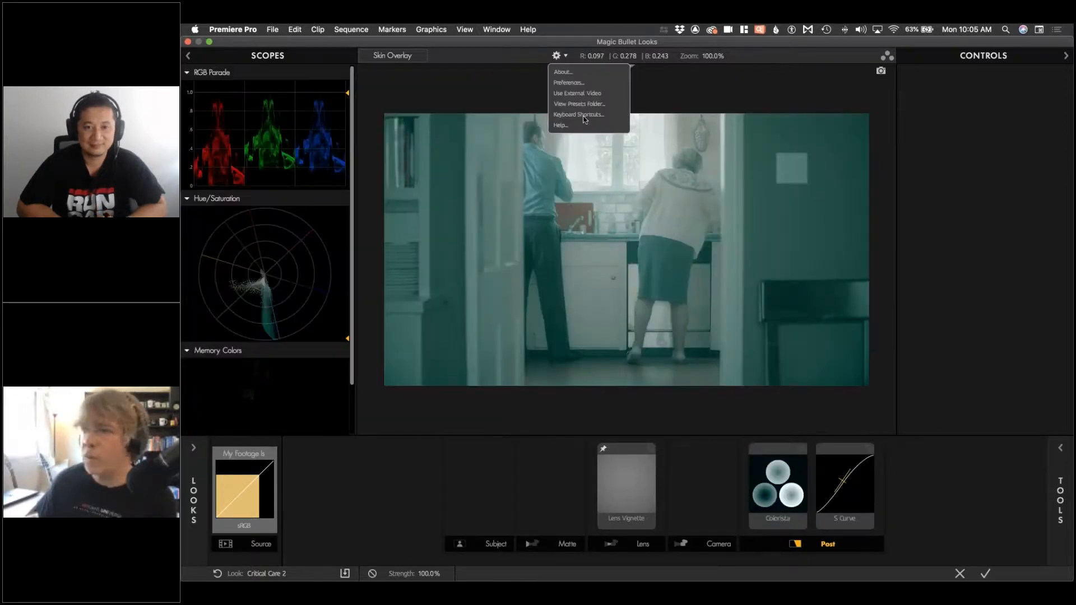
left_click(584, 116)
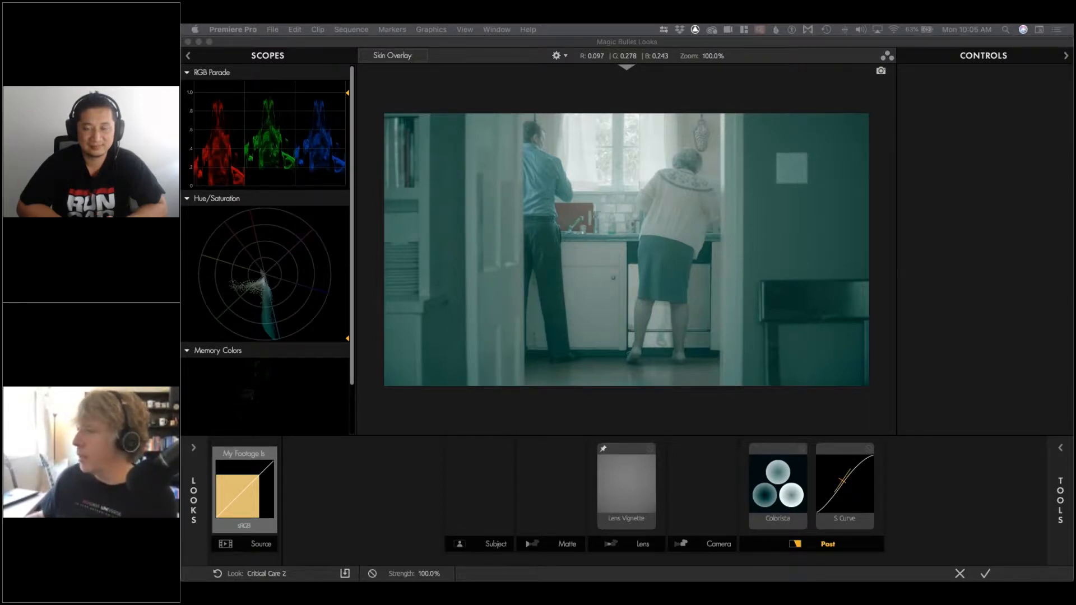
left_click(537, 61)
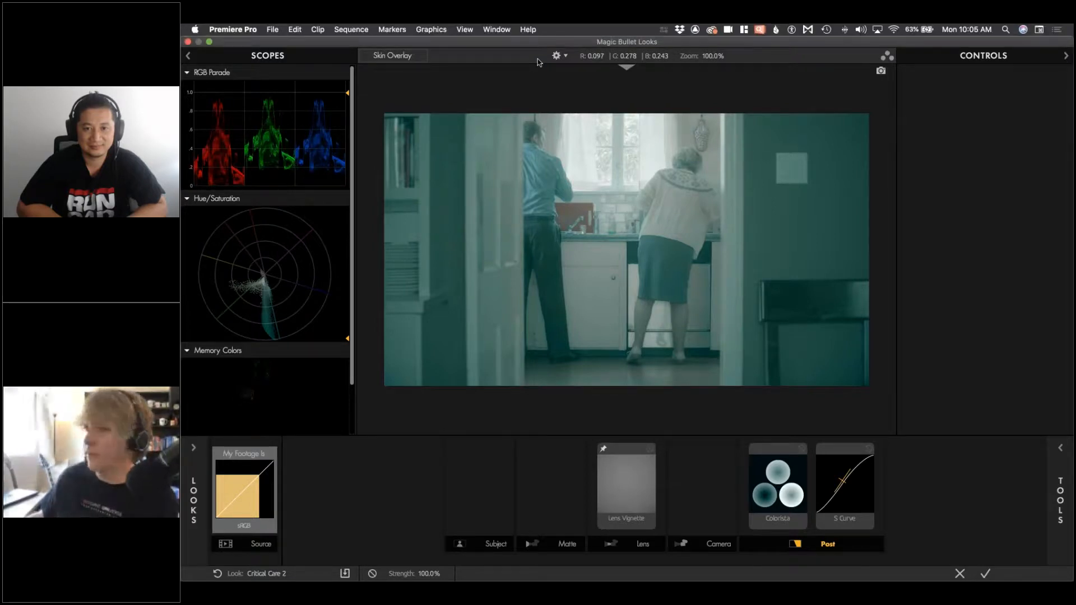
key("super+Tab")
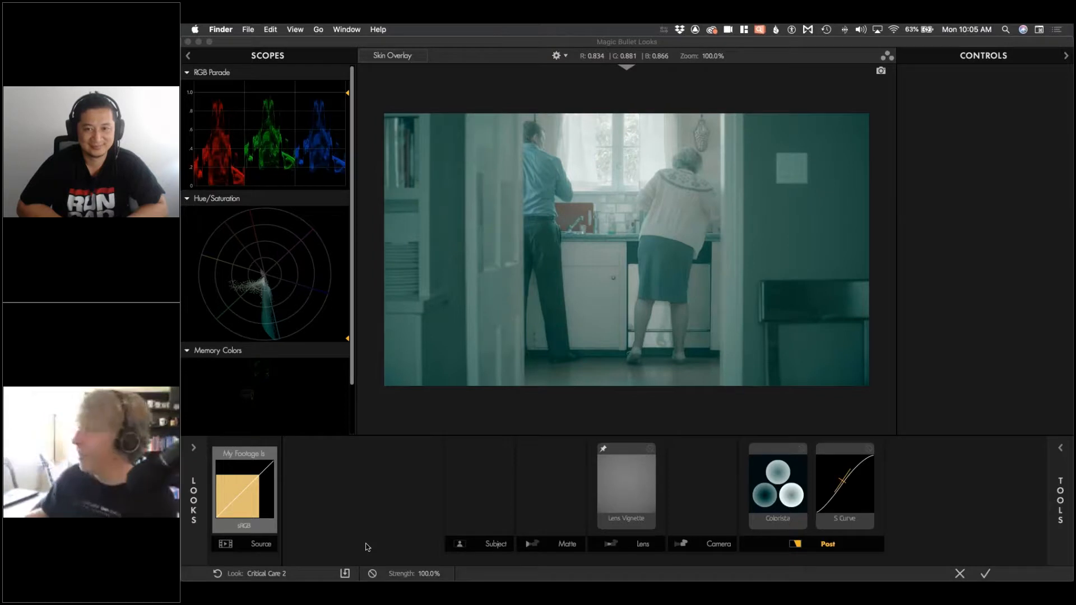
left_click(1025, 498)
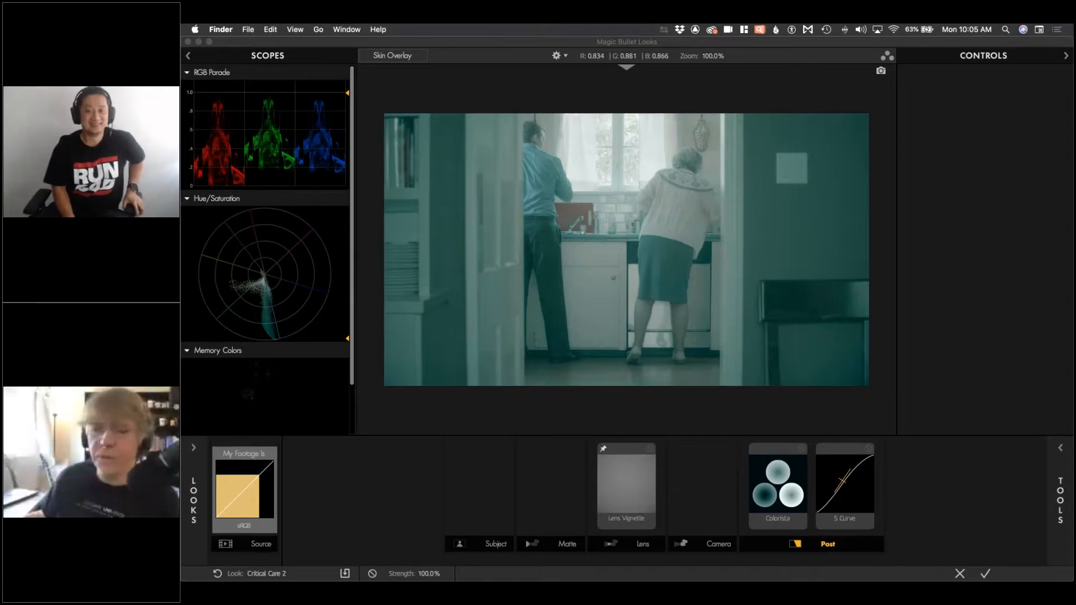
left_click(558, 56)
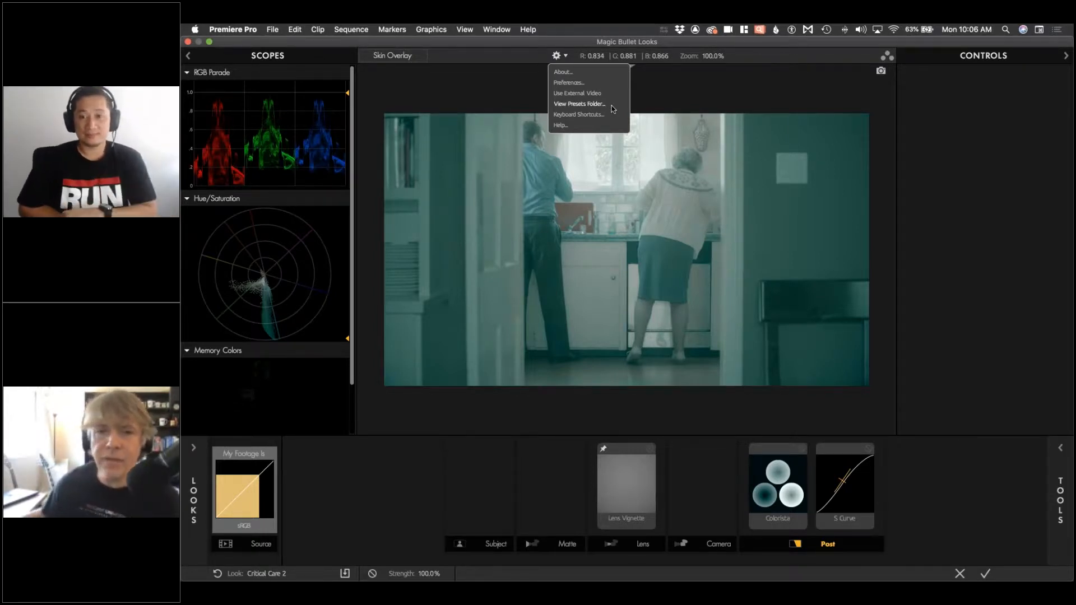
left_click(499, 442)
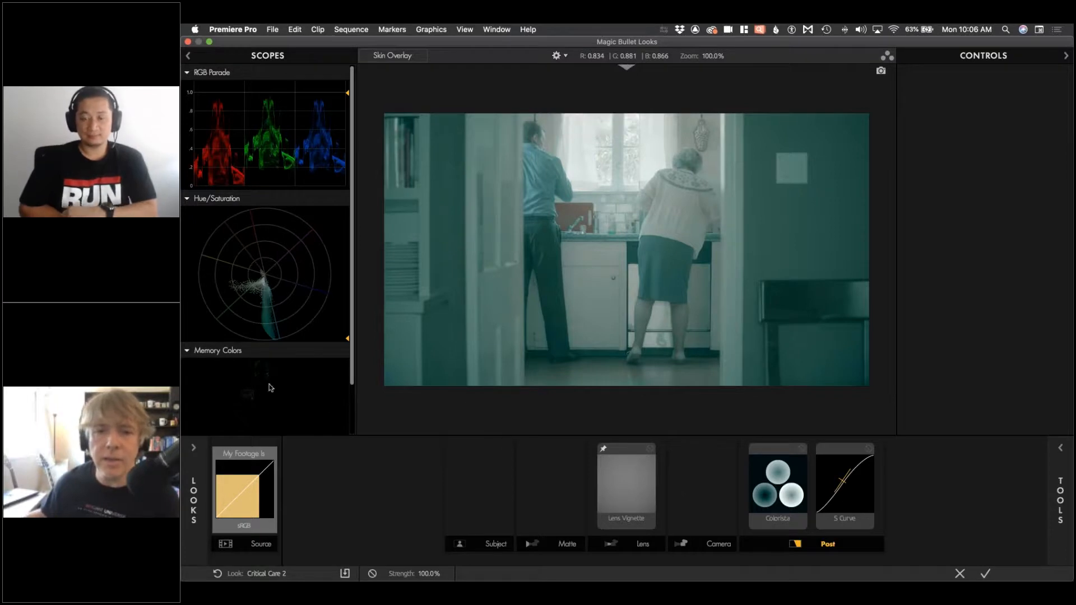
- Exit the Looks editor without applying the Critical Care 2 look to the clip
left_click(183, 462)
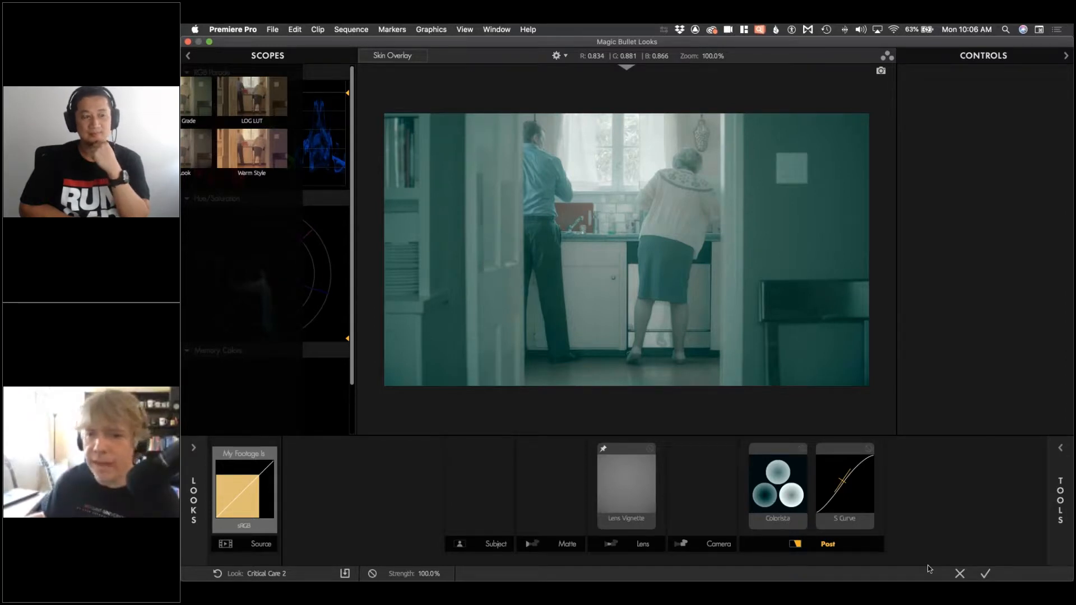
left_click(959, 573)
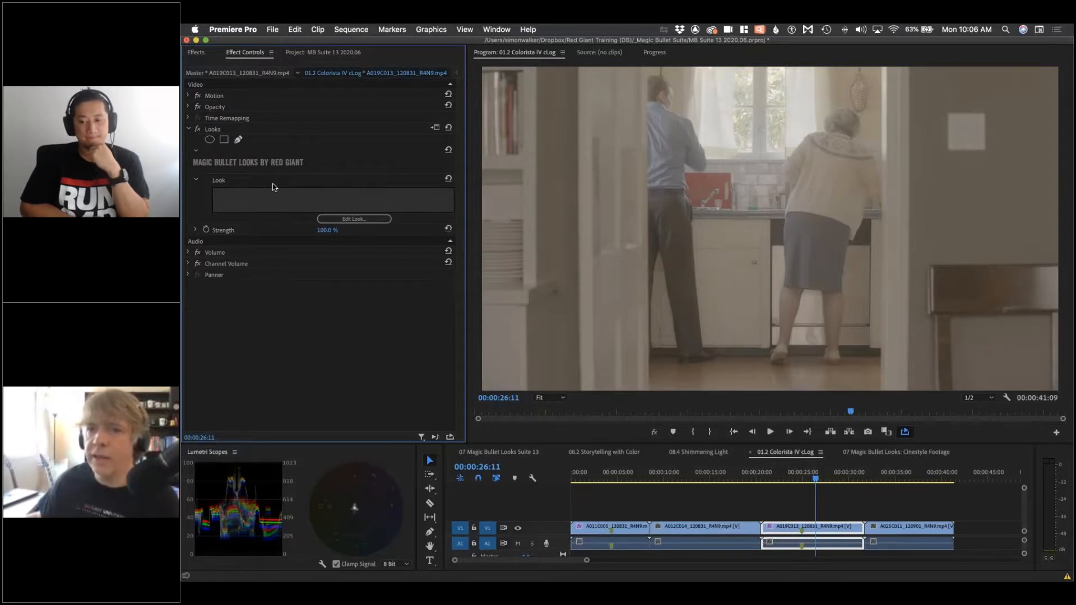
- Try the AlexaV3_K1S1_LogC2Video_Rec709_EE custom LUT on the clip with a LUT tool in the Looks editor, and cancel the changes
left_click(273, 188)
left_click(975, 103)
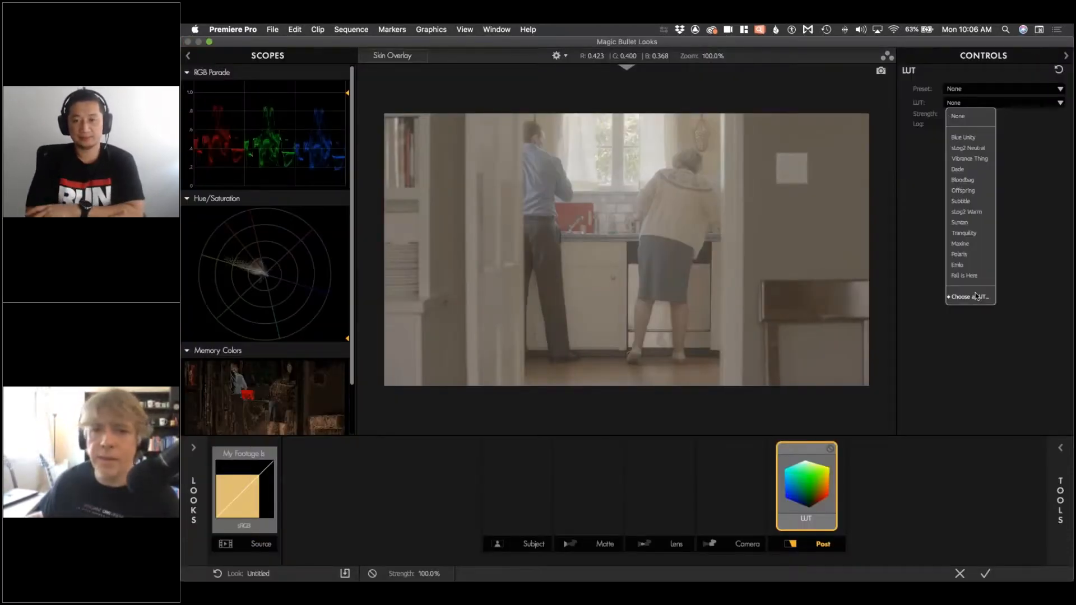
left_click(974, 296)
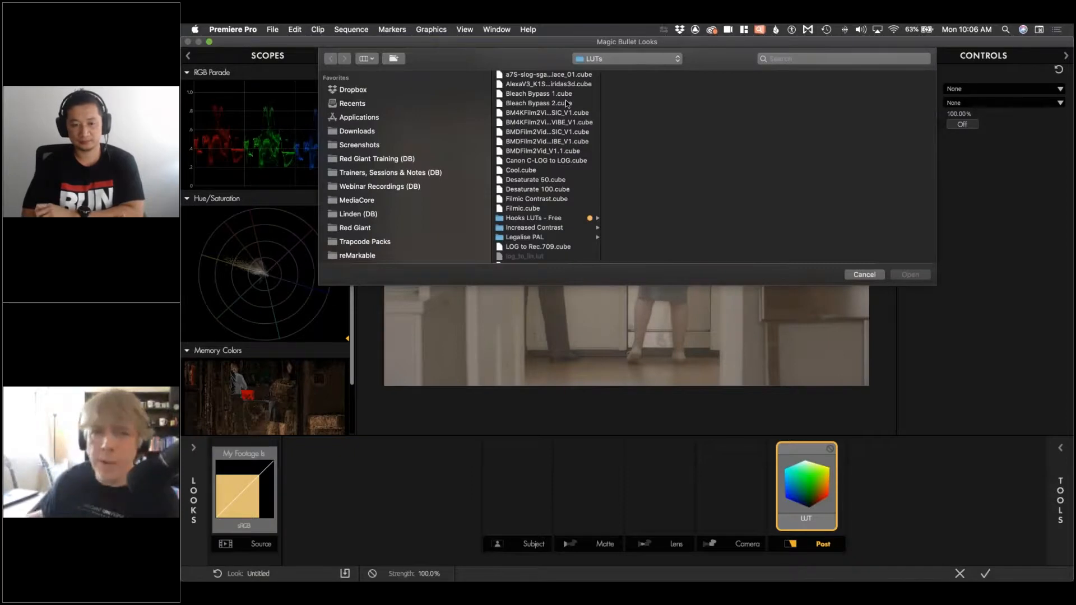
left_click(566, 103)
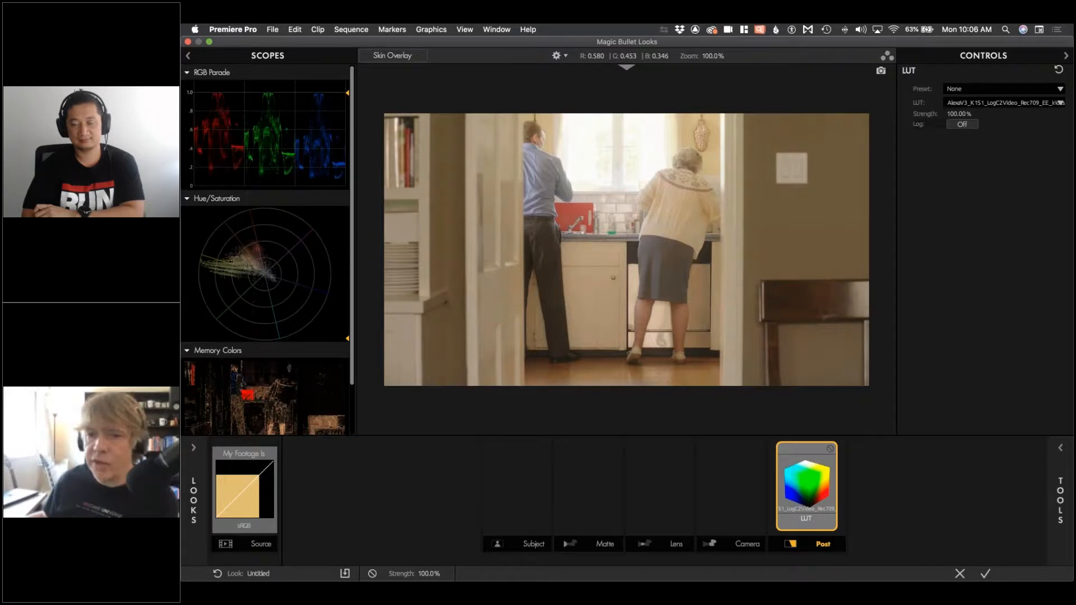
left_click(960, 572)
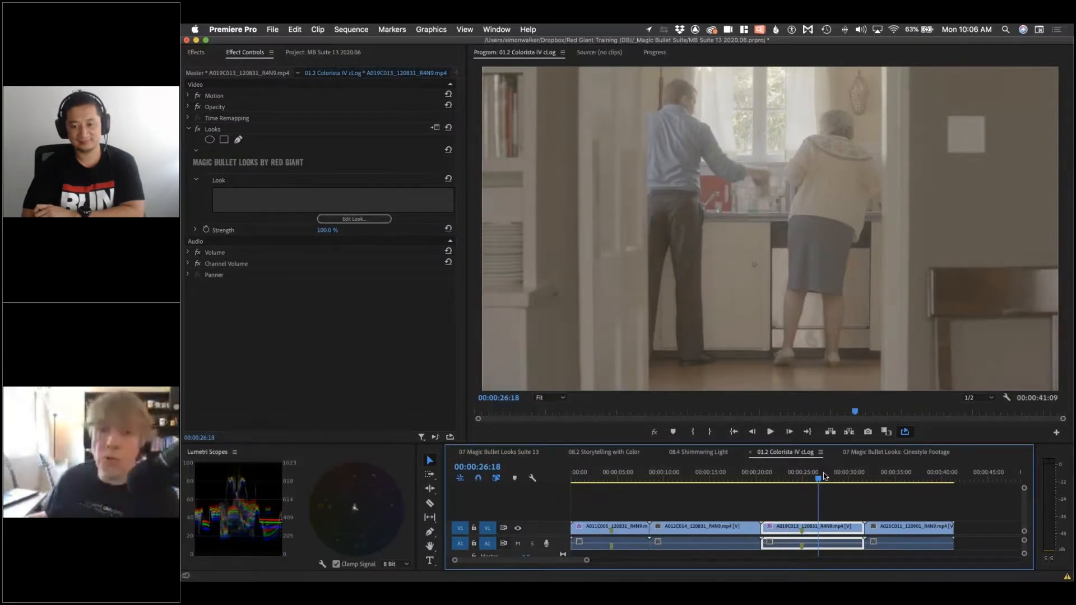
- Move the playhead to 00:00:25:22 within the selected kitchen clip
left_click_drag(822, 476, 811, 477)
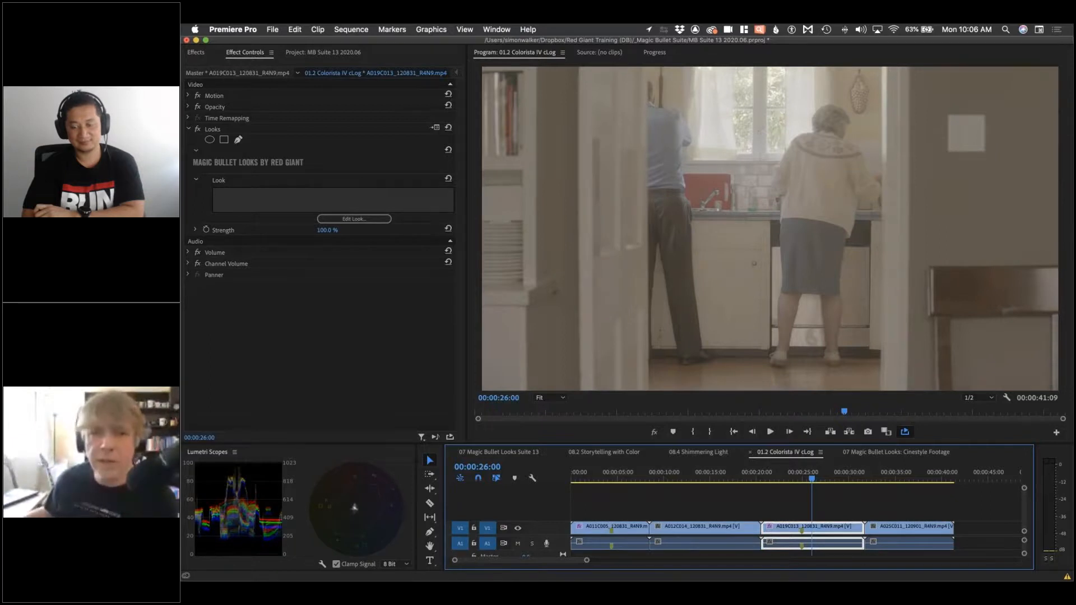
key("Left")
key("Left")
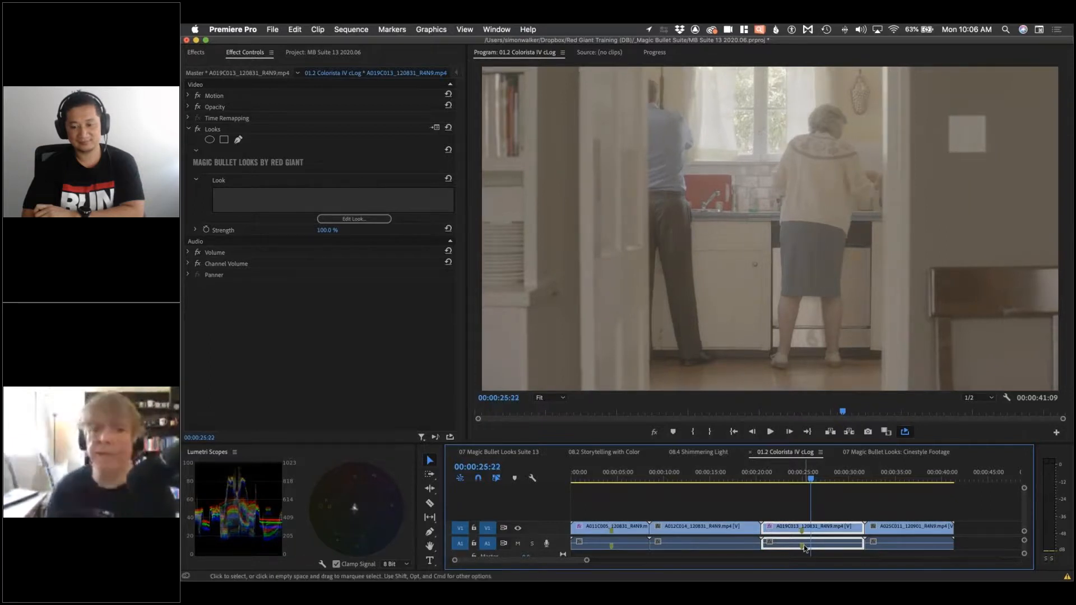
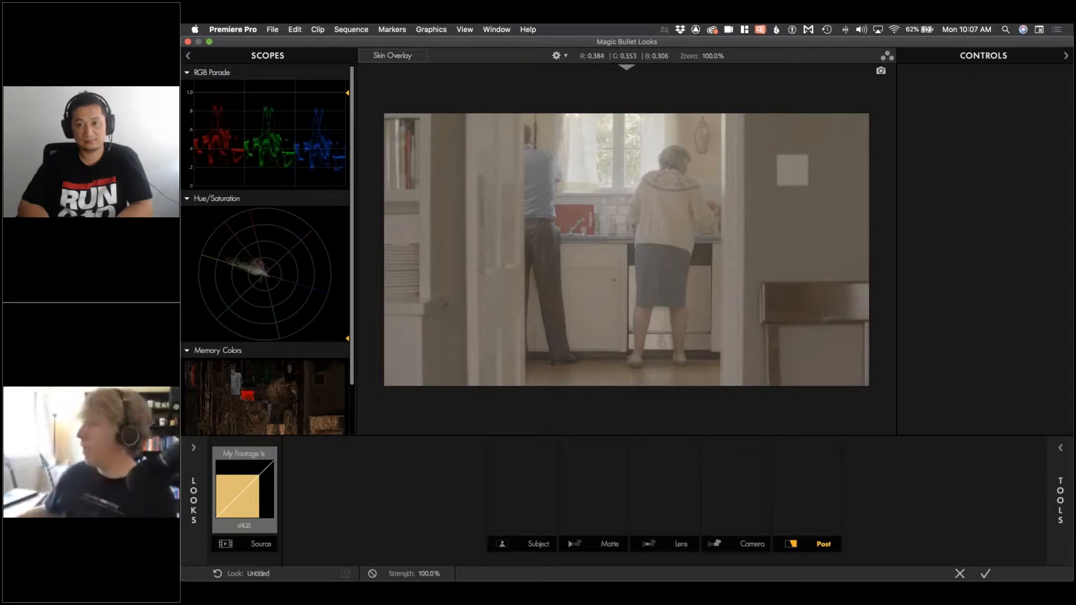
- Switch to Red Giant Application Manager and review the installed products and versions in Magic Bullet Suite 13
key("super+Tab")
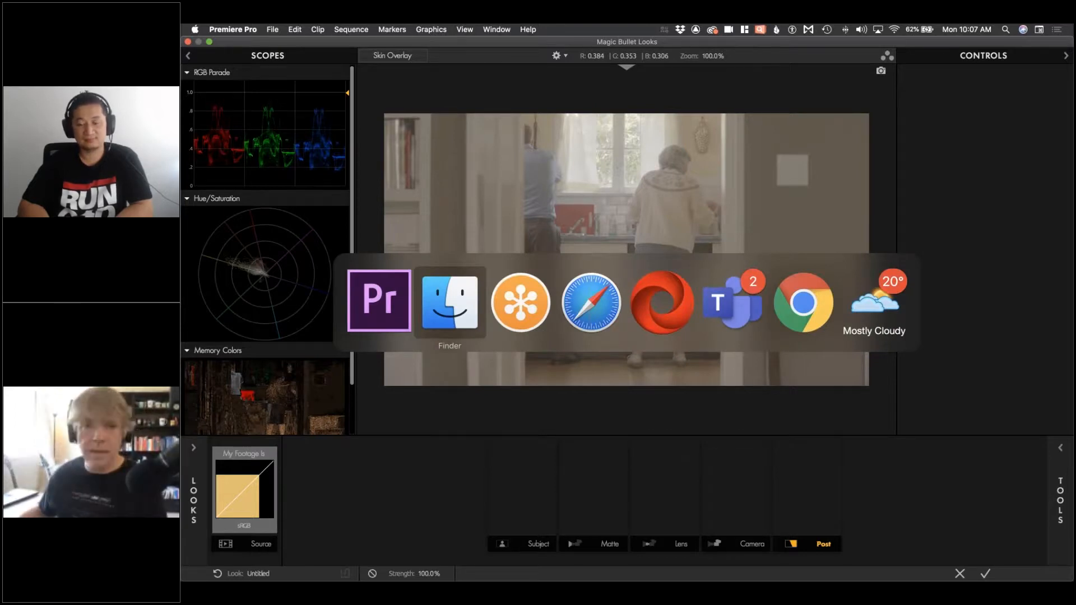
key("super+Tab")
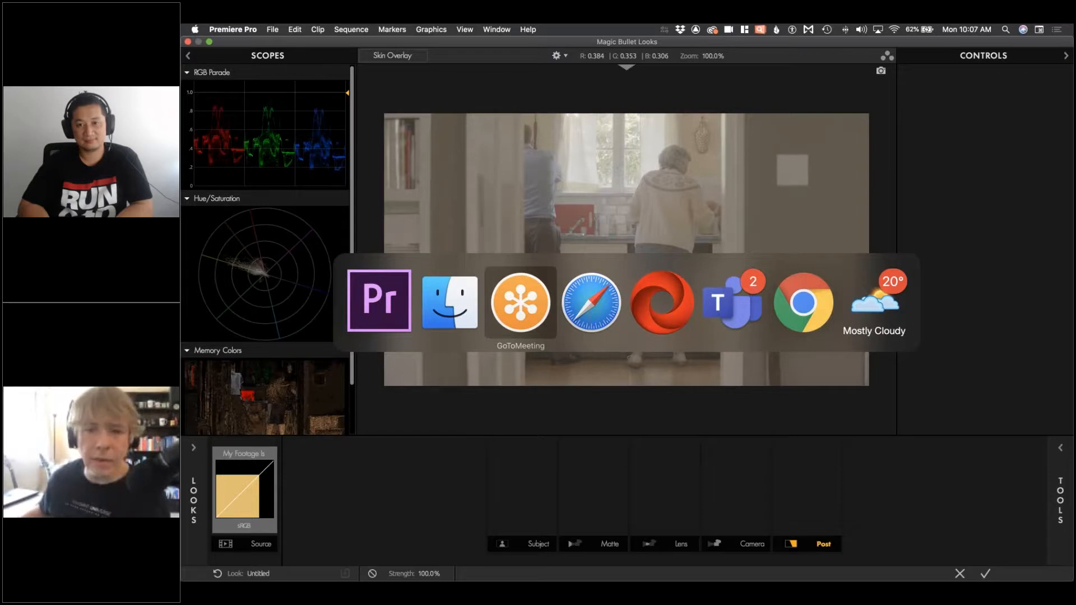
key("super+Tab")
key("super+Tab")
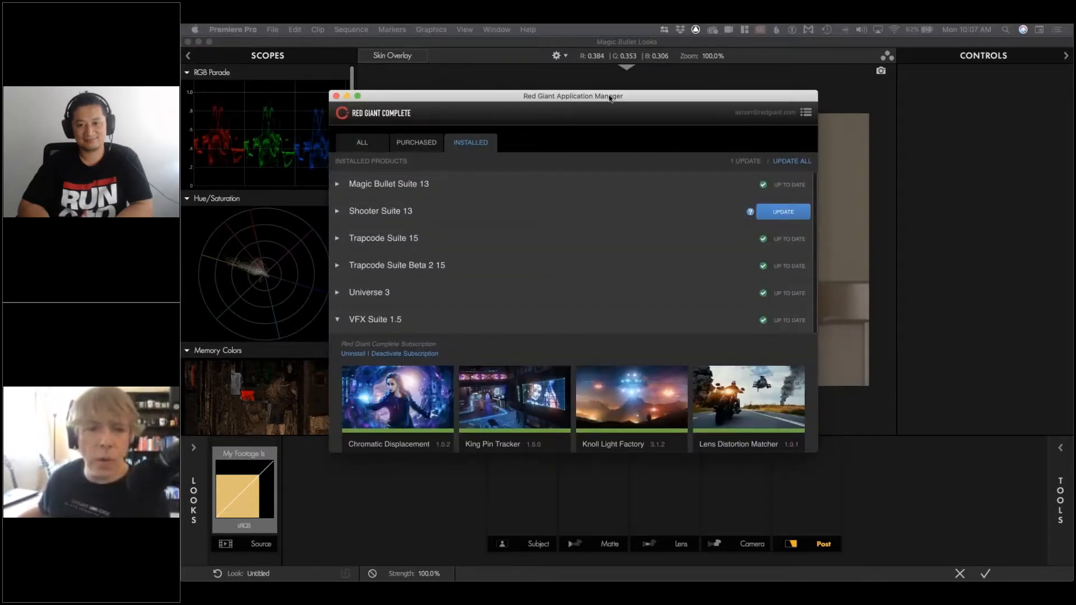
left_click_drag(610, 98, 609, 98)
left_click(336, 183)
scroll(370, 372, "down", 2)
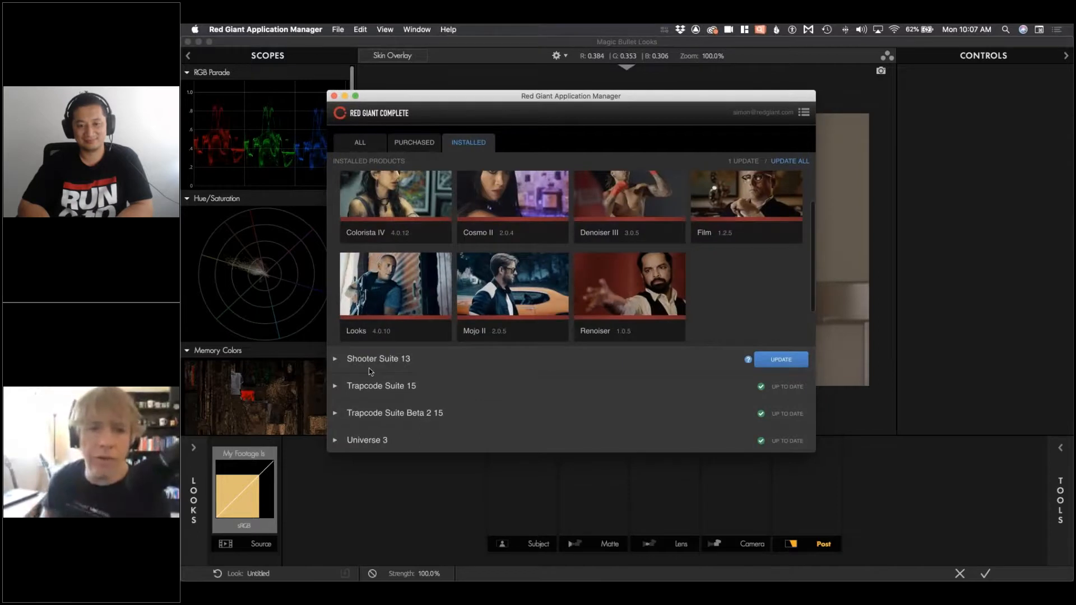
scroll(369, 369, "up", 2)
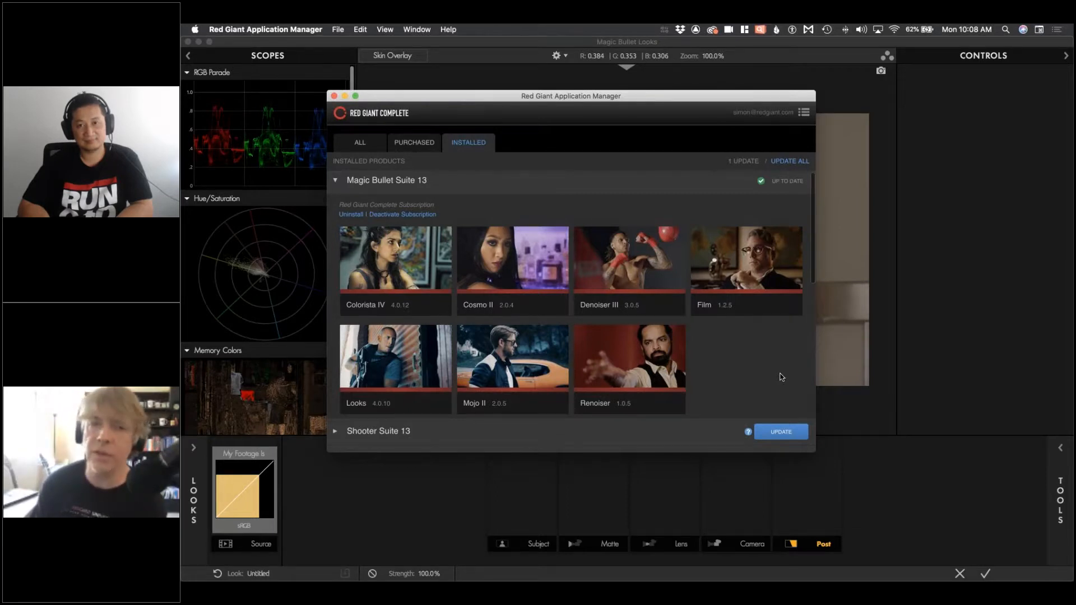
left_click(917, 205)
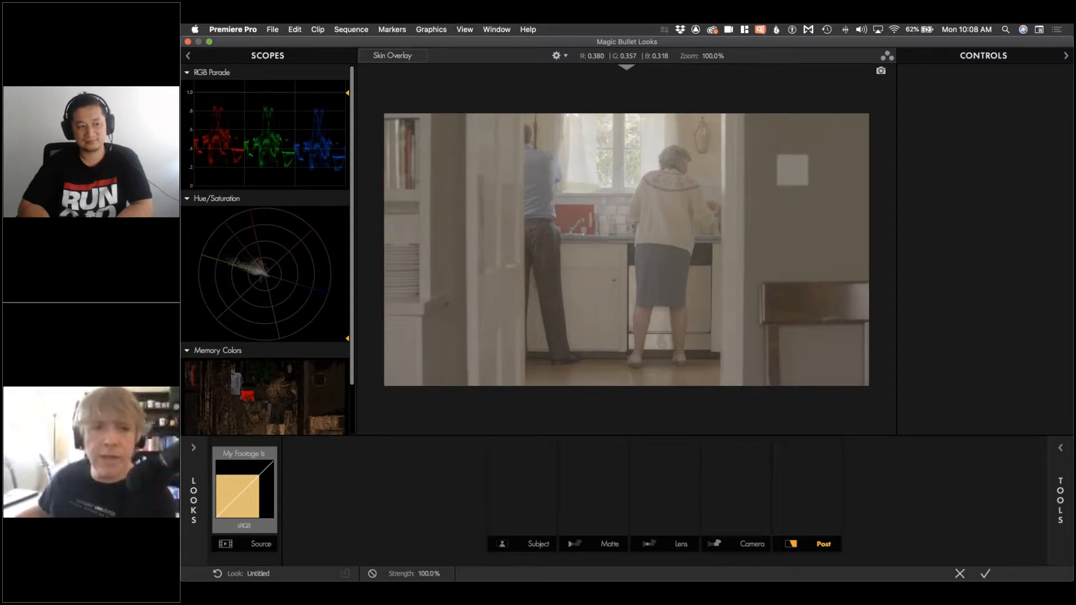
- Cancel the current Looks edit and open the Looks editor for the 07 Magic Bullet Looks: Cinestyle Footage clip at 00:01:20:28
left_click(959, 574)
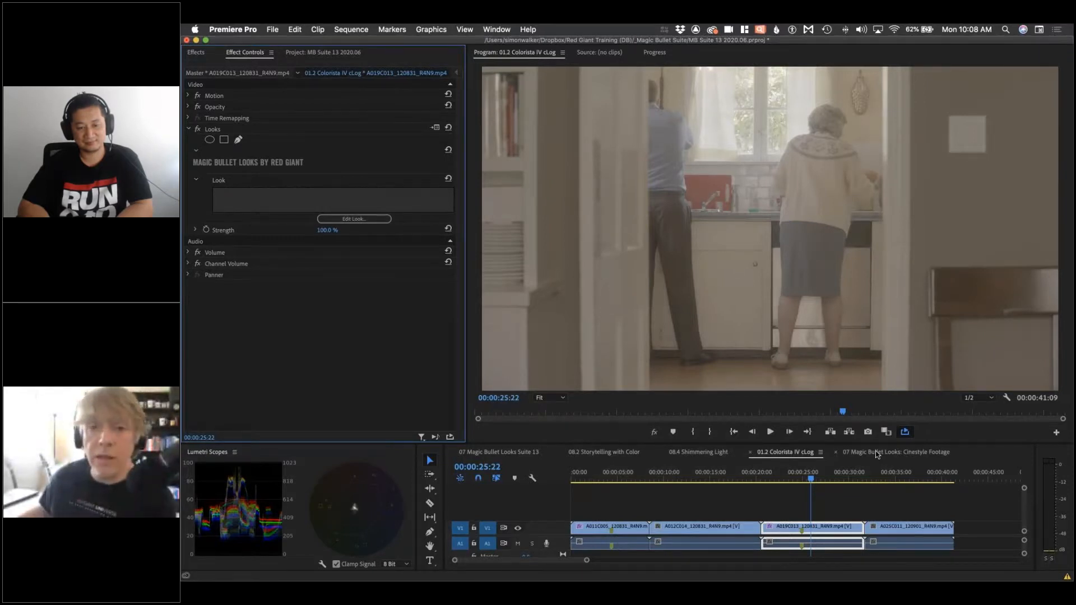
left_click(877, 452)
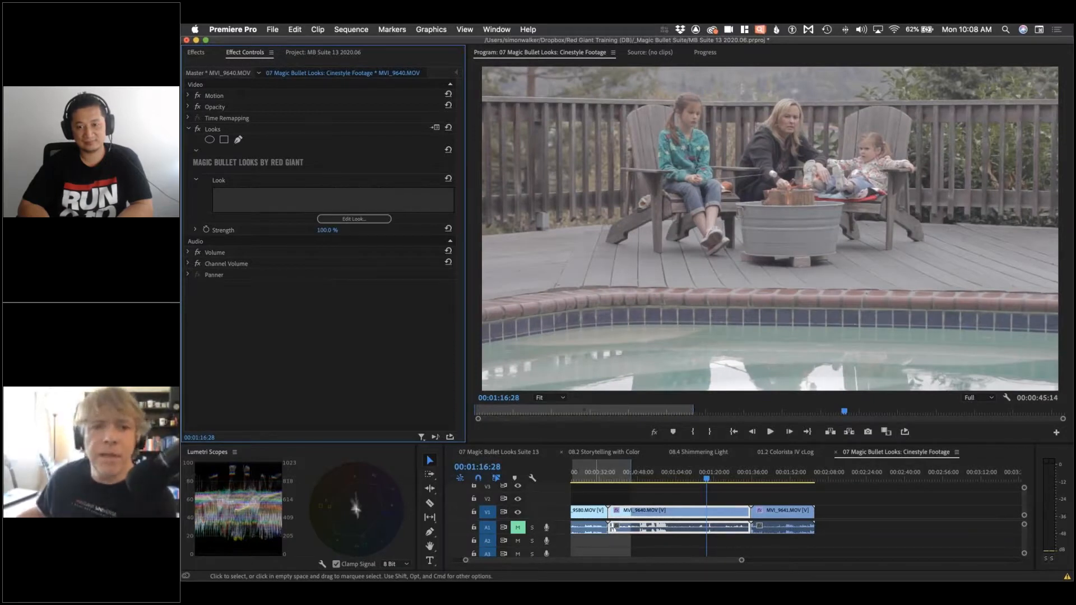
left_click(716, 475)
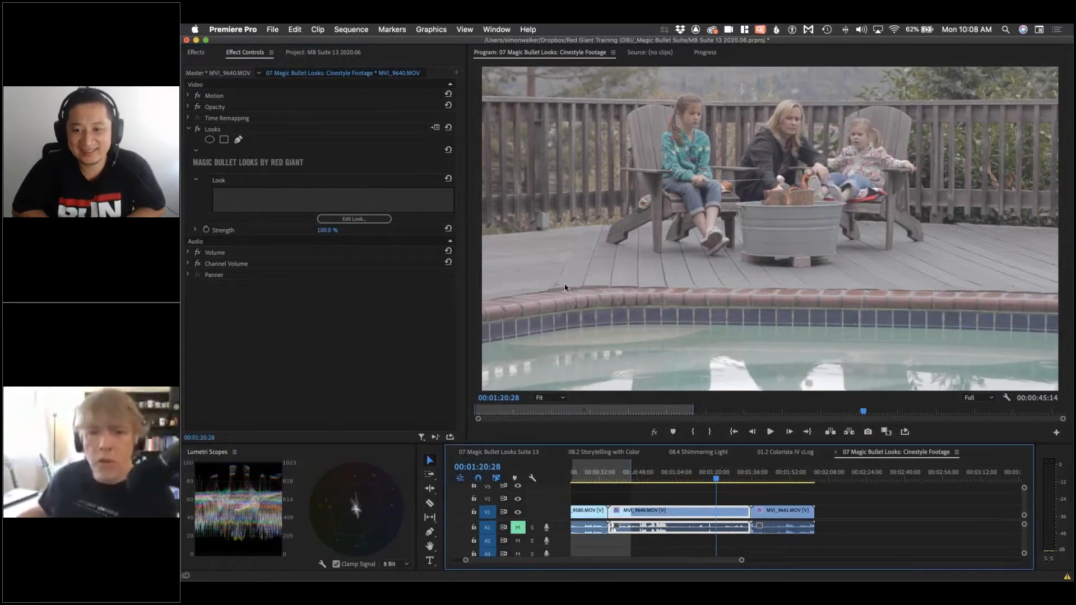
left_click(384, 219)
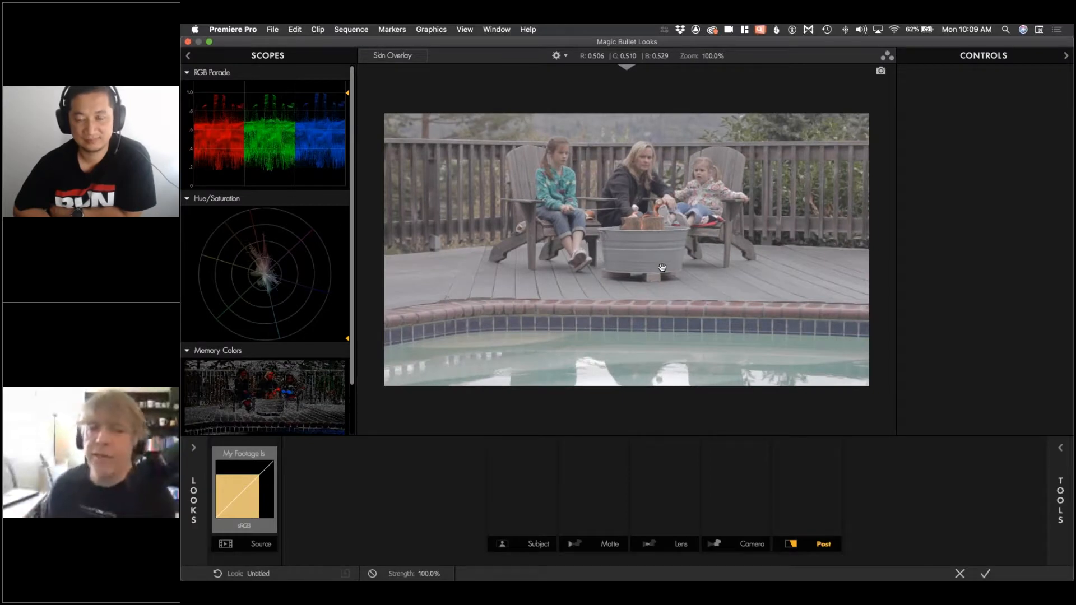
- Raise the contrast of the My Footage Is source tool to +9.60
left_click(234, 493)
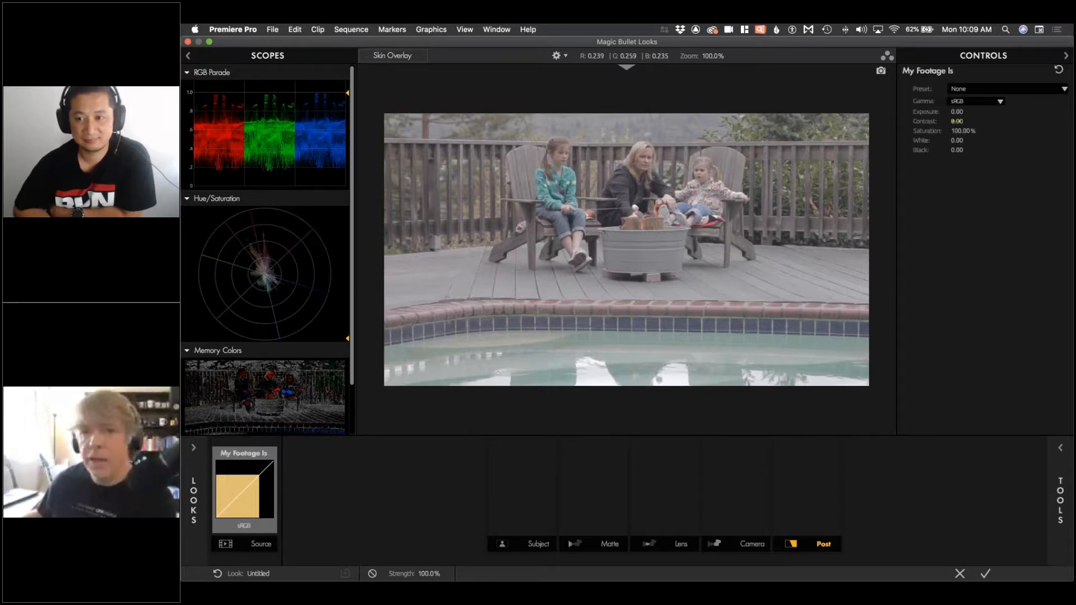
left_click_drag(956, 121, 958, 121)
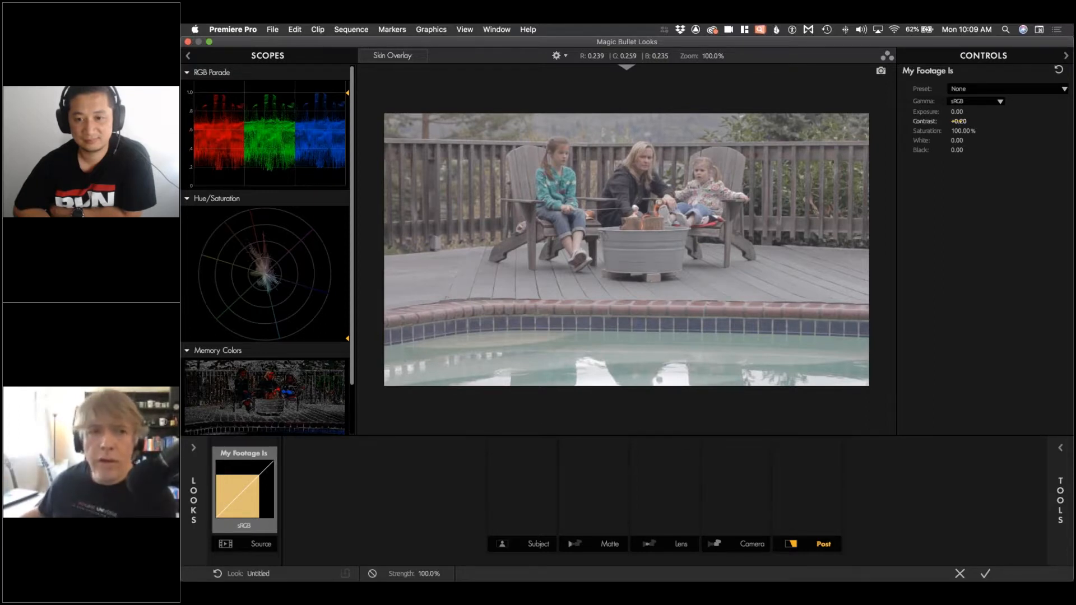
left_click_drag(955, 121, 961, 121)
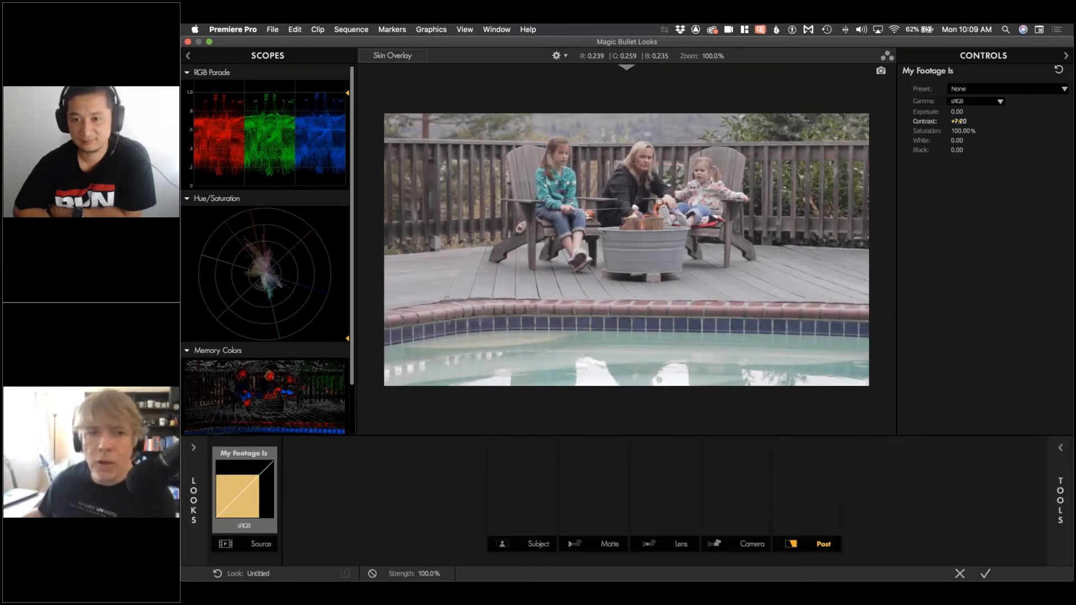
- Try a preset look from the Times and Places category on the contrast-adjusted footage
left_click(193, 498)
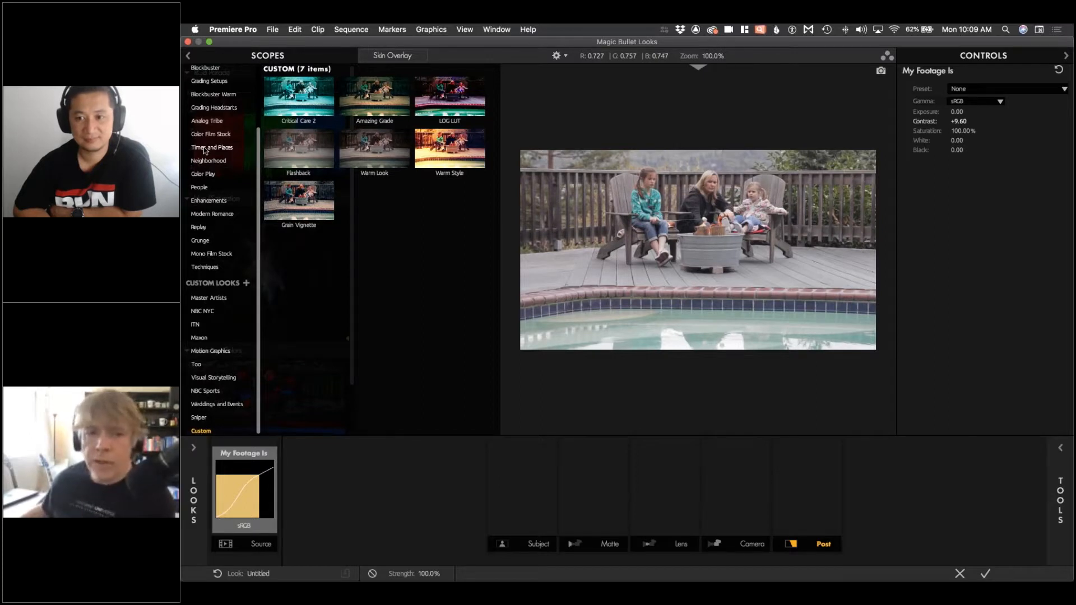
left_click(204, 148)
left_click(287, 251)
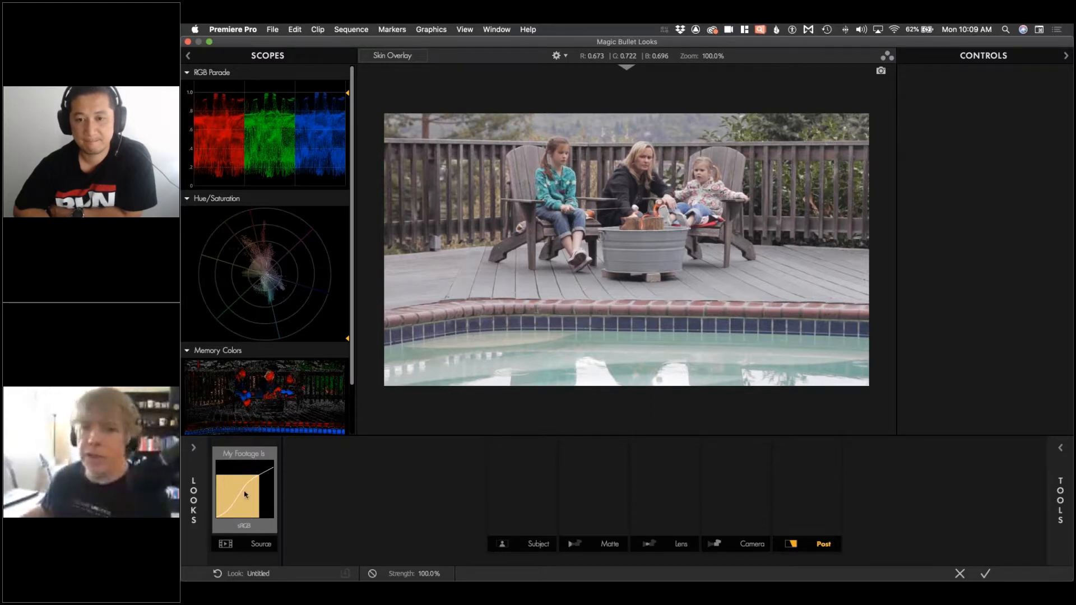
left_click(1061, 448)
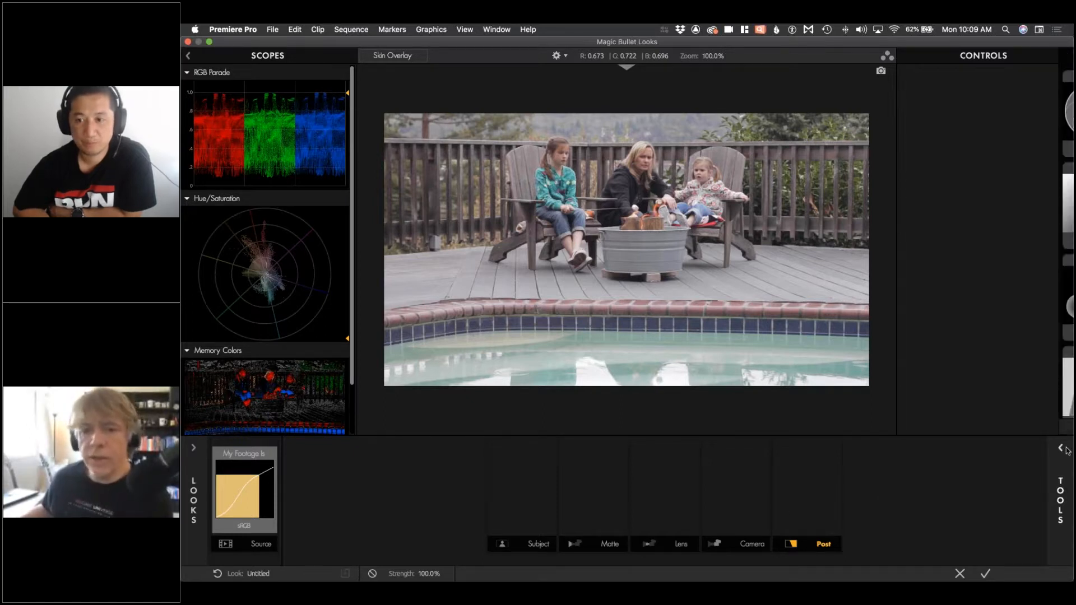
left_click(1066, 450)
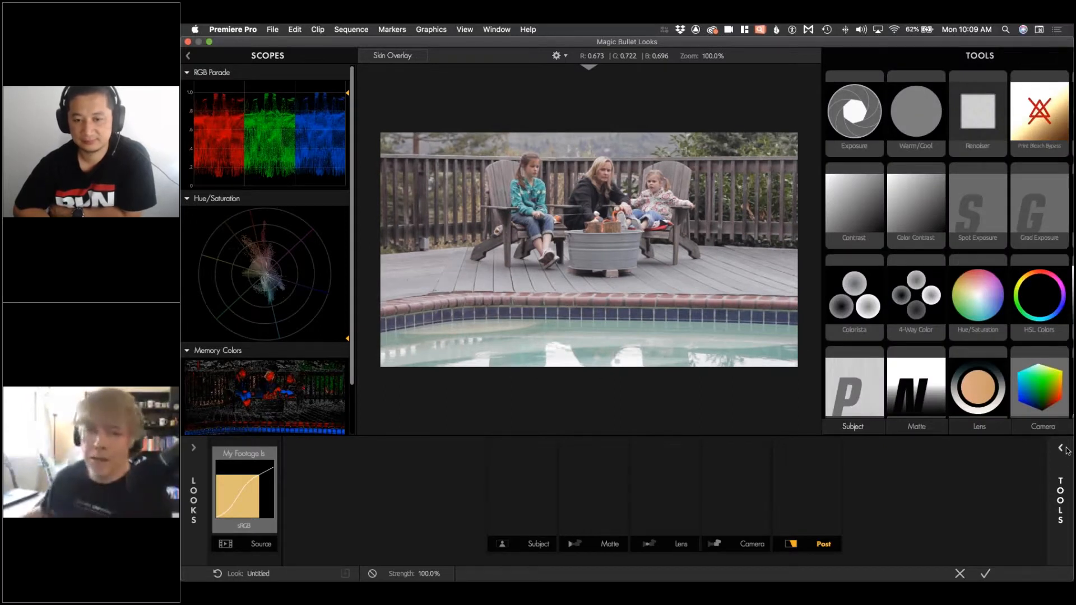
left_click_drag(1039, 386, 809, 468)
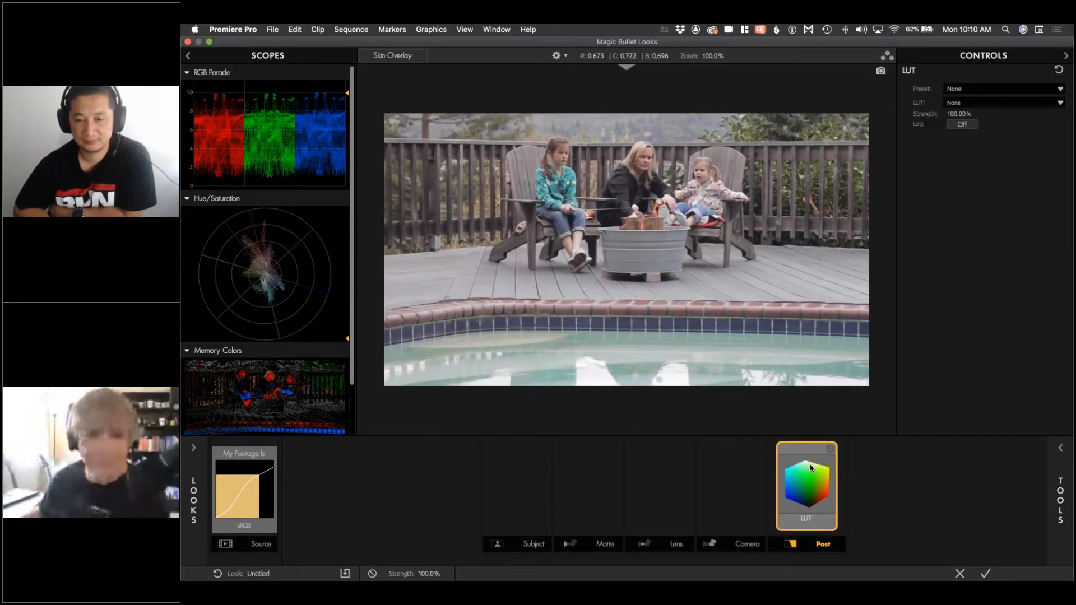
key("BackSpace")
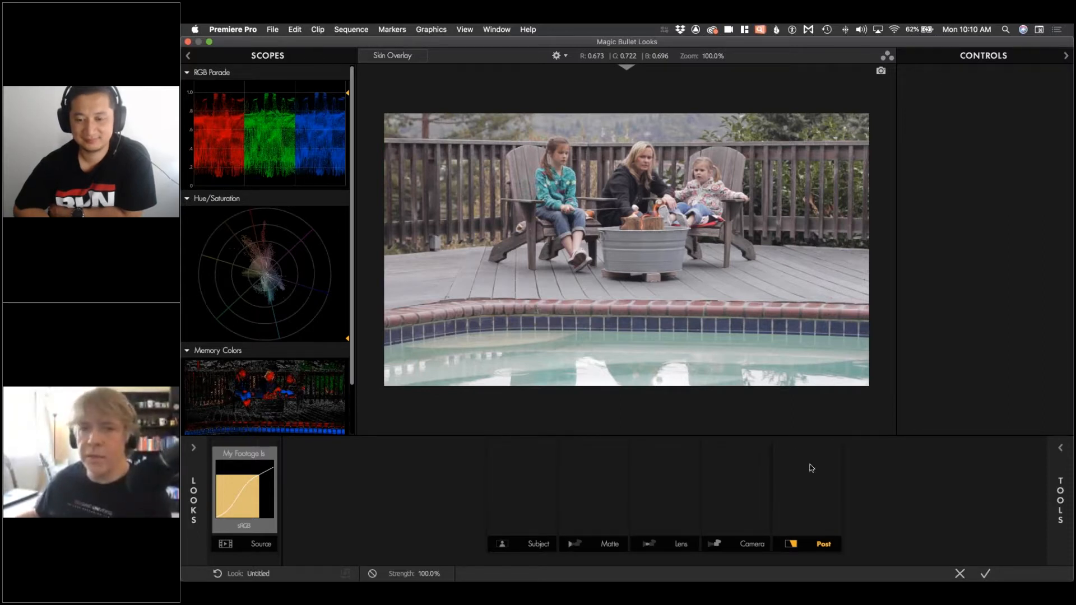
- Try a pinned Post S Curve with midpoint 0.661 and brightness 0.233 under Times and Places looks, and cancel the changes
left_click(1051, 455)
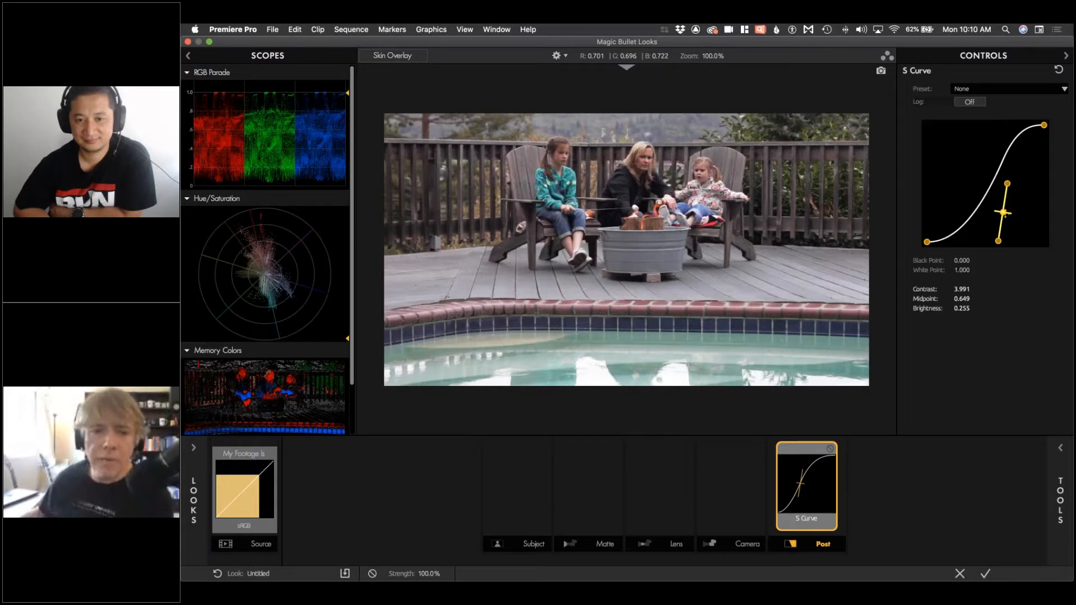
left_click_drag(1003, 213, 1004, 215)
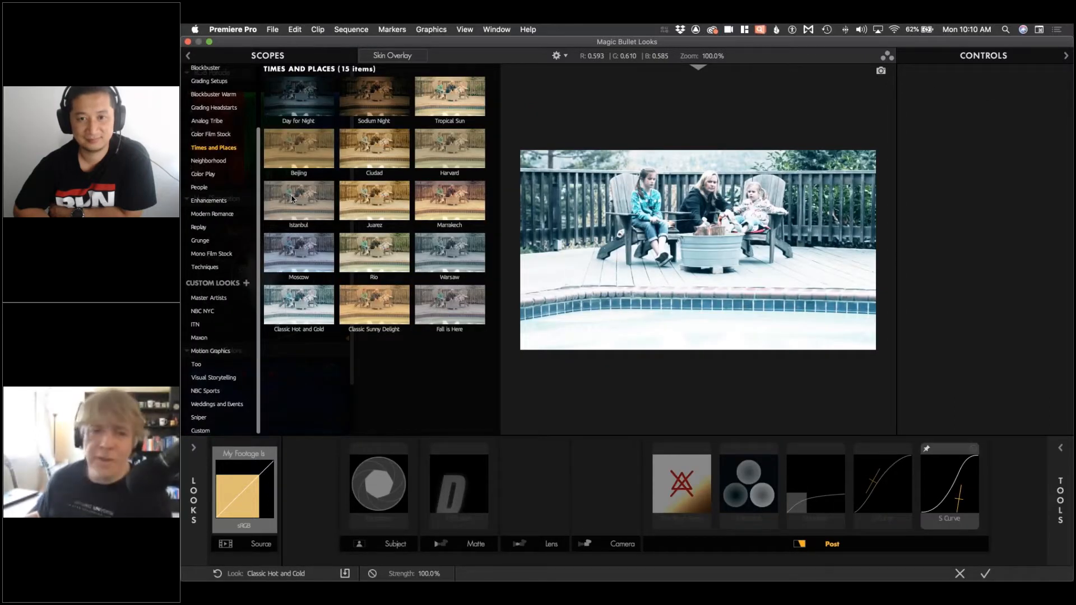
left_click(292, 206)
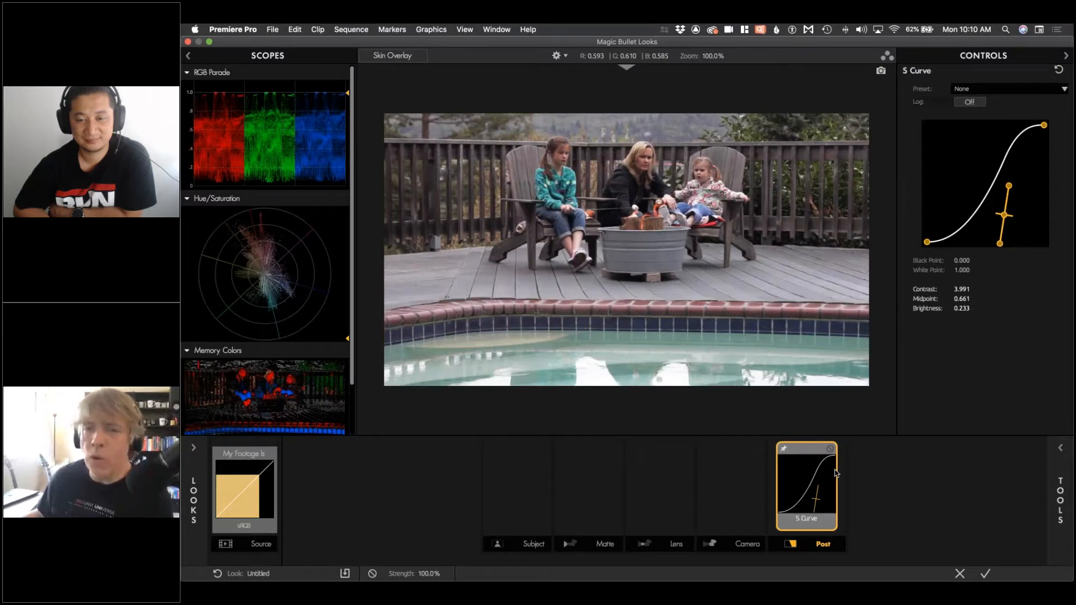
key("Delete")
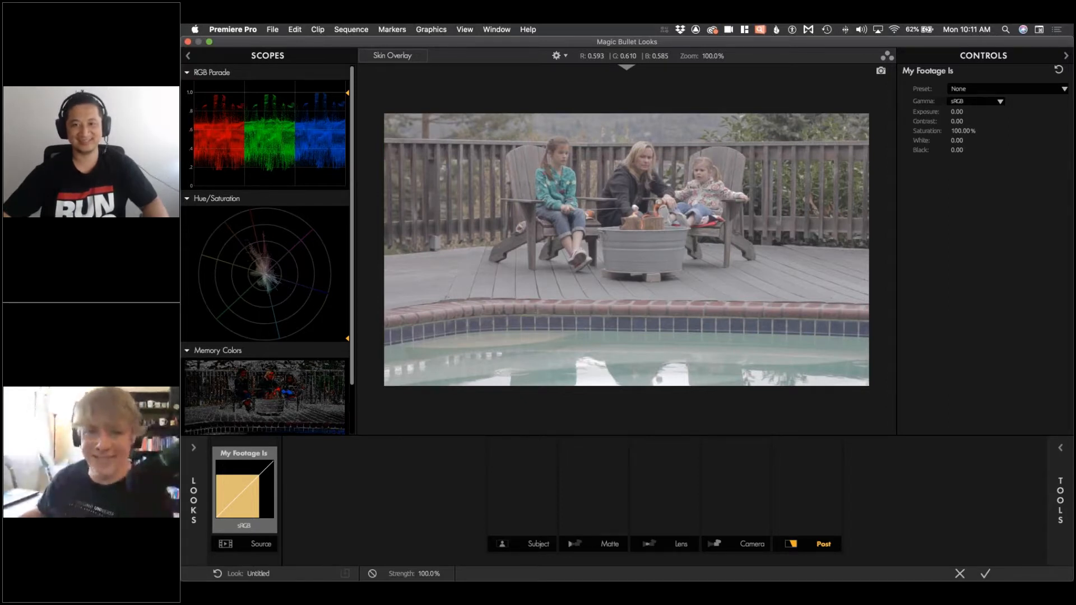
left_click(959, 573)
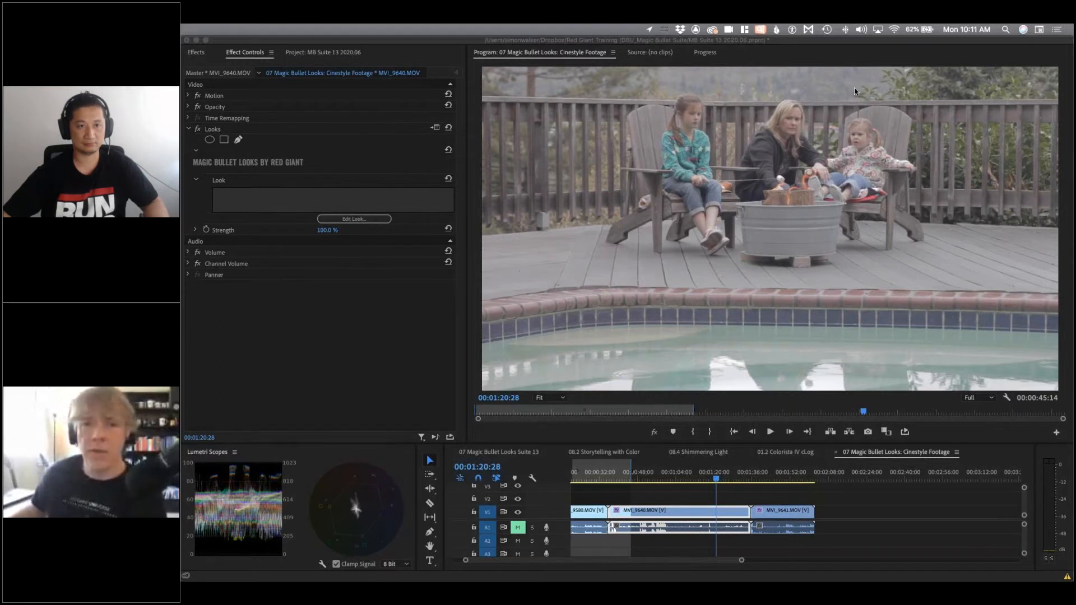
- Switch to Chrome, open Red Giant's tutorials page, and browse the tutorials filtered to Magic Bullet Suite
key("super+Tab")
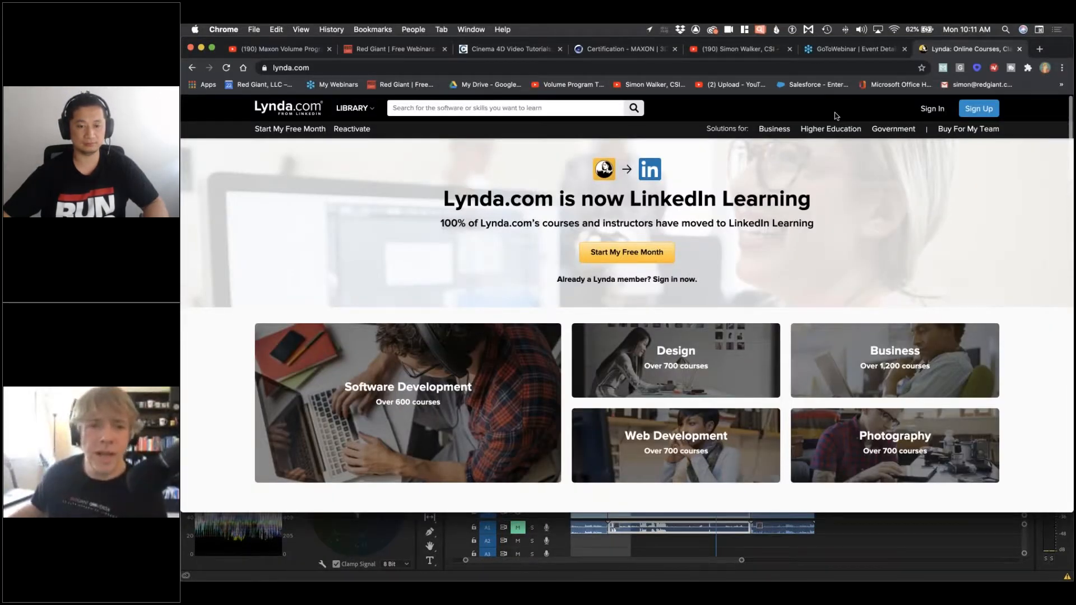
key("super+2")
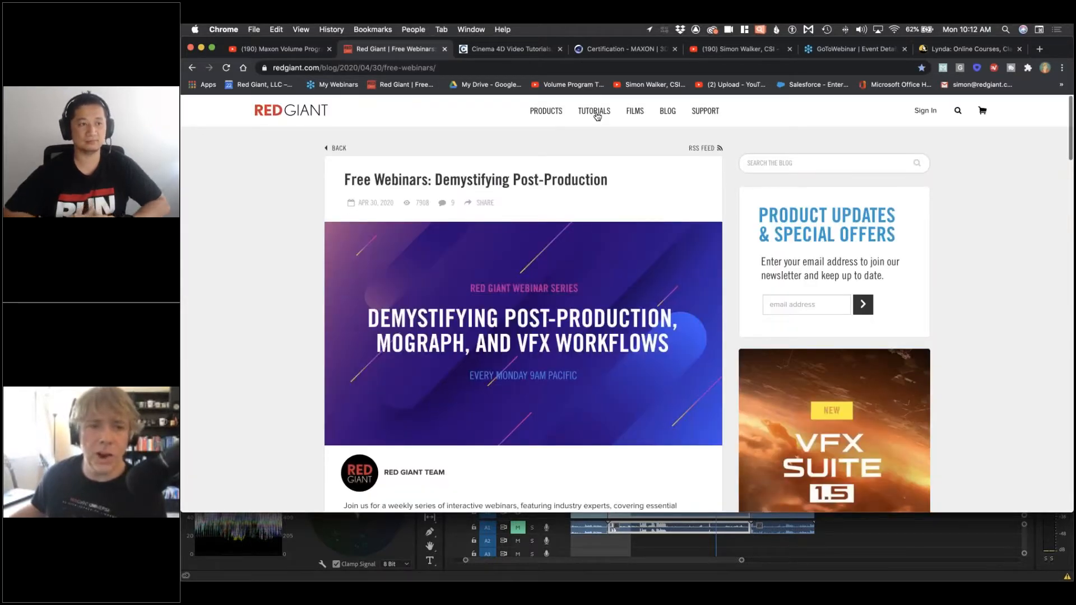
left_click(597, 114)
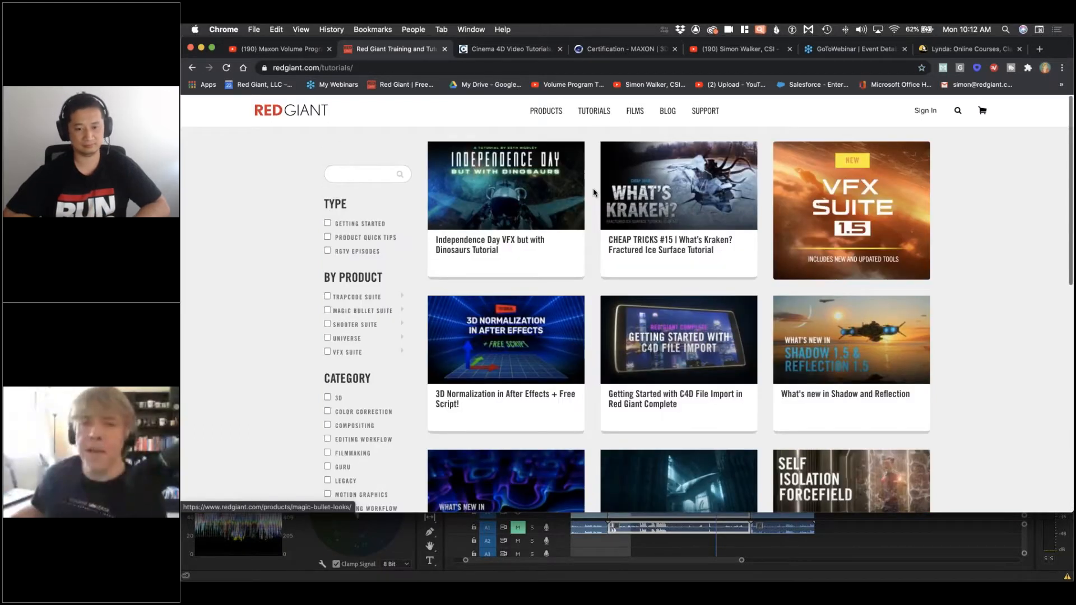
left_click(328, 310)
scroll(997, 278, "down", 3)
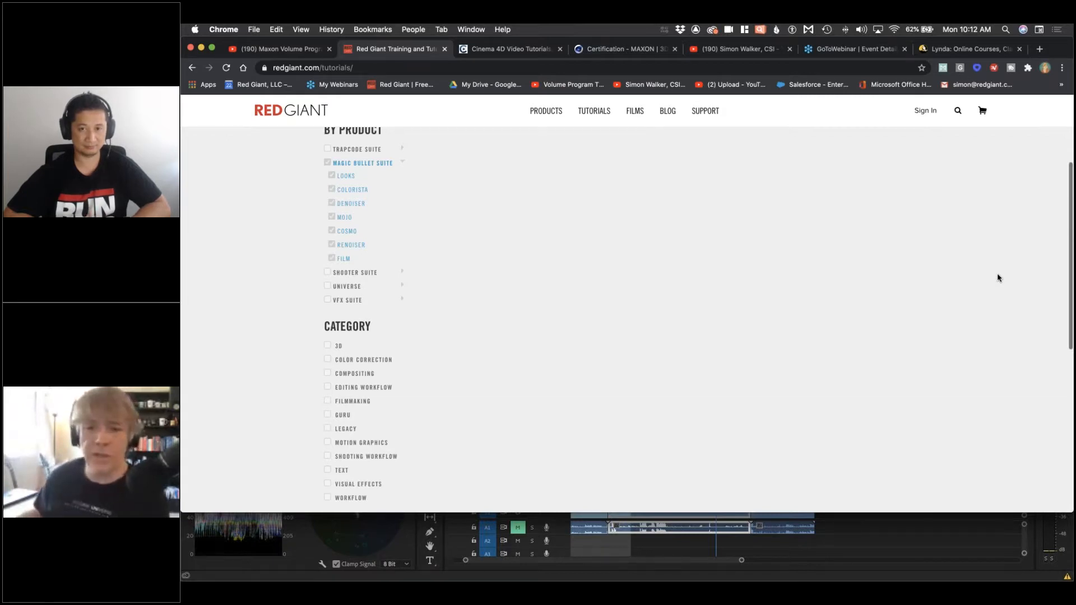
scroll(989, 278, "down", 1)
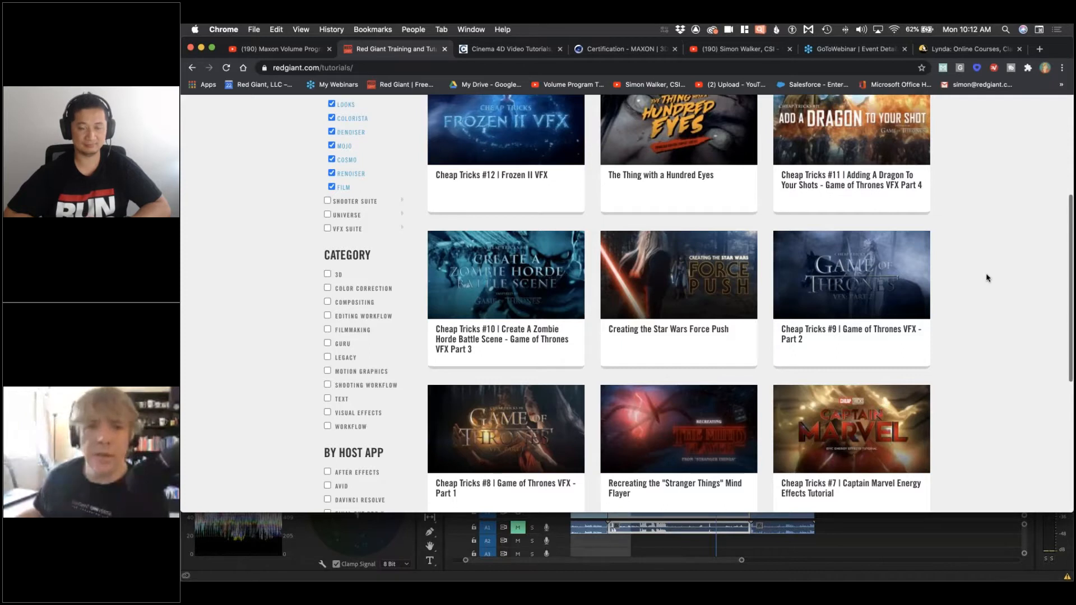
scroll(986, 278, "down", 7)
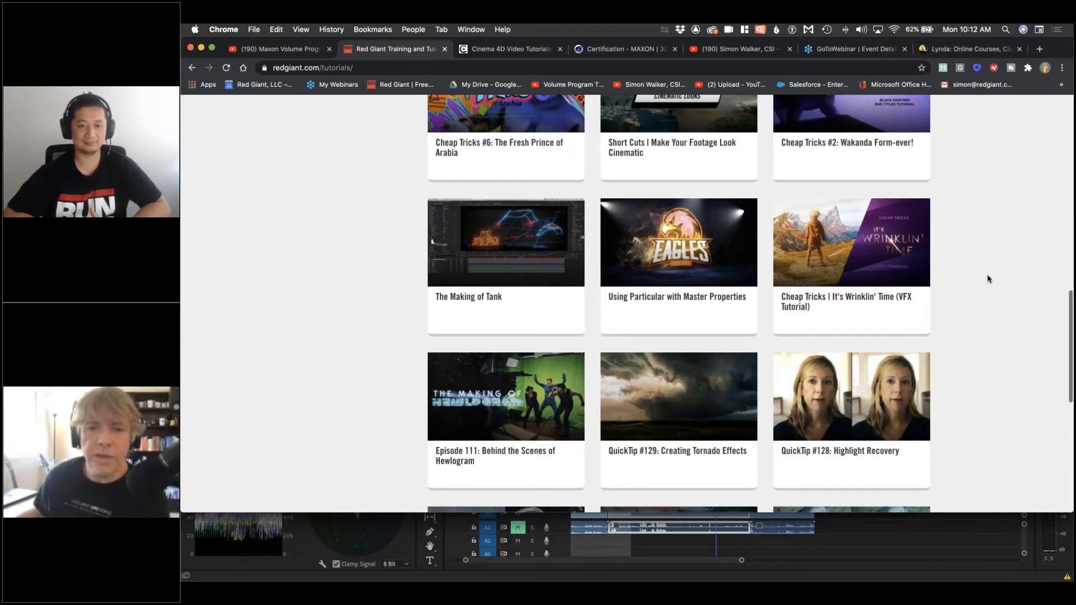
- Search the presenter's YouTube channel for "pin" and preview the Pinning Tools in Magic Bullet Looks video
key("super+5")
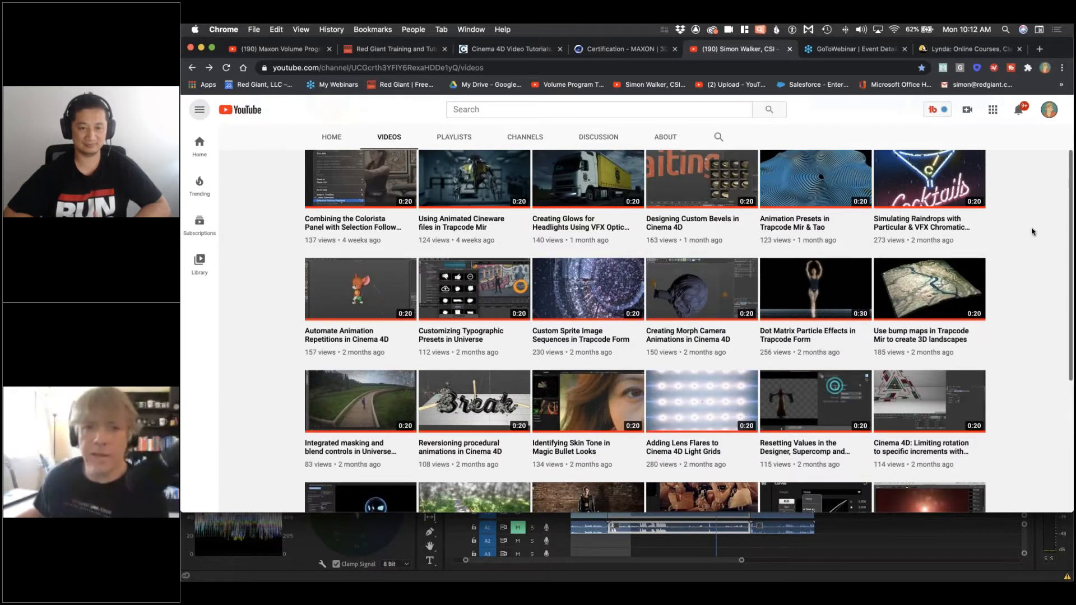
scroll(1031, 231, "down", 15)
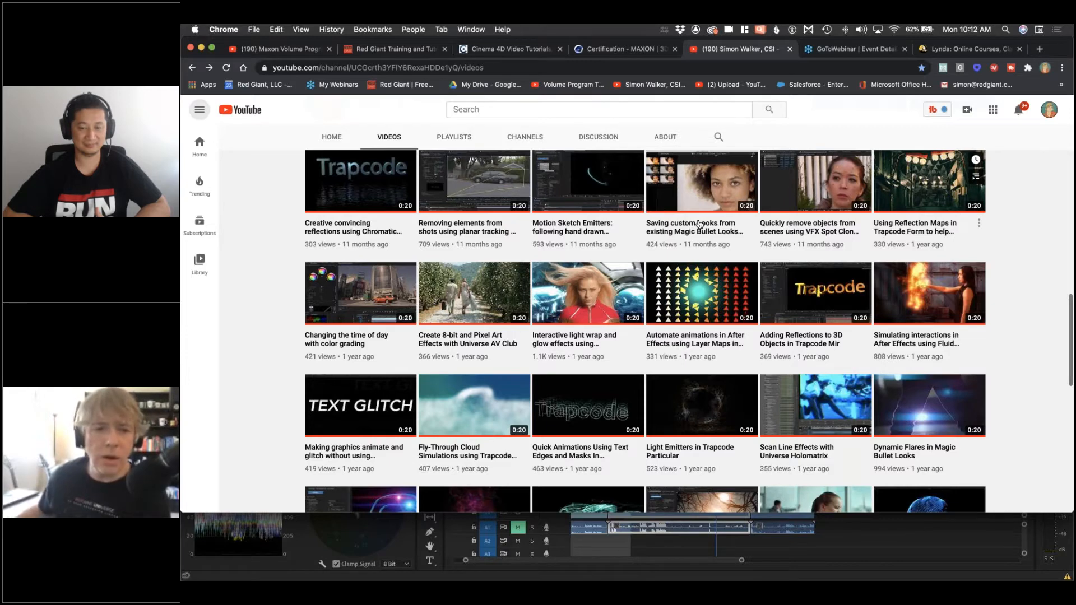
left_click(719, 136)
type("pin")
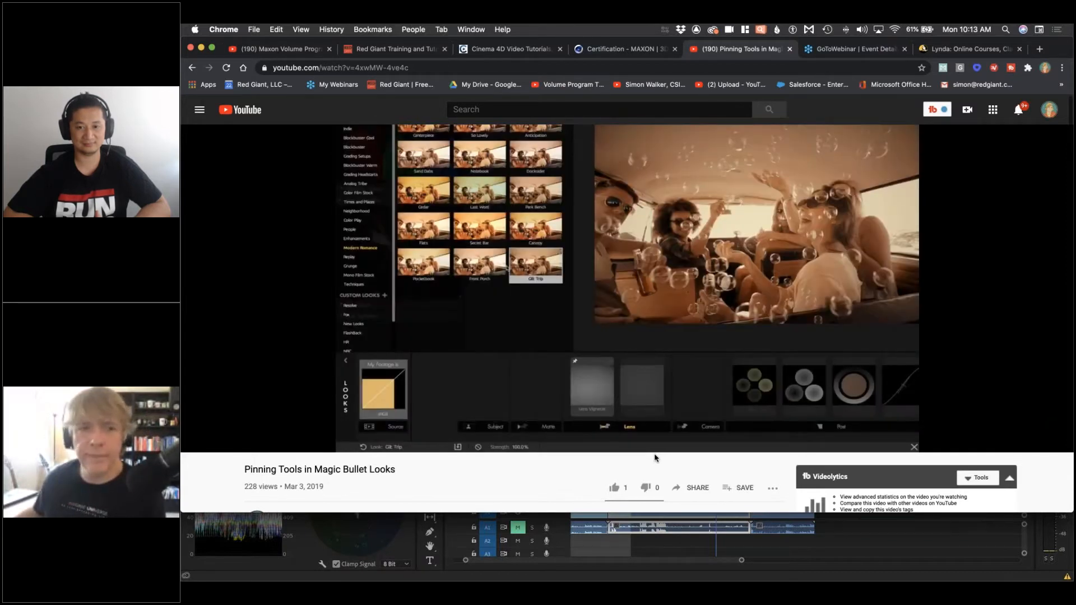
left_click(198, 443)
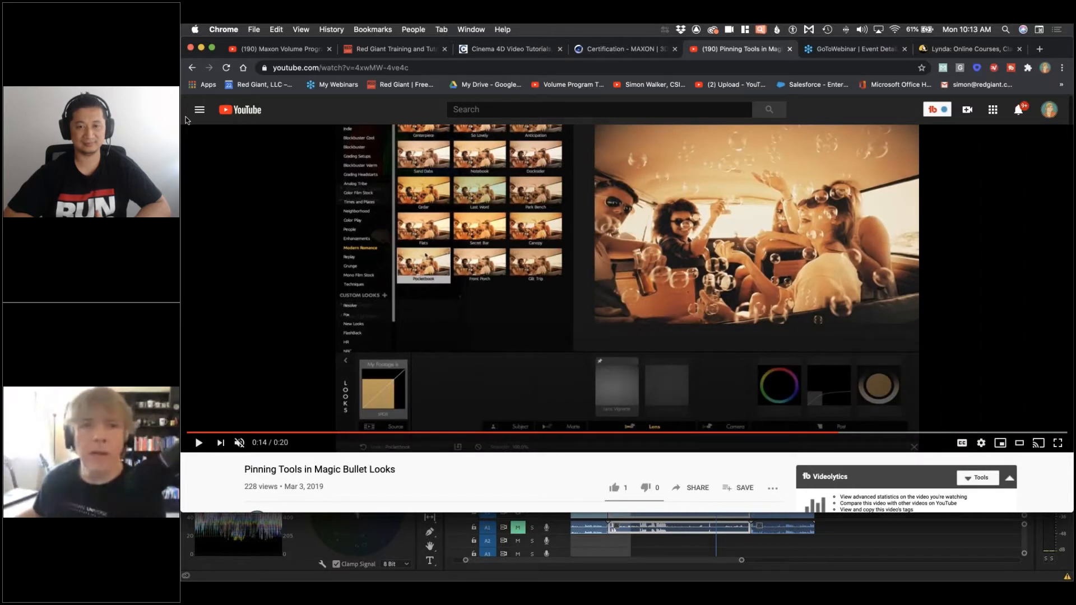
key("super+bracketleft")
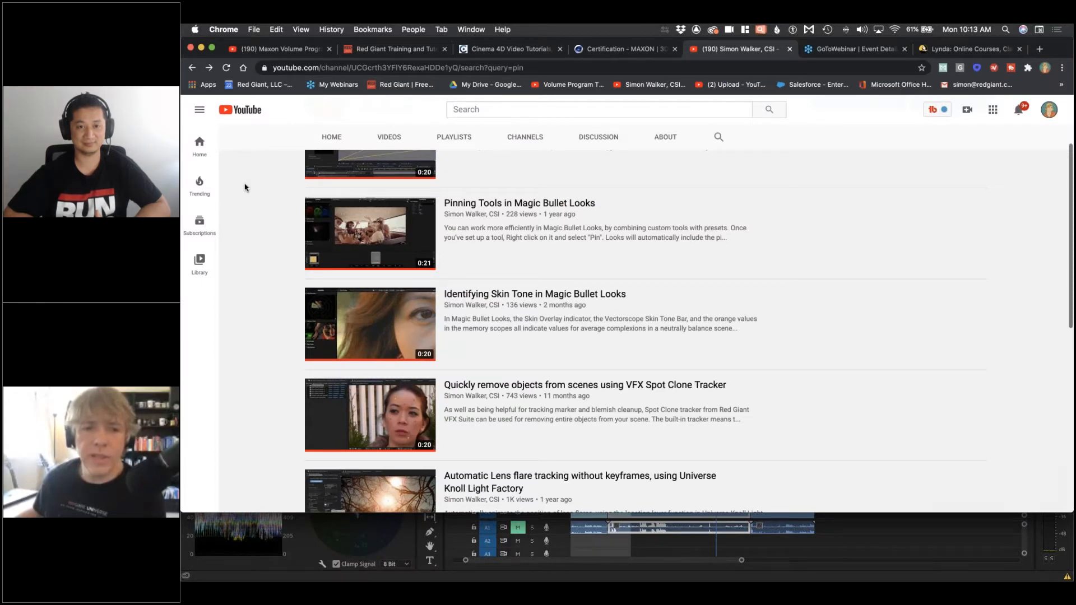
- Show the 2020 schedule on Red Giant's Free Webinars page, and open the Maxon Volume Program Training channel's uploaded videos
key("super+2")
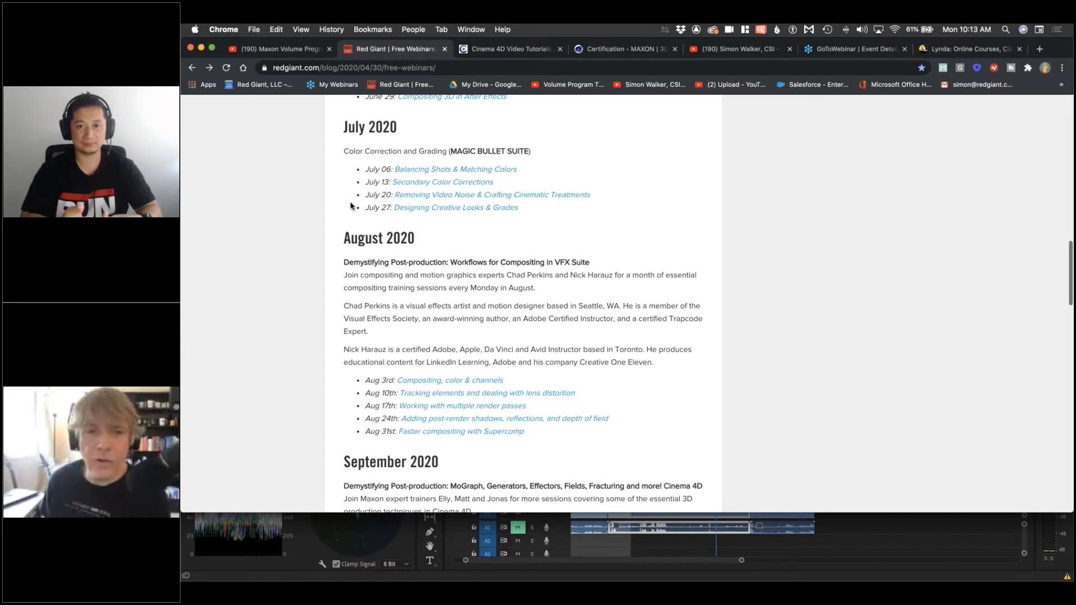
scroll(350, 206, "down", 3)
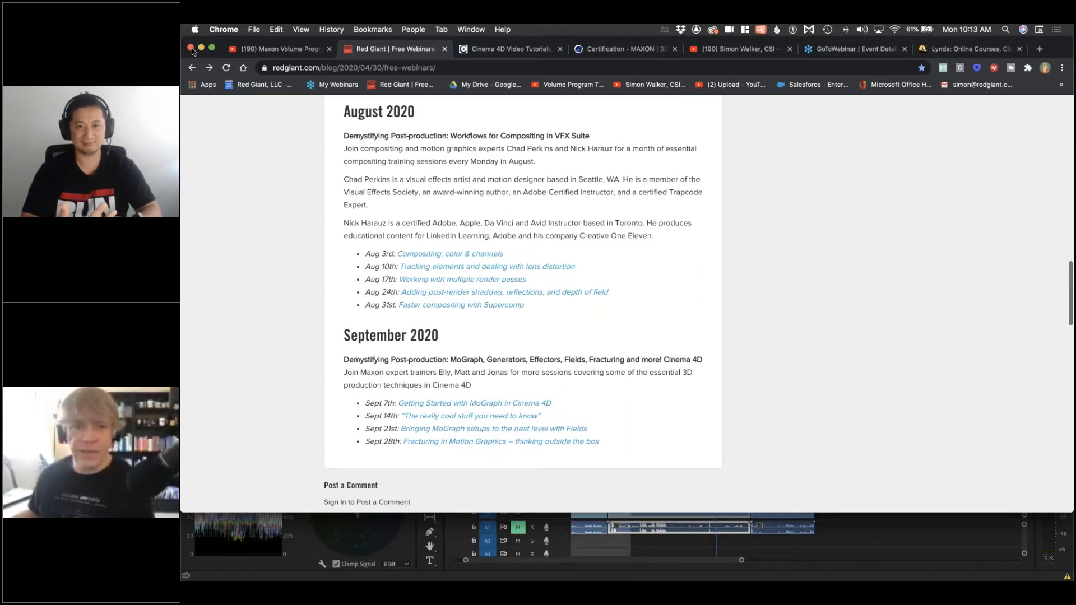
left_click(279, 49)
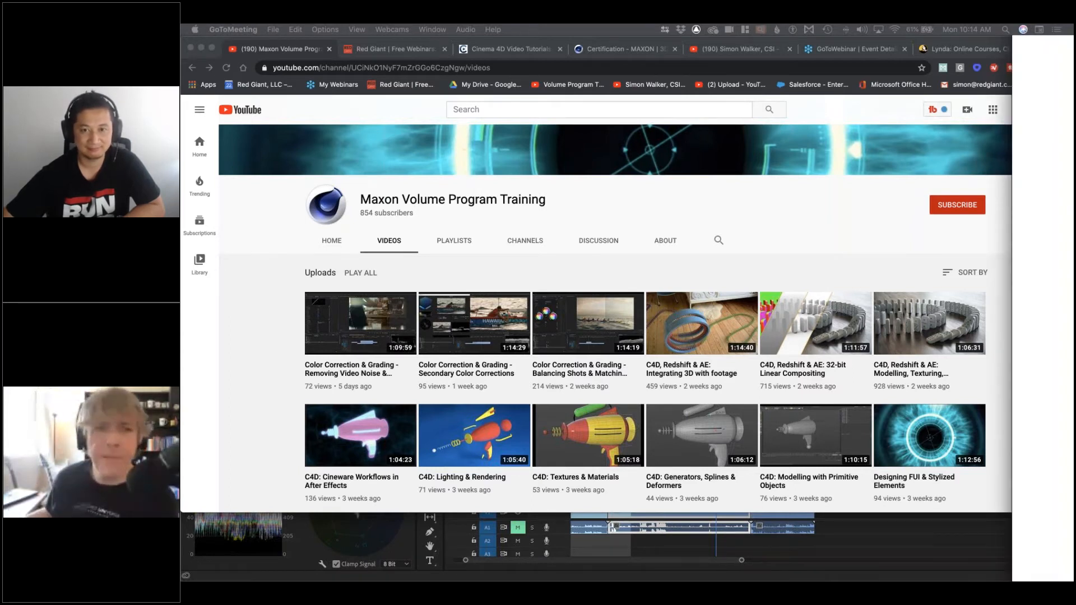
- Bring the Safari window with the Color Correction Handbook's Amazon page onto the shared screen to show the book
left_click_drag(1075, 31, 1072, 31)
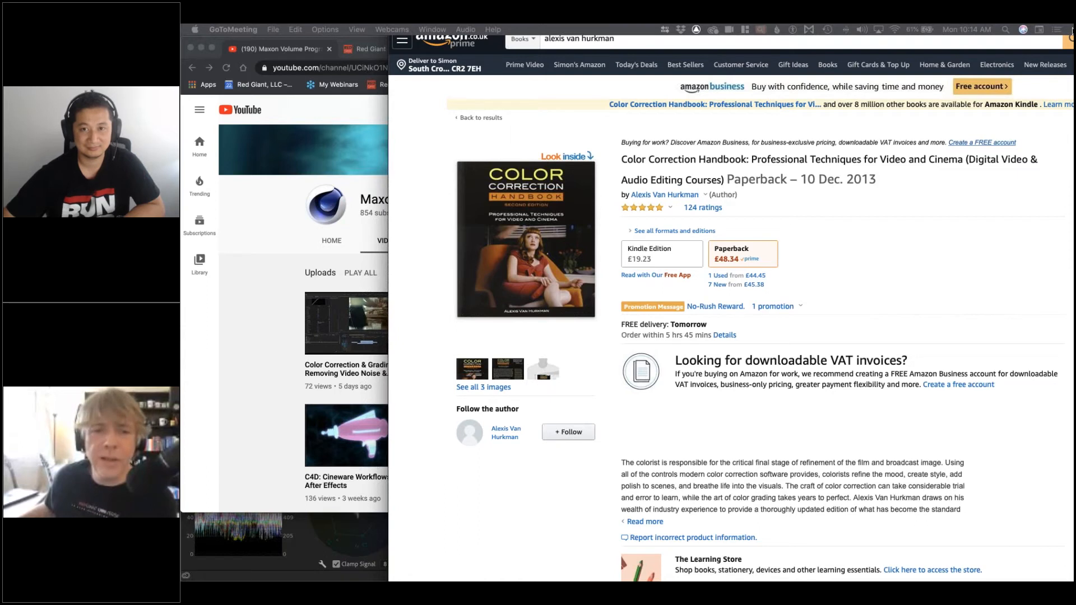
left_click_drag(1072, 30, 923, 46)
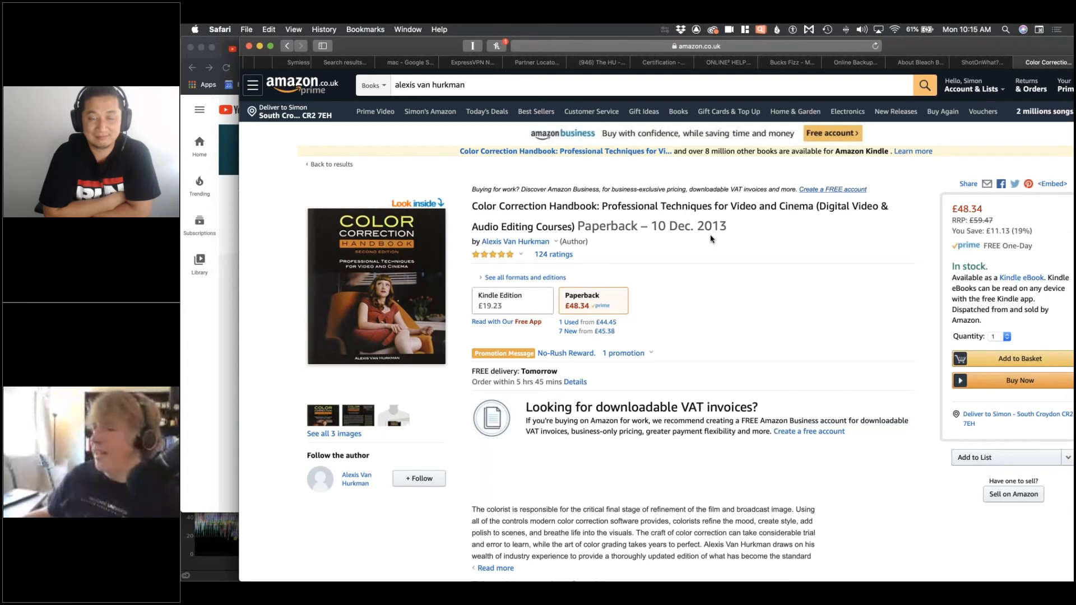
key("super+Tab")
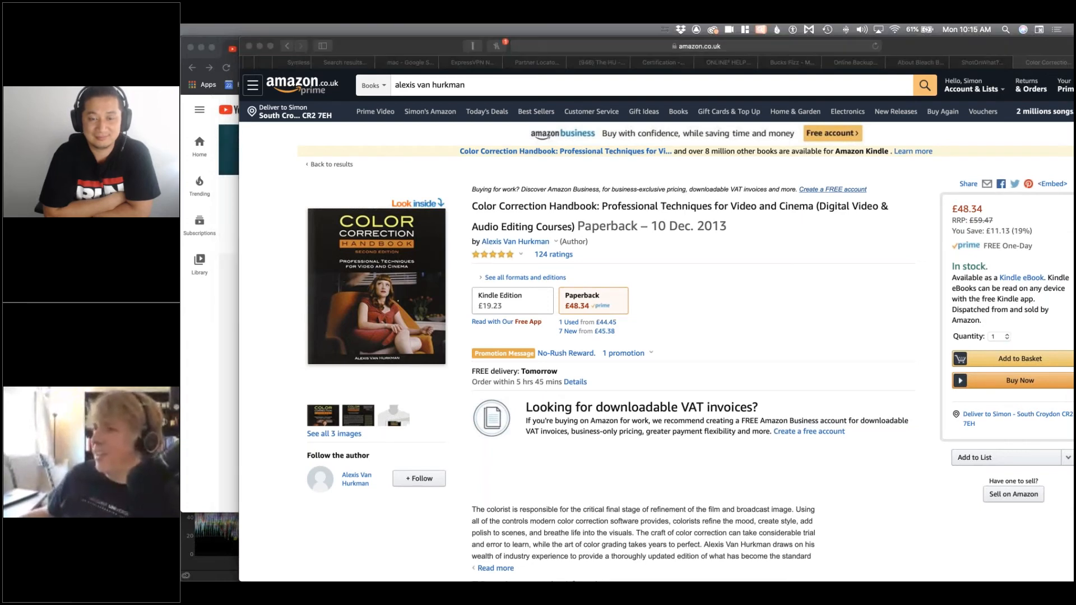